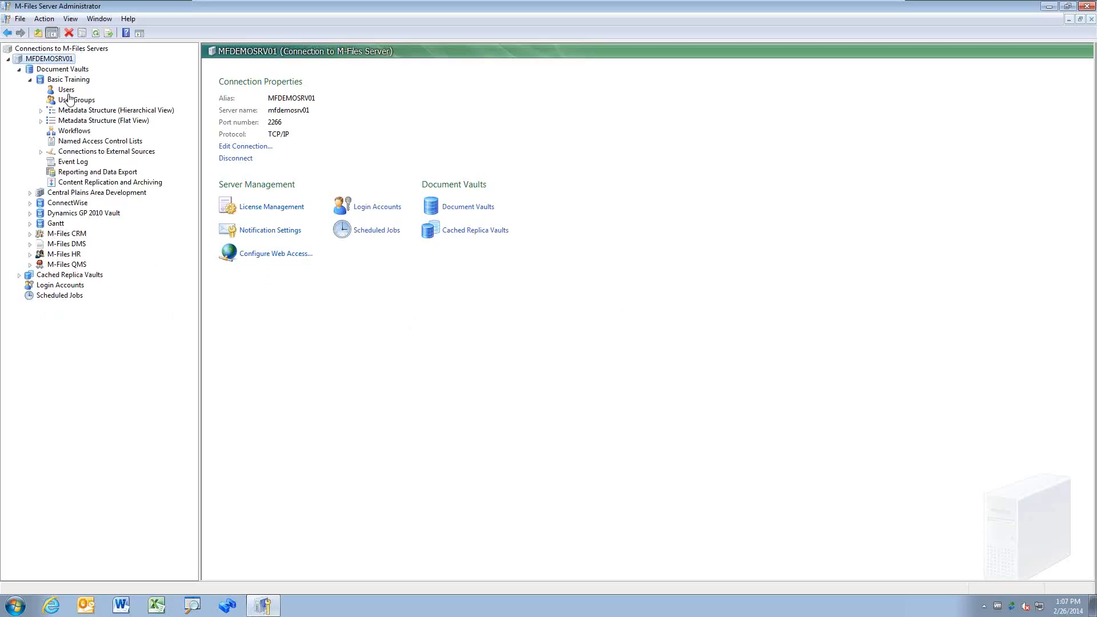
Step: Expand and collapse the document vaults in the tree, leaving Basic Training expanded
{"action": "left_click", "coordinate": [31, 193]}
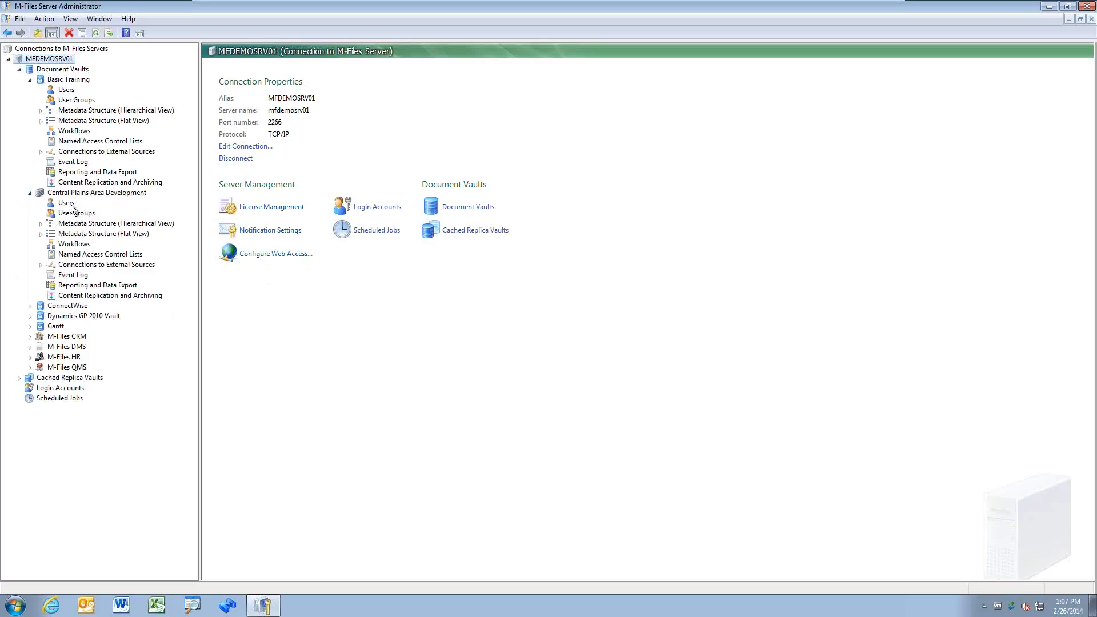
{"action": "left_click", "coordinate": [31, 306]}
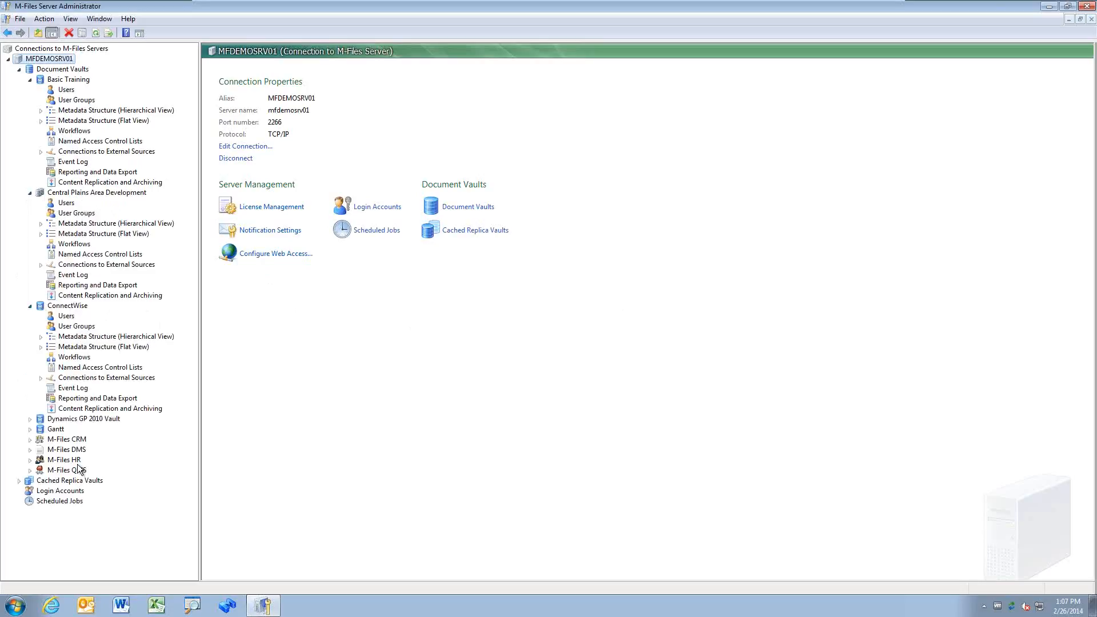
{"action": "left_click", "coordinate": [30, 306]}
{"action": "left_click", "coordinate": [32, 194]}
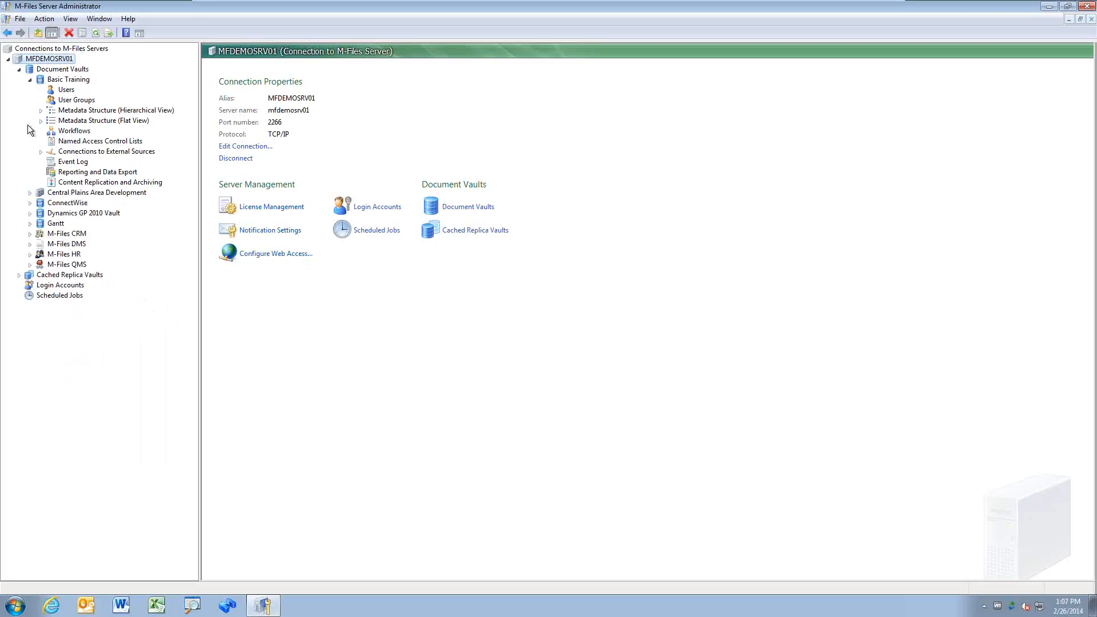
{"action": "left_click", "coordinate": [30, 80]}
{"action": "left_click", "coordinate": [18, 69]}
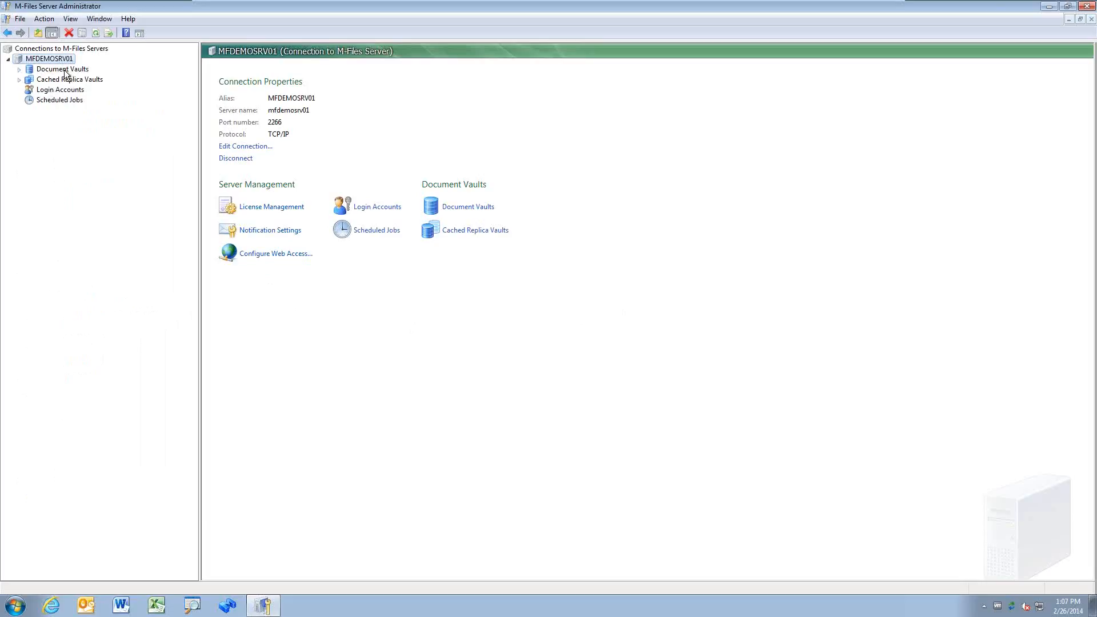
{"action": "left_click", "coordinate": [19, 69]}
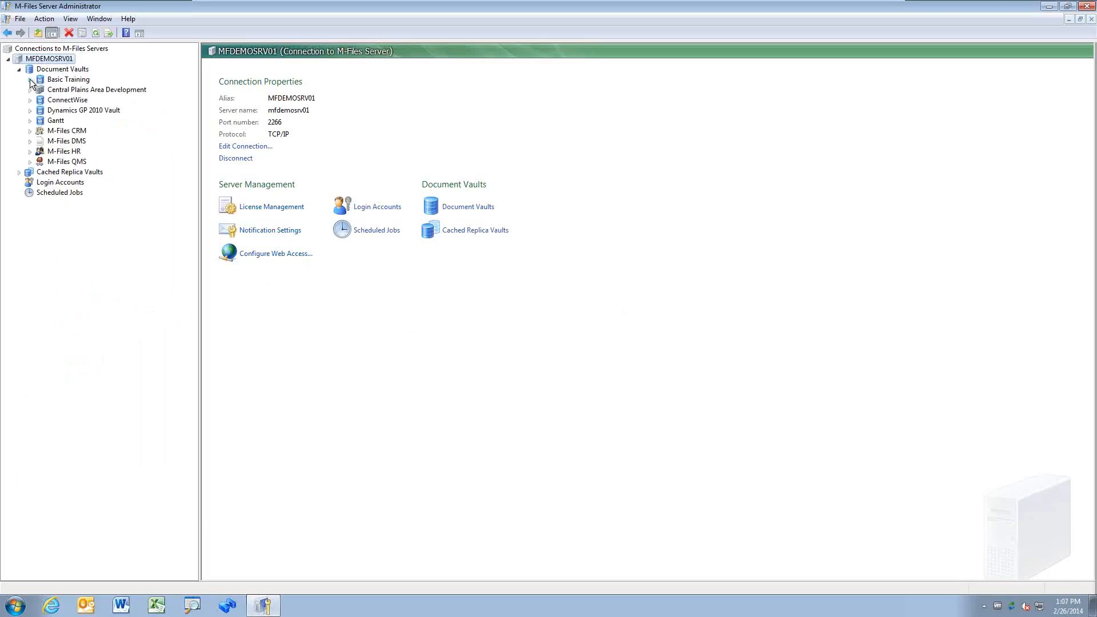
{"action": "left_click", "coordinate": [30, 79]}
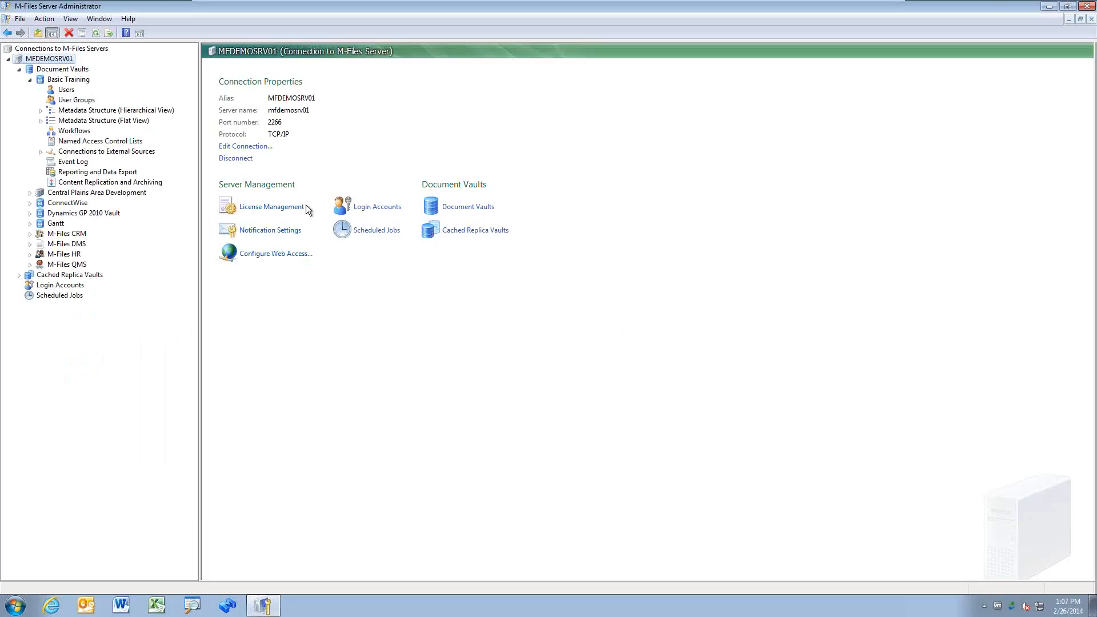
Step: Show the server's Login Accounts list and inspect disabled Windows and named-user account rows
{"action": "left_click", "coordinate": [375, 208]}
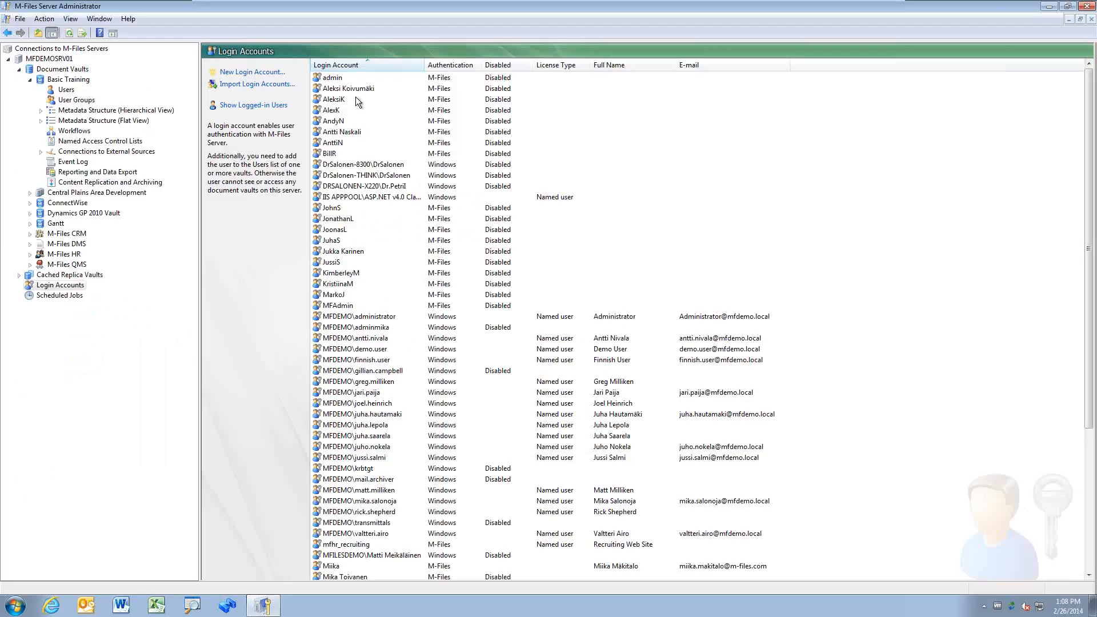
{"action": "left_click", "coordinate": [448, 168]}
{"action": "left_click", "coordinate": [450, 175]}
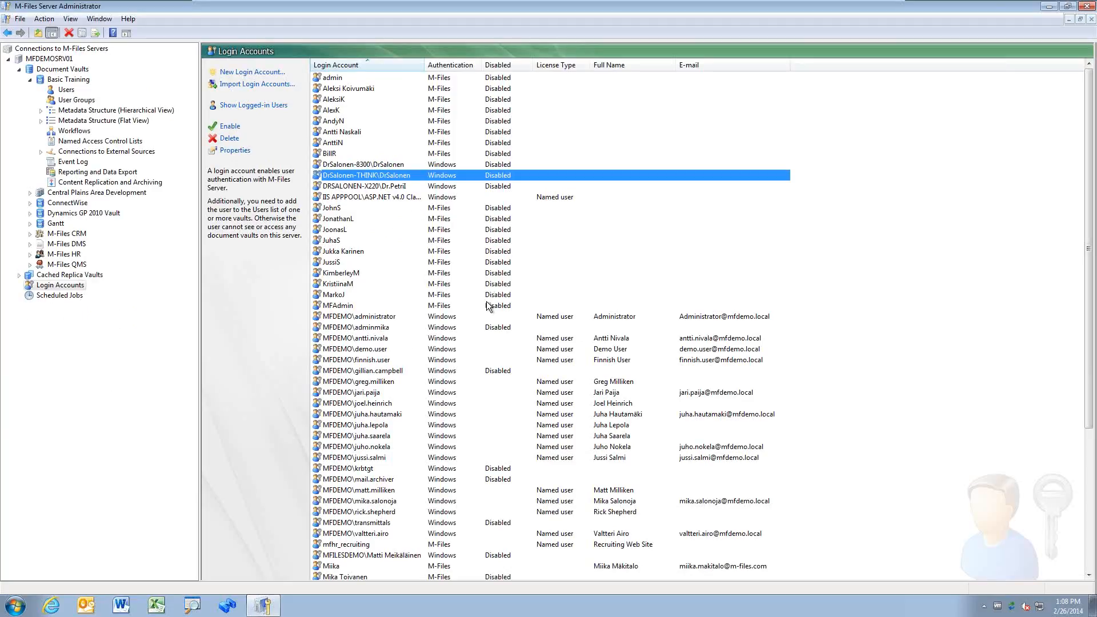
{"action": "left_click", "coordinate": [455, 364]}
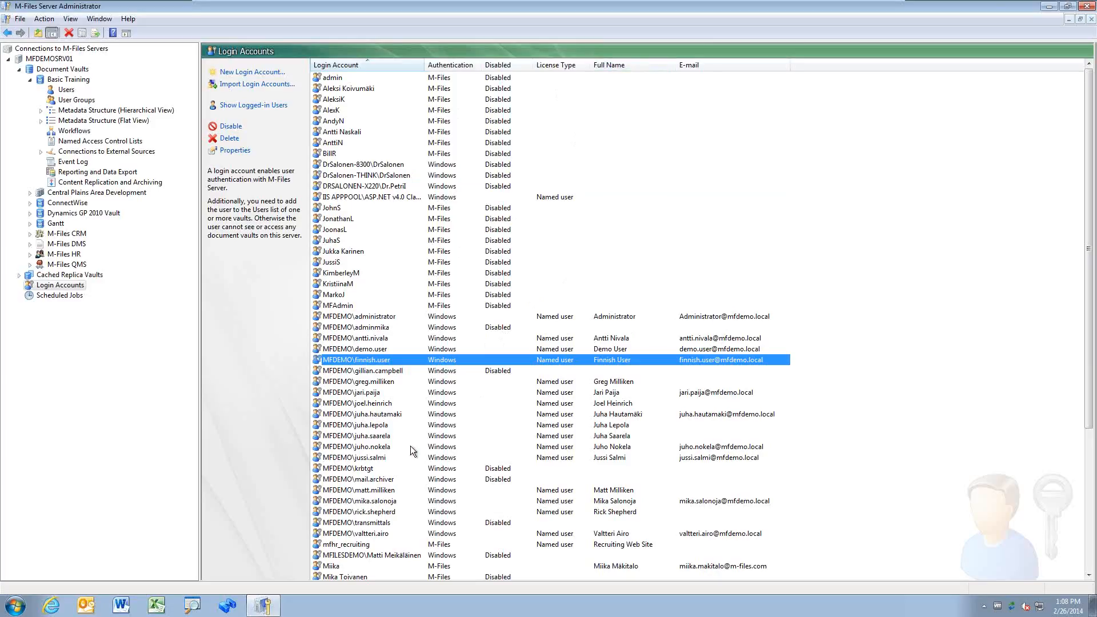
Step: In the demo user's account properties, update from domain and paste the e-mail address back
{"action": "double_click", "coordinate": [400, 348]}
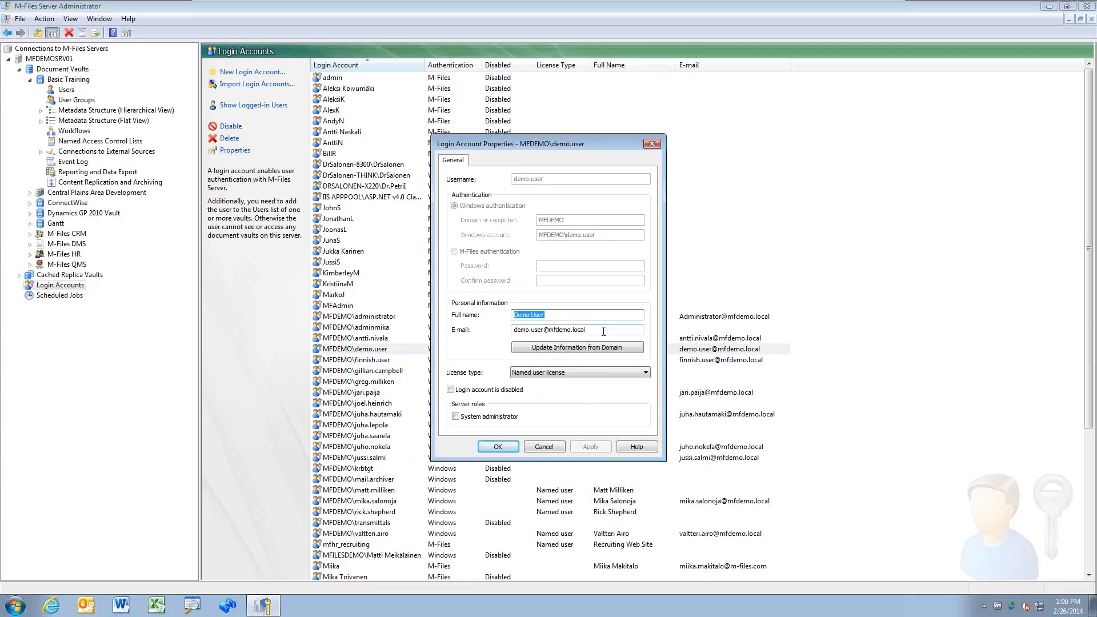
{"action": "key", "text": "Tab"}
{"action": "key", "text": "ctrl+c"}
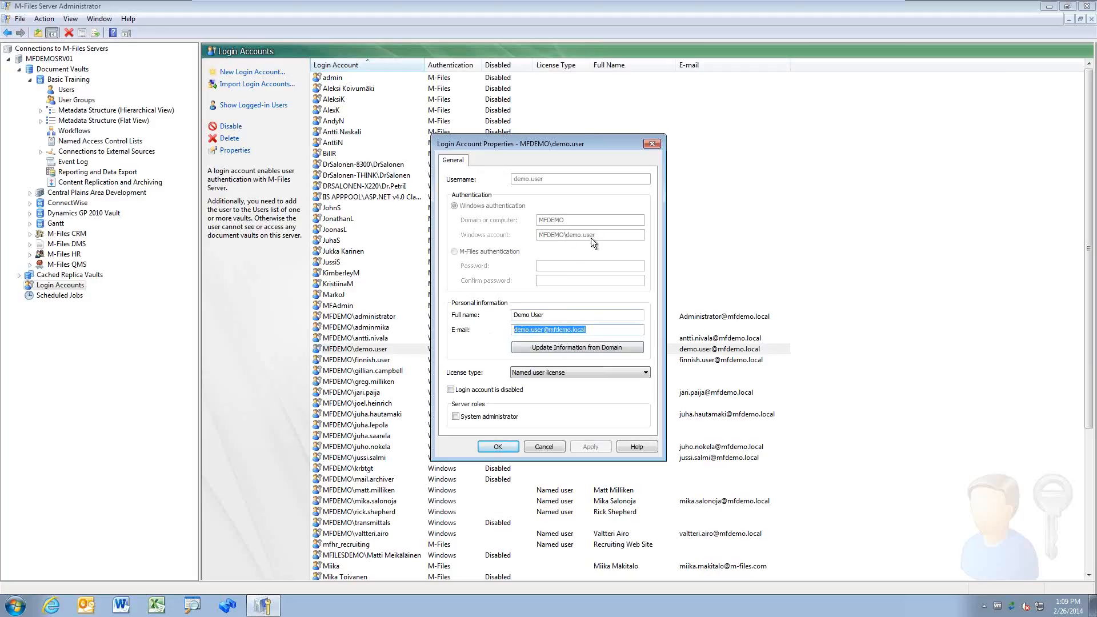
{"action": "left_click", "coordinate": [584, 346]}
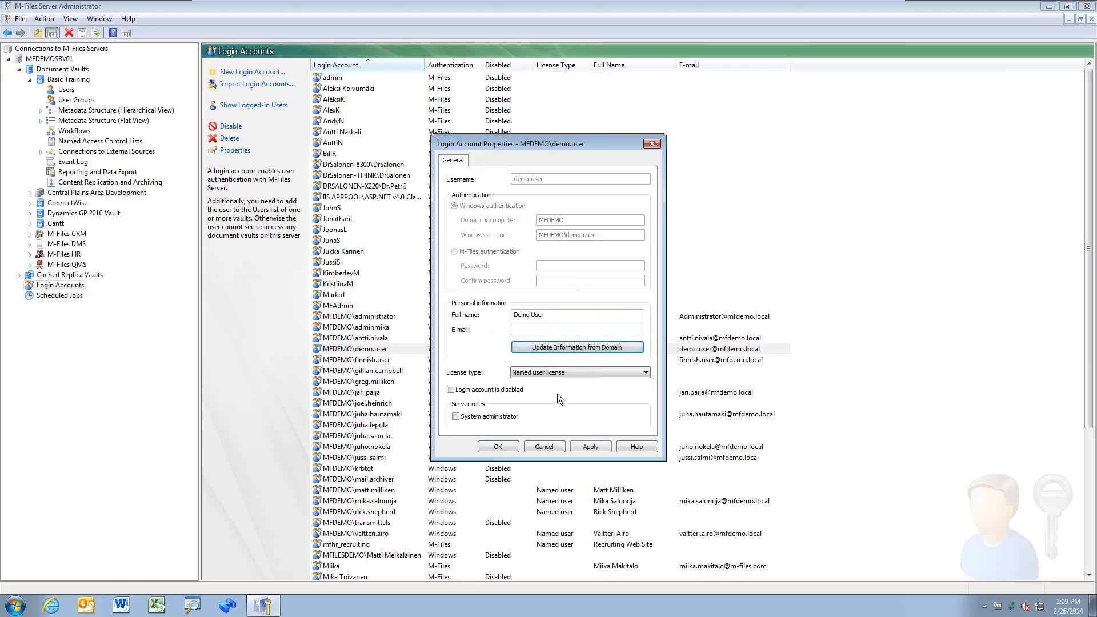
{"action": "left_click", "coordinate": [562, 325]}
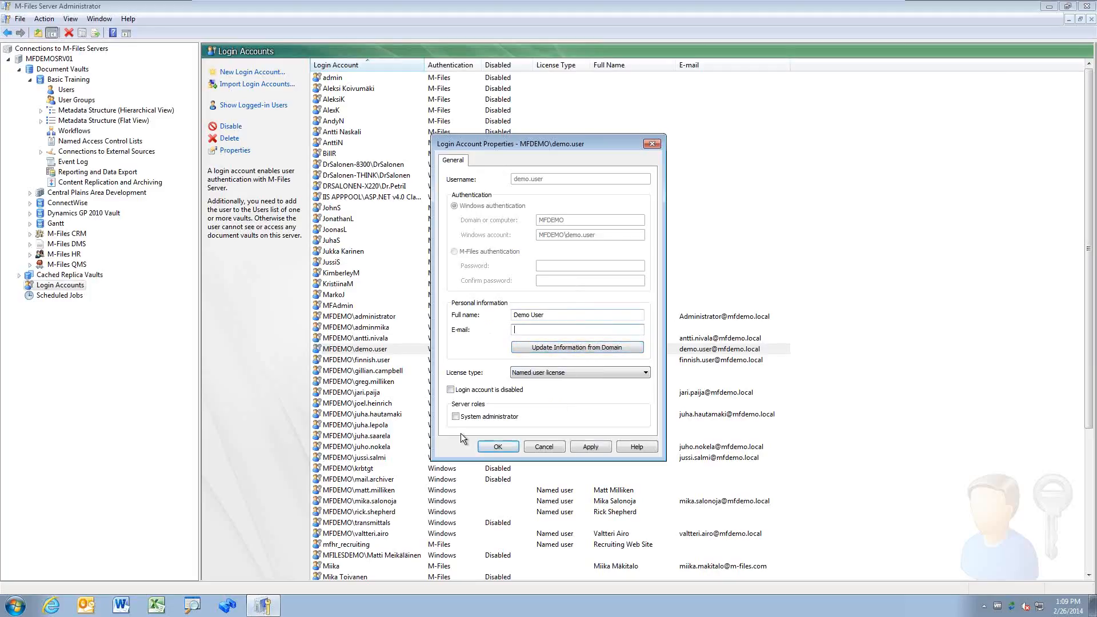
{"action": "key", "text": "ctrl+v"}
{"action": "left_click", "coordinate": [626, 372]}
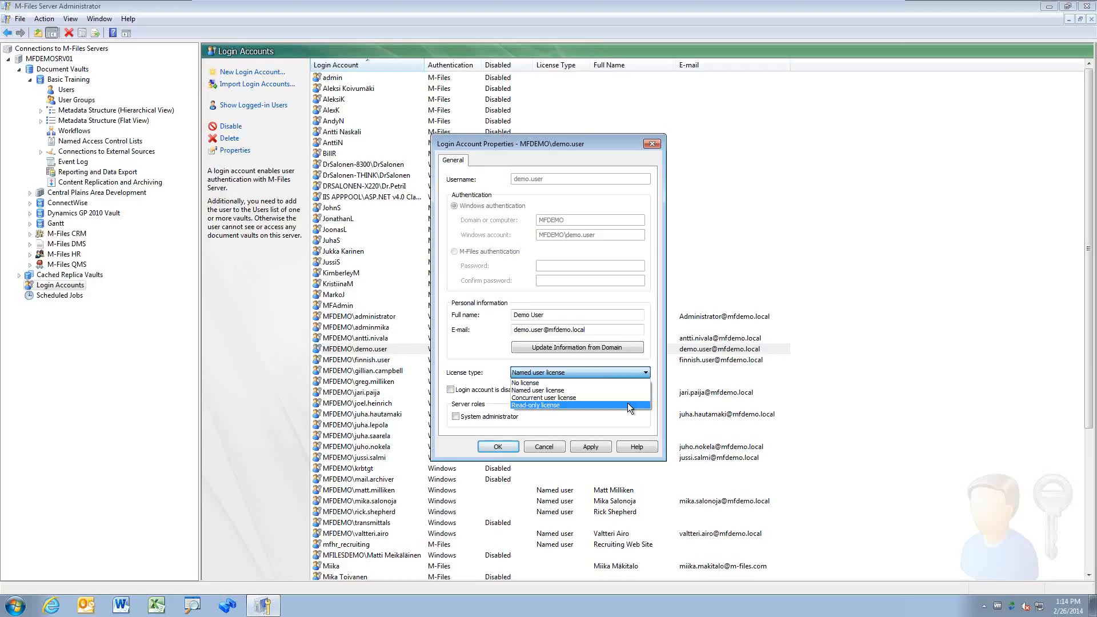
Step: Keep the Named user license, leave the account enabled, and save the demo user's properties
{"action": "left_click", "coordinate": [647, 372]}
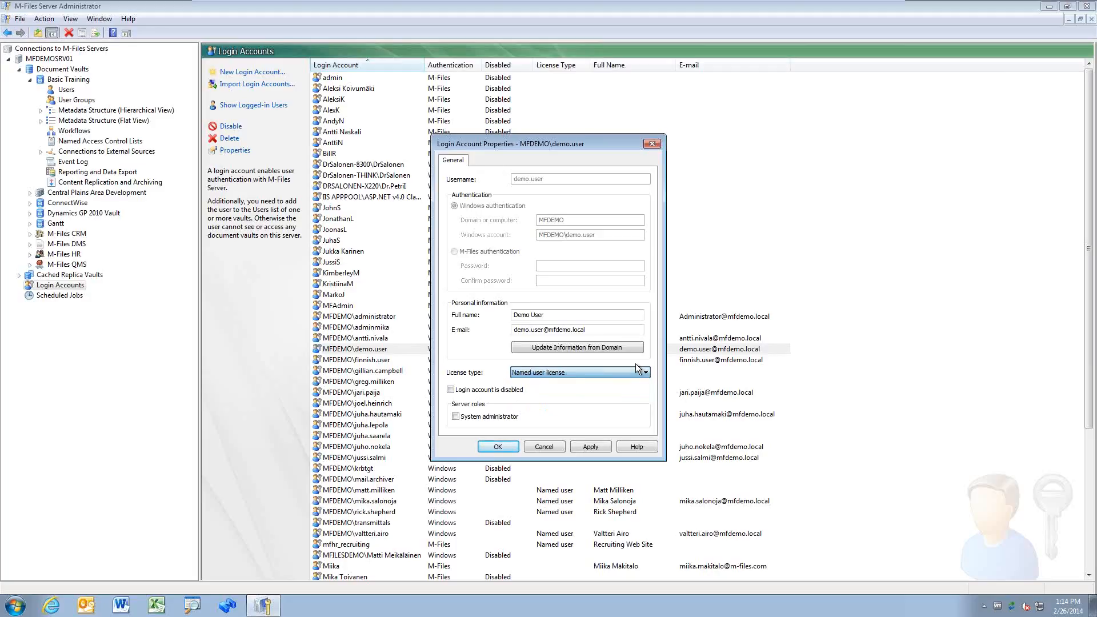
{"action": "left_click", "coordinate": [466, 391]}
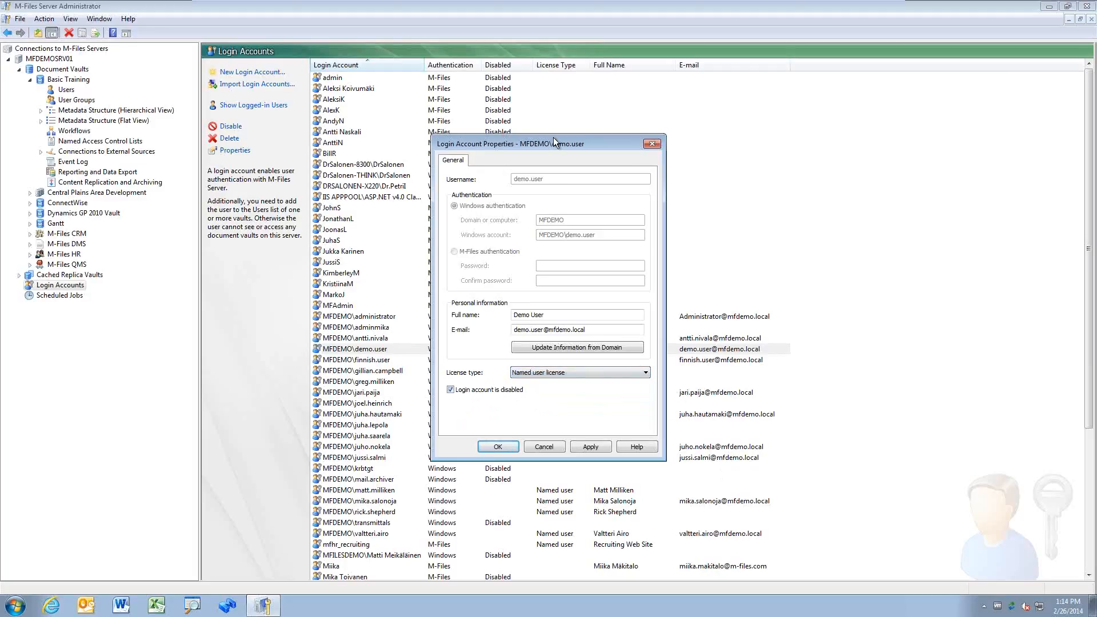
{"action": "left_click_drag", "start_coordinate": [553, 137], "coordinate": [710, 143]}
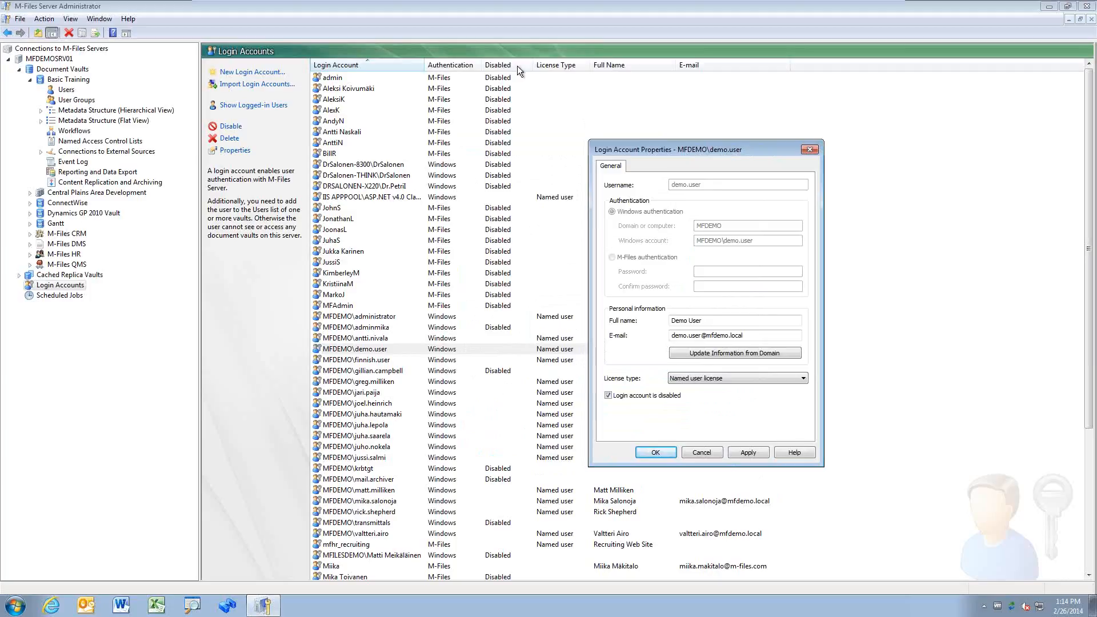
{"action": "left_click", "coordinate": [649, 396]}
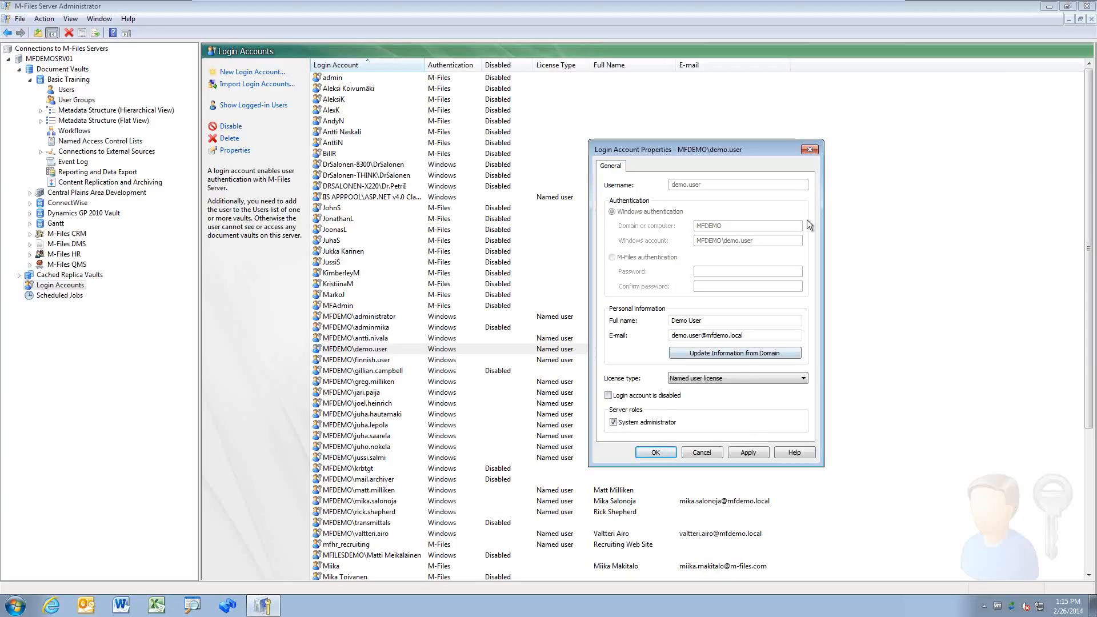
{"action": "left_click", "coordinate": [719, 451]}
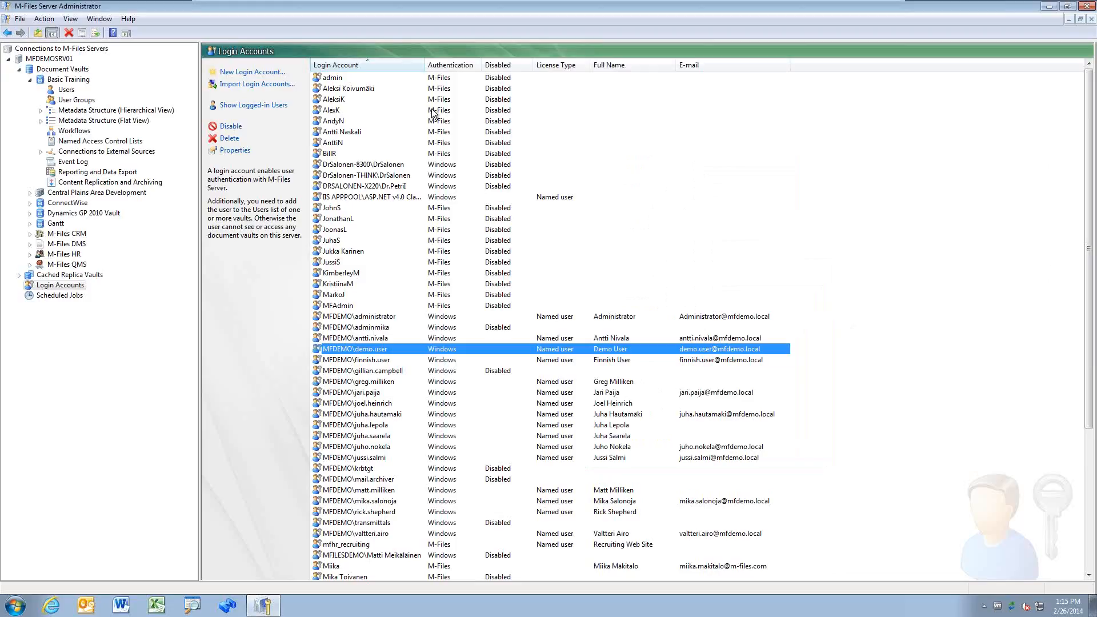
Step: Start a new Windows login account for user any.name in domain NEWDOMAIN
{"action": "left_click", "coordinate": [252, 73]}
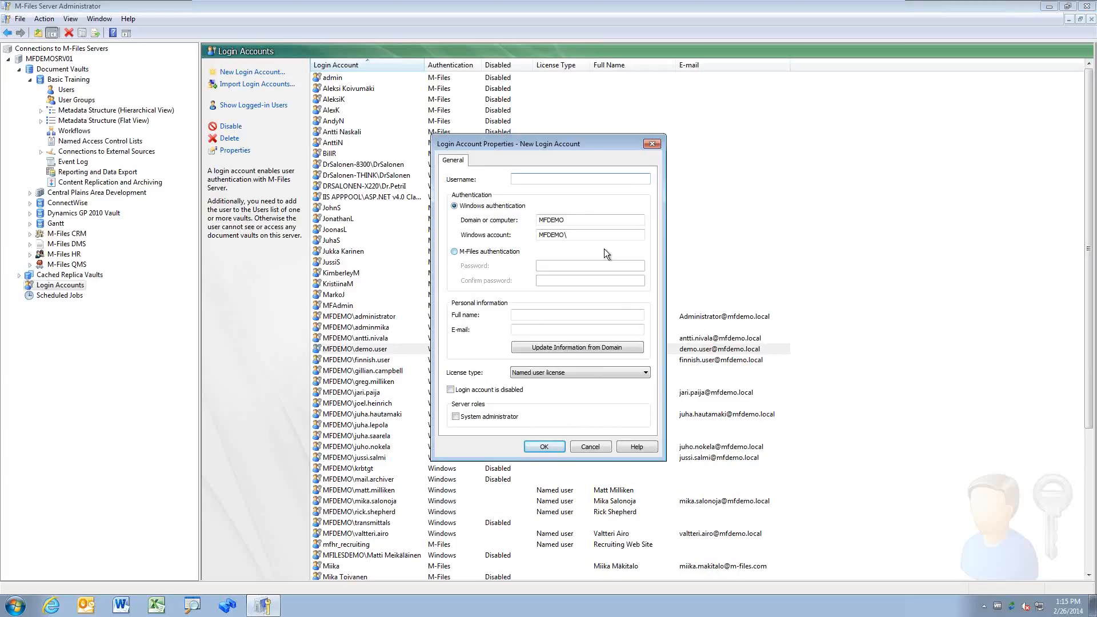
{"action": "type", "text": "any.name"}
{"action": "key", "text": "Tab"}
{"action": "key", "text": "Tab"}
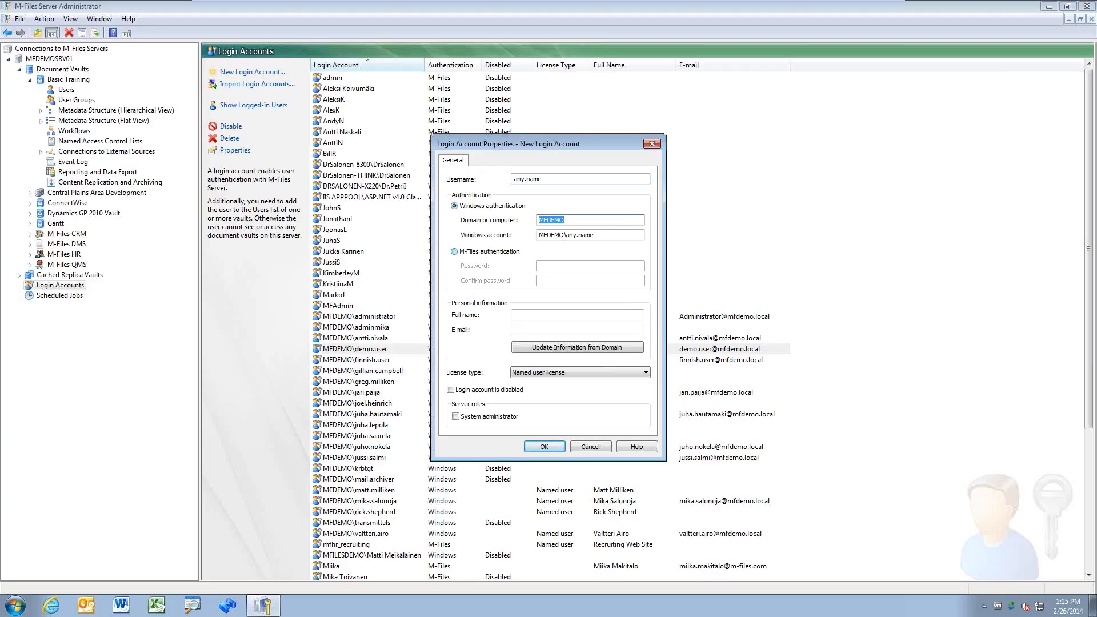
{"action": "type", "text": "NEWDOMIN"}
{"action": "key", "text": "BackSpace"}
{"action": "key", "text": "BackSpace"}
{"action": "type", "text": "AIN"}
{"action": "double_click", "coordinate": [590, 233]}
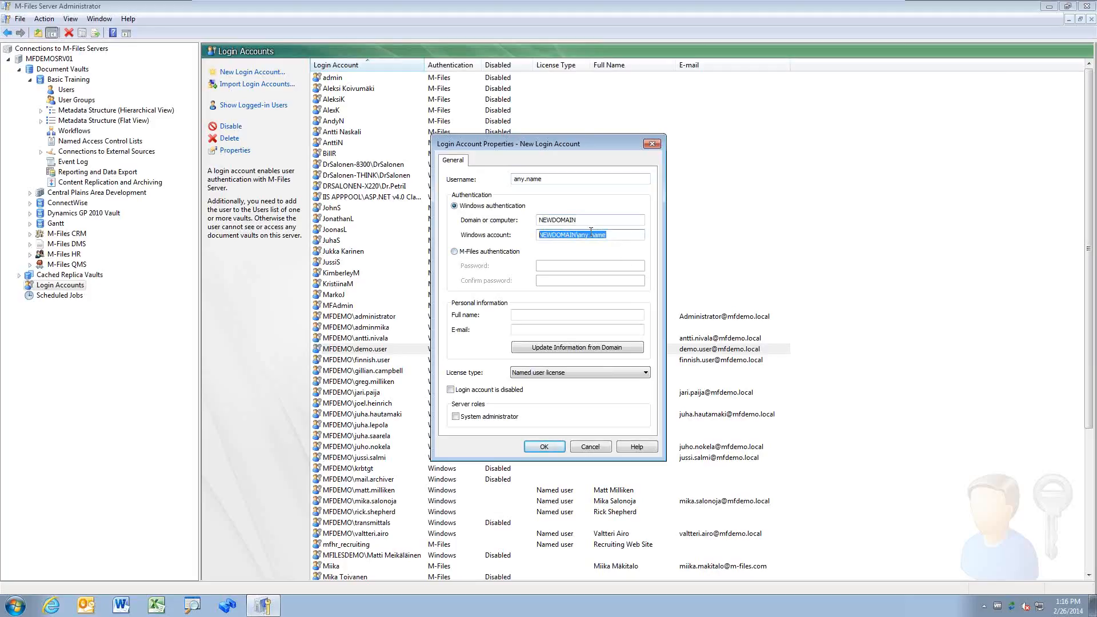
{"action": "left_click", "coordinate": [623, 235]}
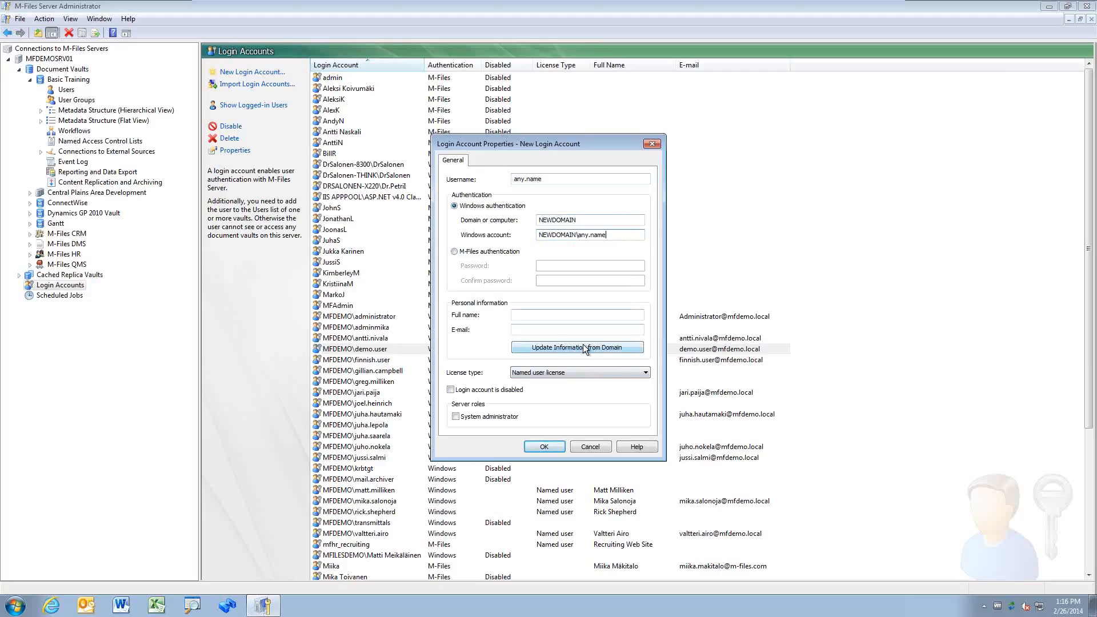
Step: Give the new account a Named user license without the System administrator role and save it
{"action": "left_click", "coordinate": [530, 315]}
{"action": "left_click", "coordinate": [565, 328]}
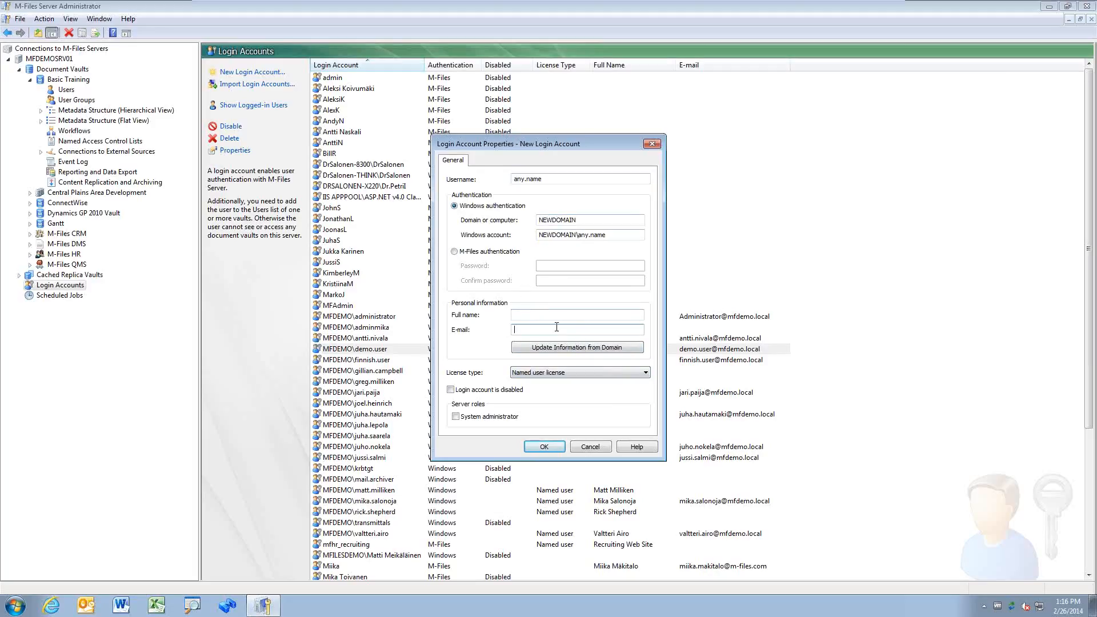
{"action": "left_click", "coordinate": [639, 374]}
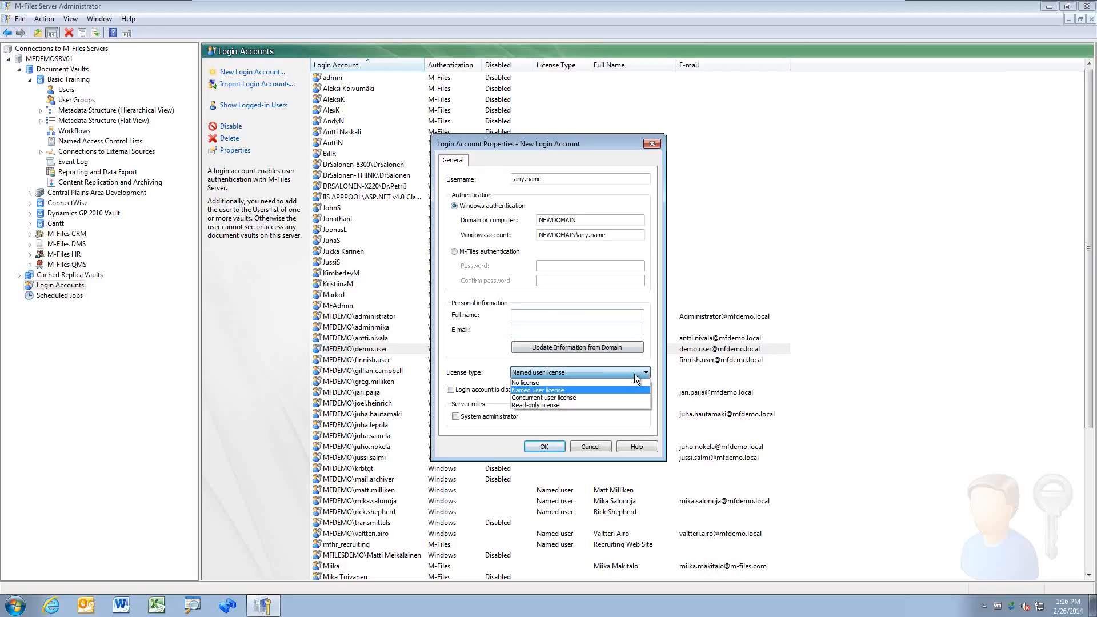
{"action": "left_click", "coordinate": [571, 392]}
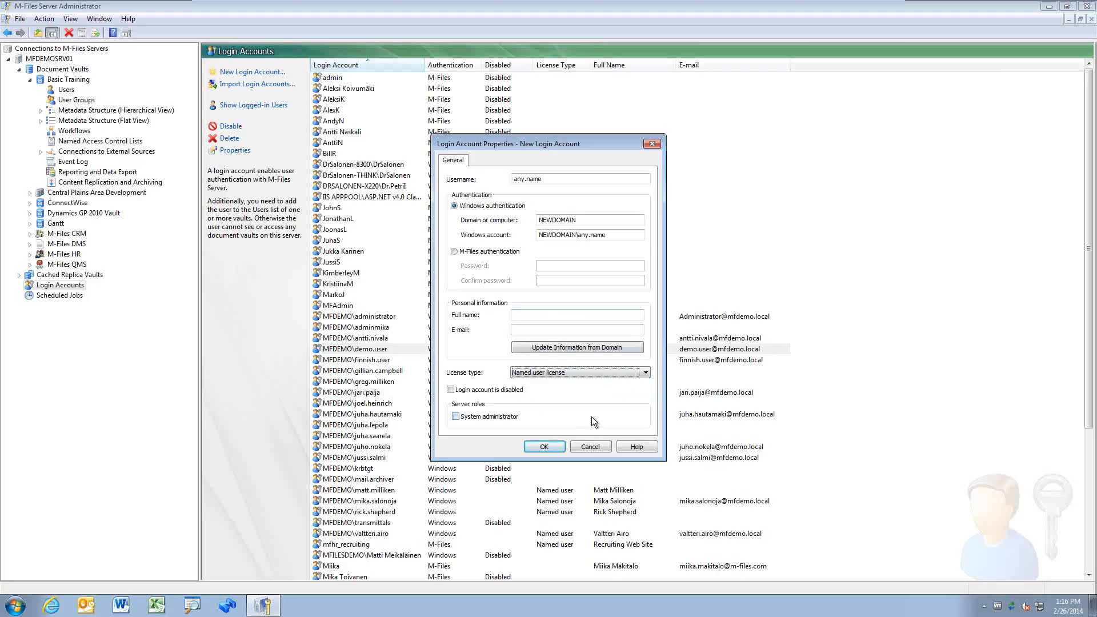
{"action": "left_click", "coordinate": [504, 416]}
{"action": "left_click", "coordinate": [499, 419]}
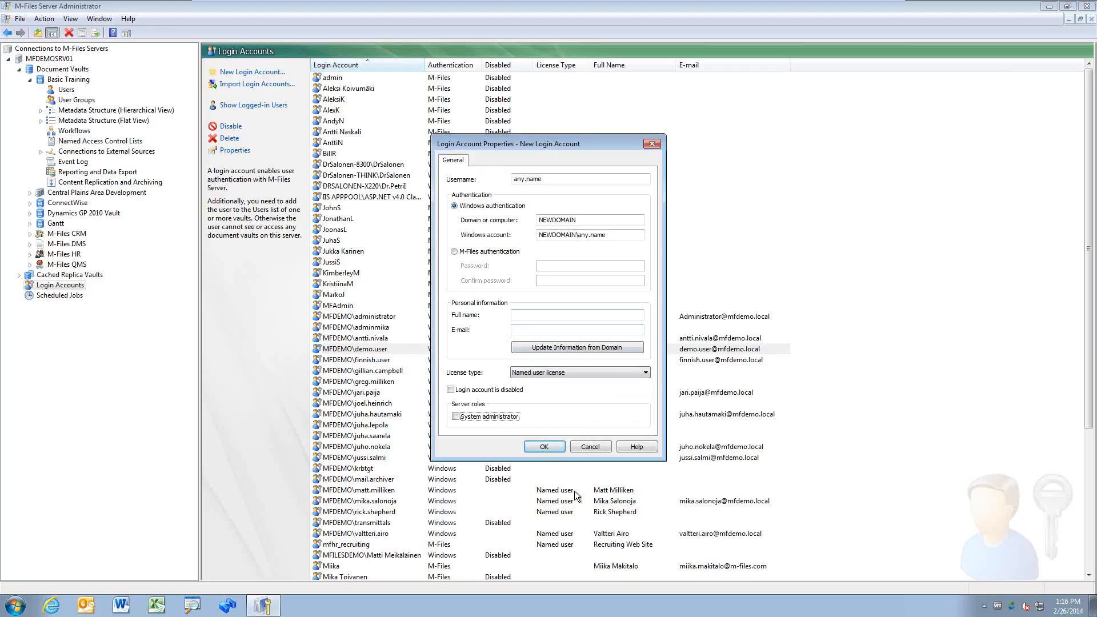
{"action": "left_click", "coordinate": [544, 447]}
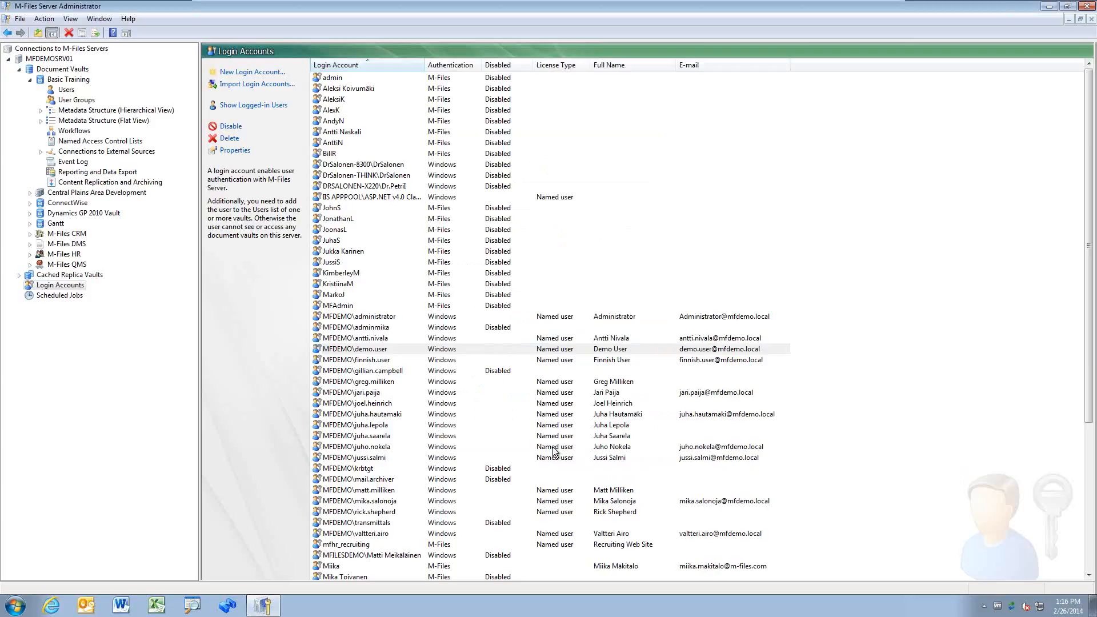
Step: Mark the NEWDOMAIN test account as disabled and save it
{"action": "left_click", "coordinate": [425, 480]}
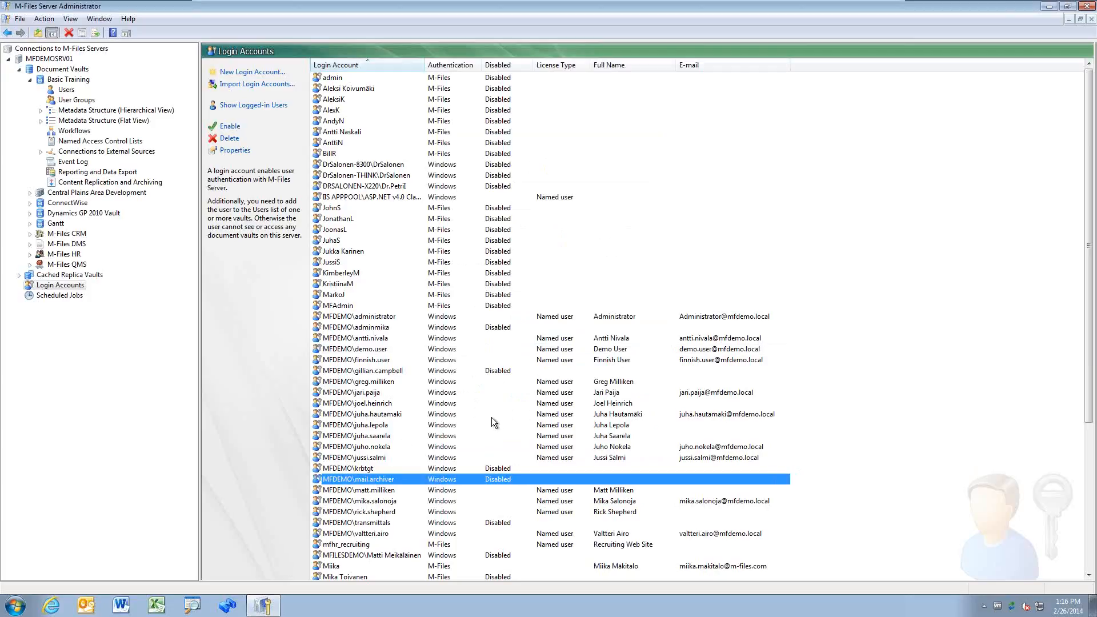
{"action": "scroll", "coordinate": [491, 417], "scroll_direction": "down", "scroll_amount": 7}
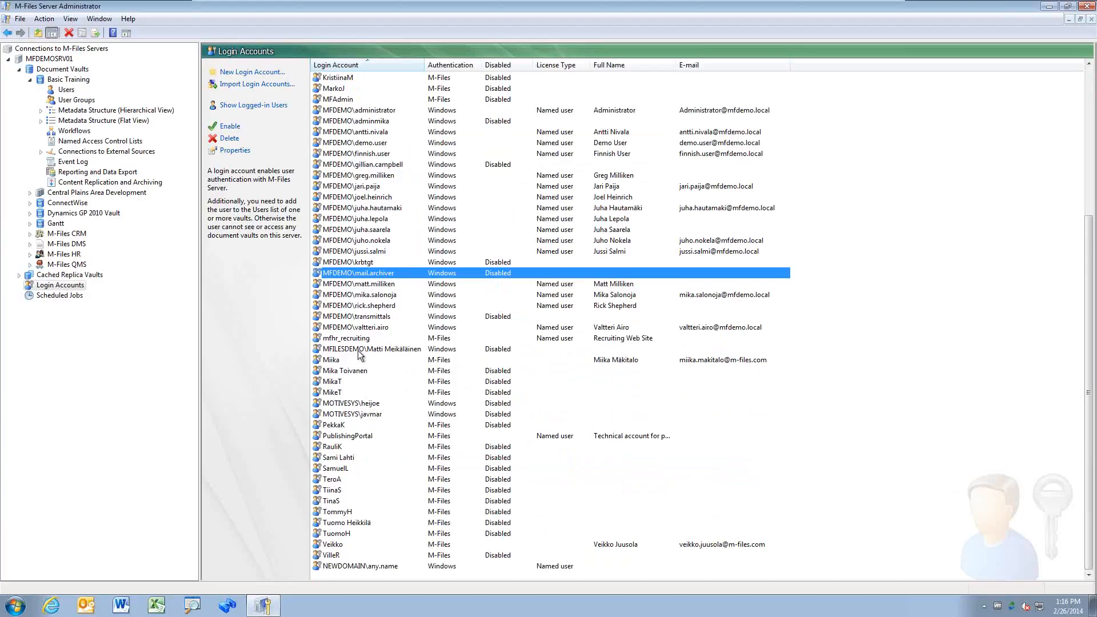
{"action": "left_click", "coordinate": [376, 566]}
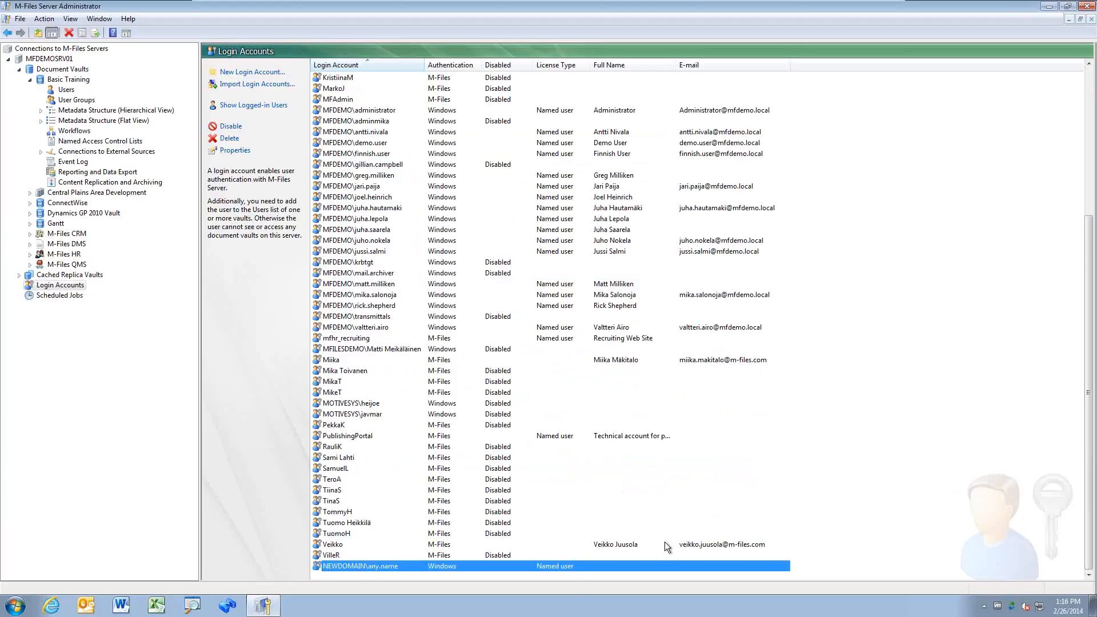
{"action": "double_click", "coordinate": [407, 566]}
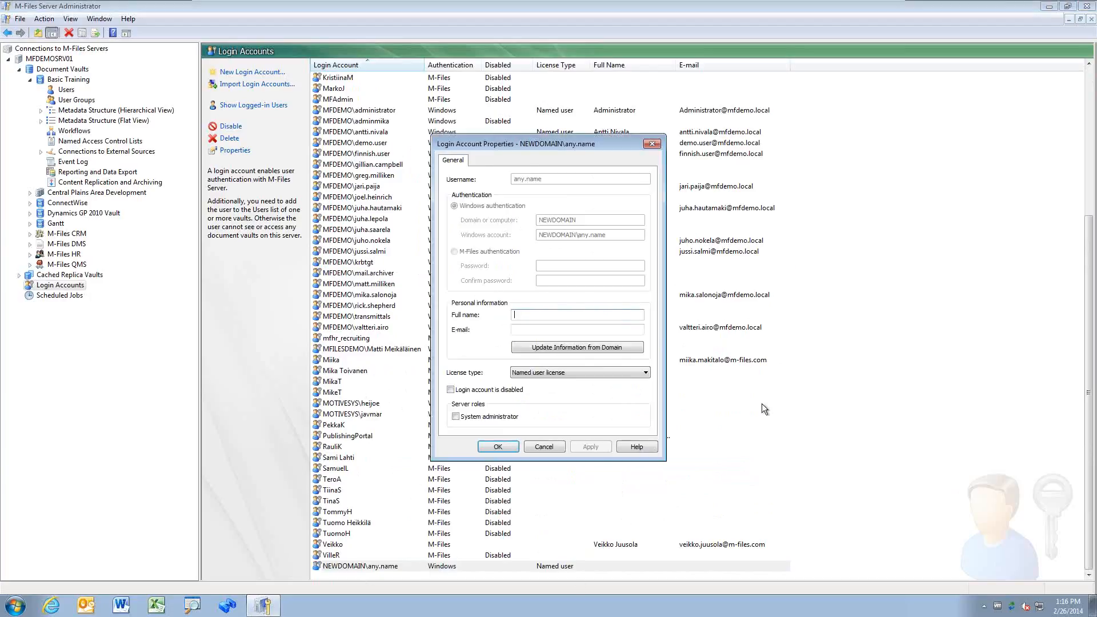
{"action": "left_click", "coordinate": [506, 393]}
{"action": "left_click", "coordinate": [506, 445]}
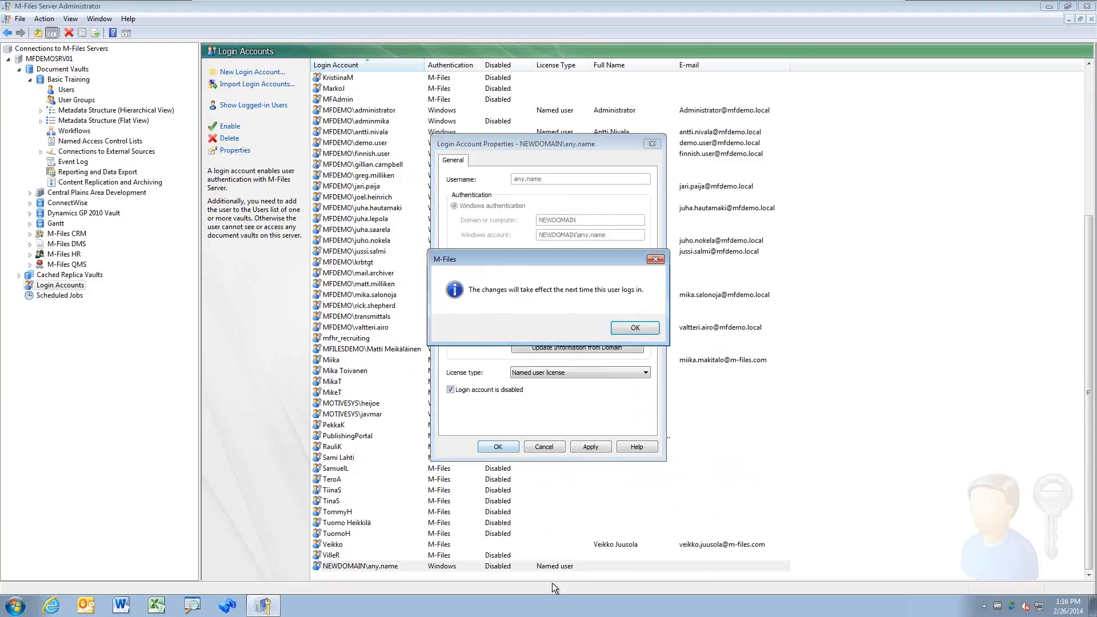
{"action": "left_click", "coordinate": [634, 331]}
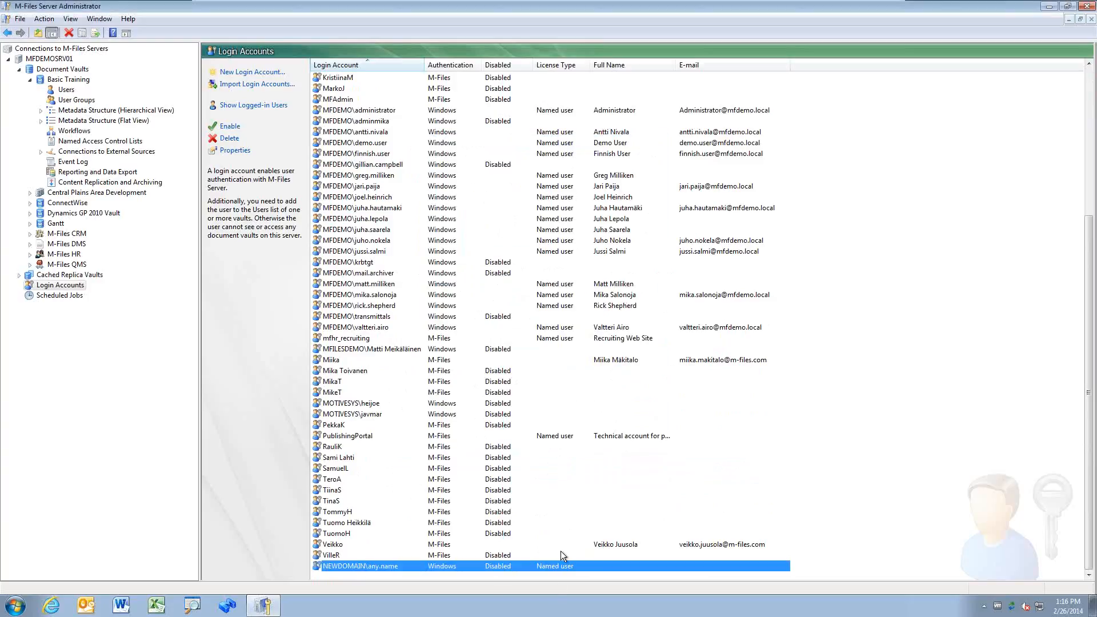
Step: Delete the NEWDOMAIN test account from the Login Accounts list
{"action": "right_click", "coordinate": [494, 566]}
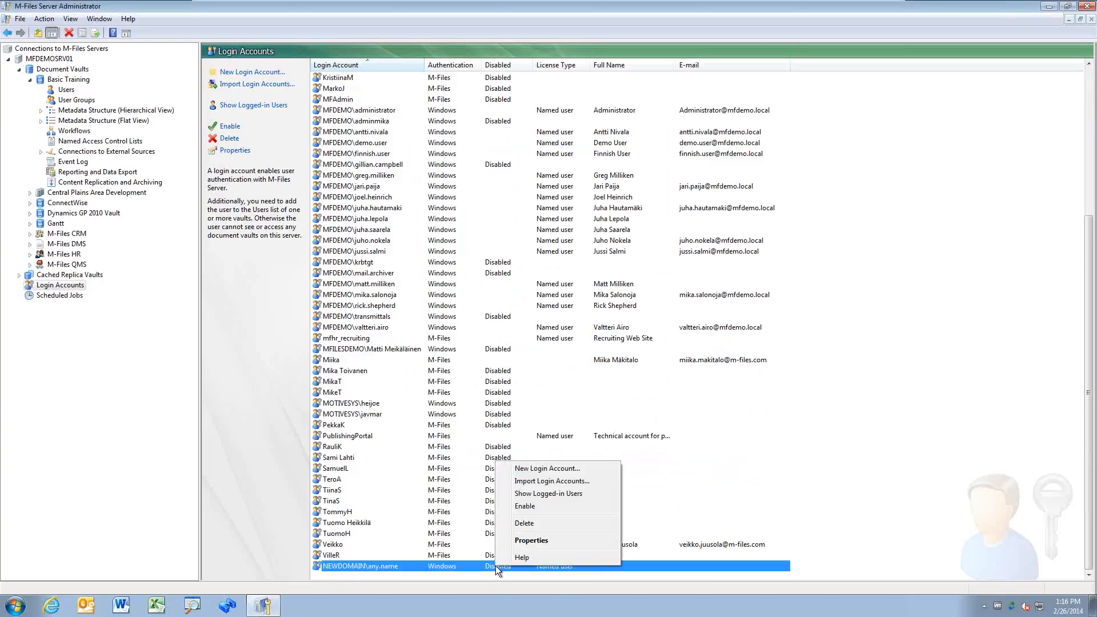
{"action": "left_click", "coordinate": [547, 524]}
{"action": "left_click", "coordinate": [569, 333]}
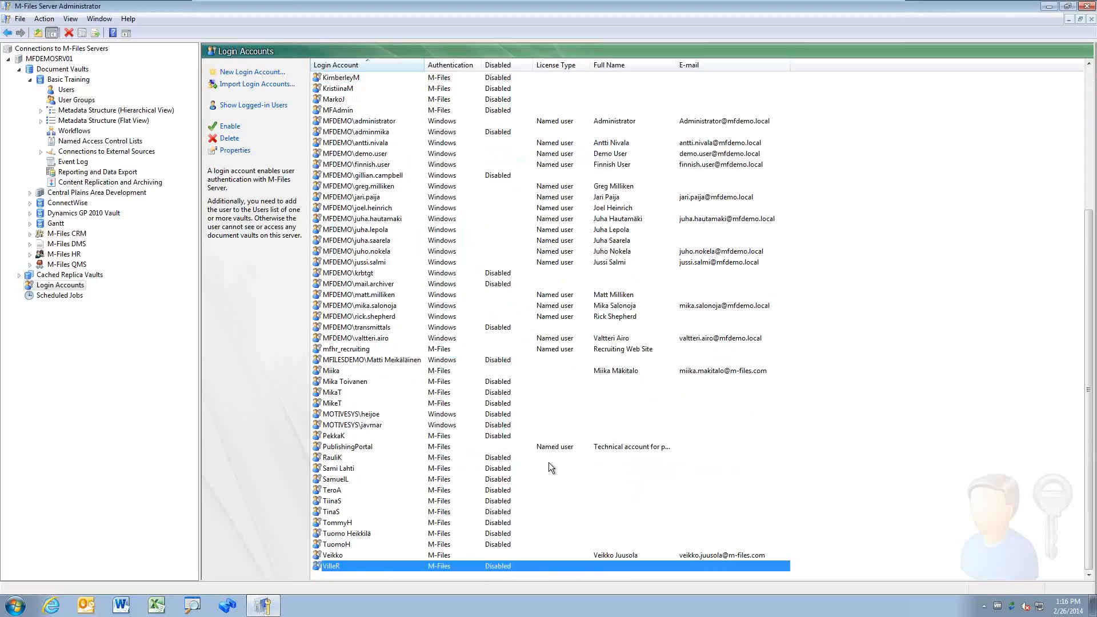
{"action": "scroll", "coordinate": [550, 468], "scroll_direction": "up", "scroll_amount": 6}
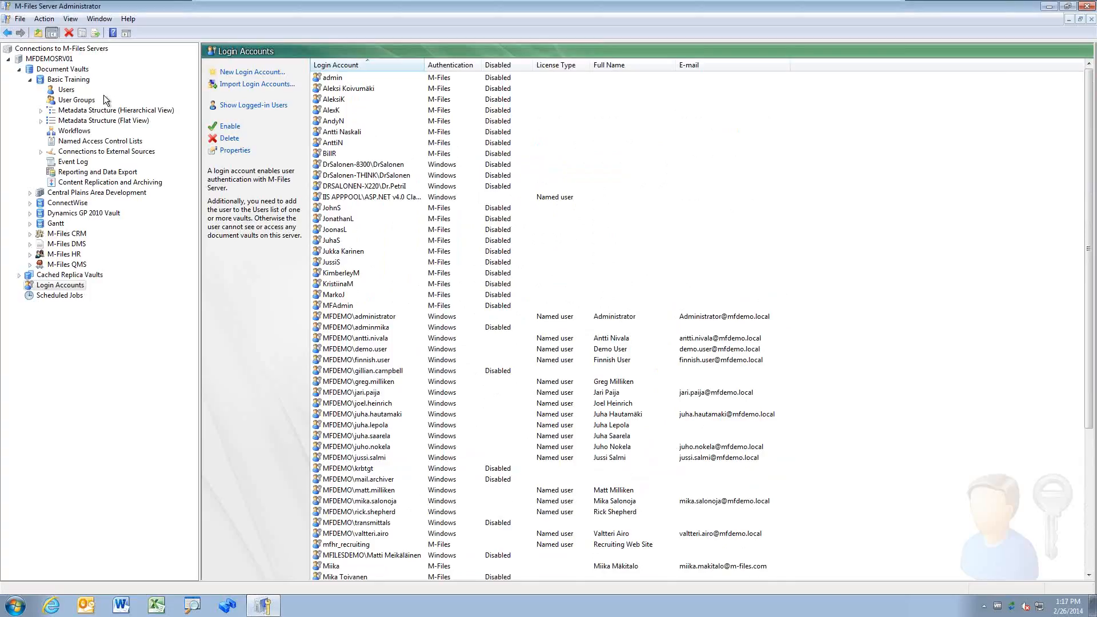
Step: Tick System administrator for the MFDEMO demo user account, apply, and close its properties
{"action": "left_click", "coordinate": [384, 350]}
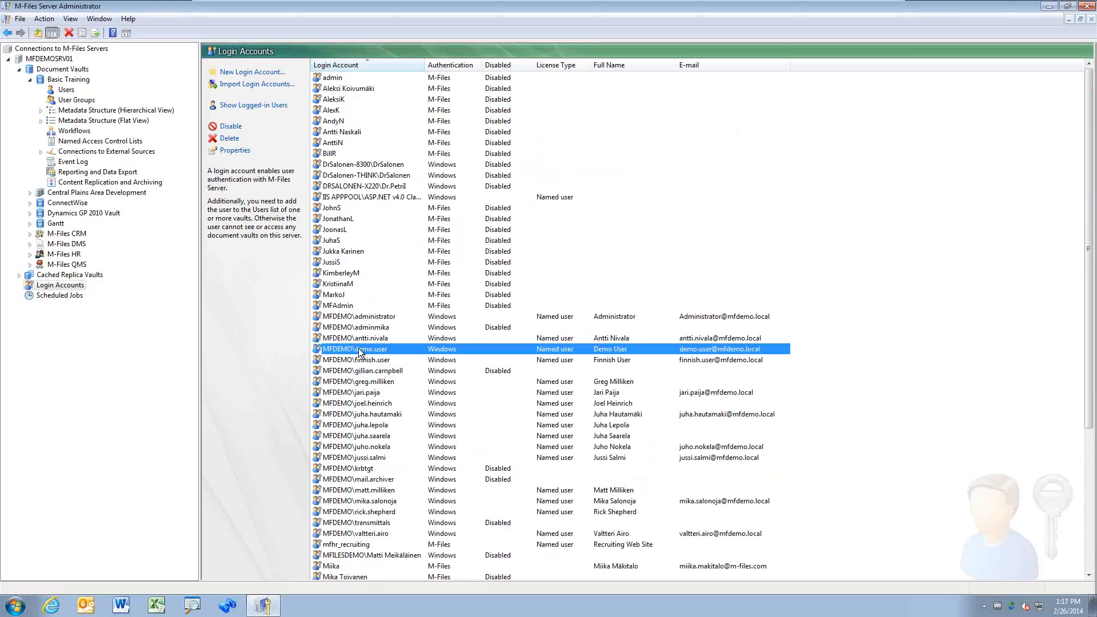
{"action": "double_click", "coordinate": [413, 351]}
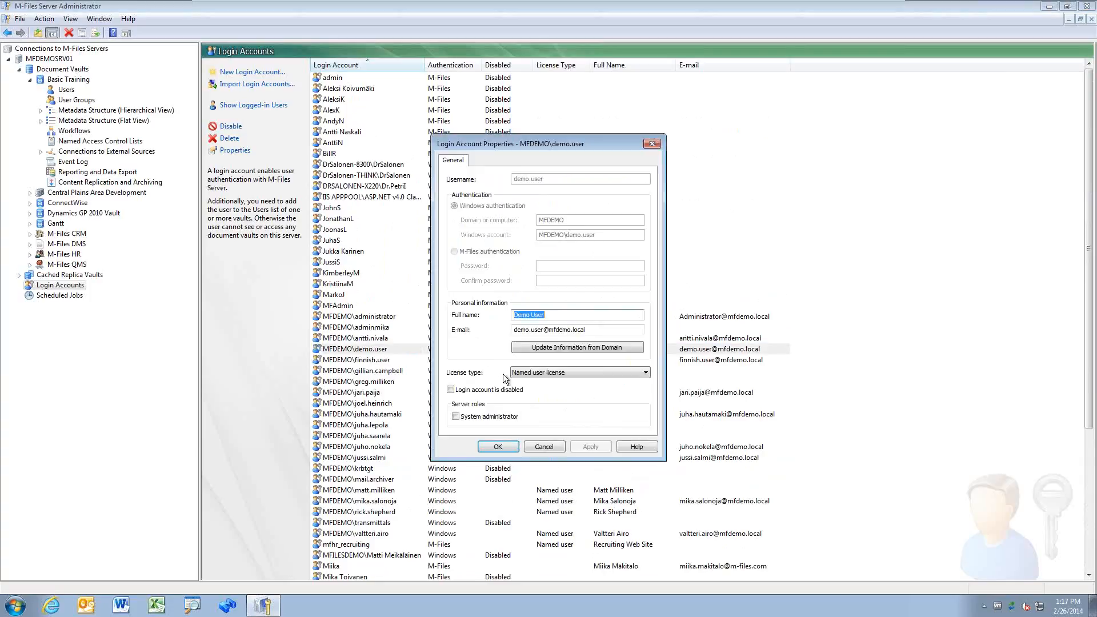
{"action": "left_click", "coordinate": [489, 415]}
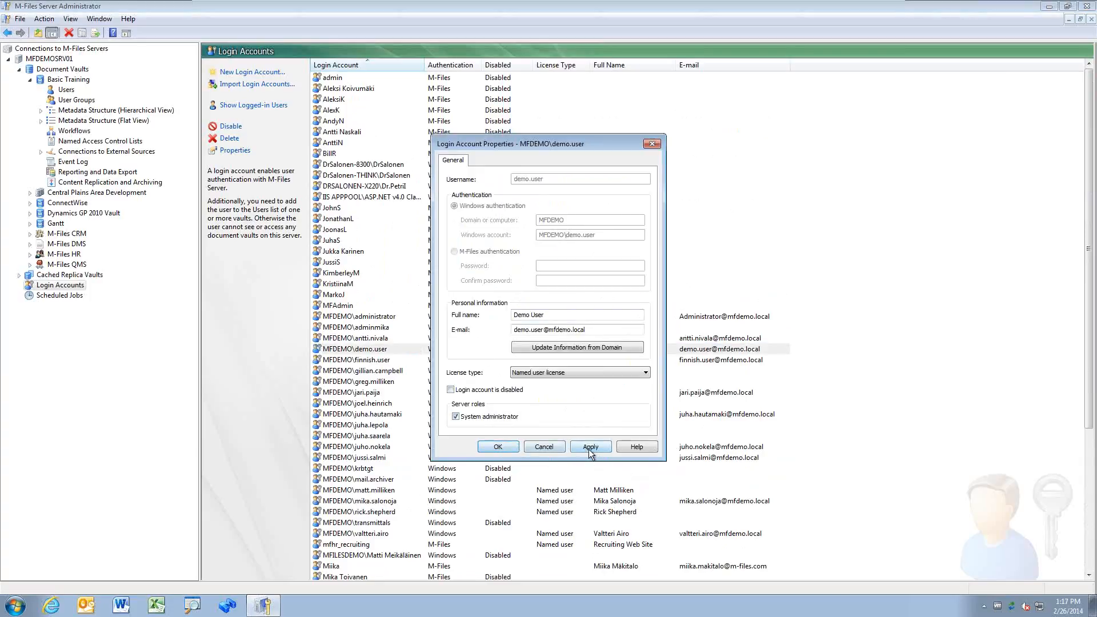
{"action": "left_click", "coordinate": [588, 446]}
{"action": "left_click", "coordinate": [628, 328]}
{"action": "left_click", "coordinate": [497, 447]}
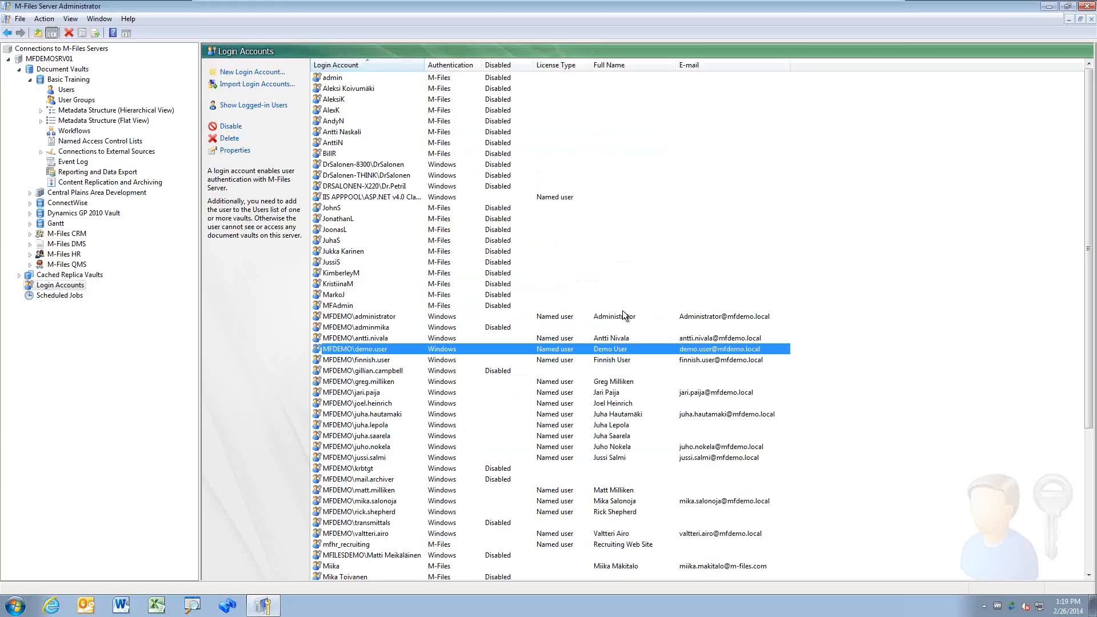
Step: Cancel a new login account and bring up Import Login Accounts instead
{"action": "left_click", "coordinate": [253, 72]}
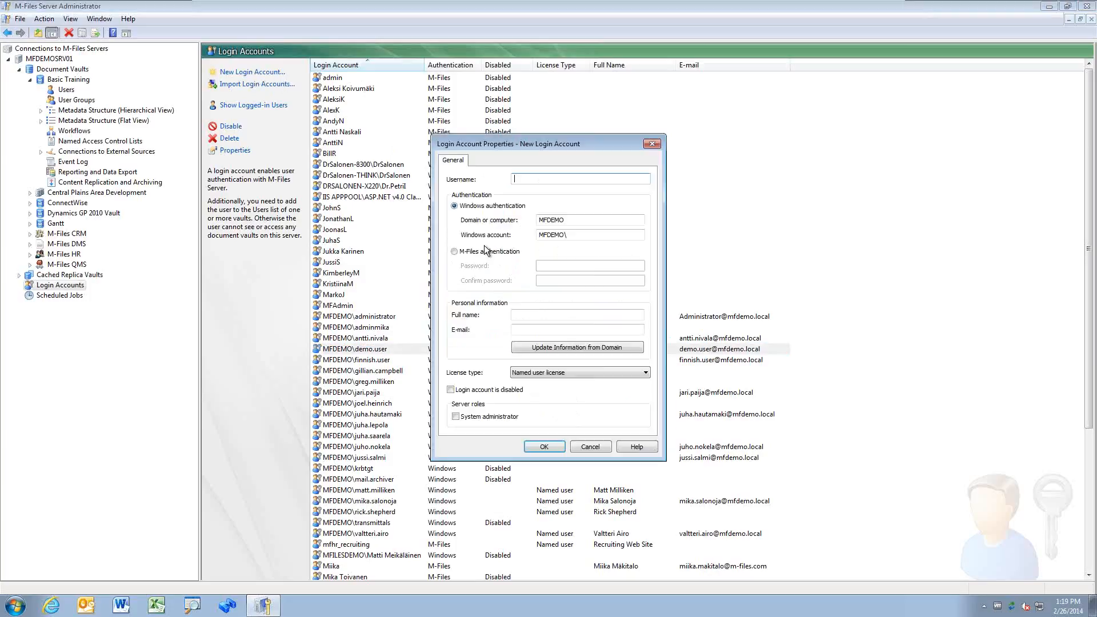
{"action": "left_click", "coordinate": [597, 447]}
{"action": "left_click", "coordinate": [270, 86]}
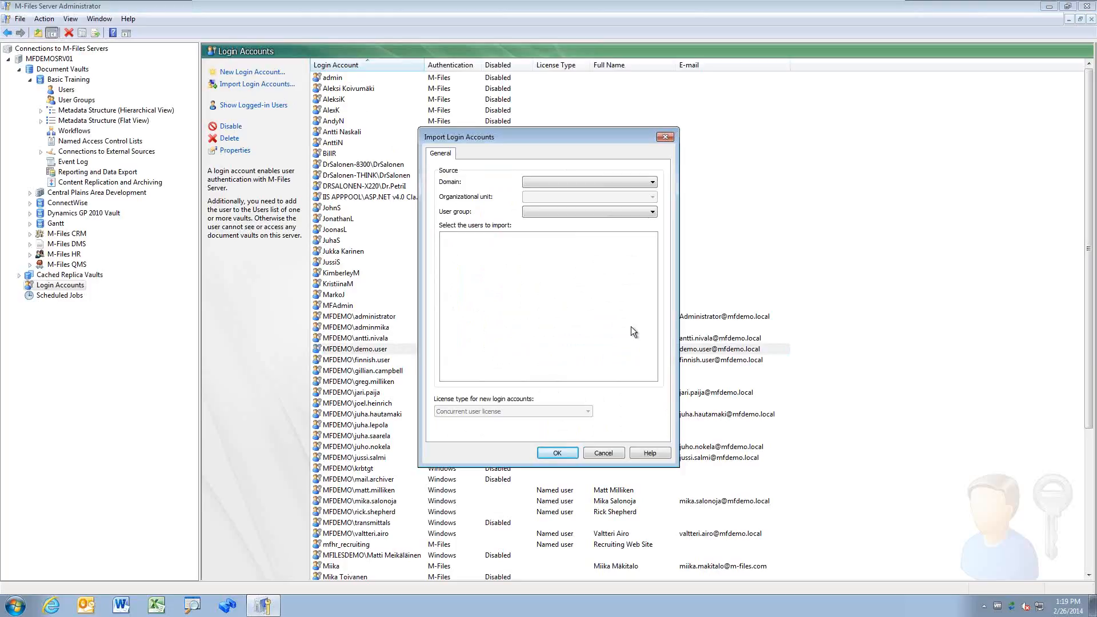
Step: Choose the MFDEMO domain, any organizational unit, and the Domain Users group for import
{"action": "left_click", "coordinate": [652, 183]}
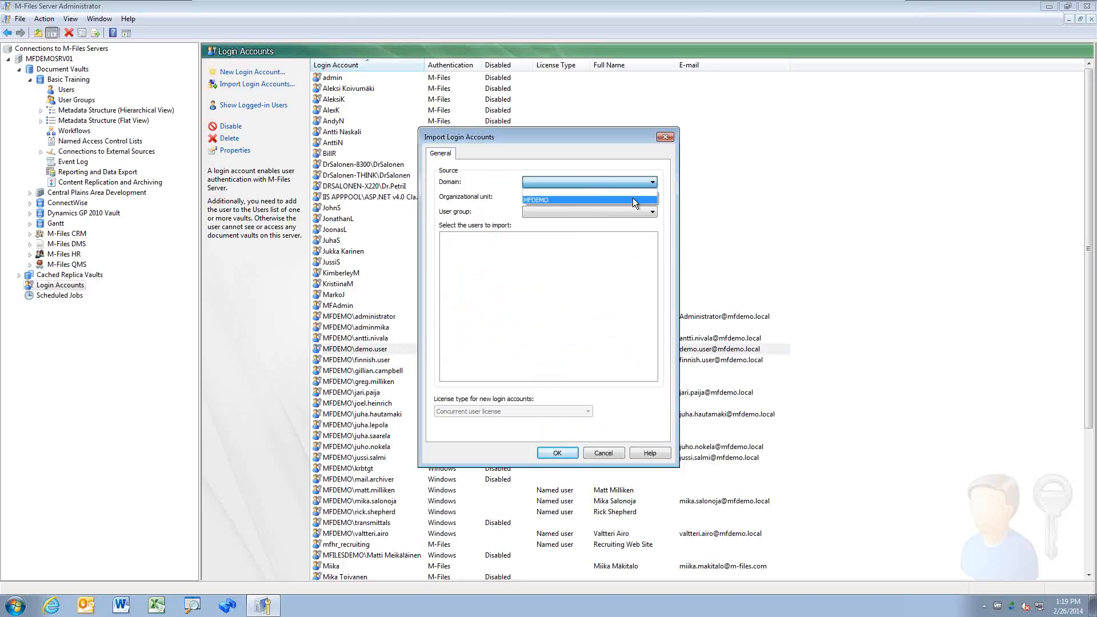
{"action": "left_click", "coordinate": [632, 199]}
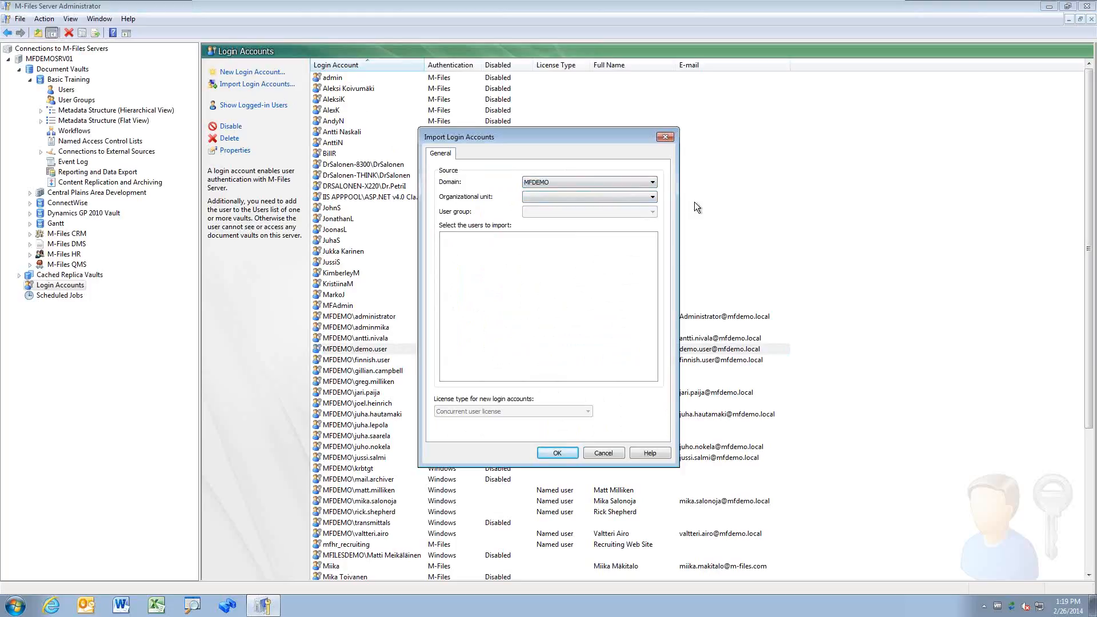
{"action": "left_click", "coordinate": [652, 197]}
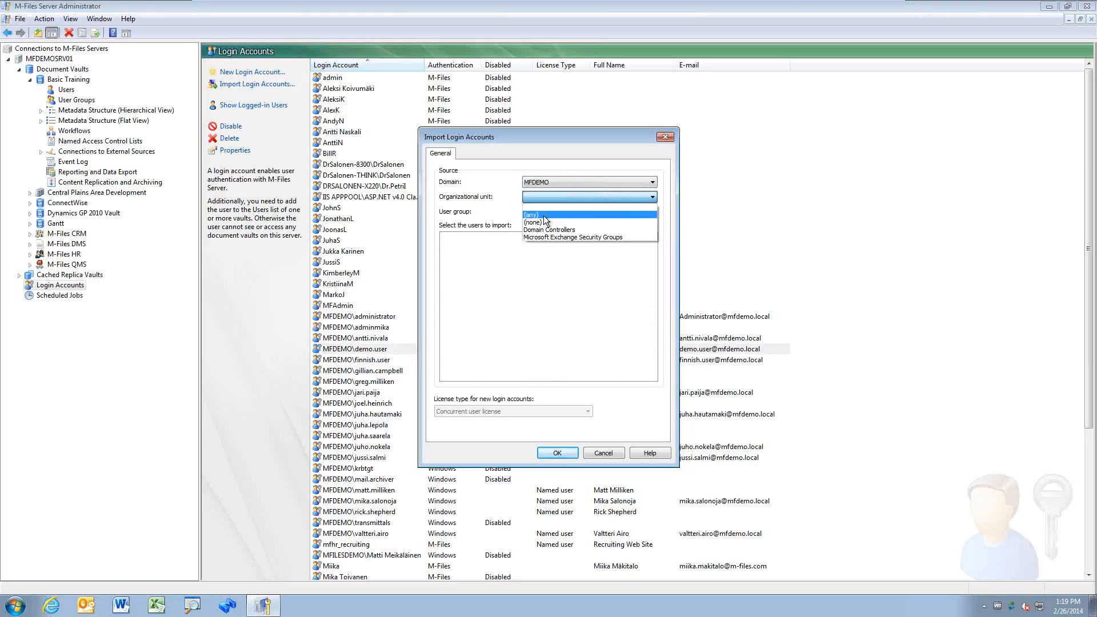
{"action": "left_click", "coordinate": [589, 215]}
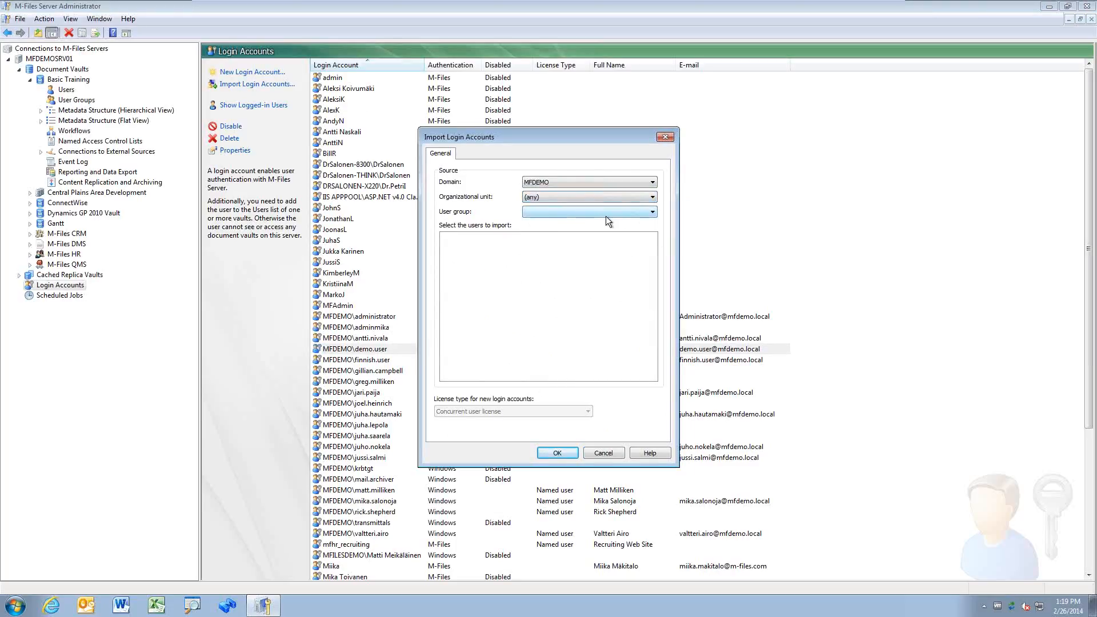
{"action": "left_click", "coordinate": [607, 214]}
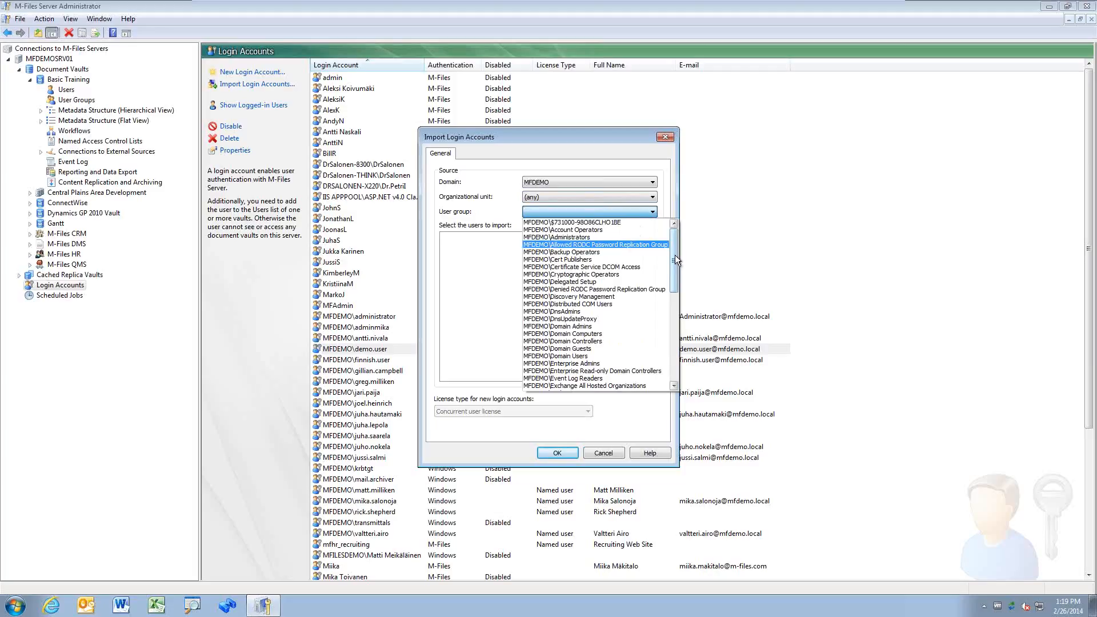
{"action": "left_click", "coordinate": [629, 355]}
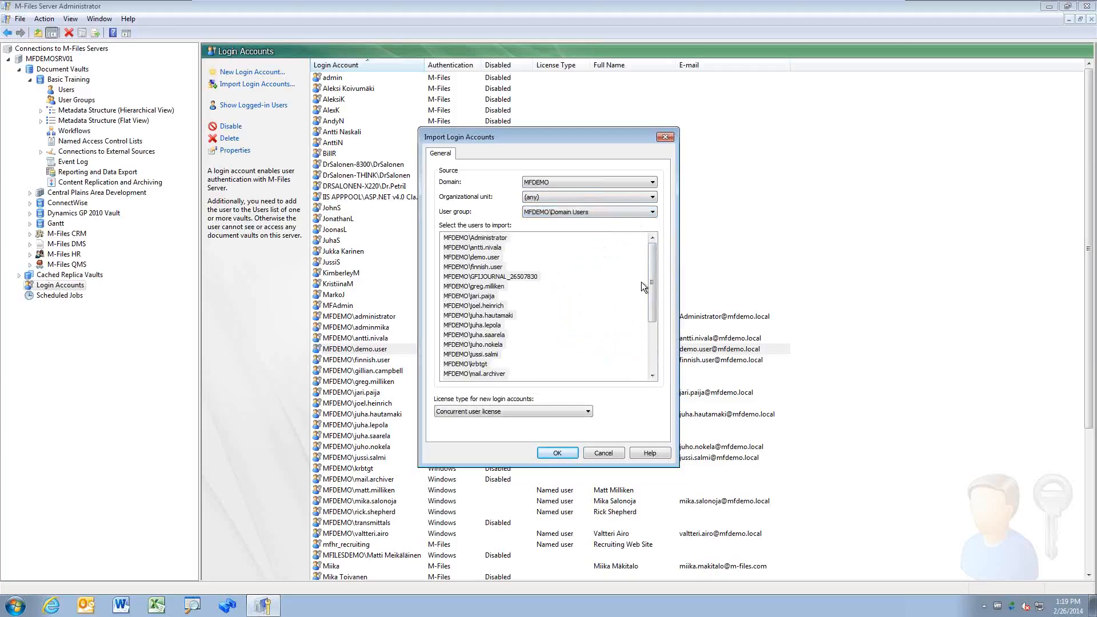
{"action": "left_click_drag", "start_coordinate": [651, 309], "coordinate": [646, 240]}
Step: Select several domain users and try No license, then Named user license for new accounts
{"action": "left_click", "coordinate": [495, 249]}
{"action": "left_click", "coordinate": [499, 267], "text": "ctrl"}
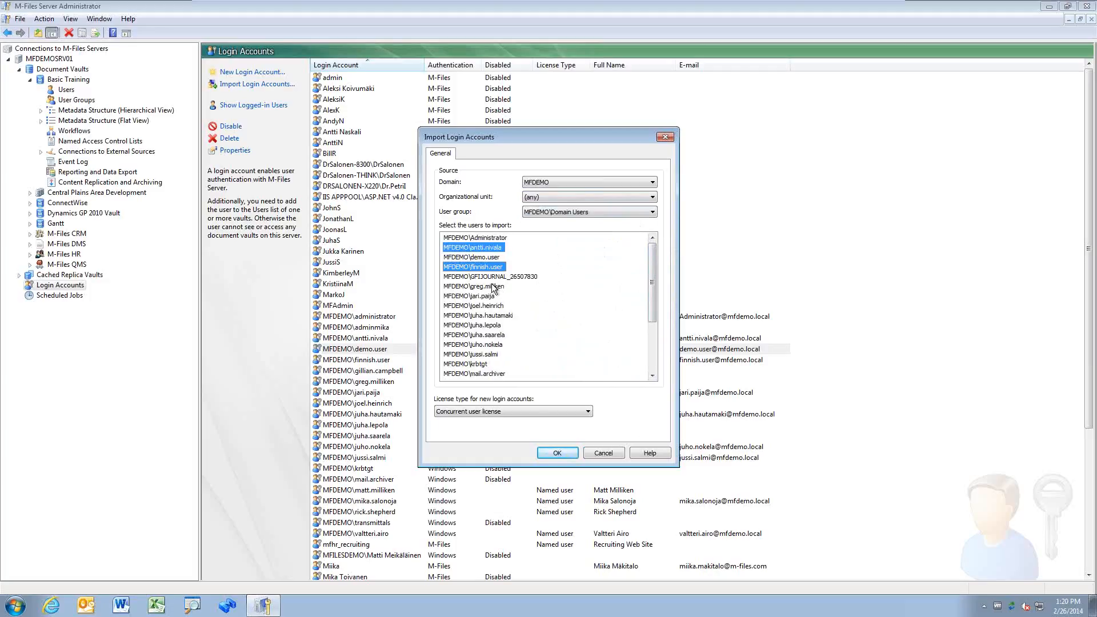
{"action": "left_click", "coordinate": [494, 286], "text": "ctrl+shift"}
{"action": "left_click", "coordinate": [490, 306], "text": "ctrl"}
{"action": "left_click", "coordinate": [492, 325], "text": "ctrl"}
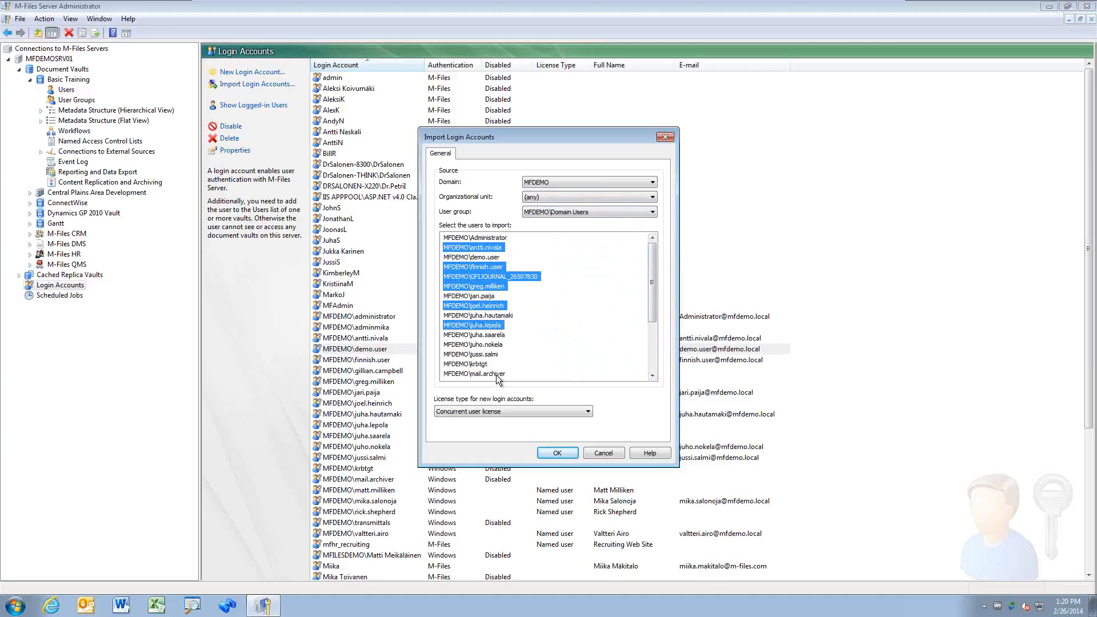
{"action": "left_click", "coordinate": [486, 355], "text": "ctrl"}
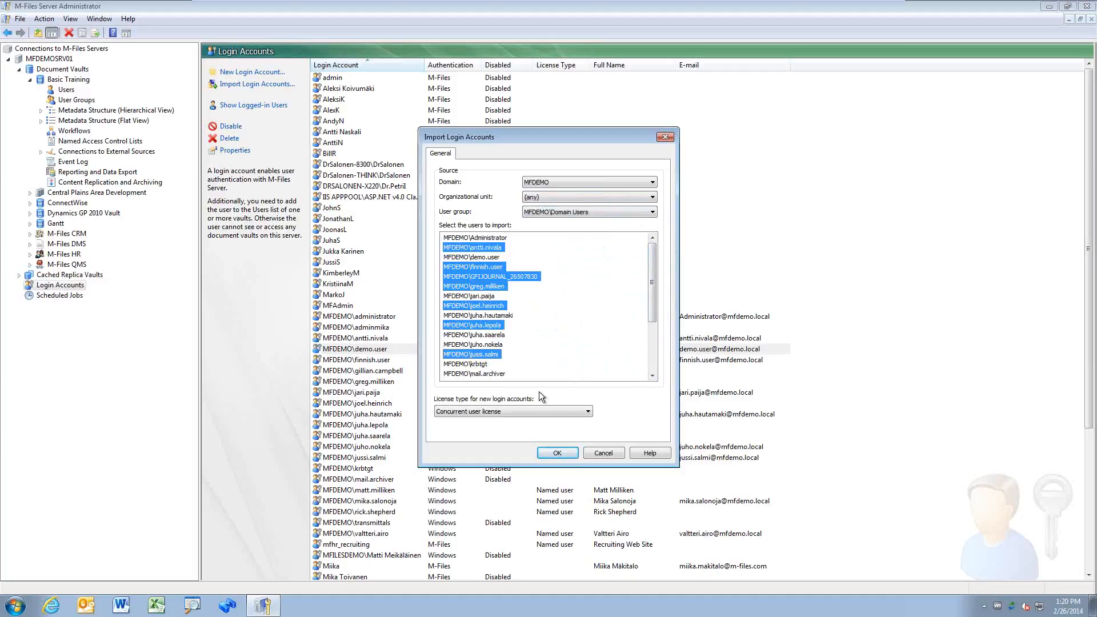
{"action": "left_click", "coordinate": [585, 413]}
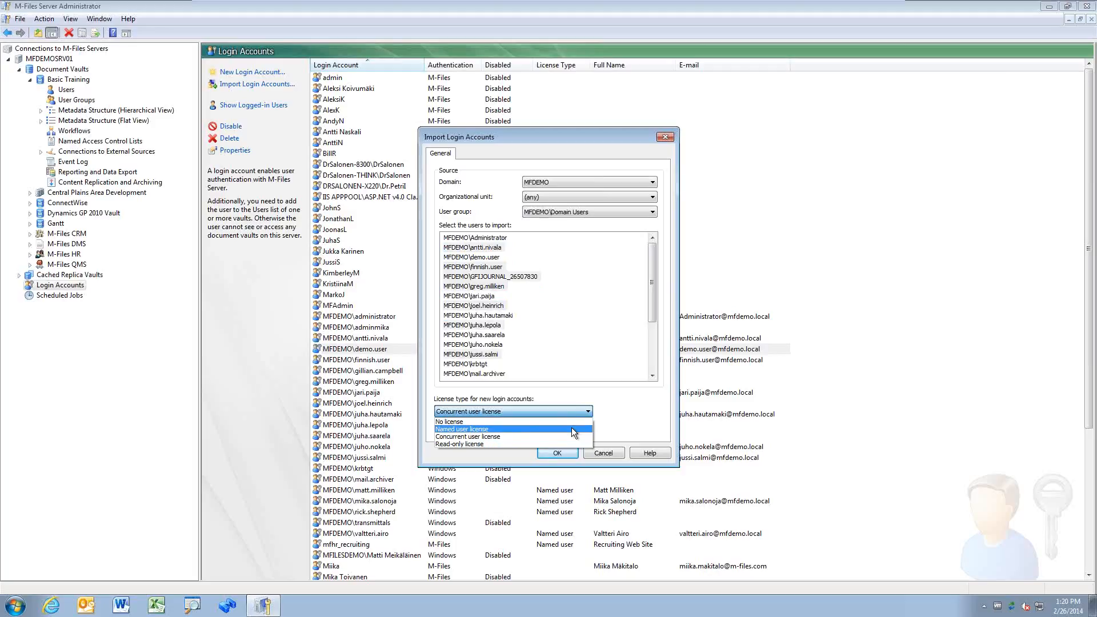
{"action": "left_click", "coordinate": [574, 429]}
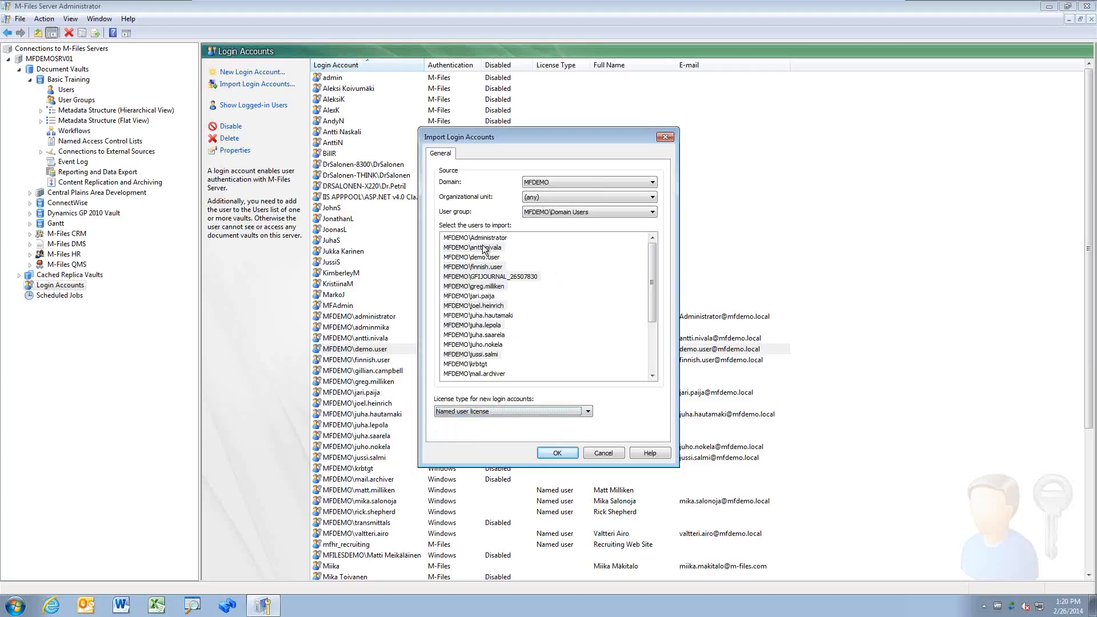
{"action": "left_click", "coordinate": [587, 412]}
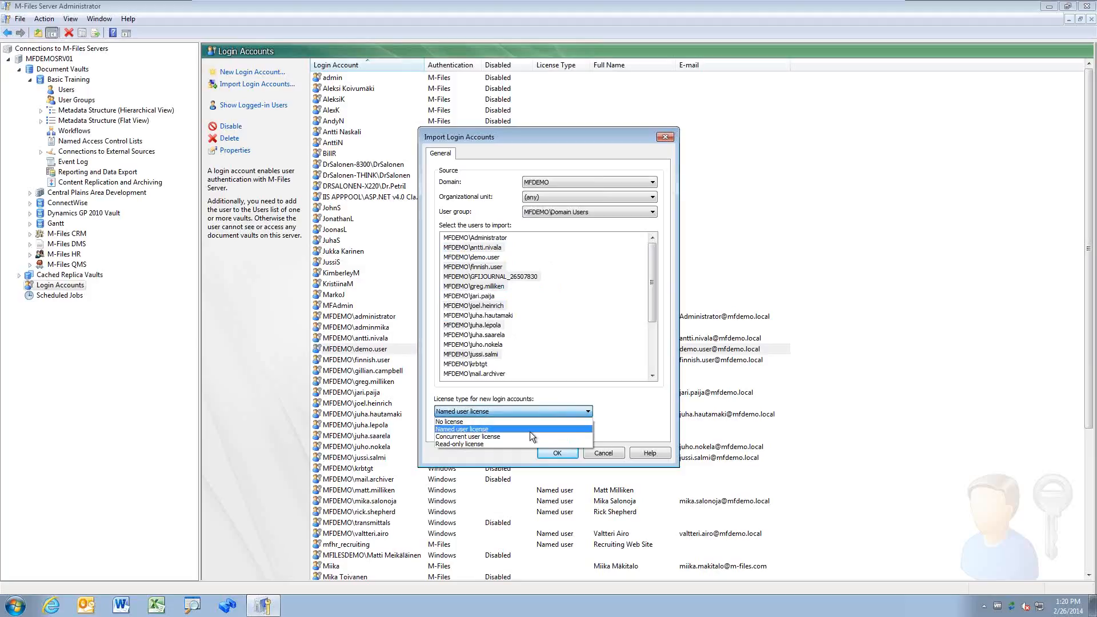
{"action": "left_click", "coordinate": [499, 422]}
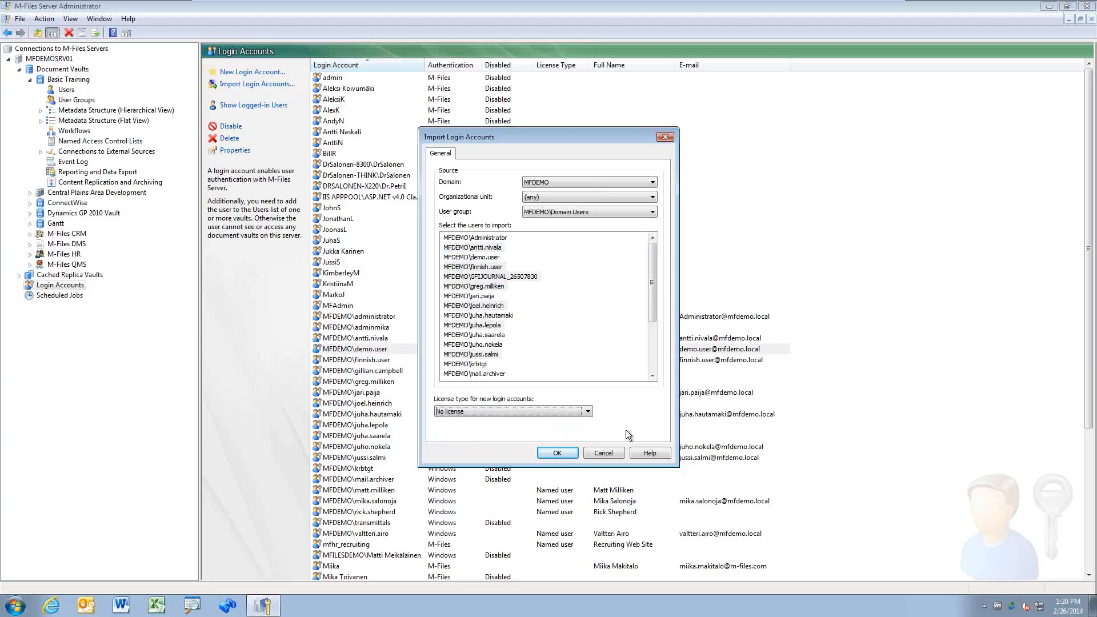
{"action": "left_click", "coordinate": [587, 413]}
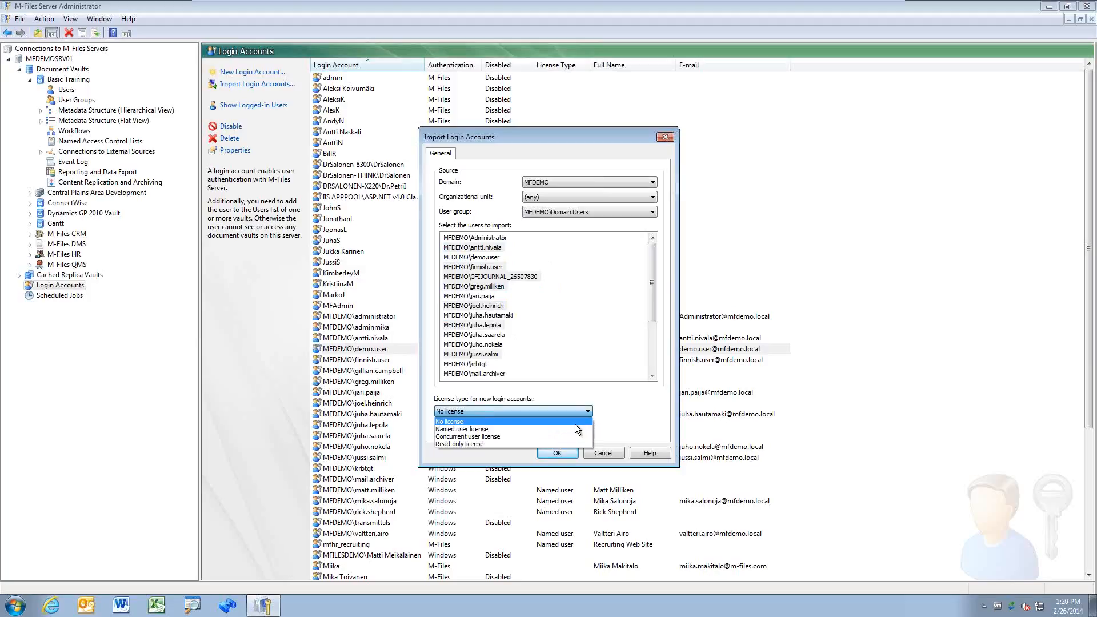
{"action": "left_click", "coordinate": [572, 426]}
Step: Reselect the demo user plus two others, set concurrent user licenses, then cancel the import
{"action": "left_click", "coordinate": [496, 266]}
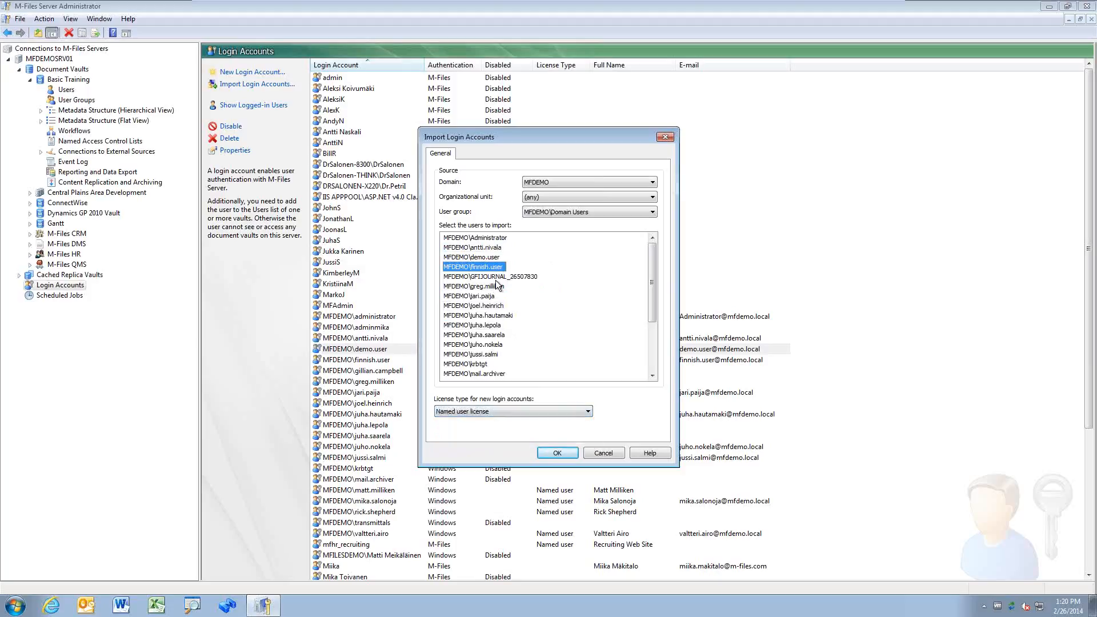
{"action": "left_click", "coordinate": [494, 295], "text": "ctrl"}
{"action": "left_click", "coordinate": [494, 305], "text": "ctrl"}
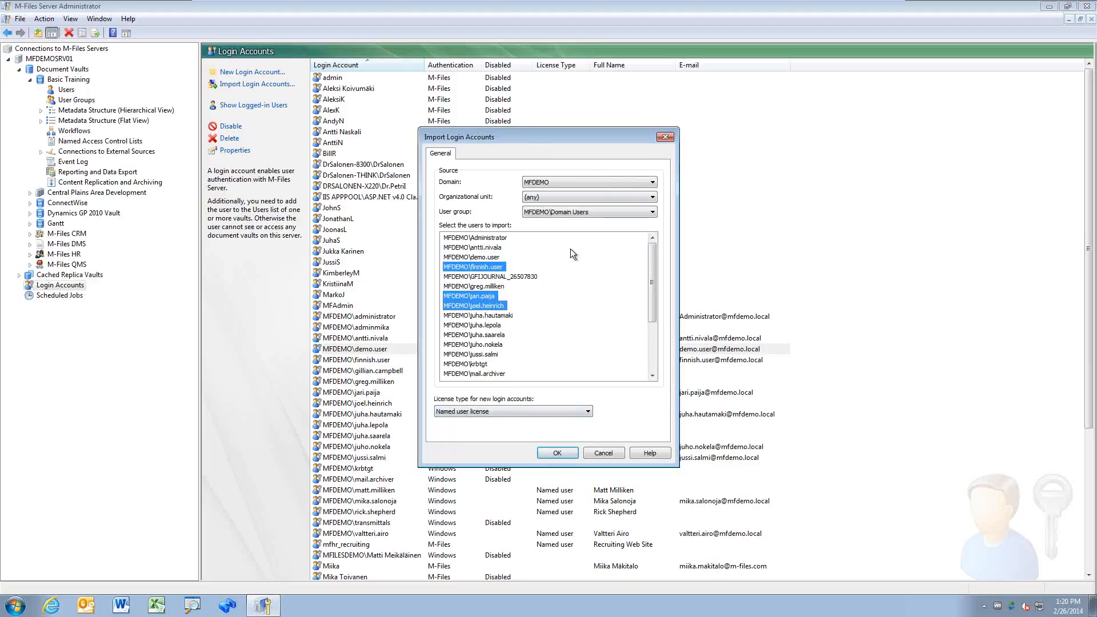
{"action": "left_click", "coordinate": [486, 258]}
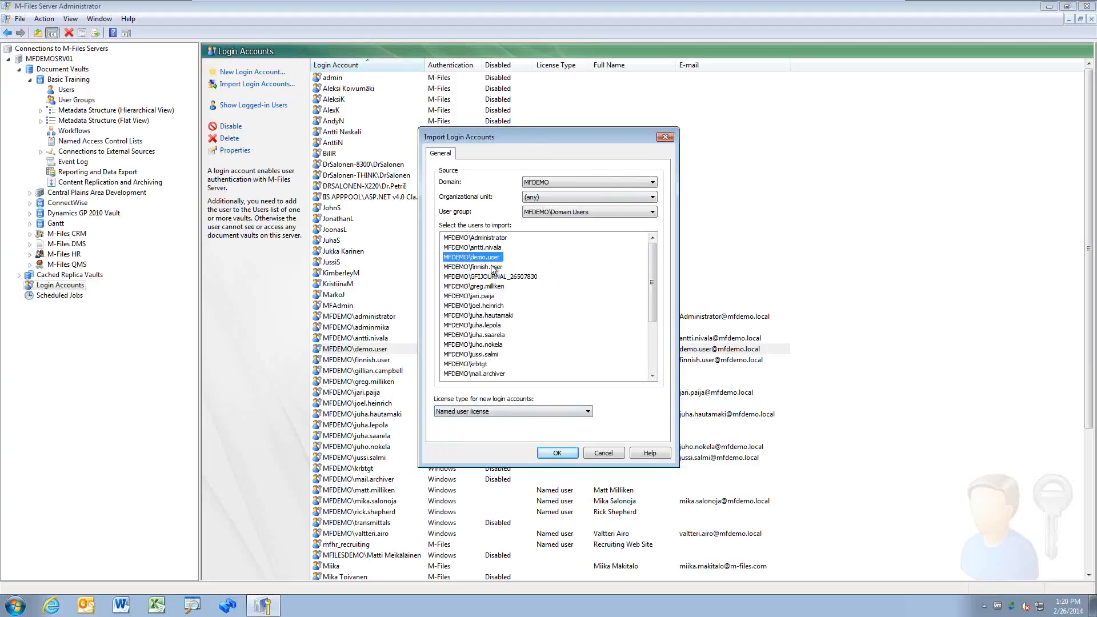
{"action": "left_click", "coordinate": [482, 335], "text": "ctrl"}
{"action": "left_click", "coordinate": [483, 344], "text": "ctrl"}
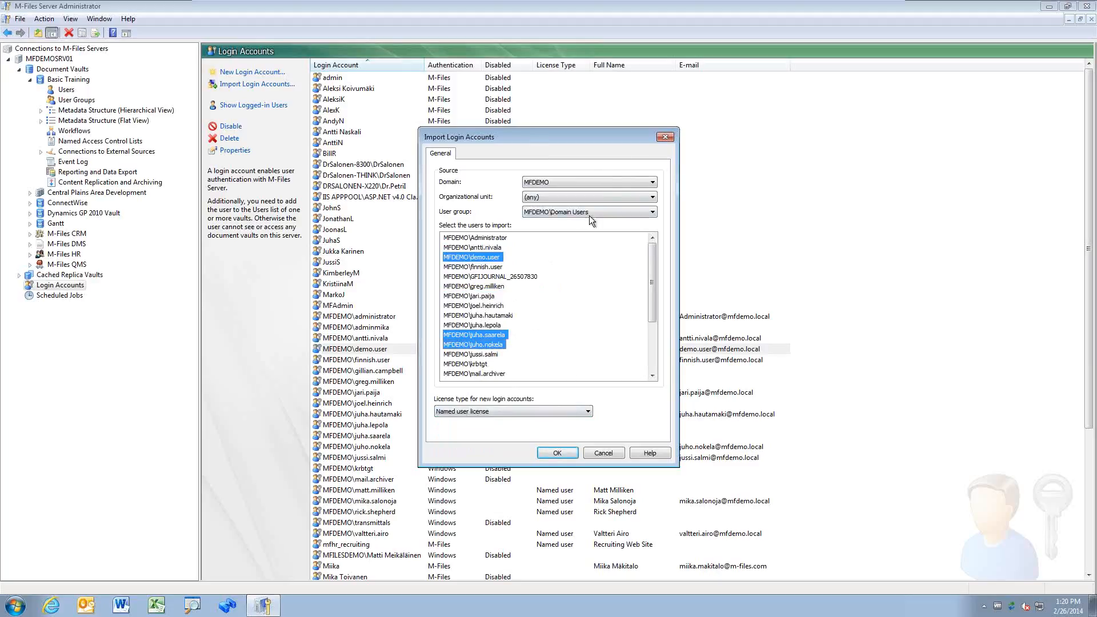
{"action": "left_click", "coordinate": [559, 409]}
{"action": "left_click", "coordinate": [550, 432]}
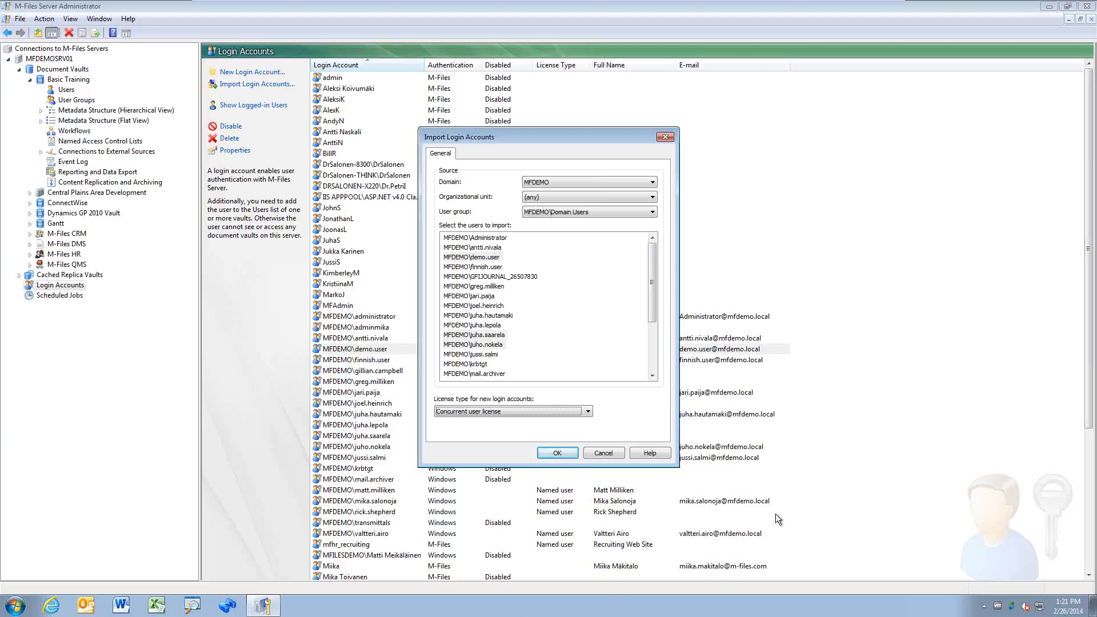
{"action": "left_click", "coordinate": [606, 452]}
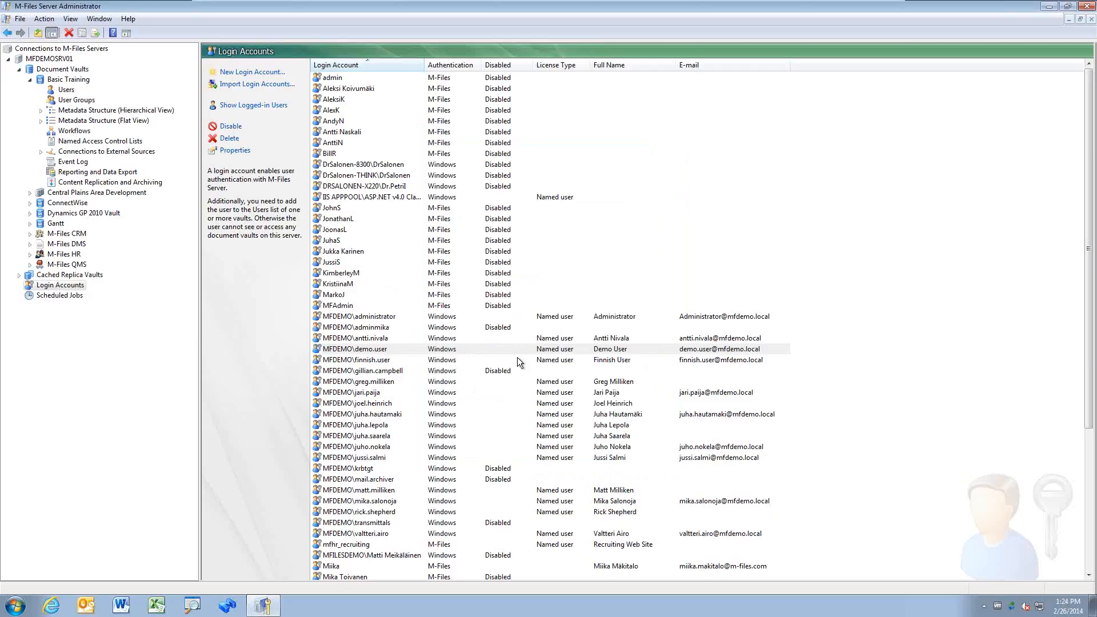
Step: Disable the MFDEMO account below the administrators and check its properties without changes
{"action": "left_click", "coordinate": [395, 338]}
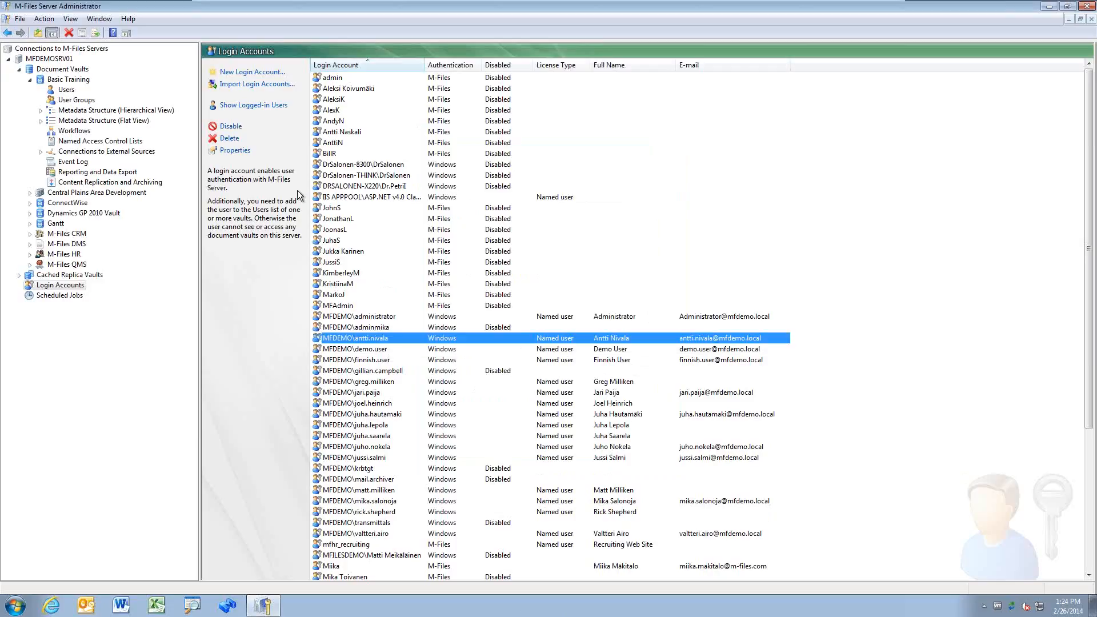
{"action": "left_click", "coordinate": [235, 130]}
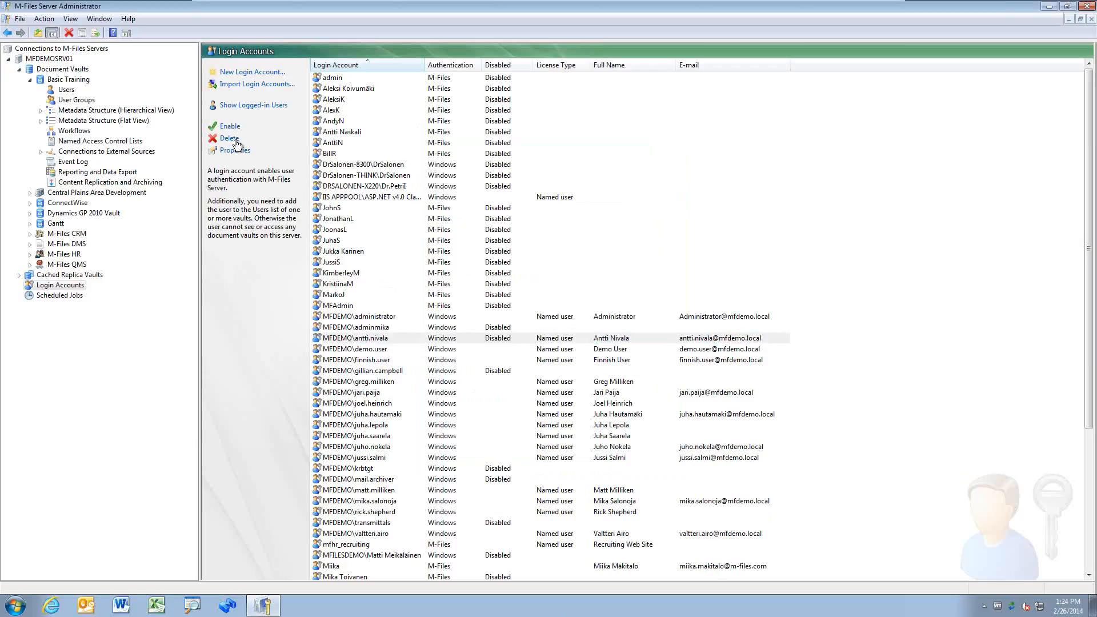
{"action": "left_click", "coordinate": [241, 151]}
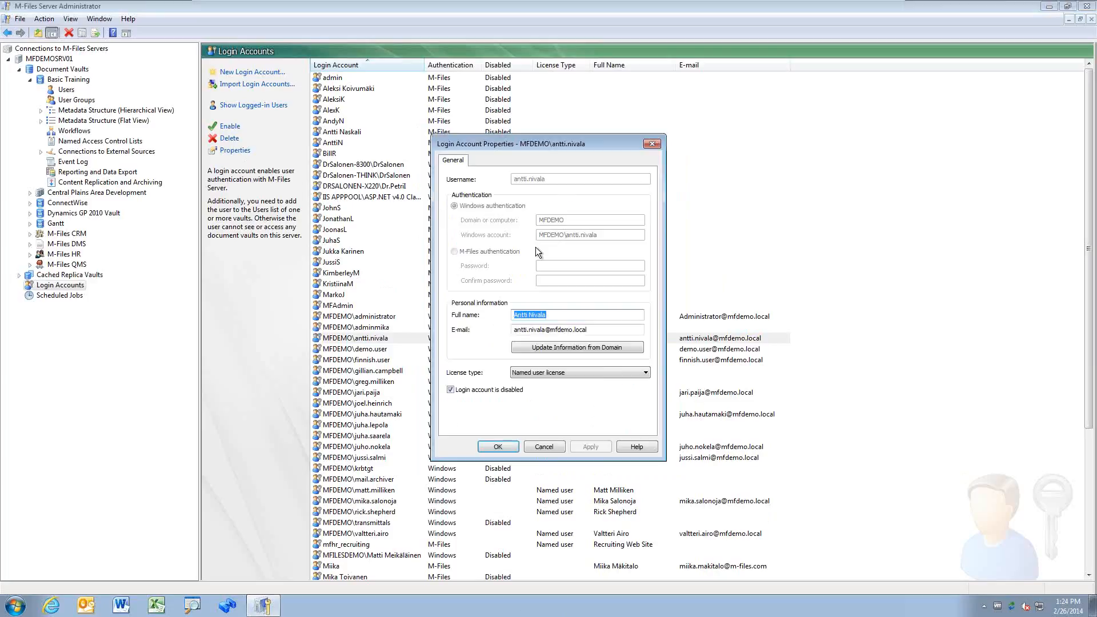
{"action": "left_click", "coordinate": [544, 446]}
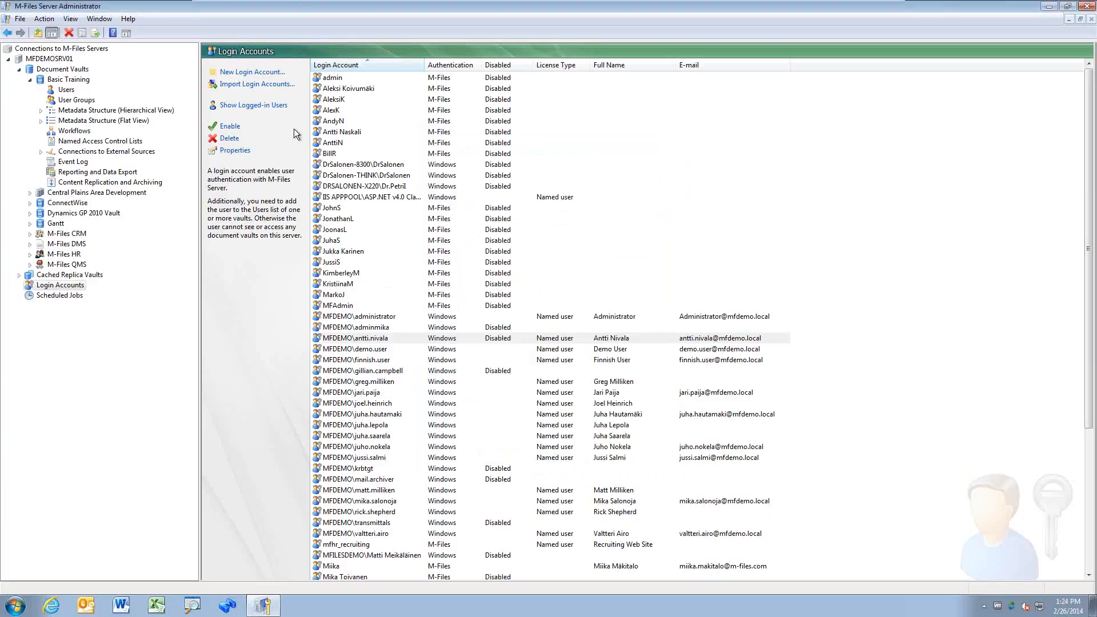
{"action": "left_click", "coordinate": [262, 107]}
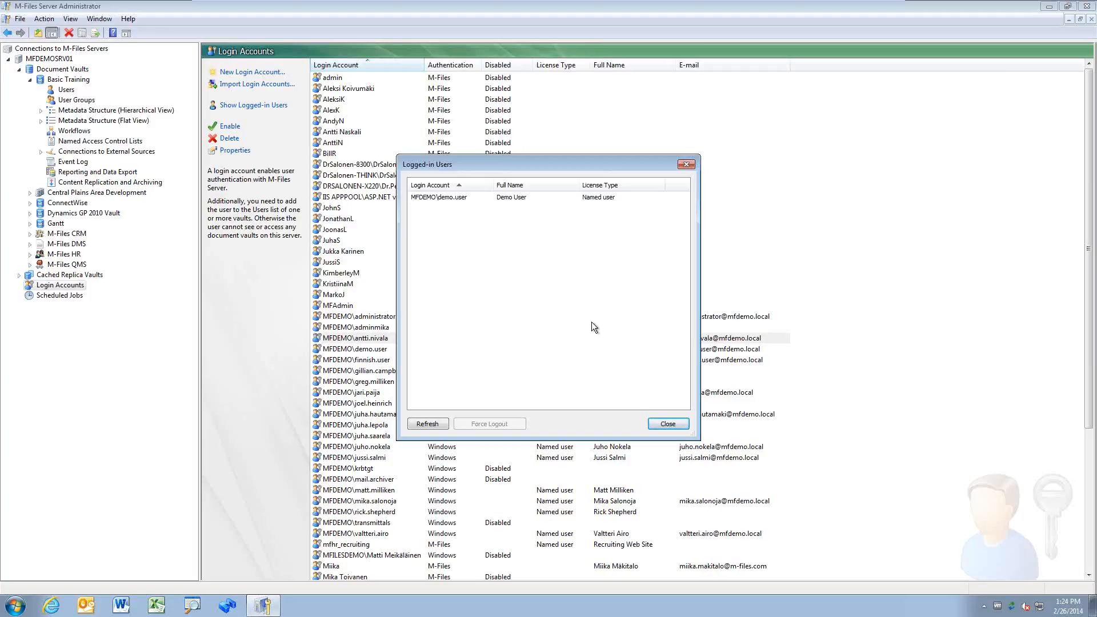
{"action": "left_click", "coordinate": [497, 197]}
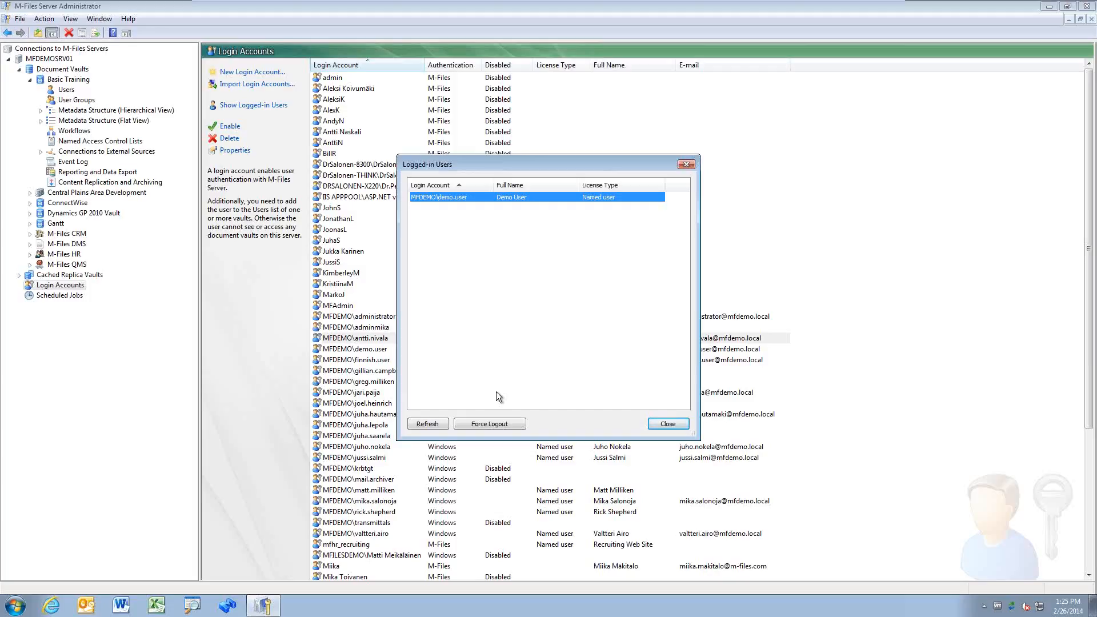
{"action": "left_click", "coordinate": [666, 424]}
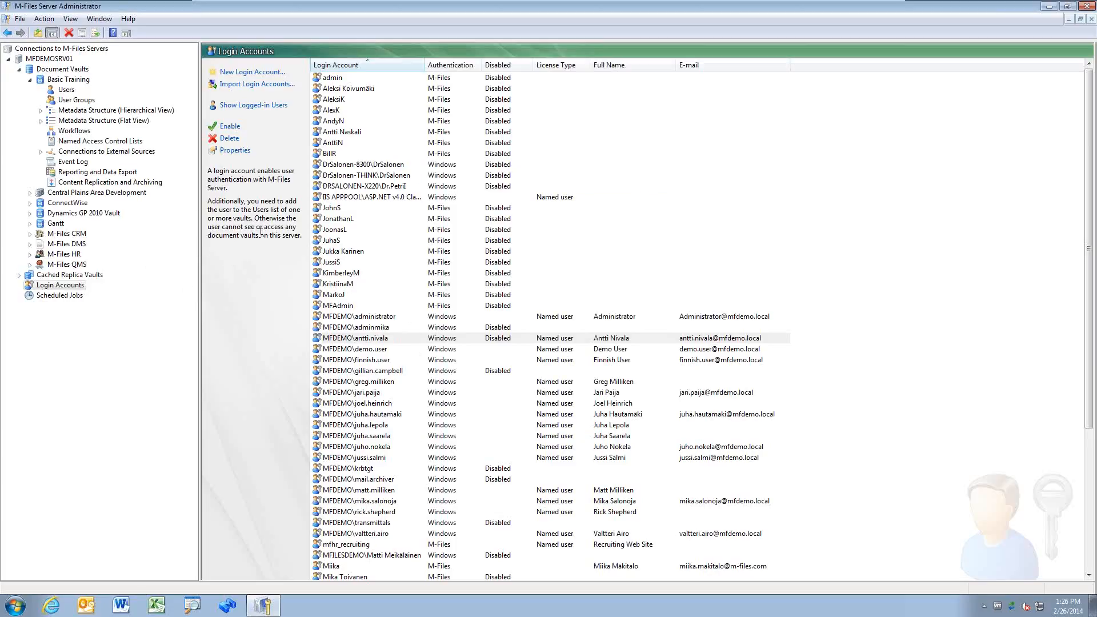
Step: Show the Users list under the Basic Training vault
{"action": "left_click", "coordinate": [66, 90]}
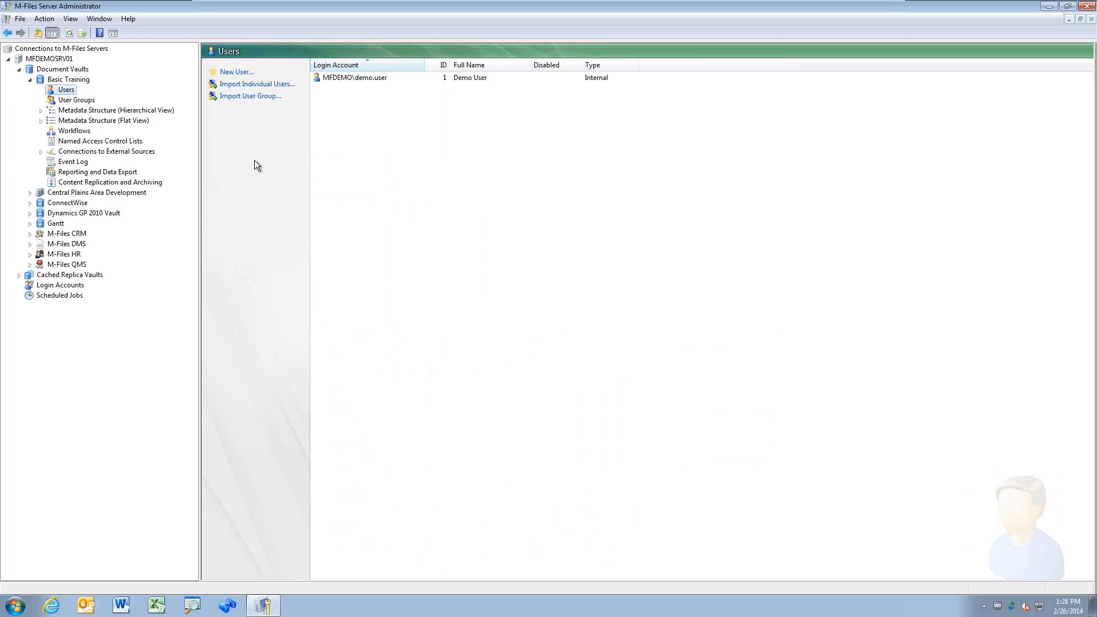
Step: Create a new Basic Training vault user from the MFDEMO\administrator login account
{"action": "left_click", "coordinate": [237, 72]}
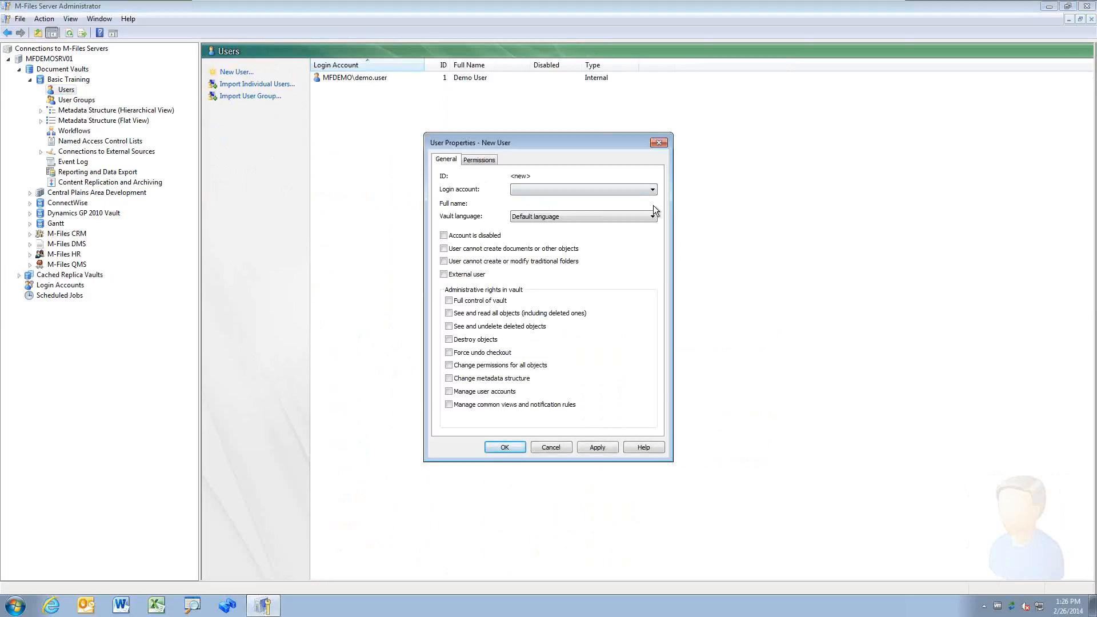
{"action": "left_click", "coordinate": [652, 189]}
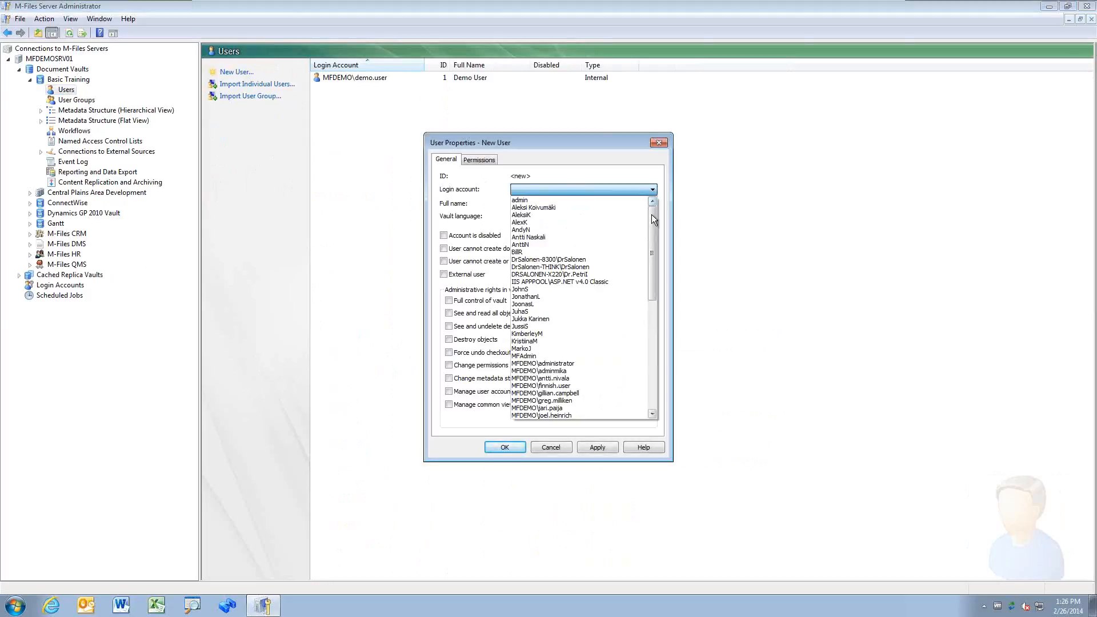
{"action": "left_click_drag", "start_coordinate": [651, 216], "coordinate": [655, 364]}
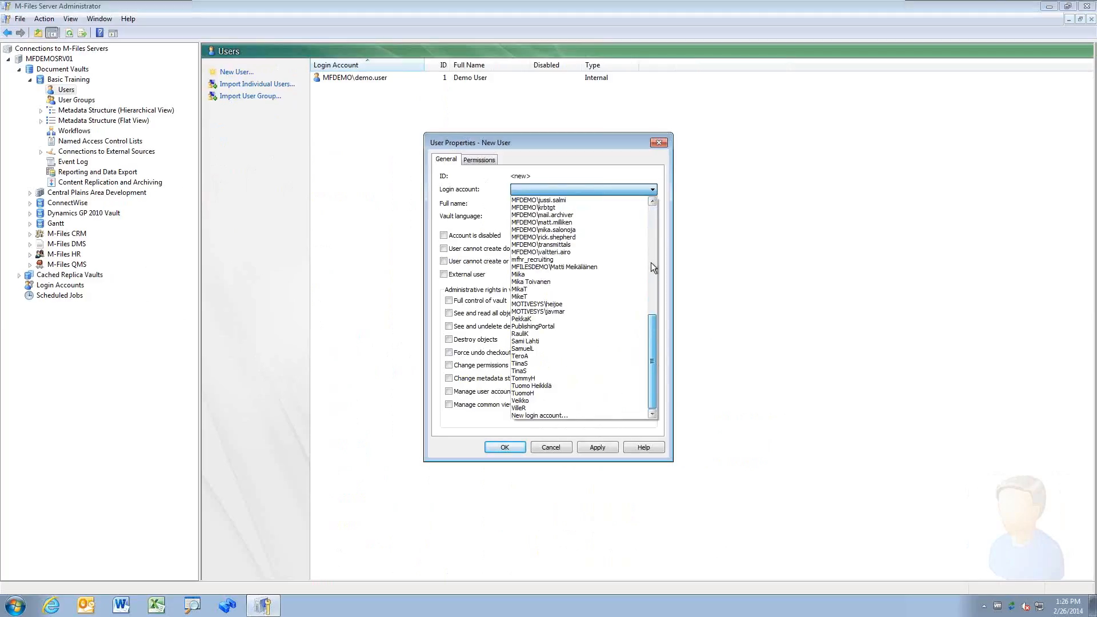
{"action": "left_click_drag", "start_coordinate": [650, 263], "coordinate": [650, 210]}
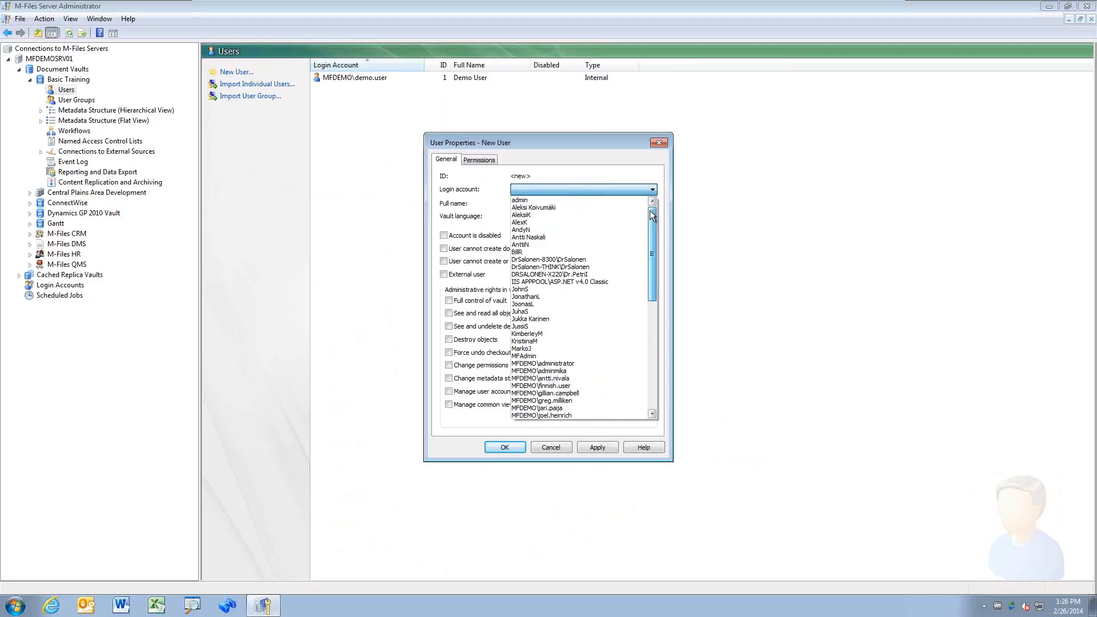
{"action": "left_click", "coordinate": [578, 365]}
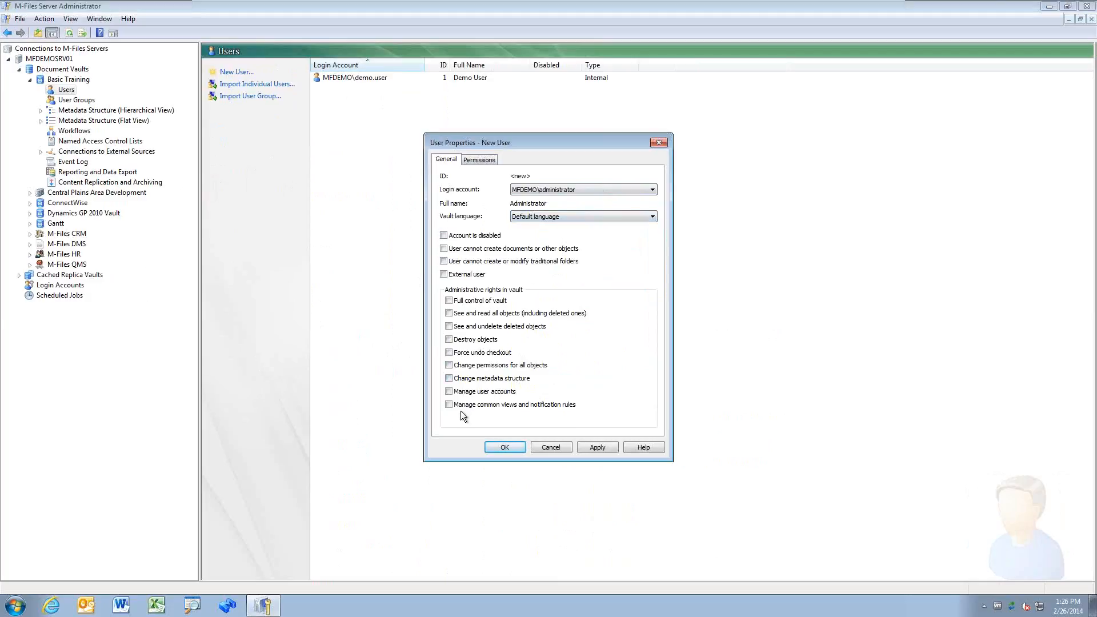
{"action": "left_click", "coordinate": [517, 448]}
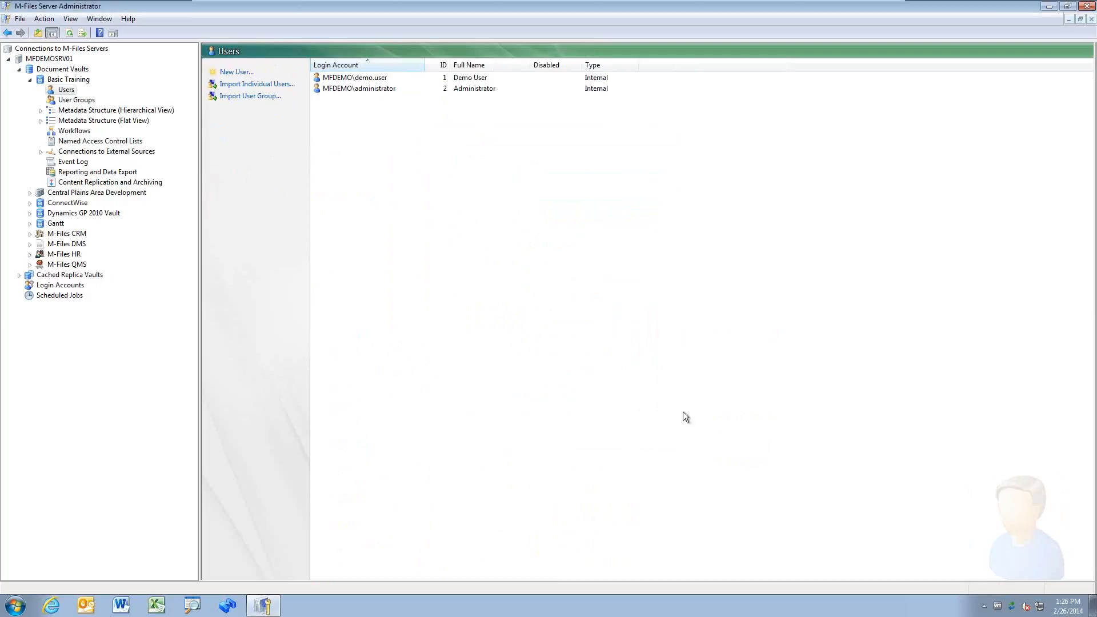
Step: Start an individual-user import listing MFDEMO\Domain Users members, with any organizational unit
{"action": "left_click", "coordinate": [388, 90]}
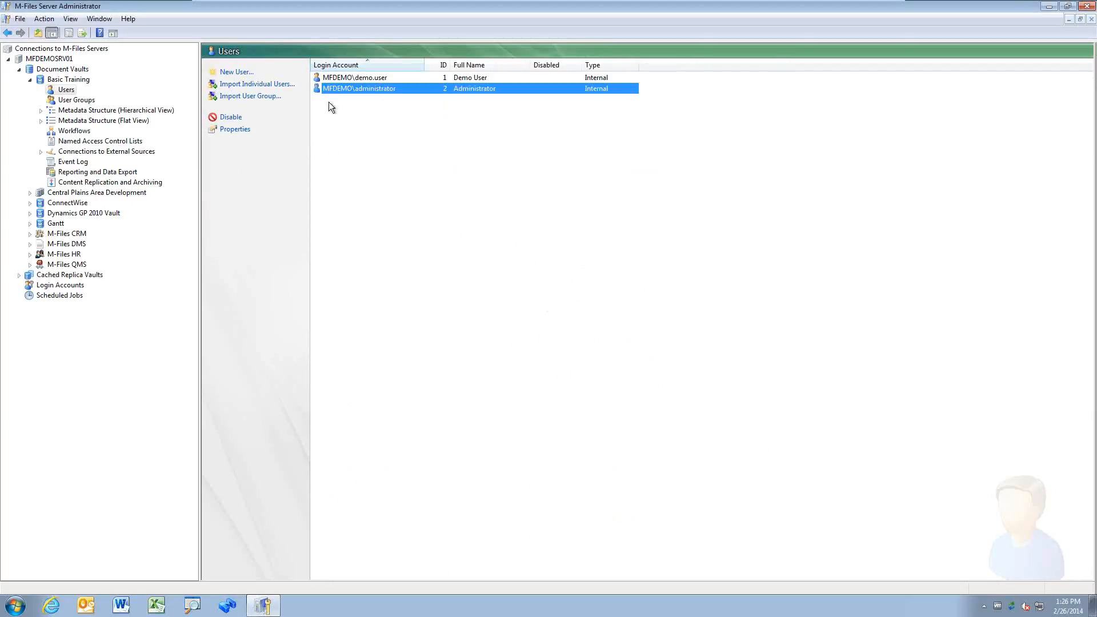
{"action": "left_click", "coordinate": [265, 86]}
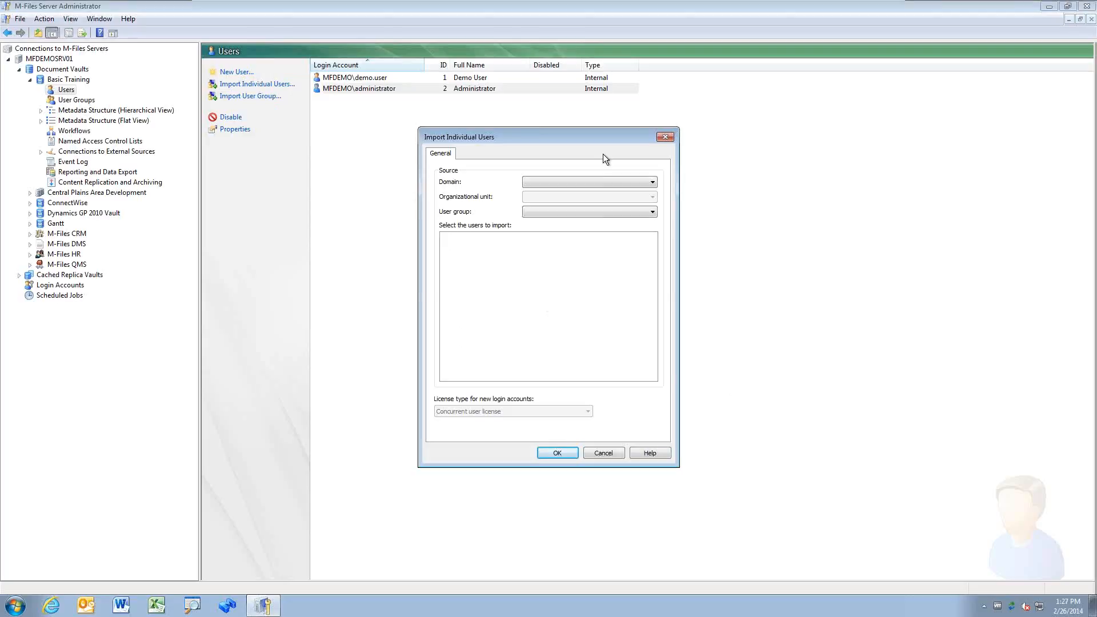
{"action": "left_click", "coordinate": [652, 182]}
{"action": "left_click", "coordinate": [650, 200]}
{"action": "left_click", "coordinate": [652, 197]}
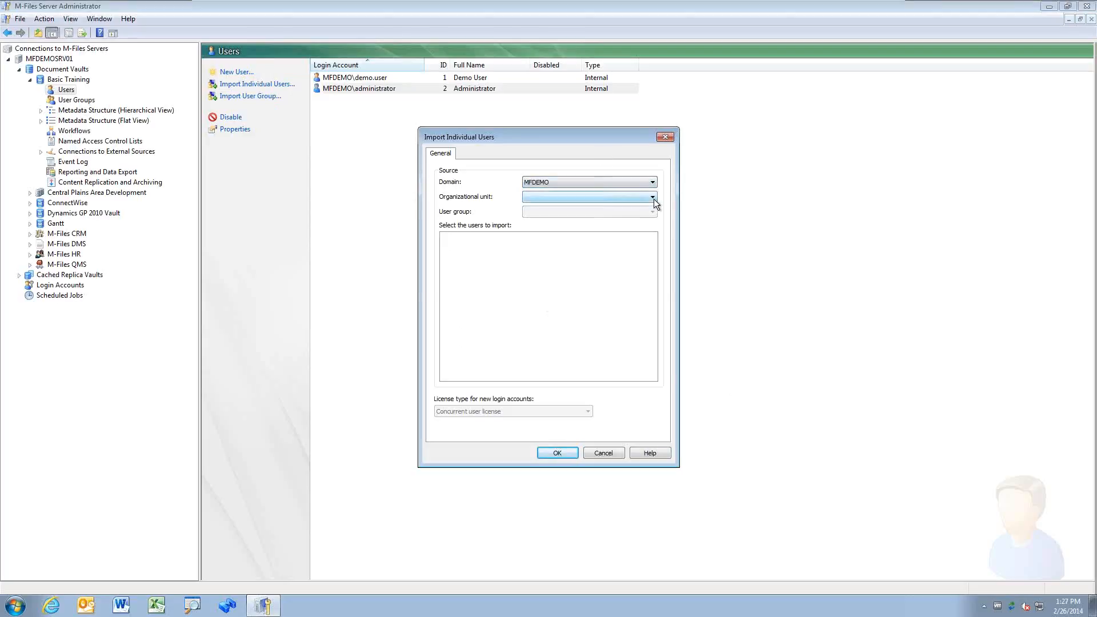
{"action": "left_click", "coordinate": [649, 215]}
{"action": "left_click", "coordinate": [652, 212]}
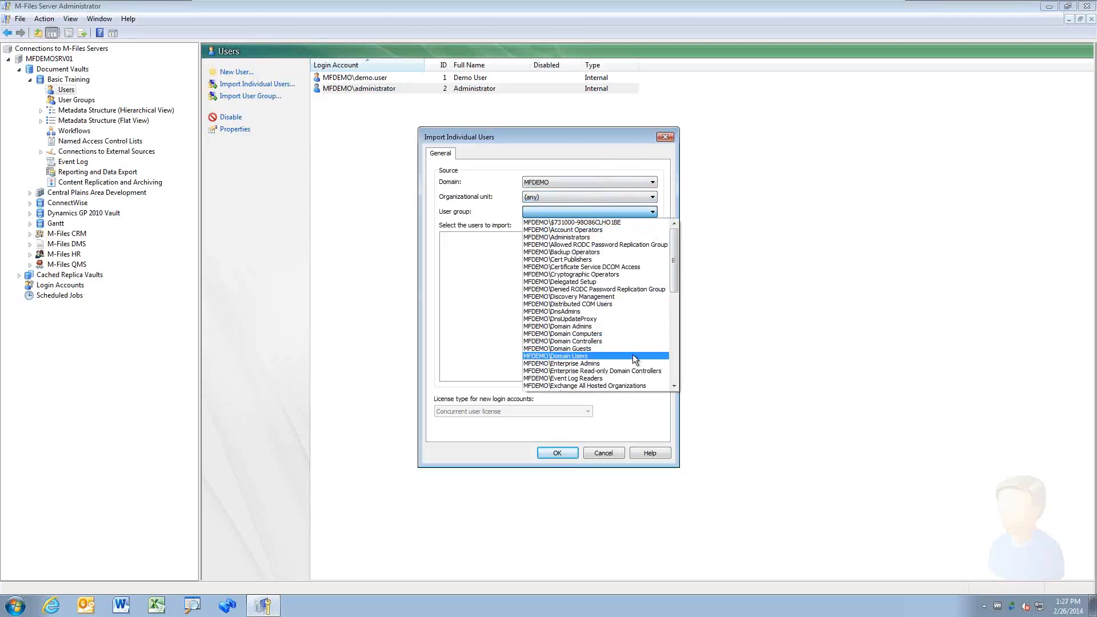
{"action": "left_click", "coordinate": [632, 356]}
Step: Import three selected domain users with named user licenses as vault users IDs 3–5
{"action": "left_click", "coordinate": [490, 288]}
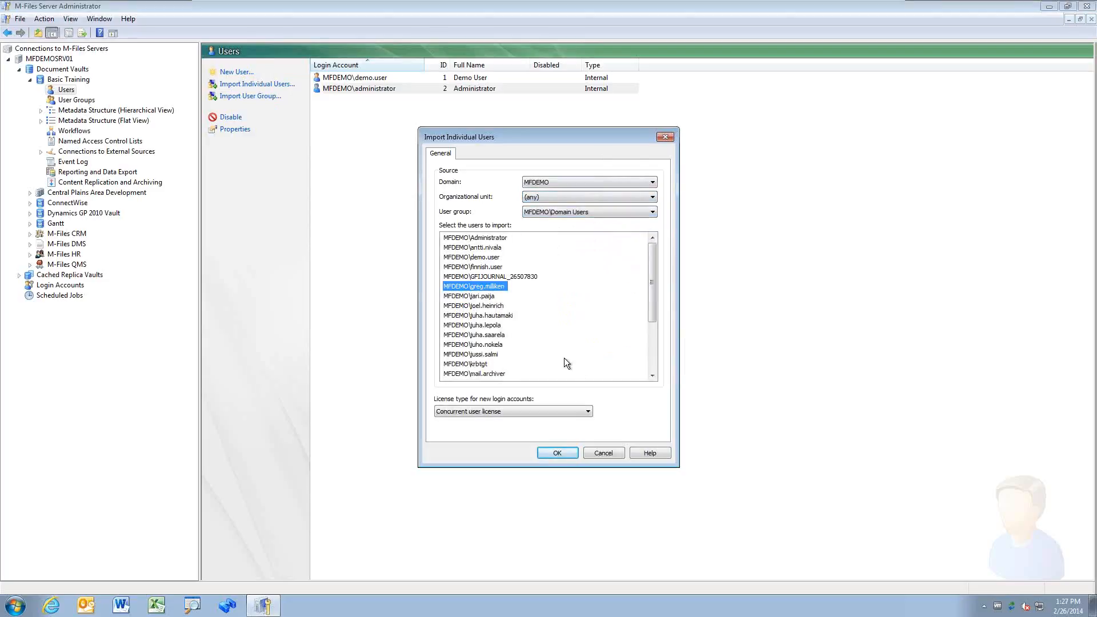
{"action": "left_click", "coordinate": [487, 355], "text": "ctrl"}
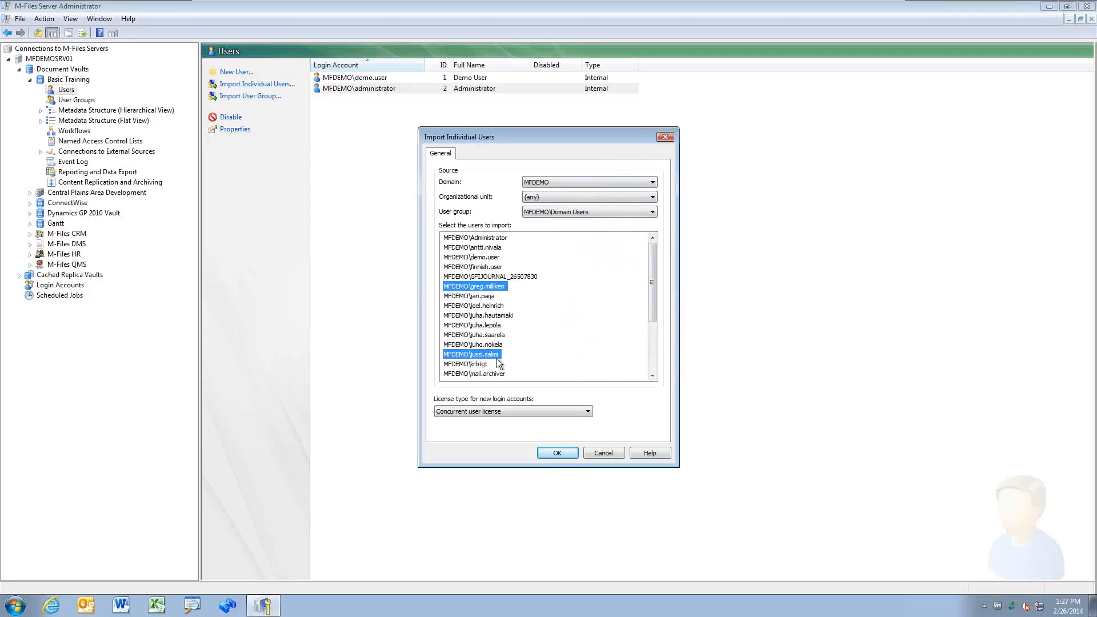
{"action": "left_click", "coordinate": [483, 325], "text": "ctrl"}
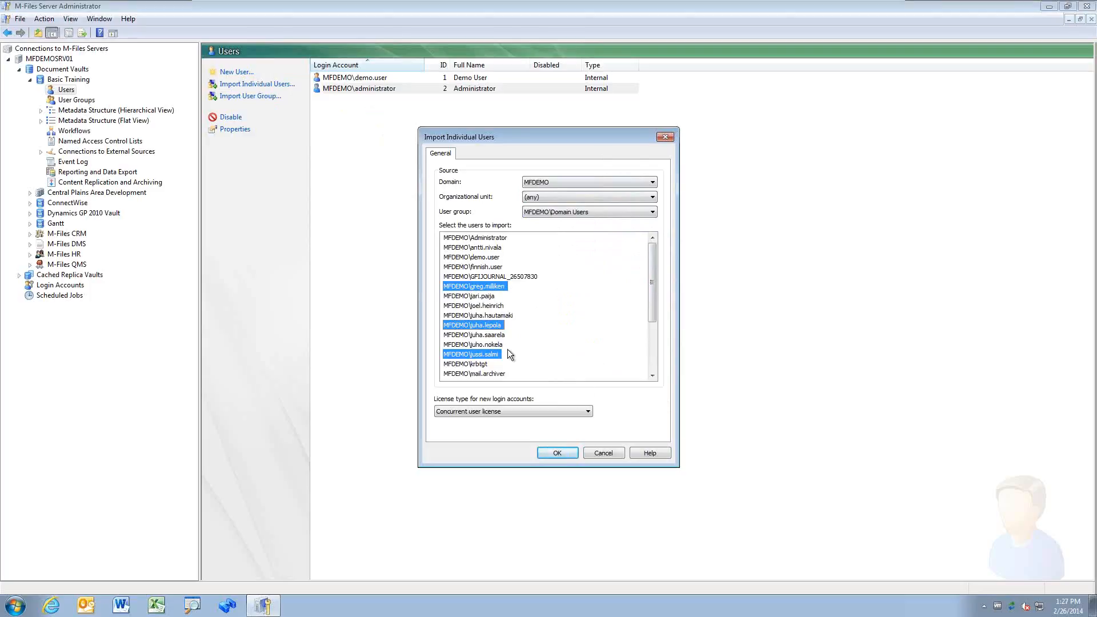
{"action": "left_click", "coordinate": [586, 412]}
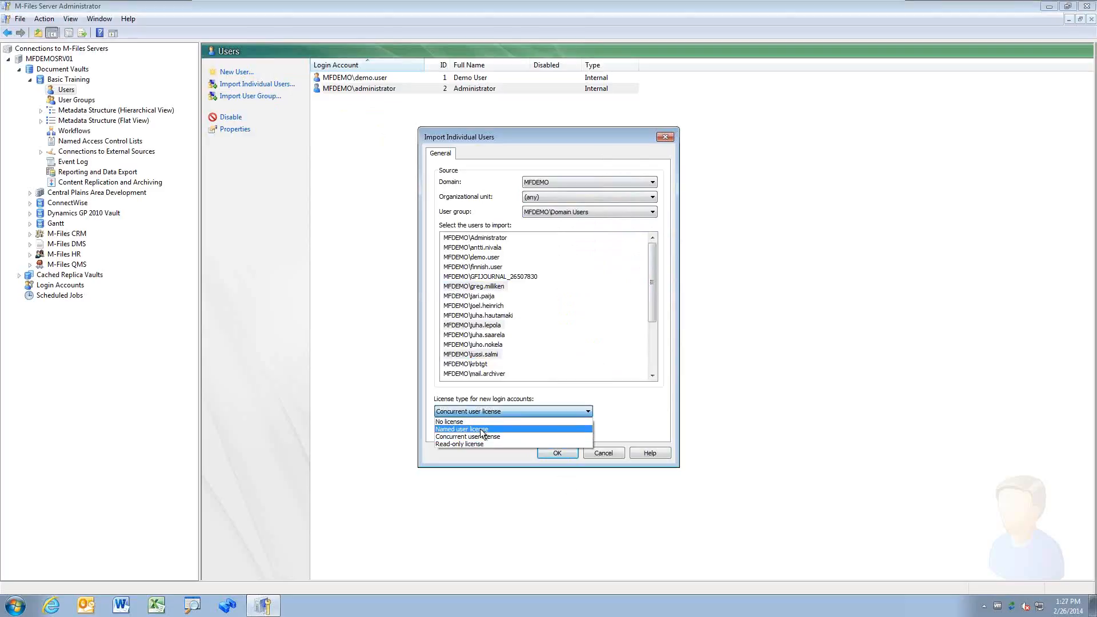
{"action": "left_click", "coordinate": [485, 428]}
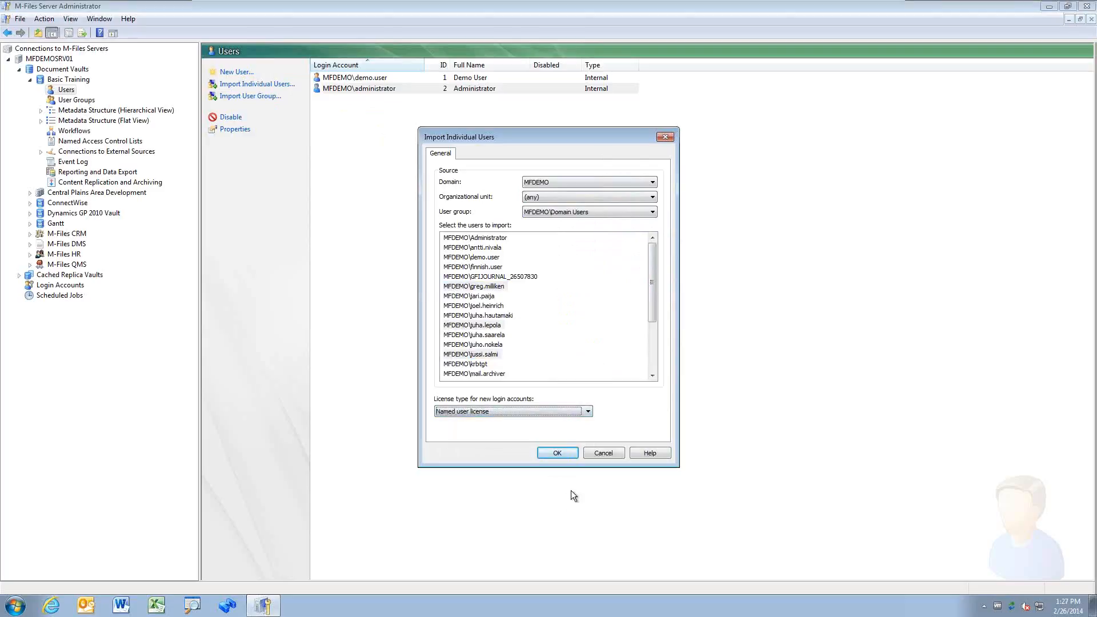
{"action": "left_click", "coordinate": [563, 453]}
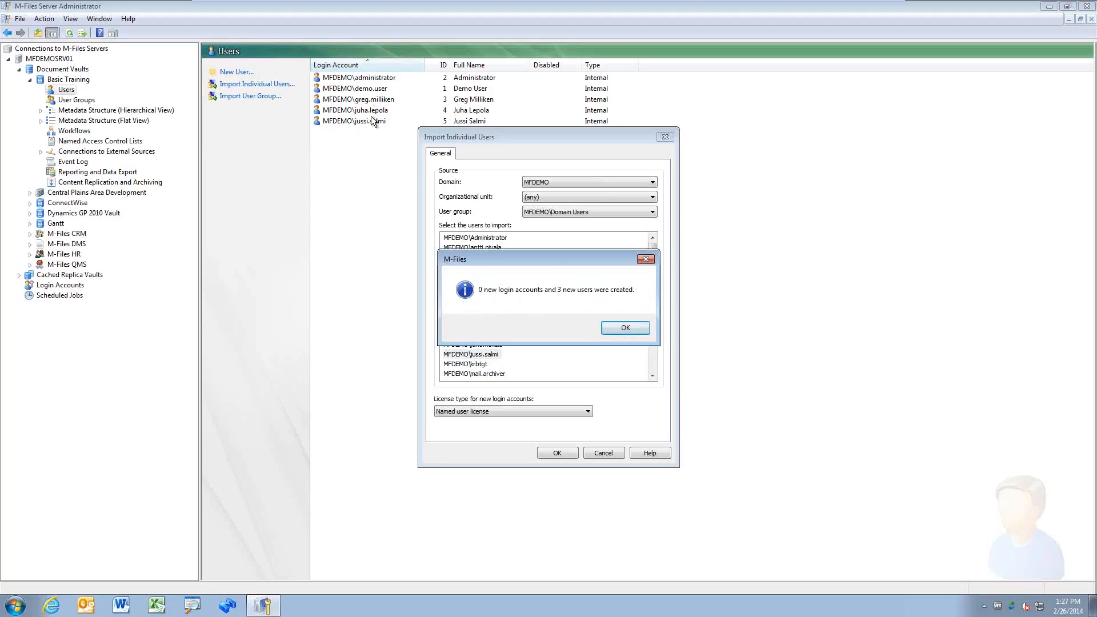
{"action": "left_click", "coordinate": [628, 328]}
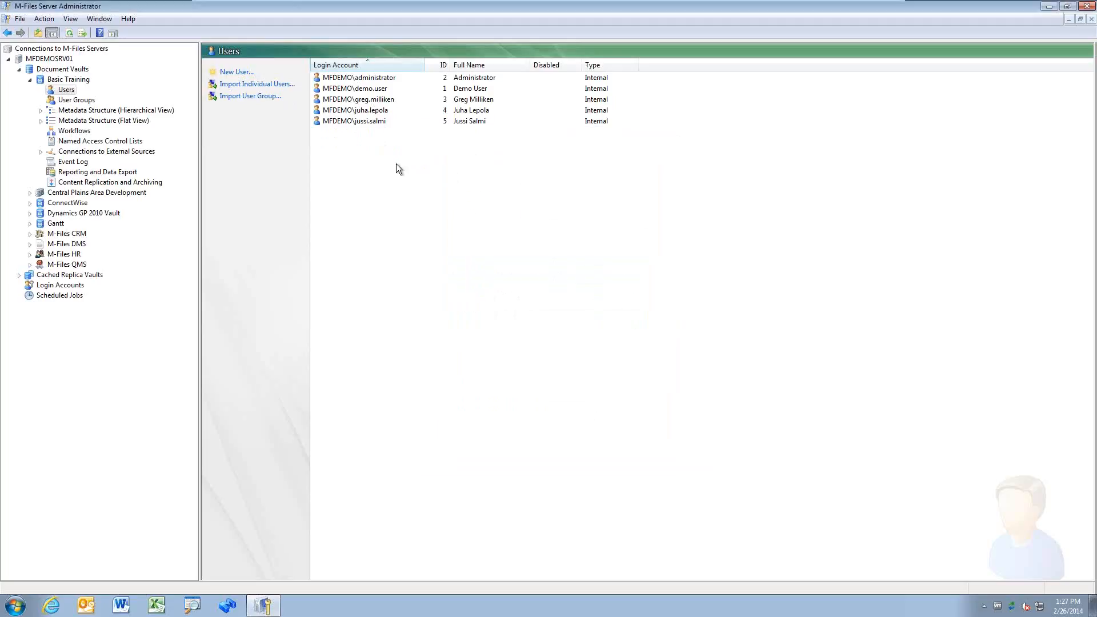
Step: Start another individual-user import listing MFDEMO\Domain Users members, with any organizational unit
{"action": "left_click", "coordinate": [267, 88]}
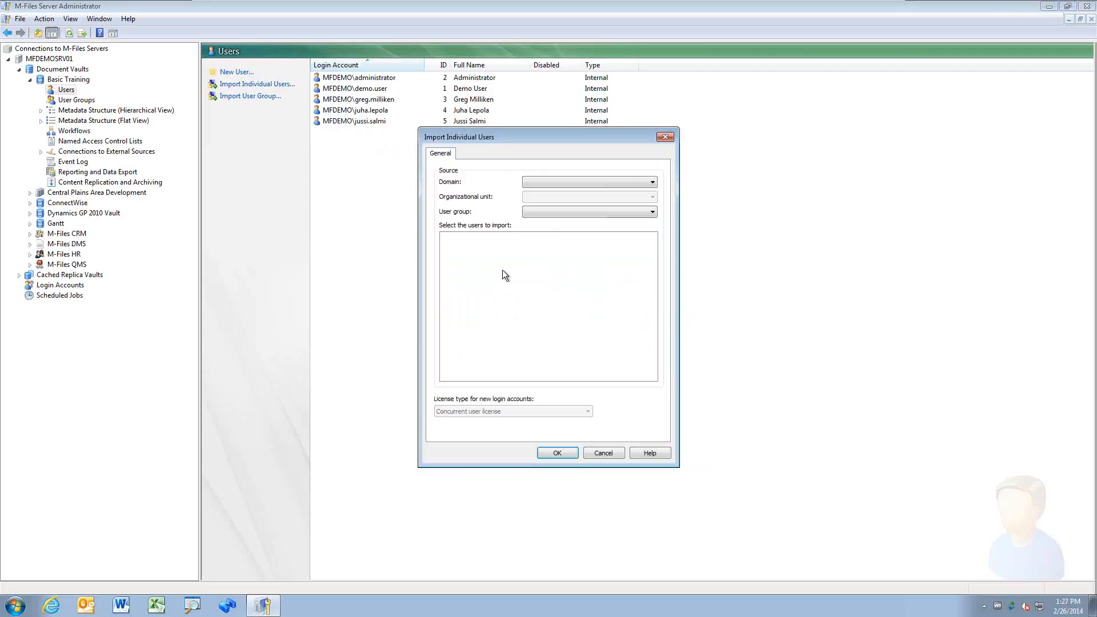
{"action": "left_click", "coordinate": [638, 184]}
{"action": "left_click", "coordinate": [634, 200]}
{"action": "left_click", "coordinate": [650, 198]}
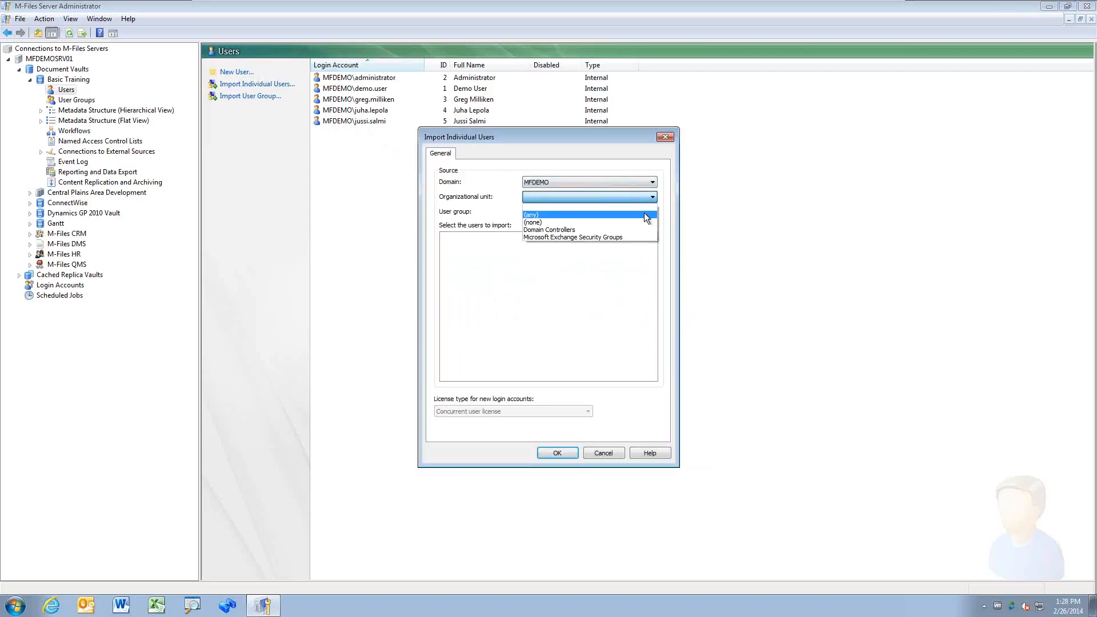
{"action": "left_click", "coordinate": [643, 215]}
{"action": "left_click", "coordinate": [648, 212]}
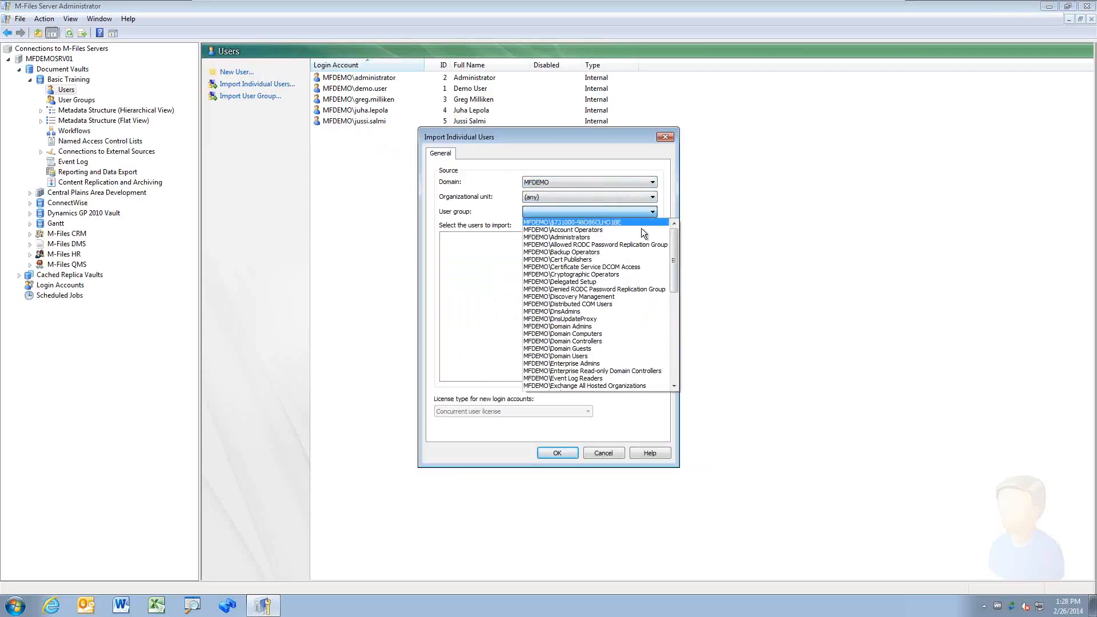
{"action": "left_click", "coordinate": [613, 355]}
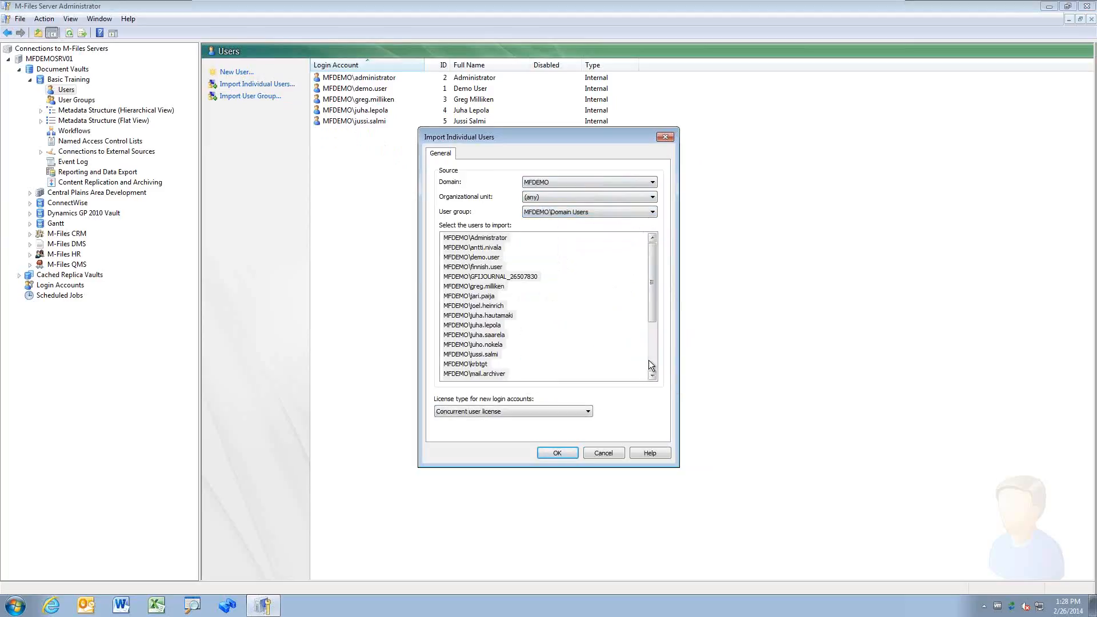
Step: Select the mail archiver account and assign it a named user license
{"action": "left_click", "coordinate": [501, 375]}
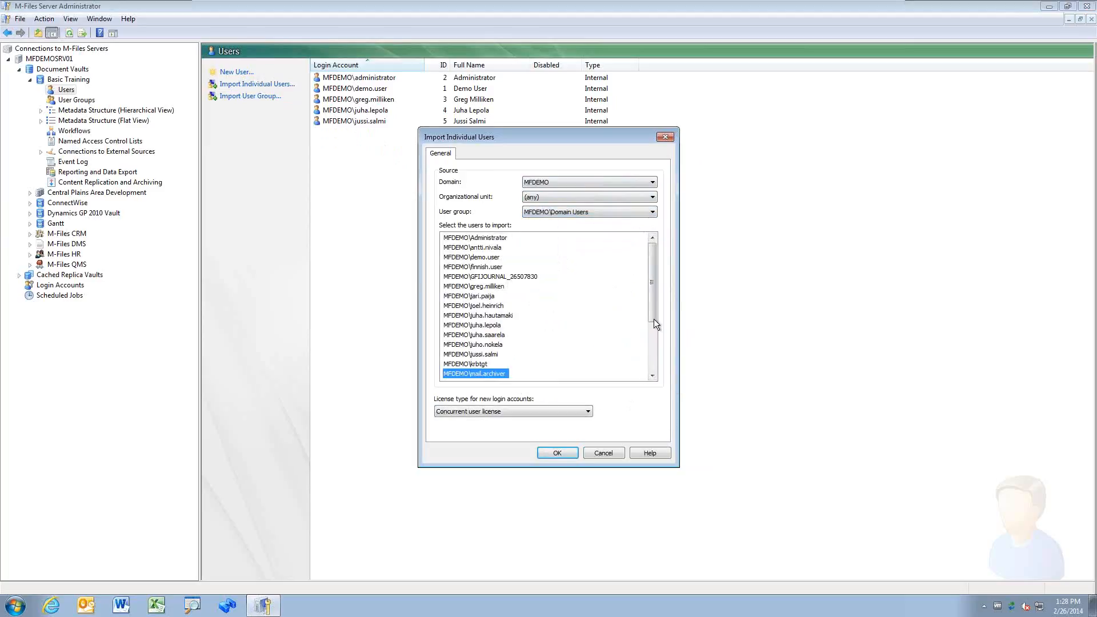
{"action": "left_click_drag", "start_coordinate": [654, 293], "coordinate": [659, 363]}
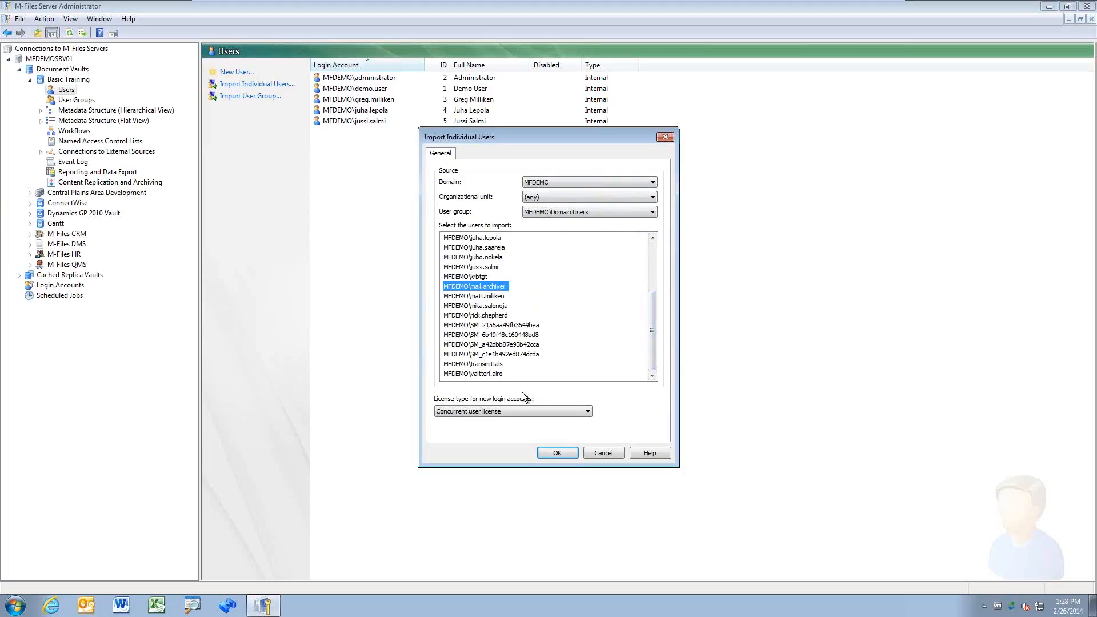
{"action": "left_click", "coordinate": [545, 412]}
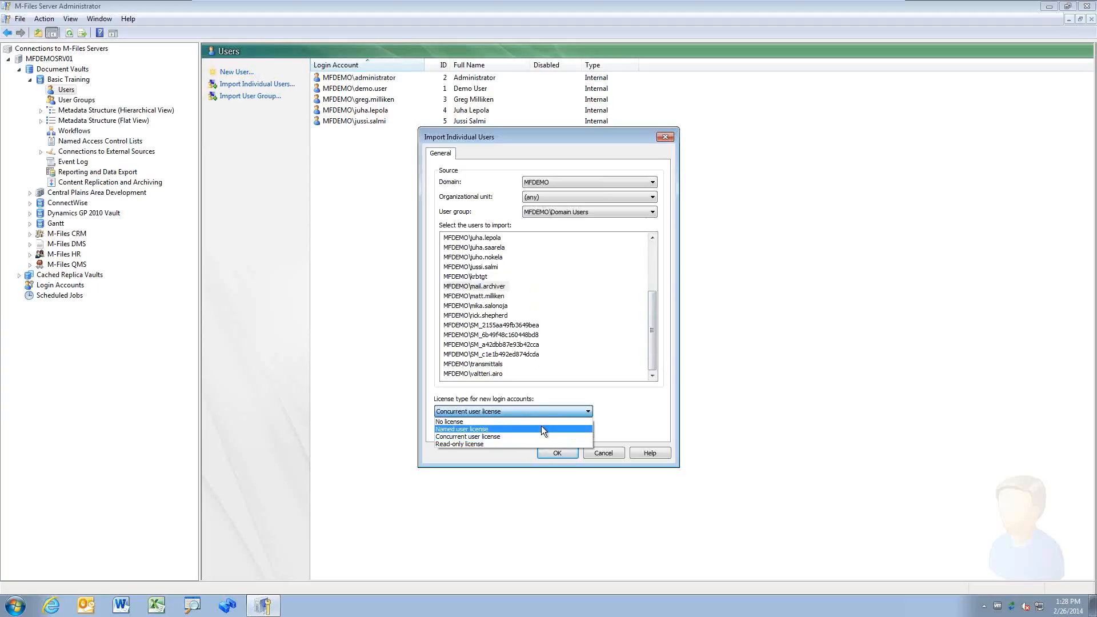
{"action": "left_click", "coordinate": [540, 426]}
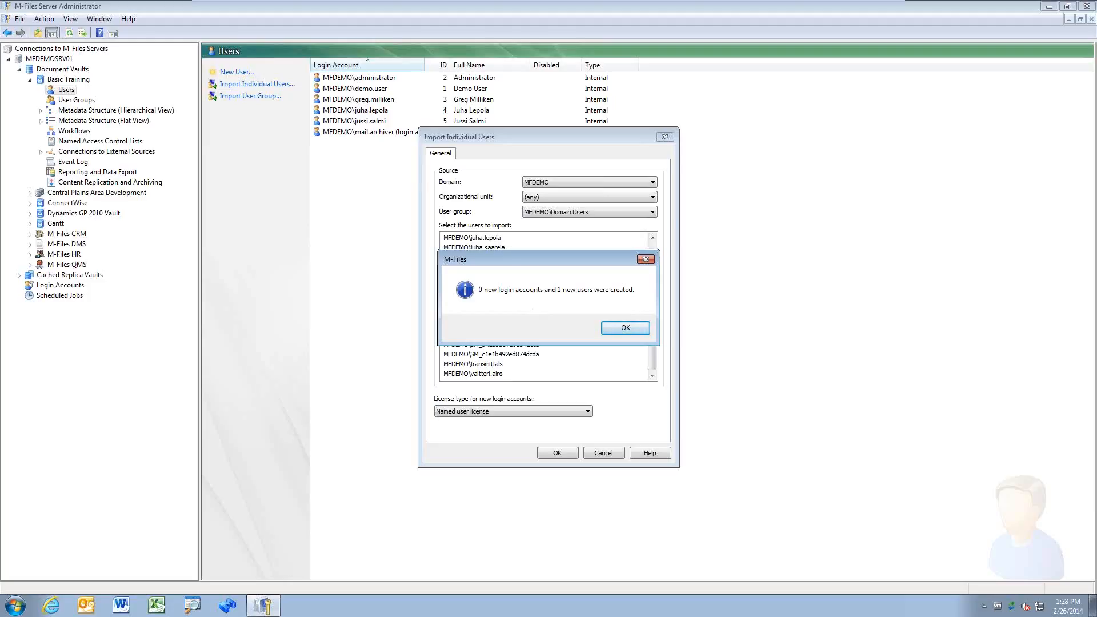
Step: Dismiss the '1 new user created' message and switch to the server's Login Accounts list
{"action": "left_click", "coordinate": [643, 328]}
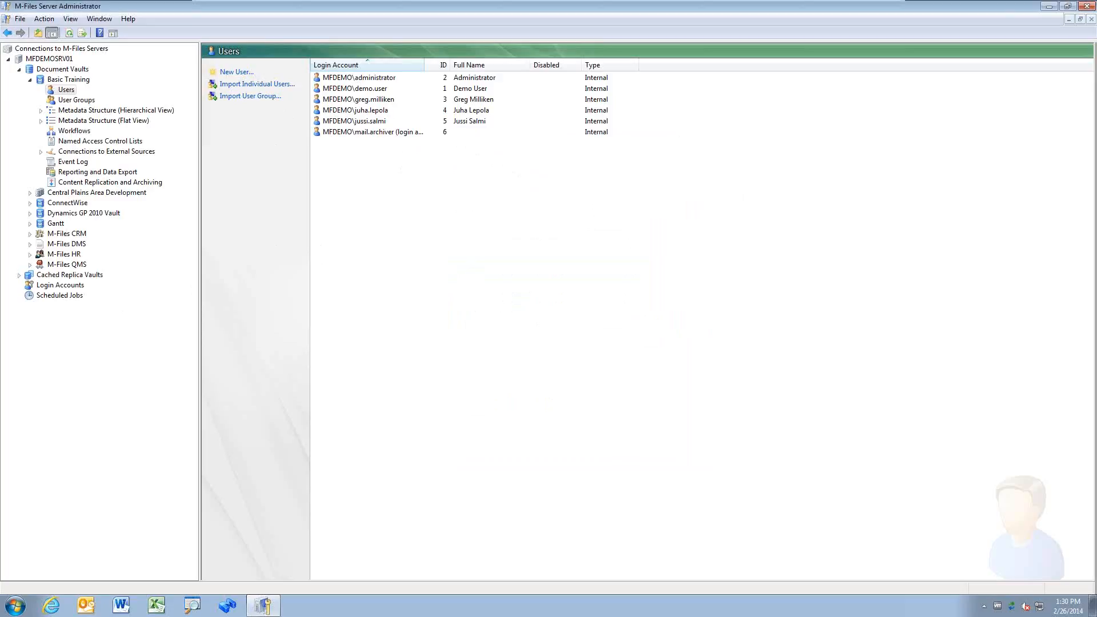
{"action": "left_click", "coordinate": [382, 80]}
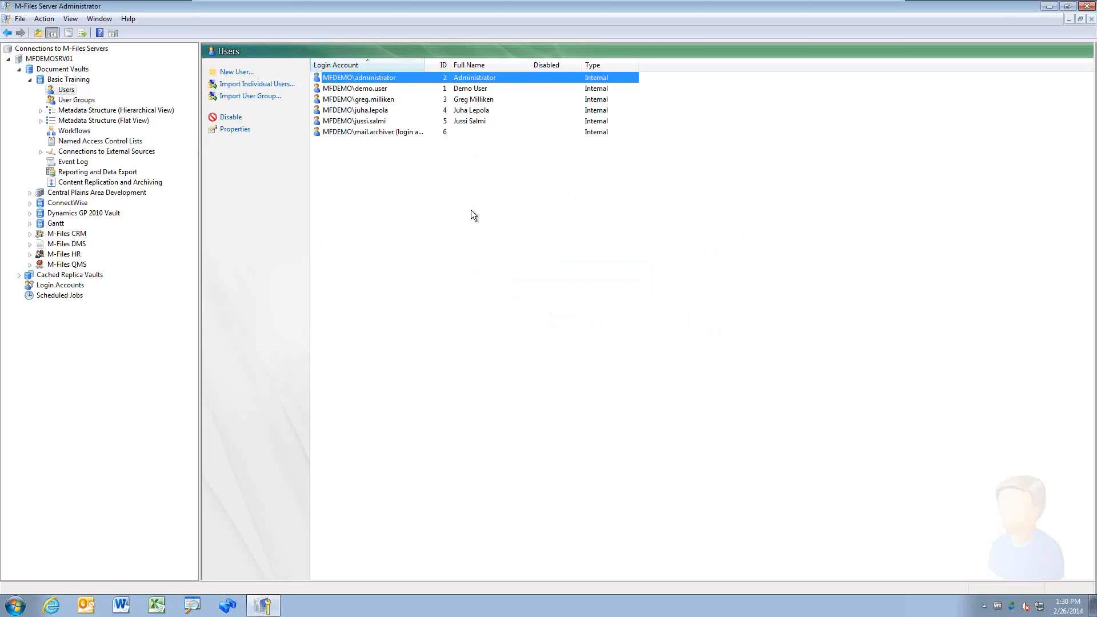
{"action": "left_click", "coordinate": [60, 285]}
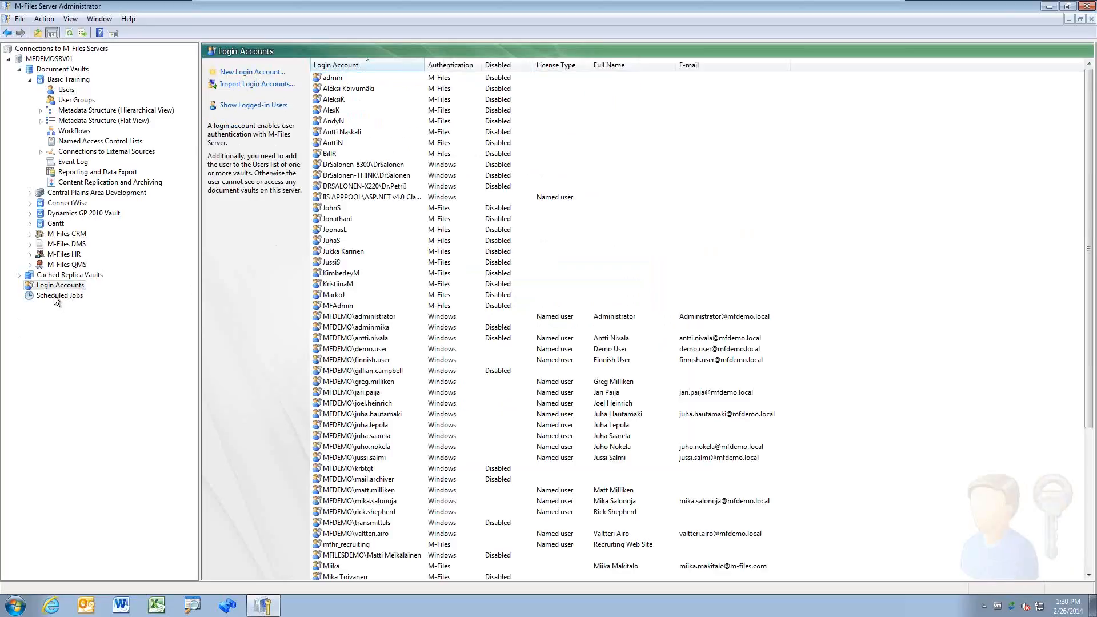
{"action": "left_click", "coordinate": [240, 75]}
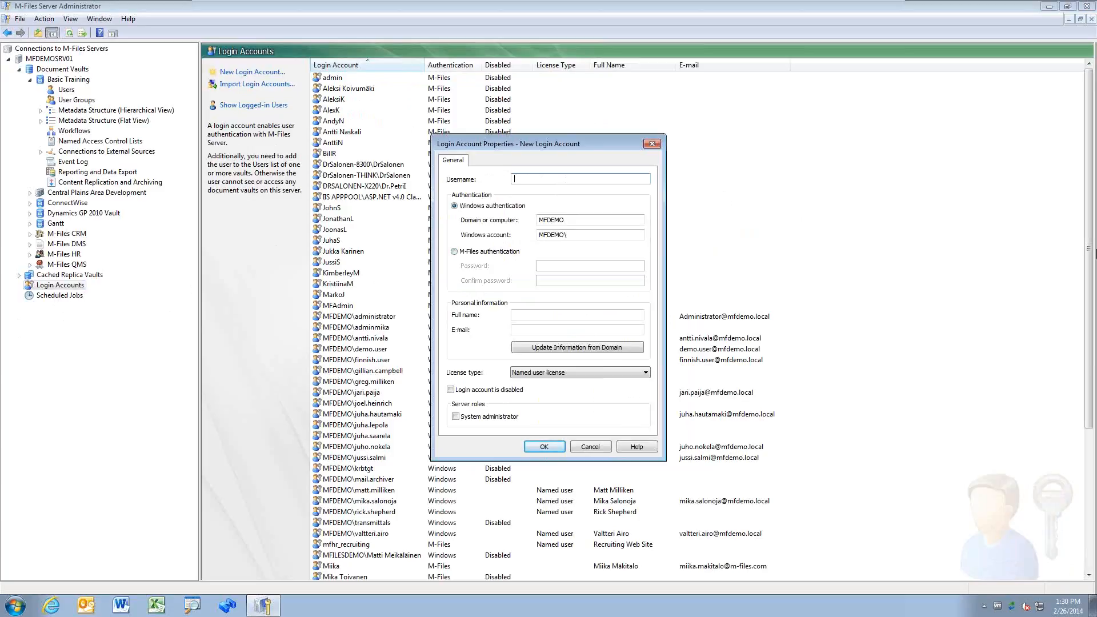
{"action": "type", "text": "new.user"}
{"action": "left_click", "coordinate": [489, 251]}
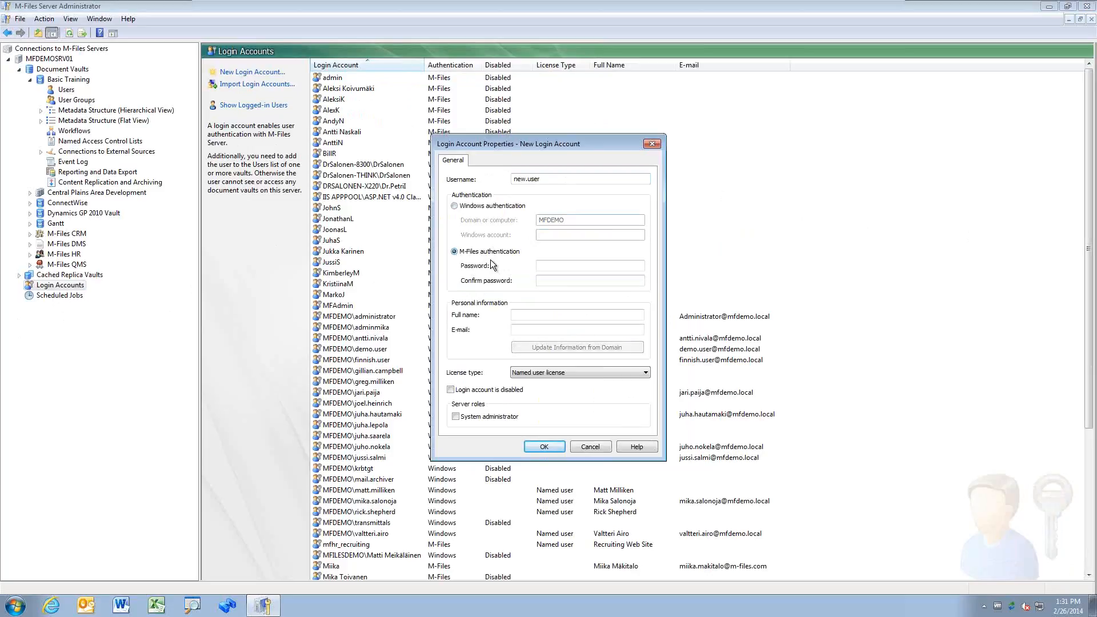
{"action": "left_click", "coordinate": [563, 266]}
{"action": "left_click", "coordinate": [562, 281]}
{"action": "left_click", "coordinate": [479, 206]}
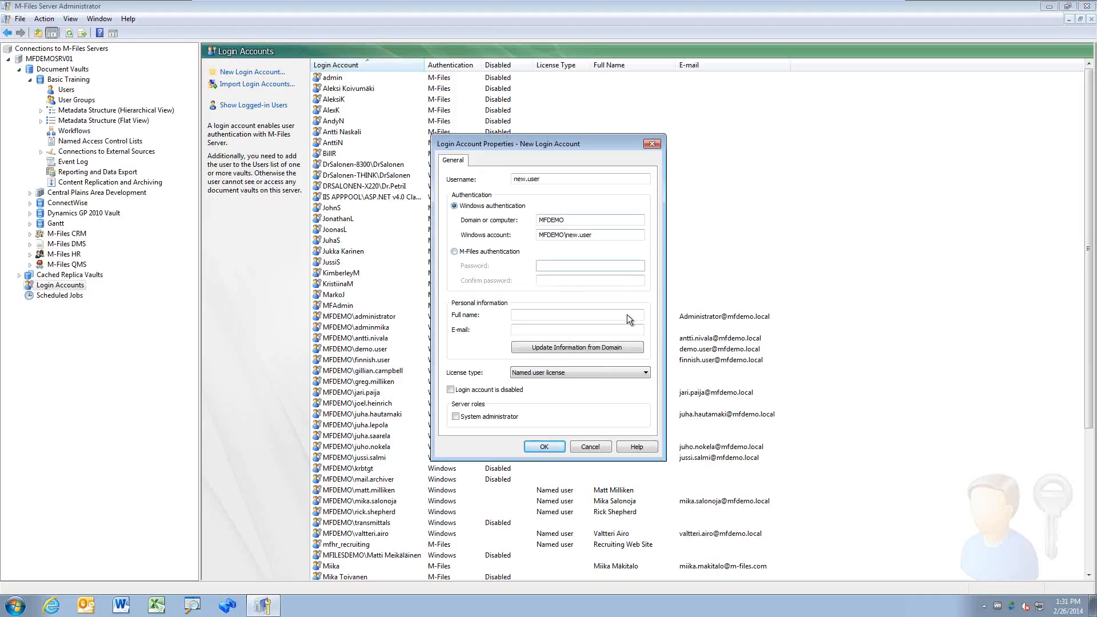
{"action": "left_click", "coordinate": [598, 445]}
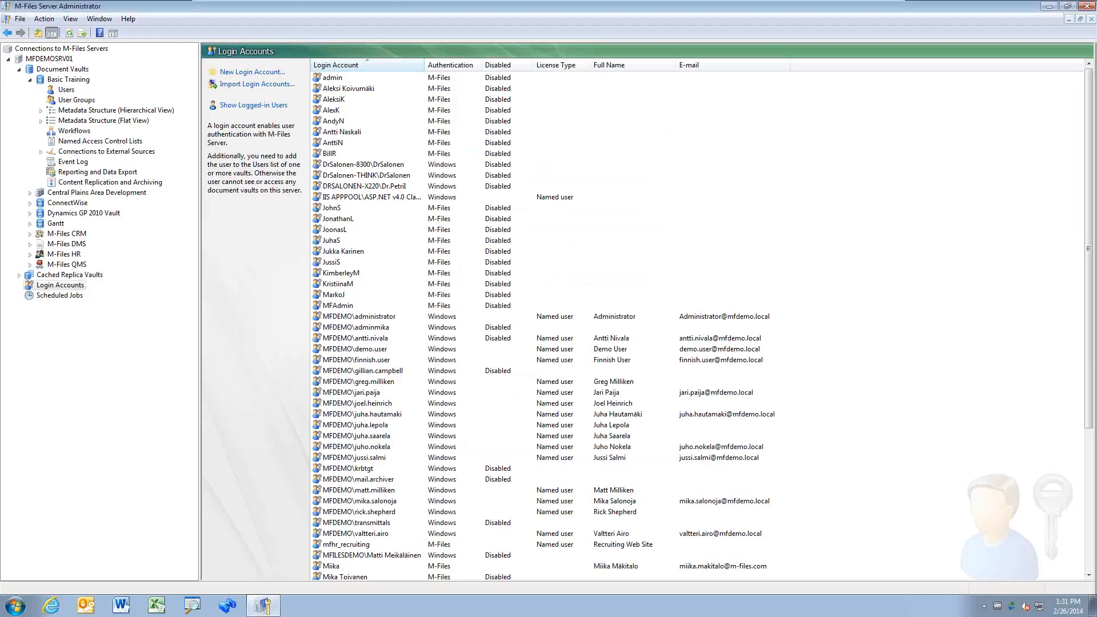
Step: Try Demo User's rights checkboxes, cancel without saving, and expand the hierarchical metadata structure
{"action": "left_click", "coordinate": [68, 91]}
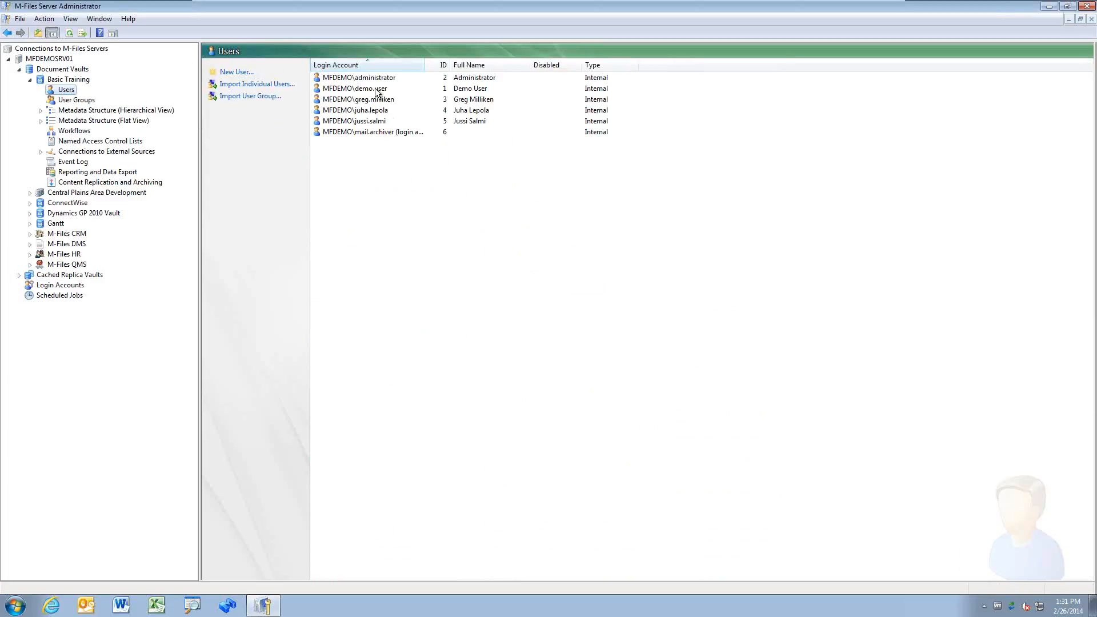
{"action": "double_click", "coordinate": [378, 90]}
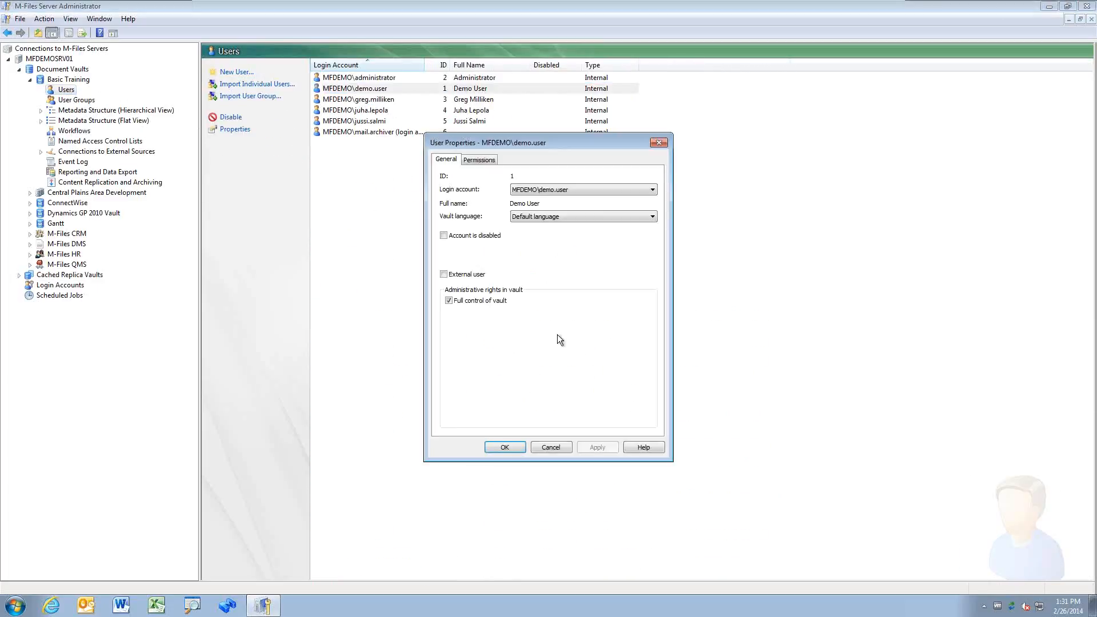
{"action": "left_click", "coordinate": [465, 301]}
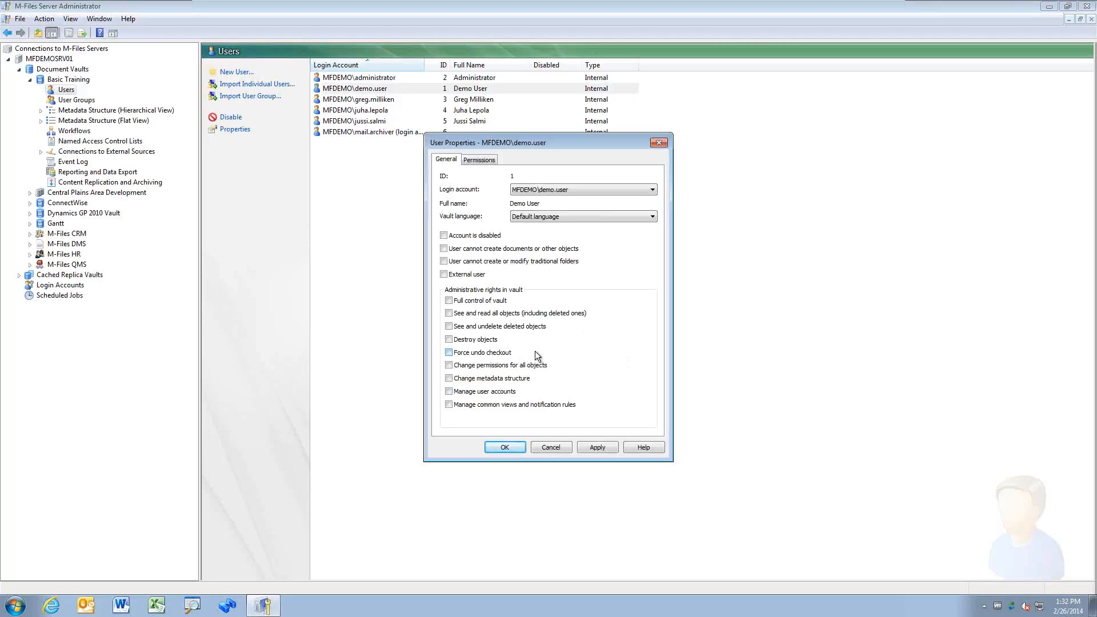
{"action": "left_click", "coordinate": [444, 235]}
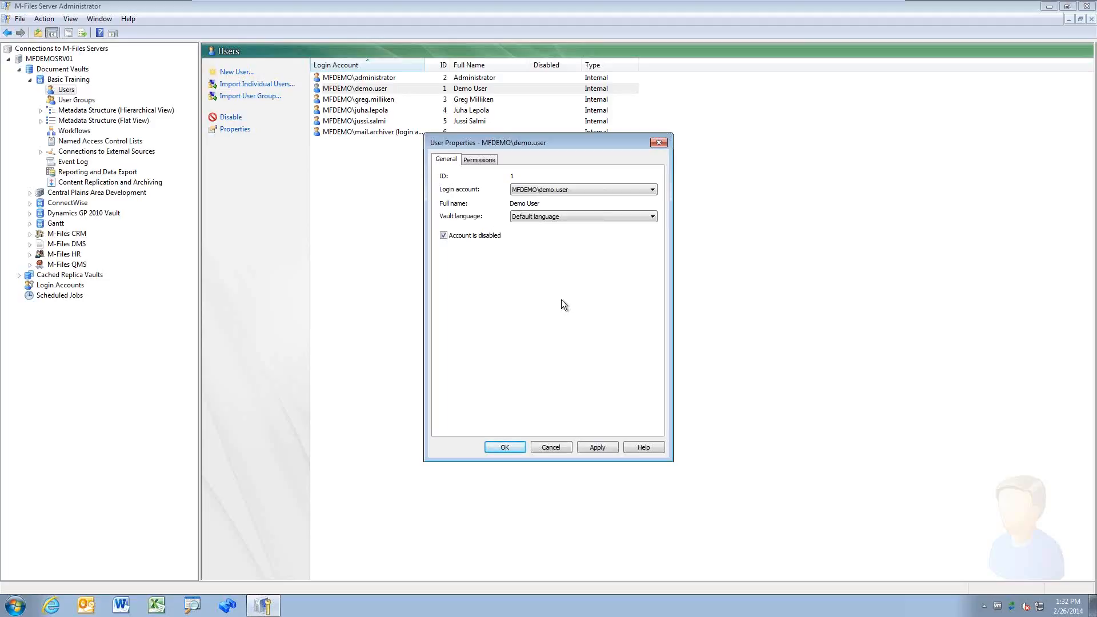
{"action": "left_click", "coordinate": [444, 235]}
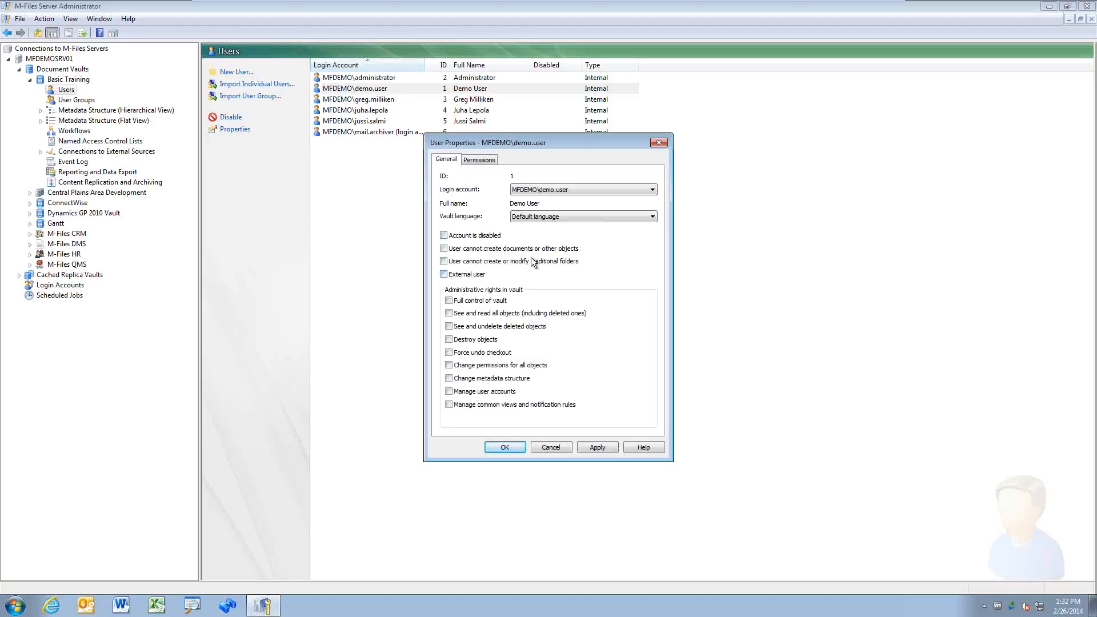
{"action": "left_click", "coordinate": [444, 249]}
{"action": "left_click", "coordinate": [560, 447]}
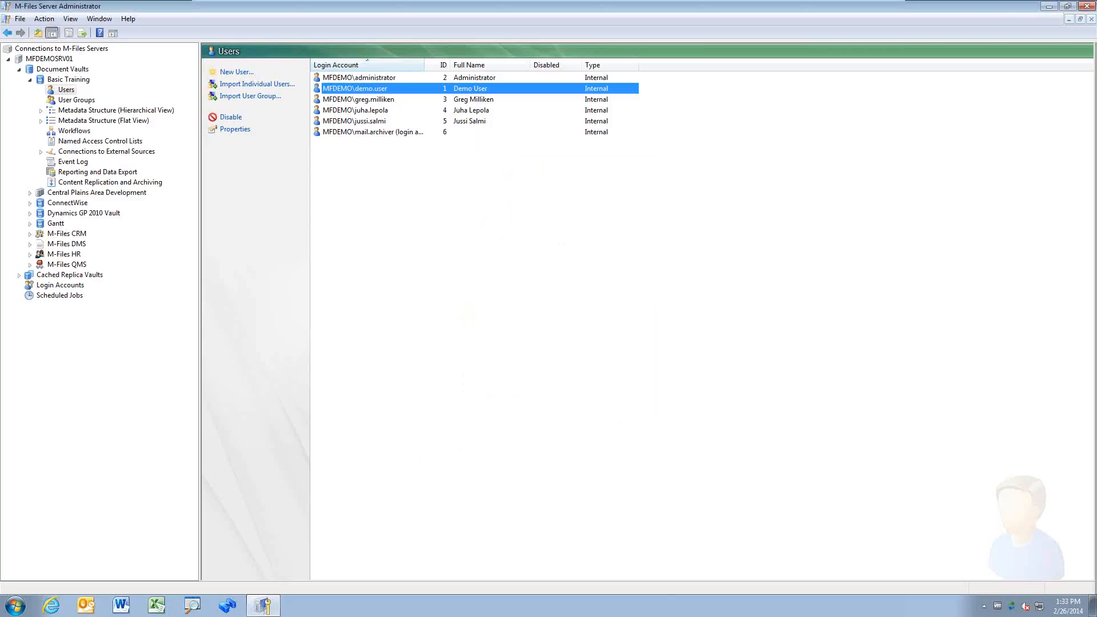
{"action": "left_click", "coordinate": [41, 111]}
{"action": "right_click", "coordinate": [83, 121]}
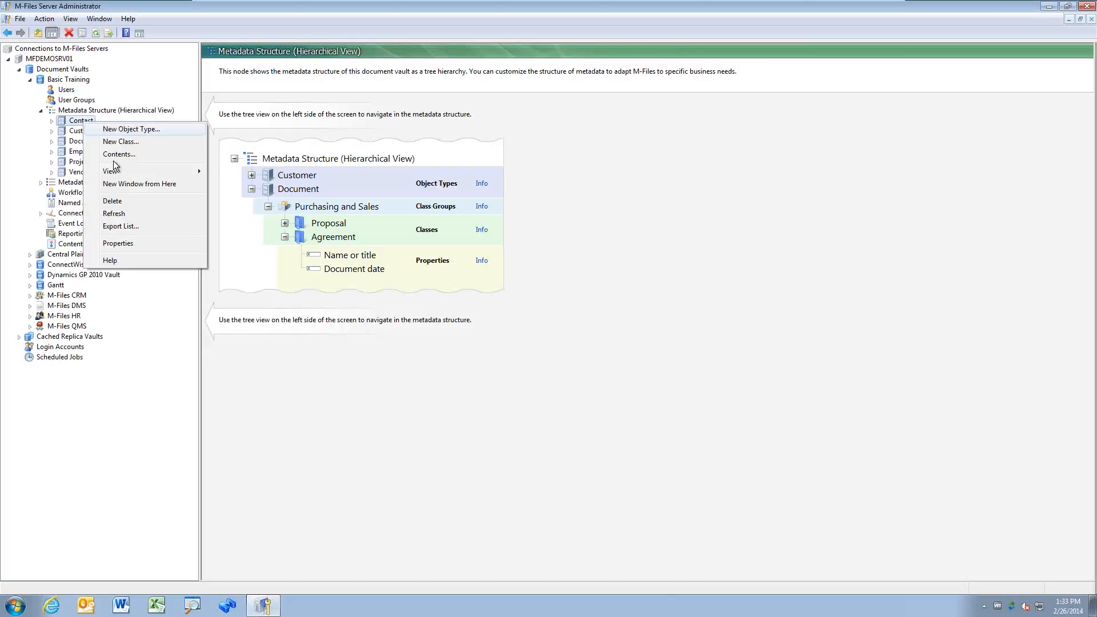
{"action": "left_click", "coordinate": [144, 243]}
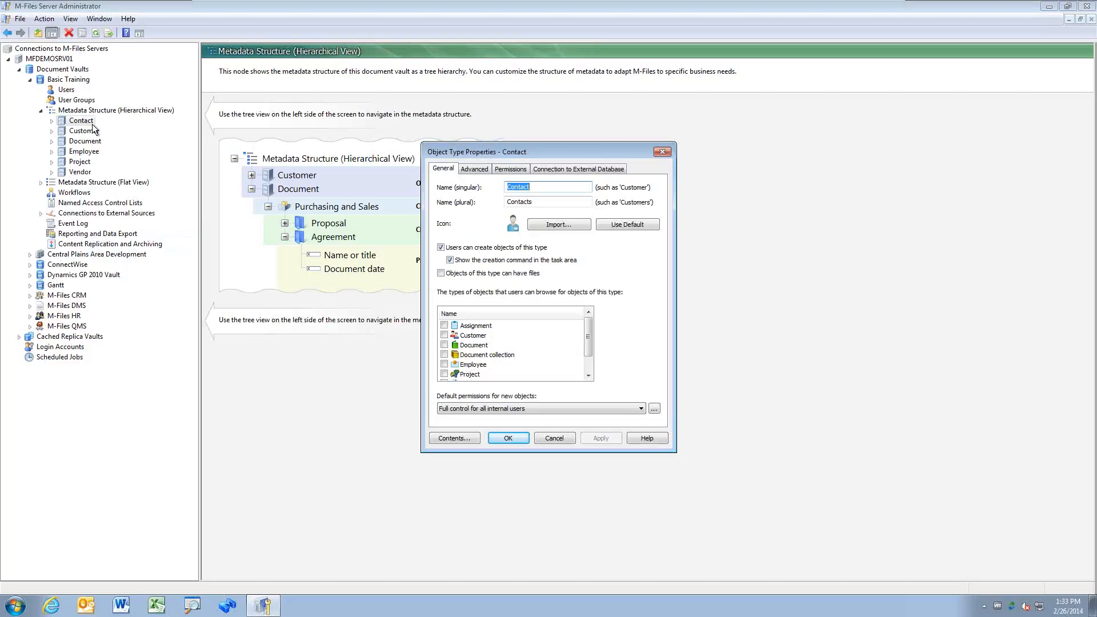
{"action": "left_click", "coordinate": [512, 169]}
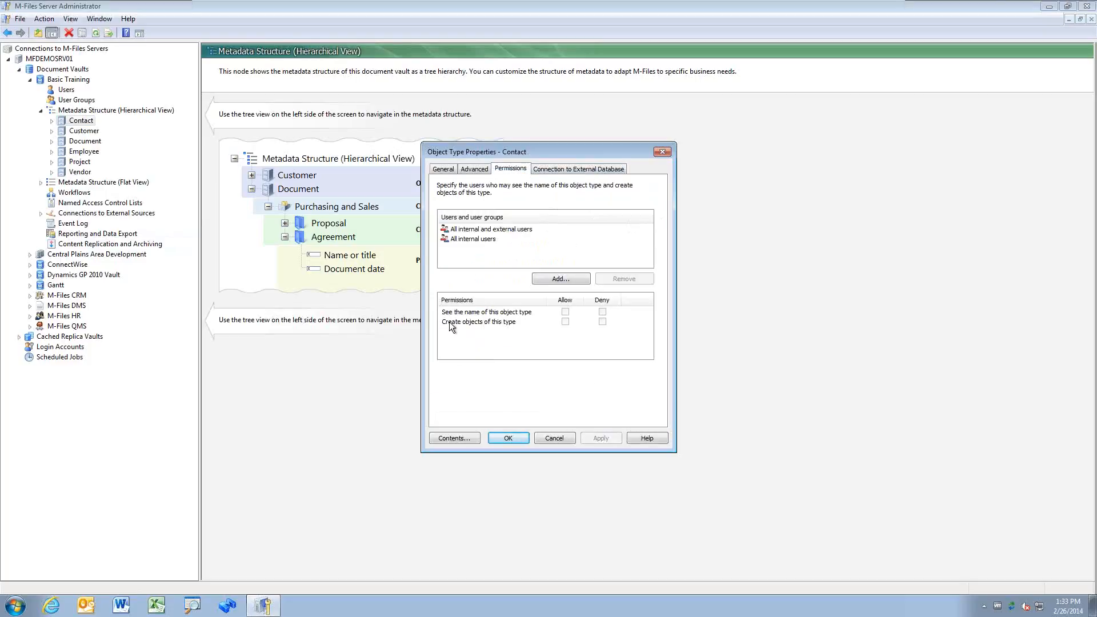
{"action": "left_click", "coordinate": [499, 231]}
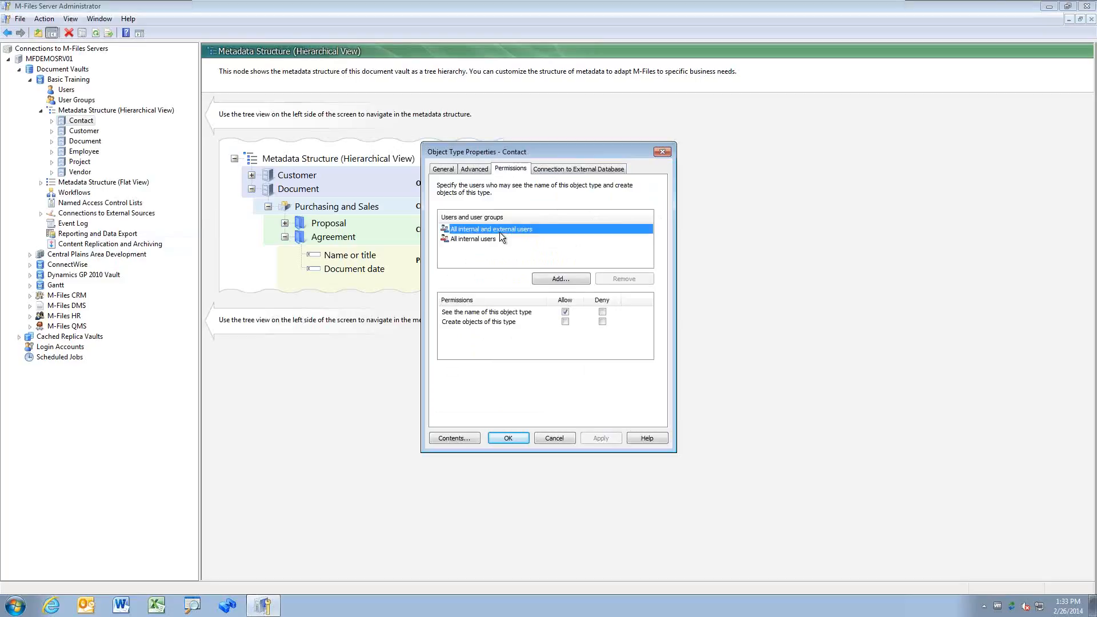
{"action": "left_click", "coordinate": [496, 238]}
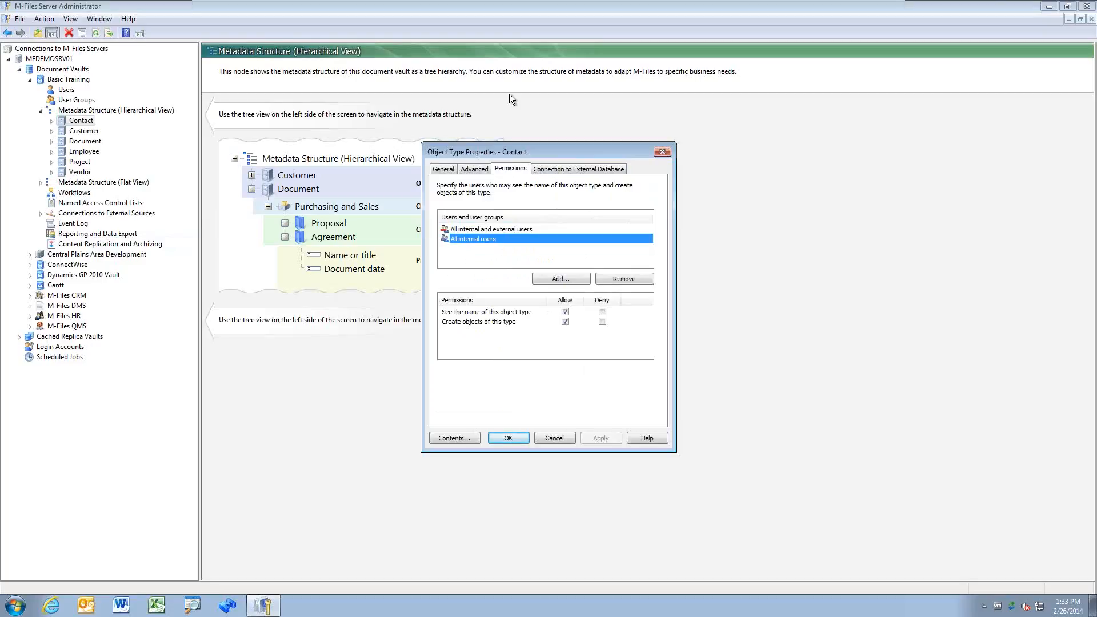
{"action": "left_click", "coordinate": [566, 442]}
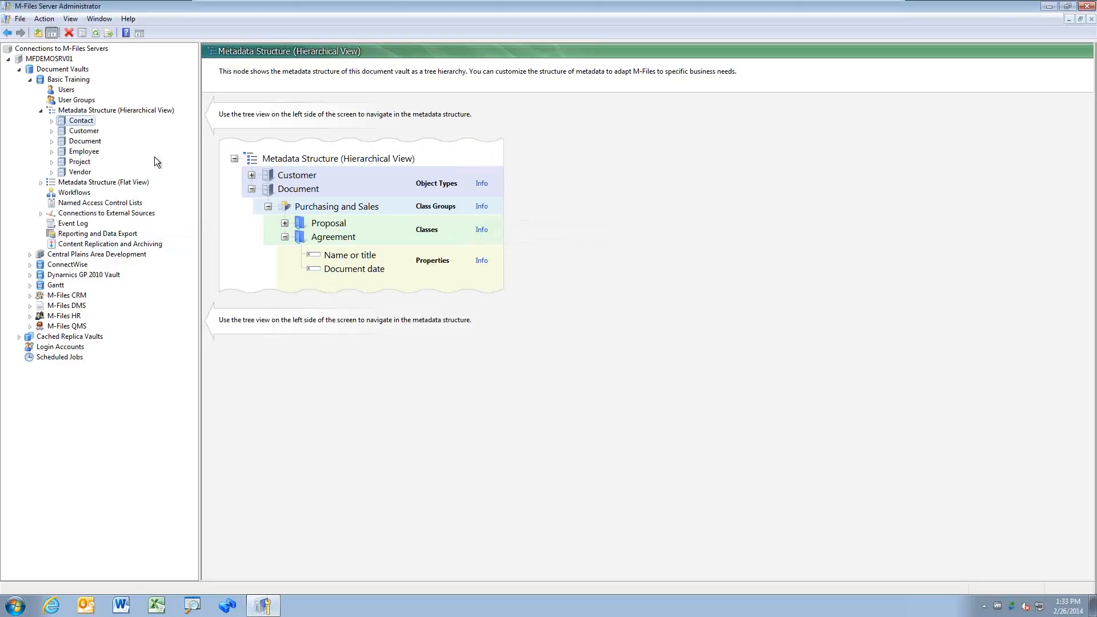
{"action": "left_click", "coordinate": [73, 92]}
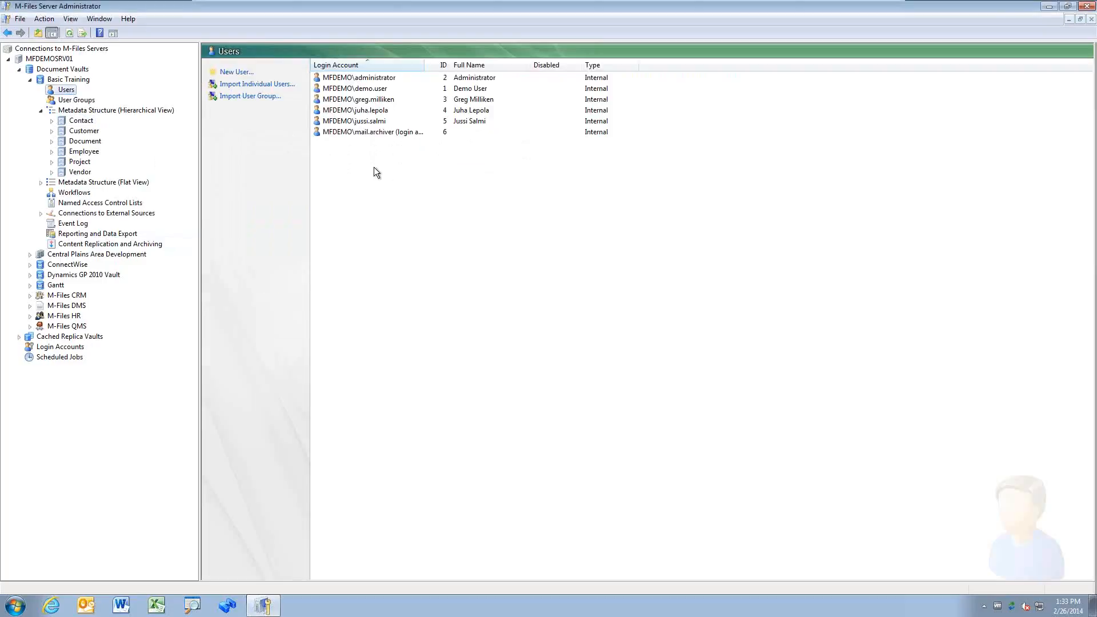
Step: Tick 'User cannot create or modify traditional folders' in Demo User's properties
{"action": "double_click", "coordinate": [377, 90]}
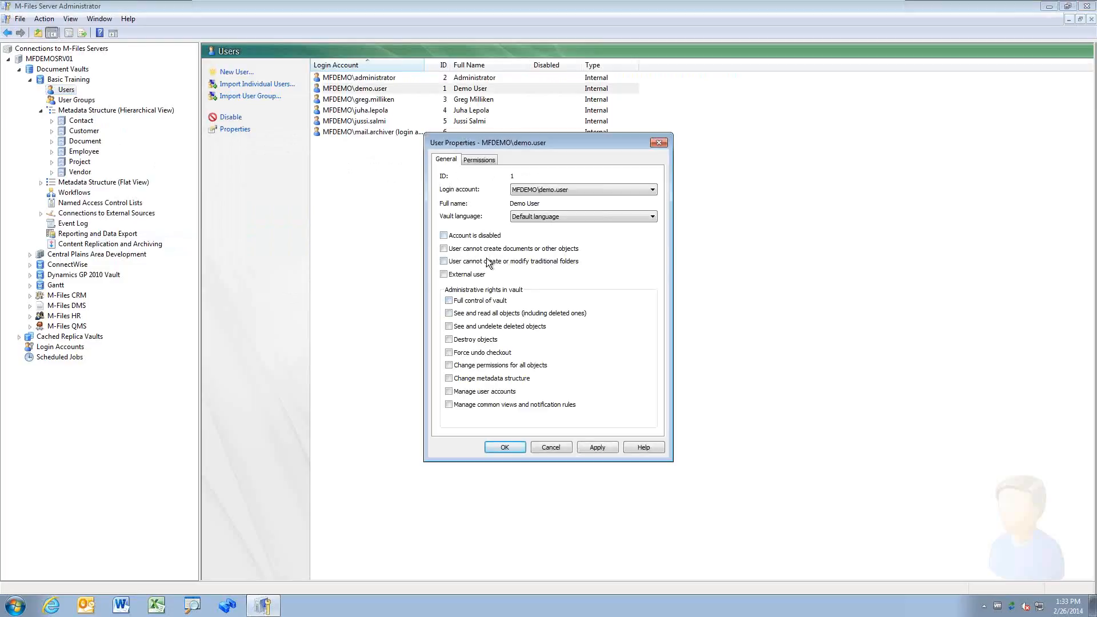
{"action": "left_click", "coordinate": [492, 250]}
{"action": "left_click", "coordinate": [444, 249]}
{"action": "left_click", "coordinate": [444, 261]}
Step: Open the M-Files DMS vault and add a traditional folder 'Folder 1' in its home view
{"action": "left_click", "coordinate": [228, 605]}
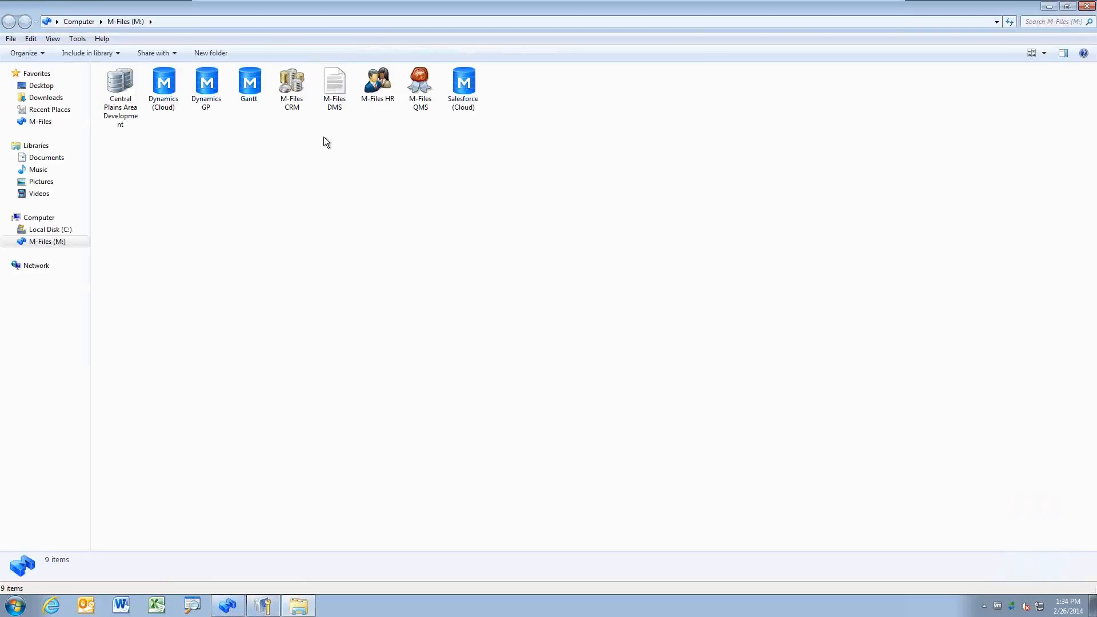
{"action": "double_click", "coordinate": [335, 86]}
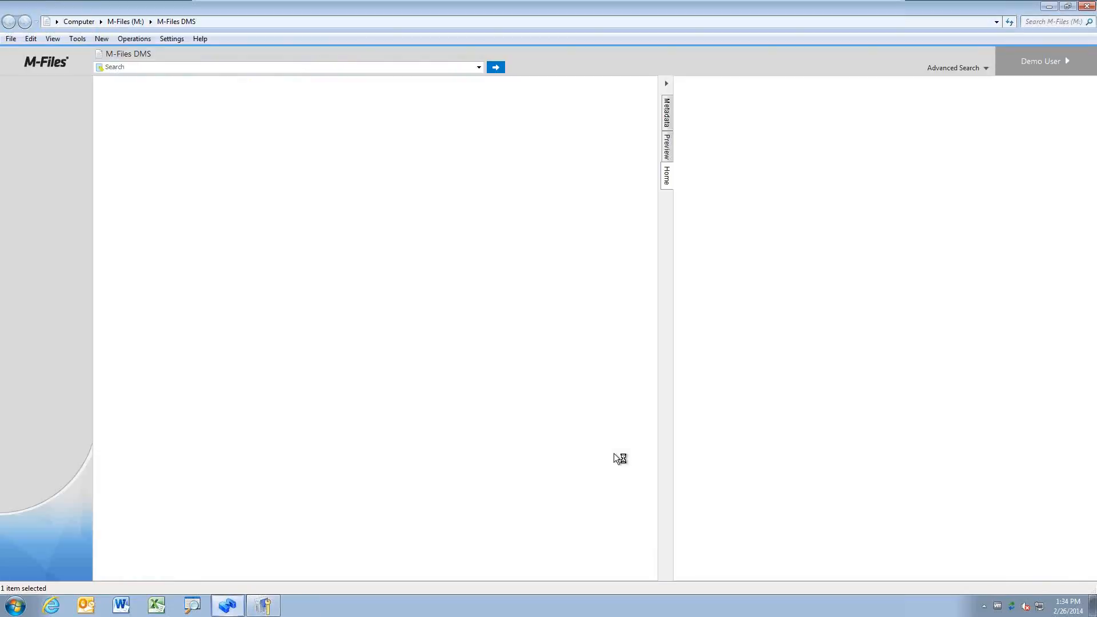
{"action": "right_click", "coordinate": [346, 367]}
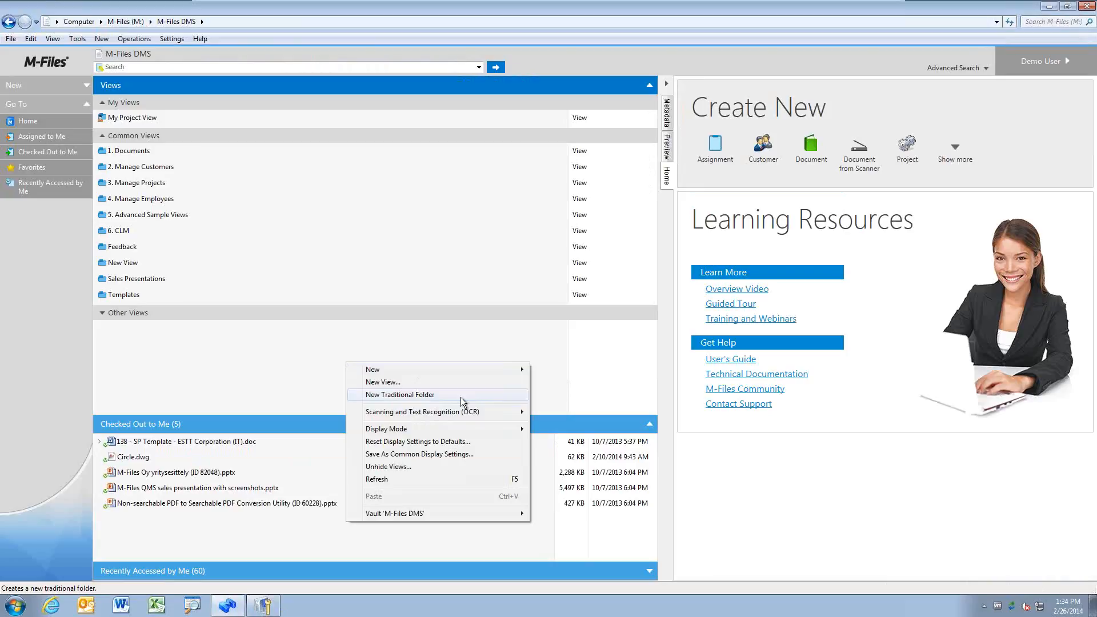
{"action": "left_click", "coordinate": [412, 396]}
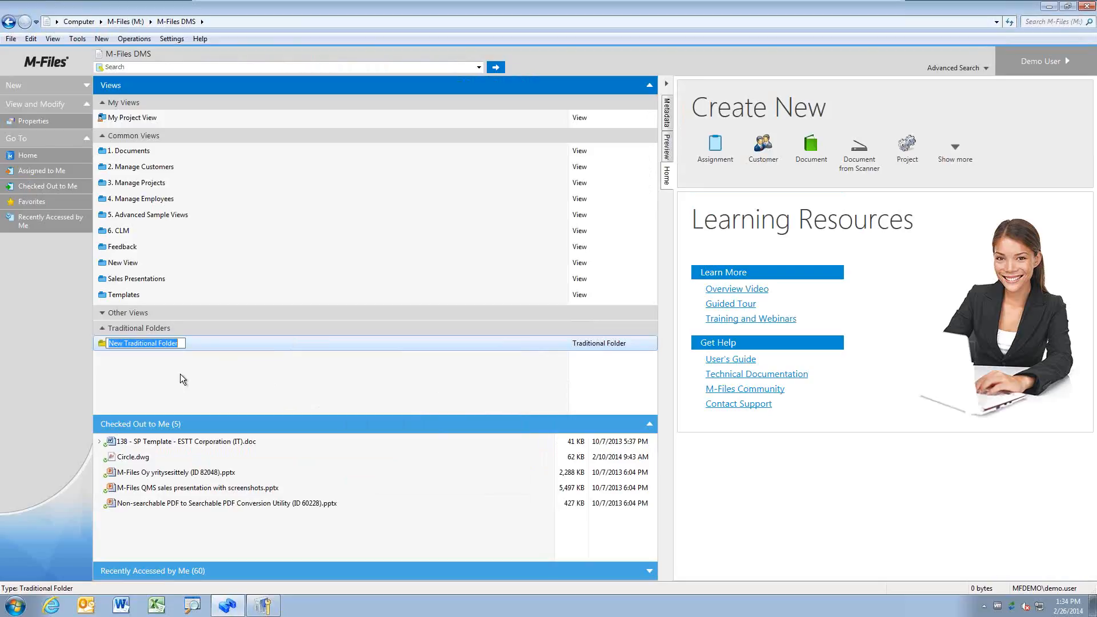
{"action": "type", "text": "Folder"}
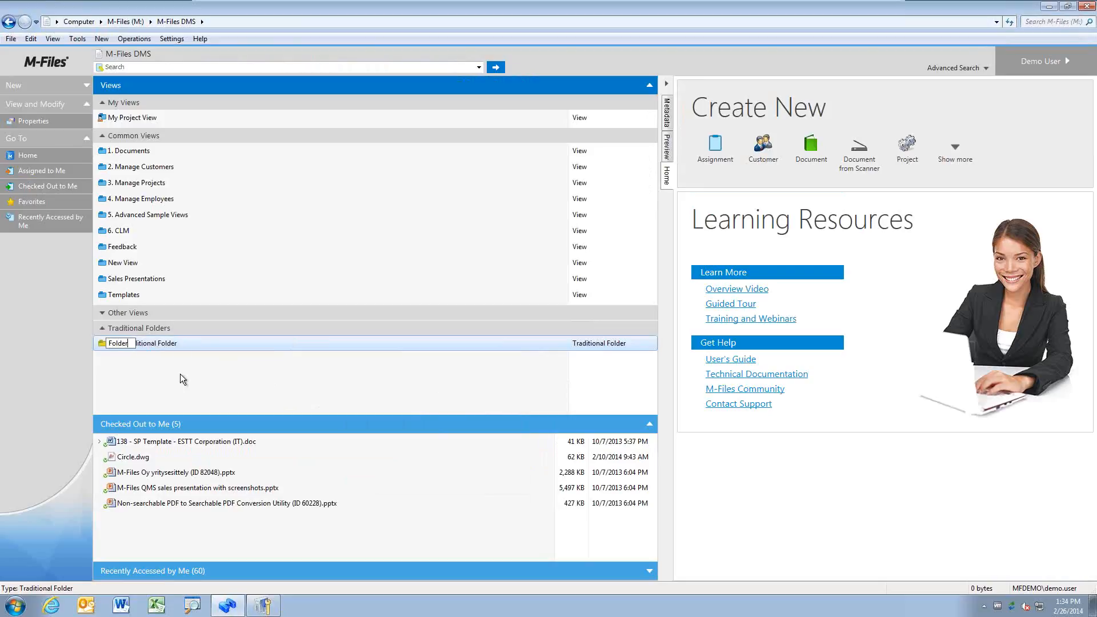
{"action": "type", "text": " 1"}
{"action": "key", "text": "Return"}
Step: Inside Folder 1, create a new traditional folder named 'Folder 2'
{"action": "double_click", "coordinate": [170, 347]}
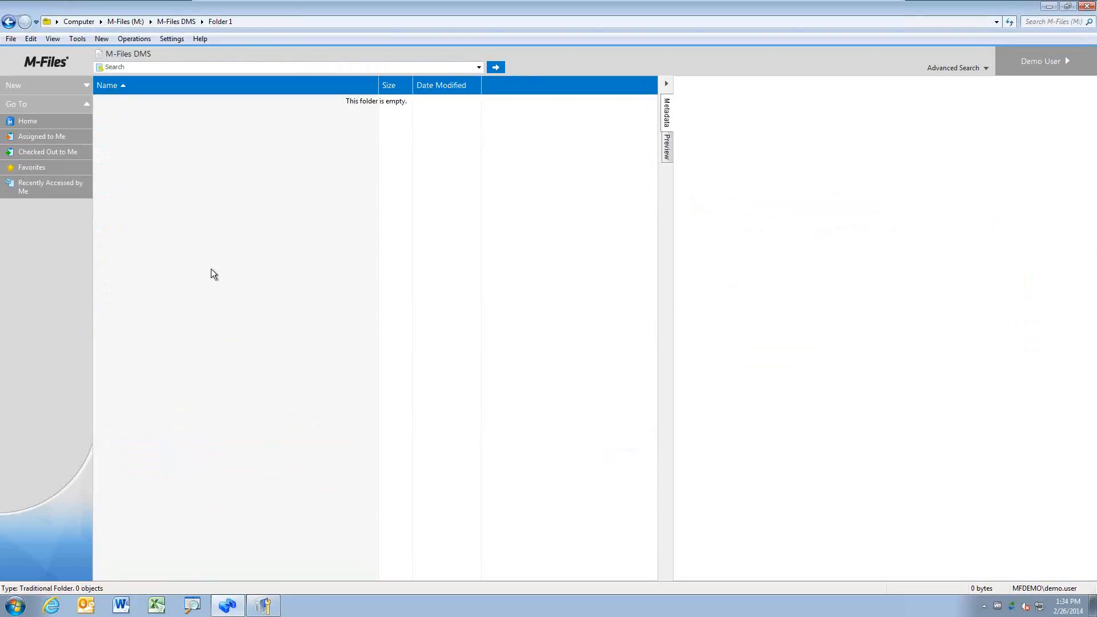
{"action": "right_click", "coordinate": [198, 249]}
{"action": "key", "text": "Return"}
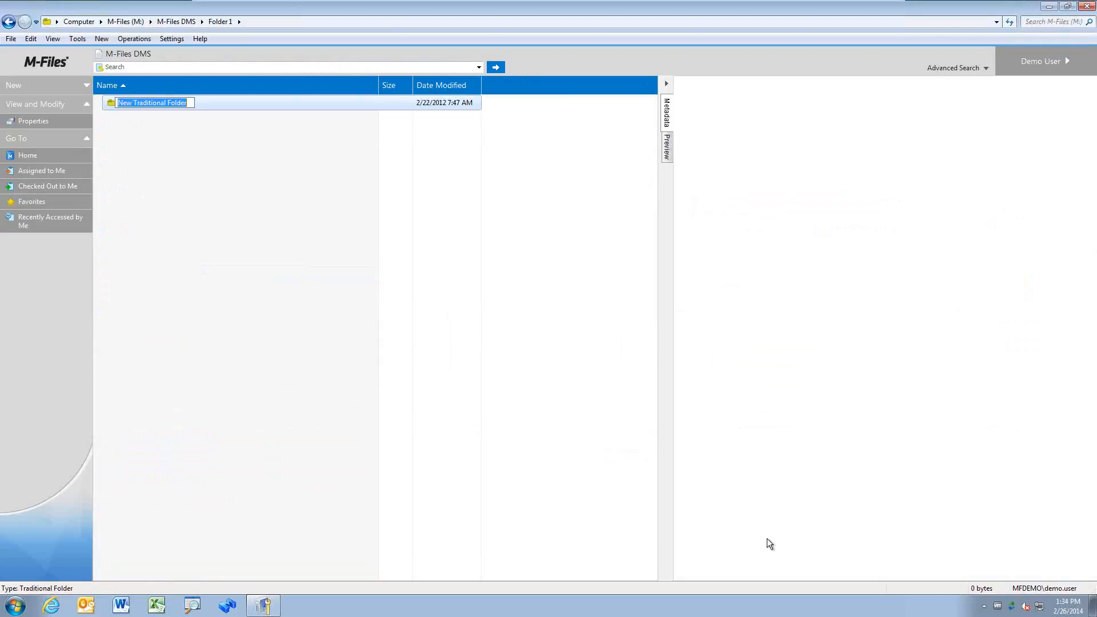
{"action": "type", "text": "Folder"}
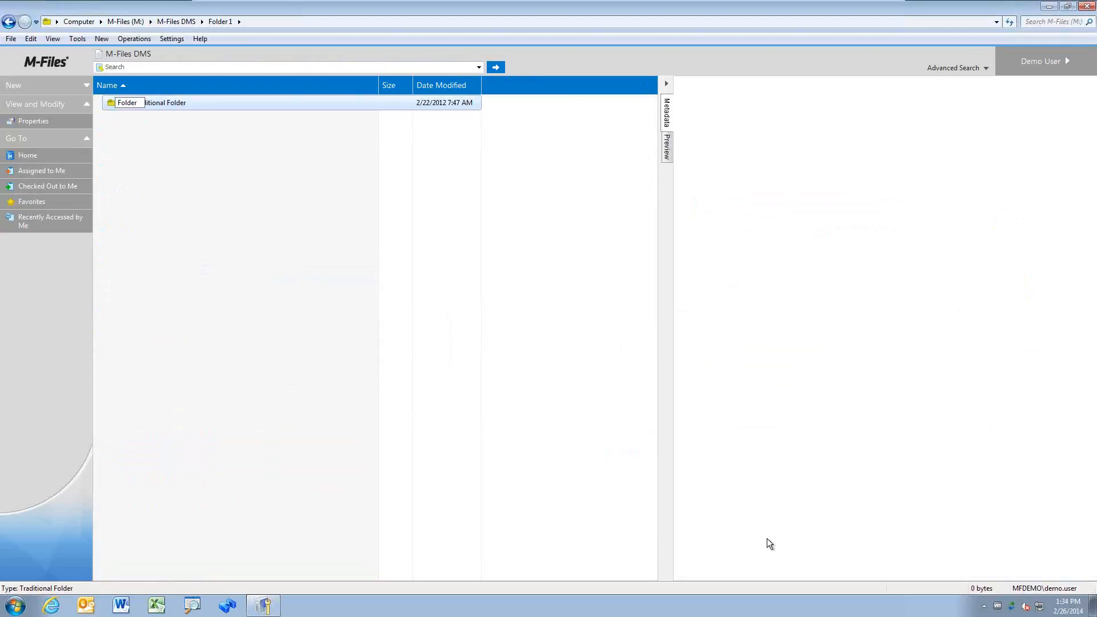
{"action": "type", "text": " 2"}
{"action": "key", "text": "Return"}
Step: Inside Folder 2, create a new traditional folder and name it 'Folder 3'
{"action": "double_click", "coordinate": [158, 102]}
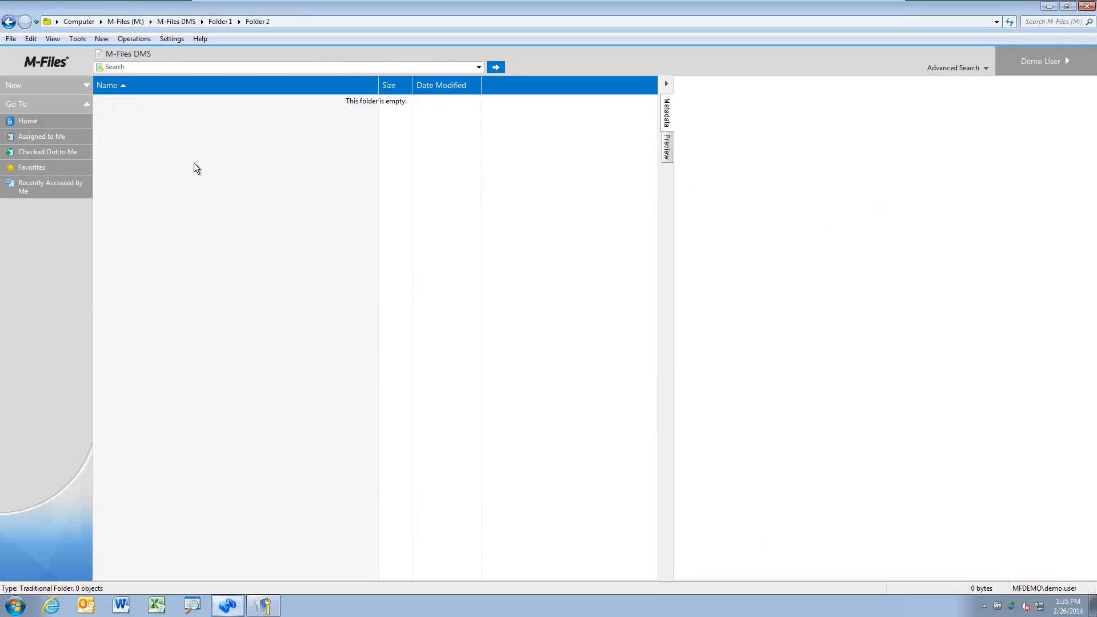
{"action": "right_click", "coordinate": [195, 168]}
{"action": "left_click", "coordinate": [235, 183]}
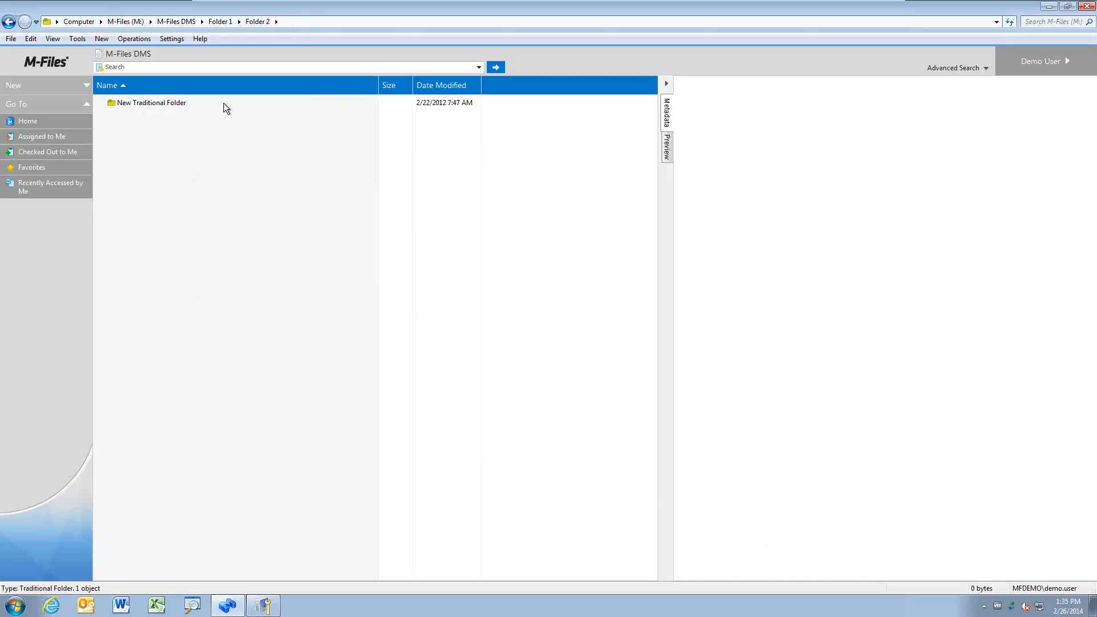
{"action": "left_click", "coordinate": [184, 108]}
{"action": "left_click", "coordinate": [176, 108]}
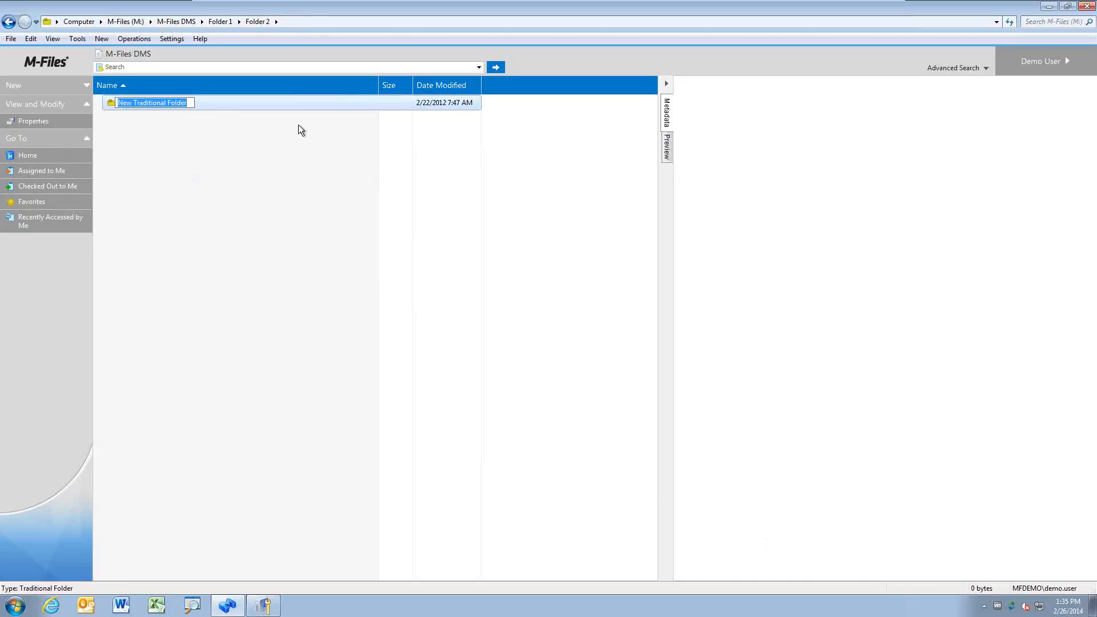
{"action": "type", "text": "Folder 3"}
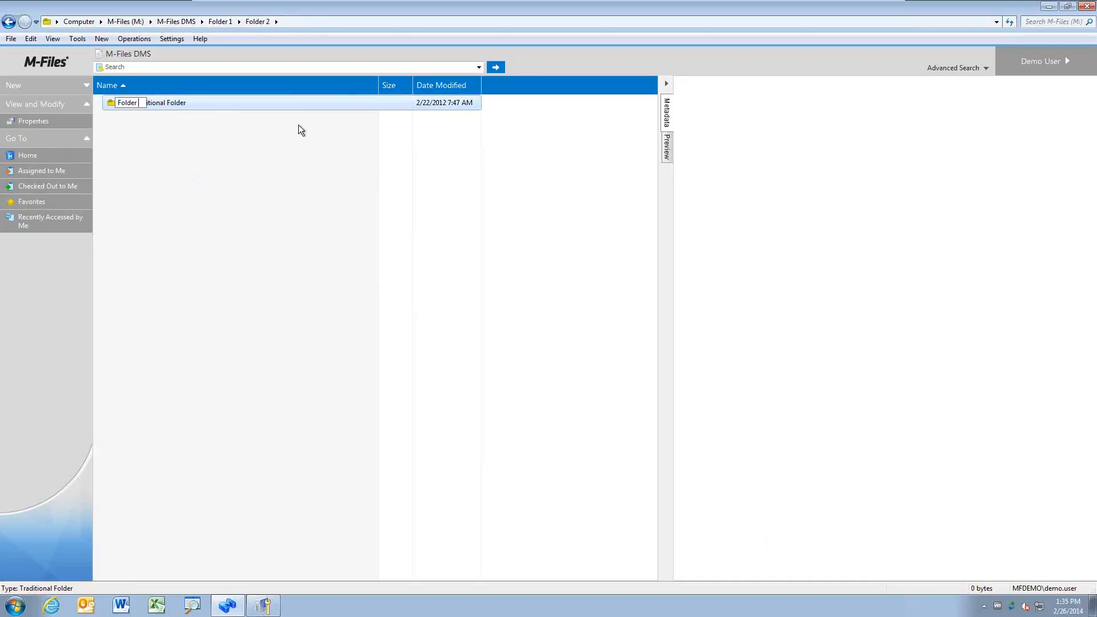
{"action": "key", "text": "Return"}
Step: Turn on the navigation pane, expand M-Files (M:) > M-Files DMS > Folder 1 > Folder 2, and widen it
{"action": "left_click", "coordinate": [53, 38]}
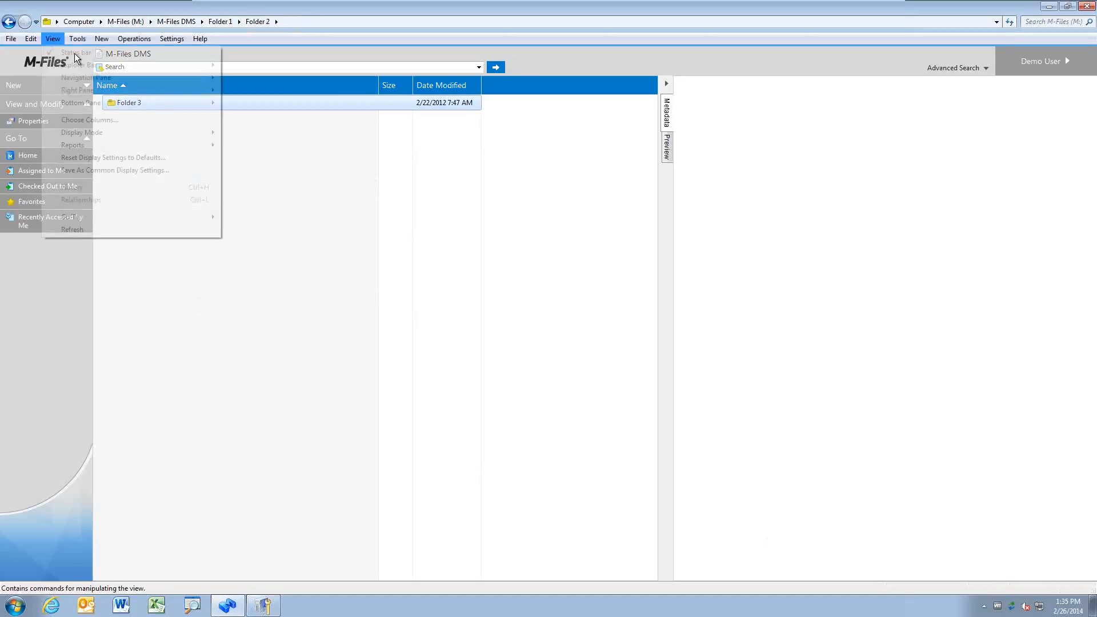
{"action": "mouse_move", "coordinate": [109, 78]}
{"action": "left_click", "coordinate": [253, 81]}
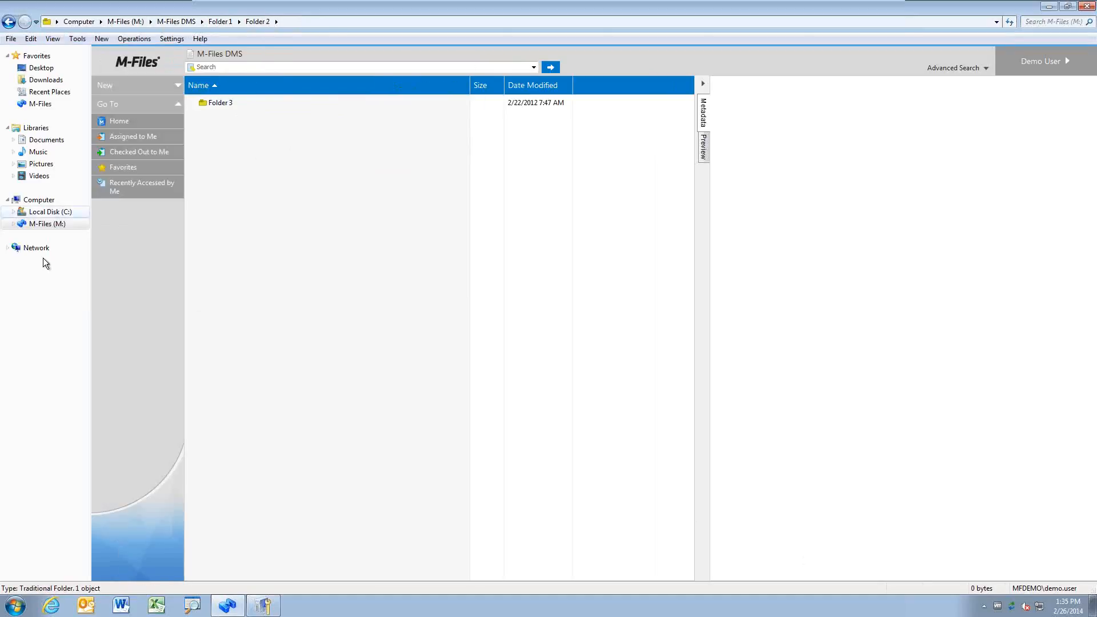
{"action": "left_click", "coordinate": [12, 224]}
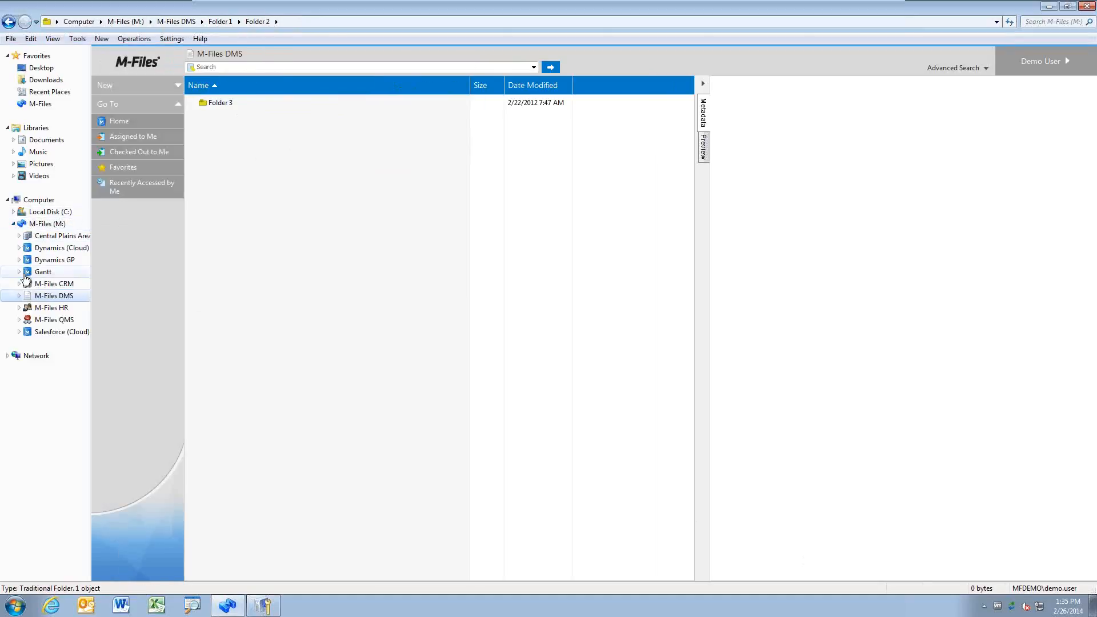
{"action": "left_click", "coordinate": [19, 297]}
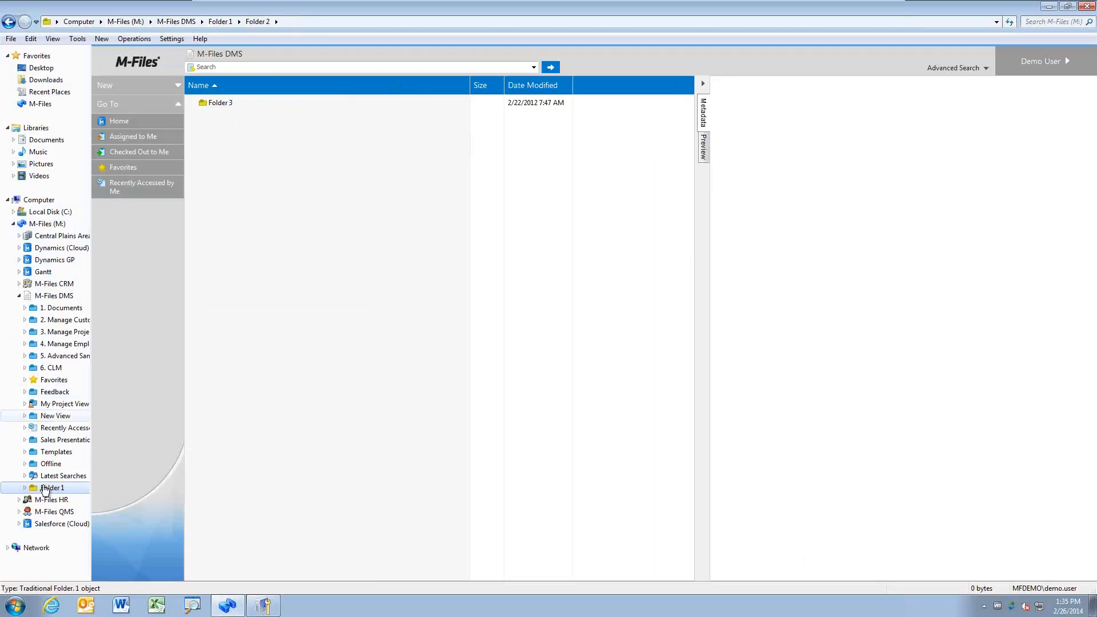
{"action": "left_click", "coordinate": [24, 488]}
{"action": "left_click", "coordinate": [31, 501]}
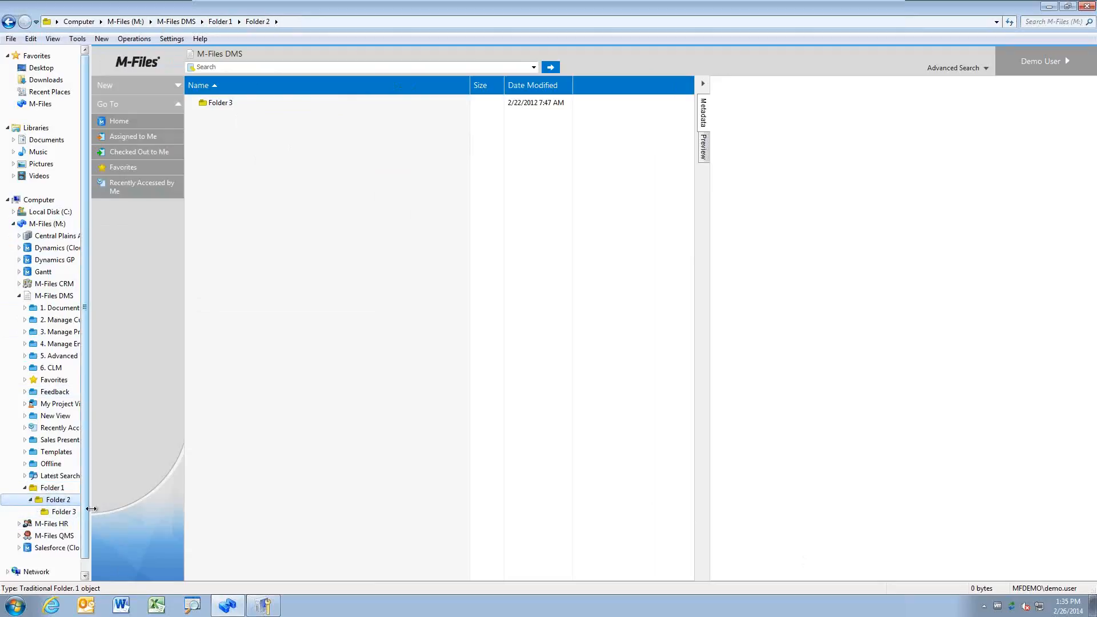
{"action": "left_click_drag", "start_coordinate": [91, 510], "coordinate": [174, 516]}
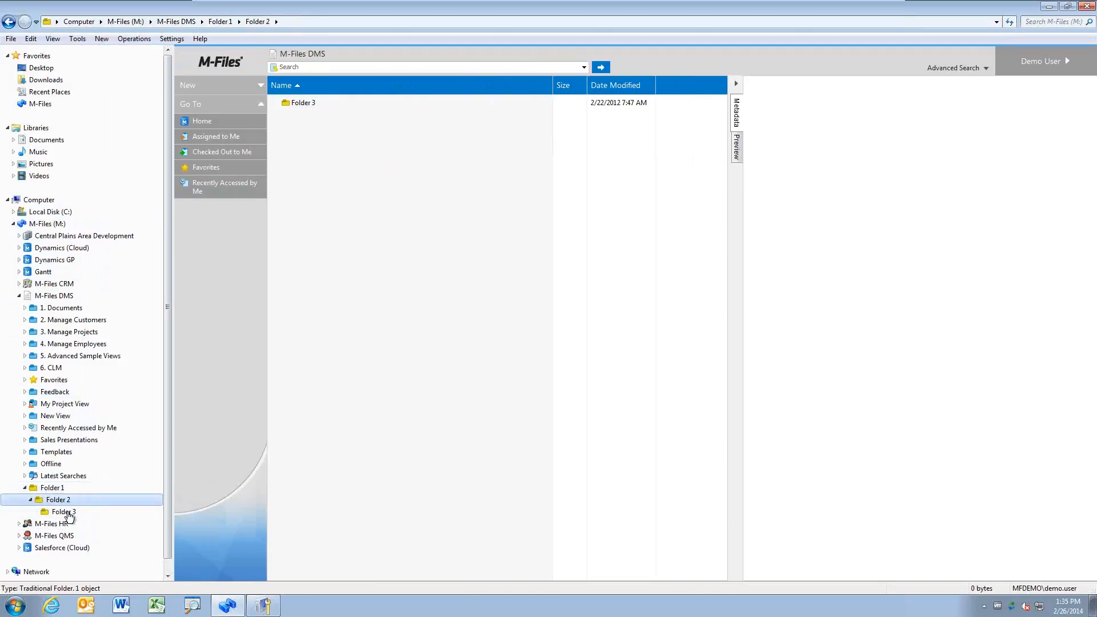
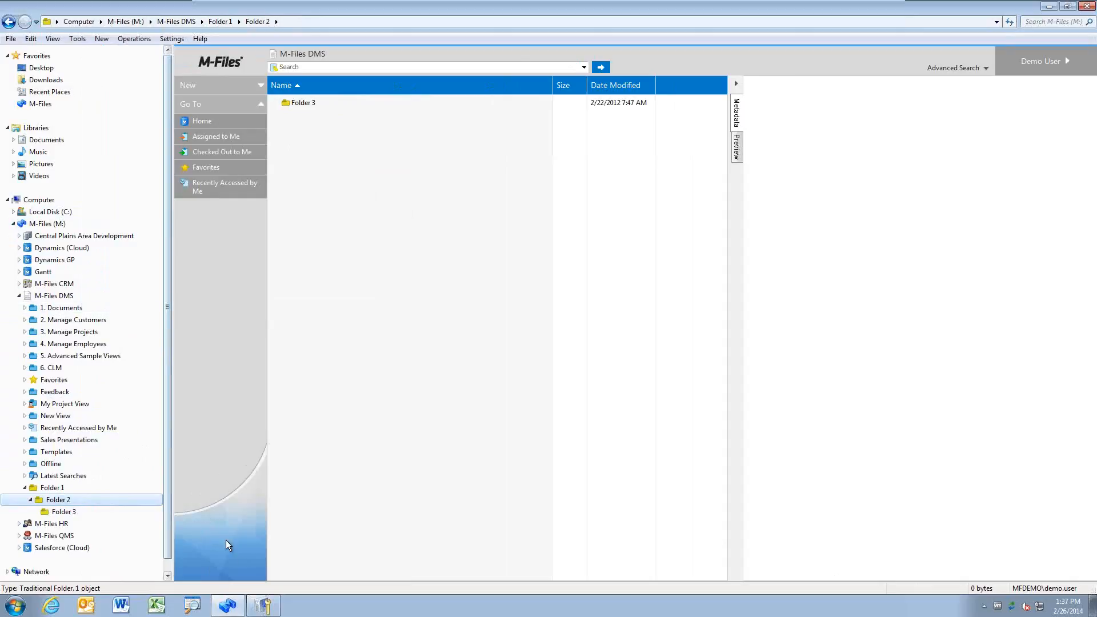
Step: Switch back to the demo user's User Properties dialog in M-Files Server Administrator
{"action": "left_click", "coordinate": [263, 606]}
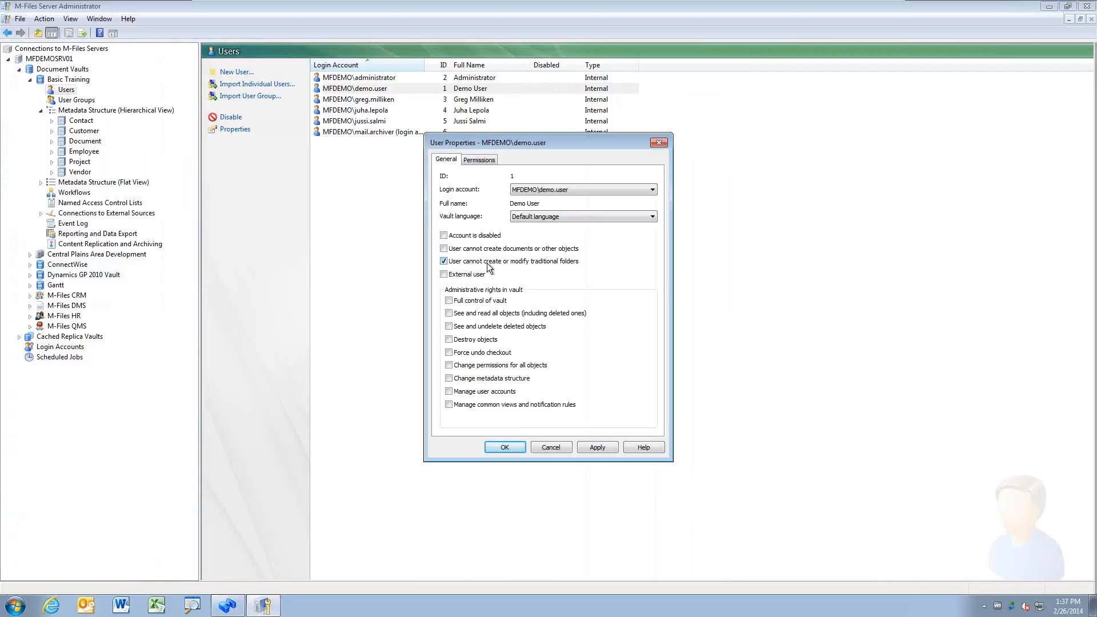
Step: Clear 'User cannot create or modify traditional folders' and tick 'External user' for the demo user
{"action": "left_click", "coordinate": [445, 262]}
{"action": "left_click", "coordinate": [444, 274]}
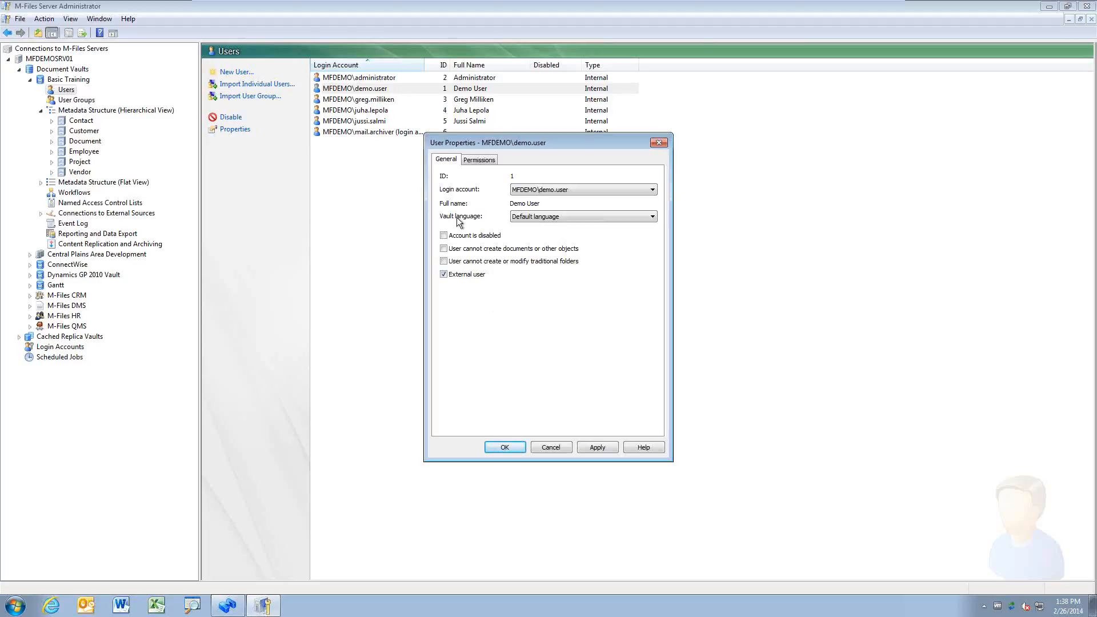
Step: Clear 'External user', then toggle 'Manage user accounts' on and back off
{"action": "left_click", "coordinate": [448, 277]}
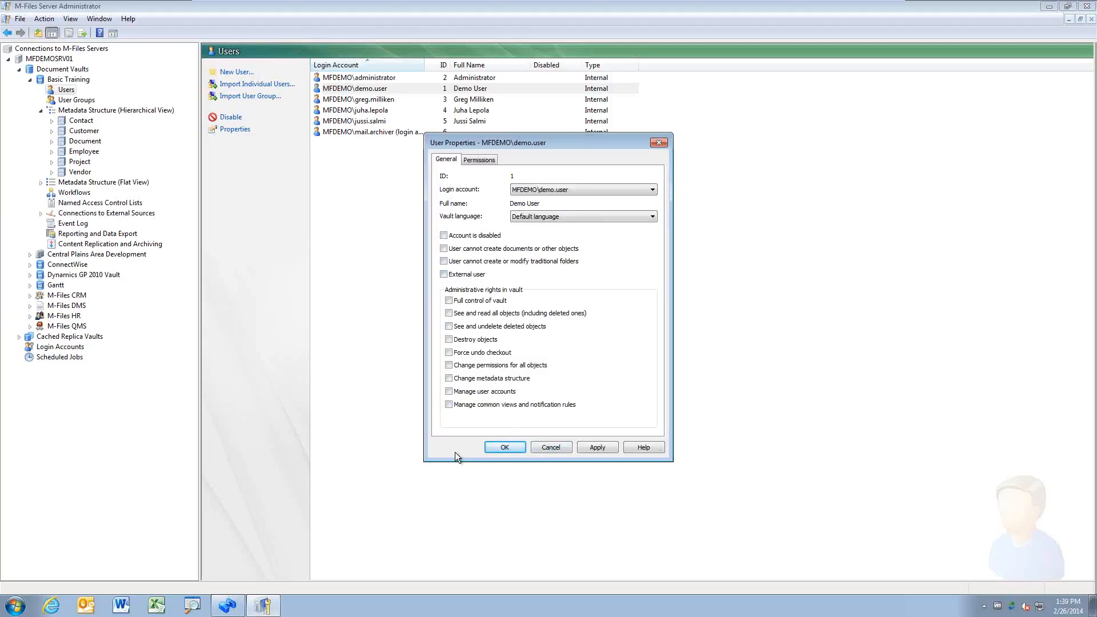
{"action": "left_click", "coordinate": [451, 392]}
{"action": "left_click", "coordinate": [449, 392]}
{"action": "left_click", "coordinate": [449, 301]}
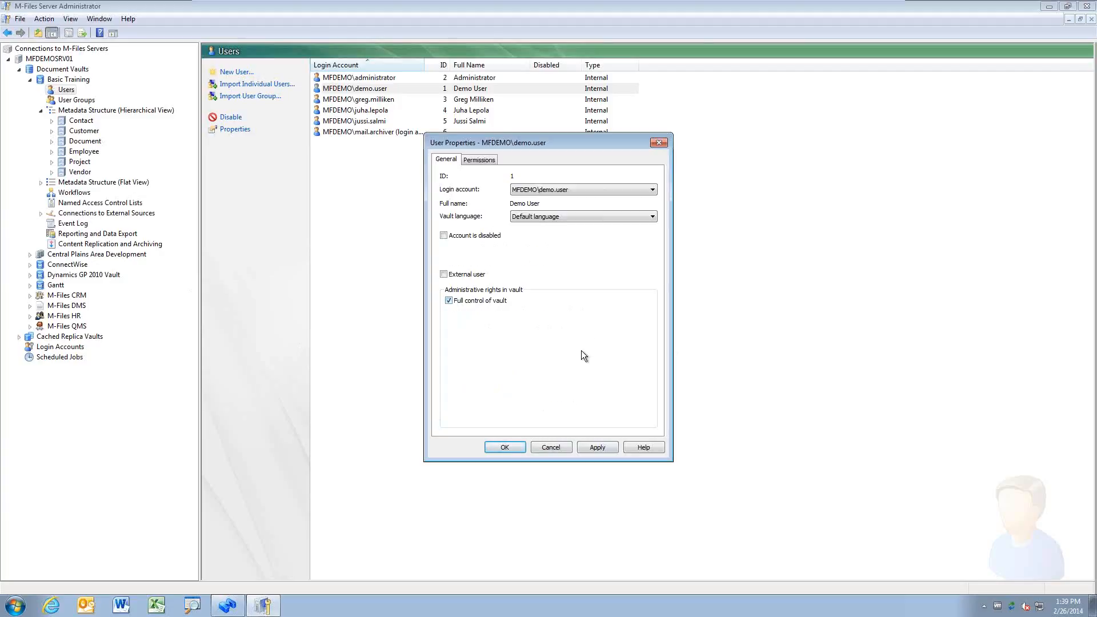
{"action": "left_click", "coordinate": [464, 303]}
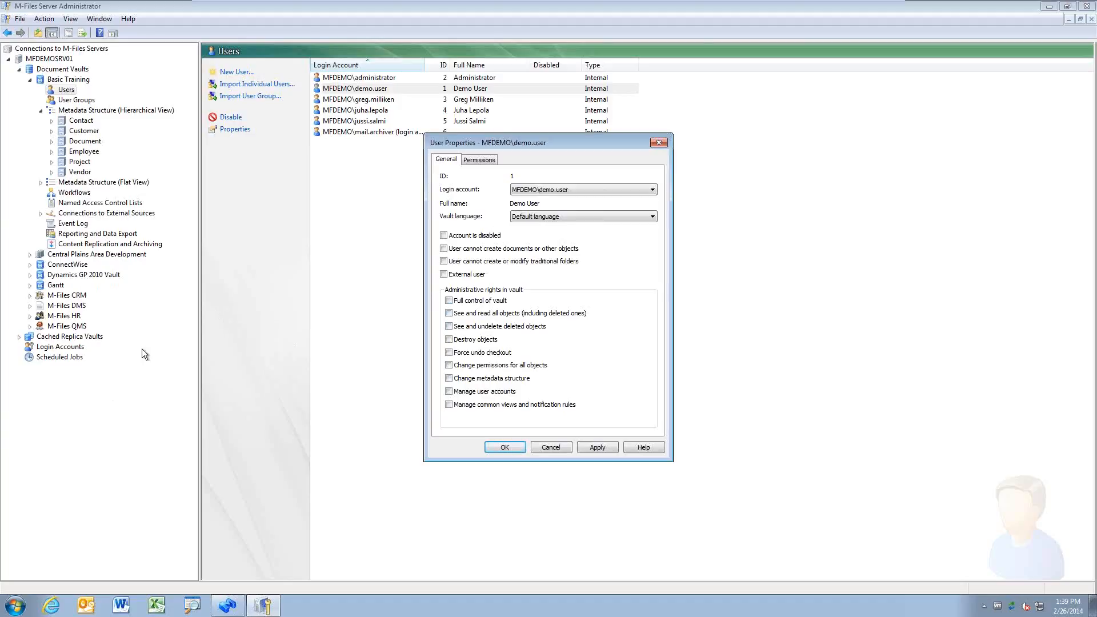
{"action": "left_click", "coordinate": [465, 301]}
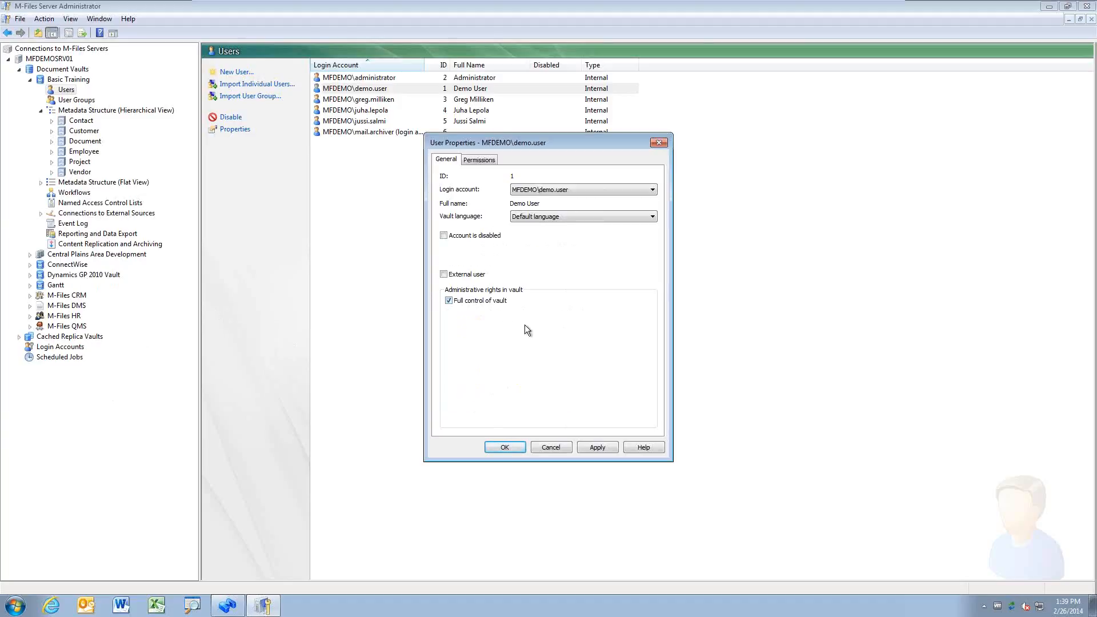
{"action": "left_click", "coordinate": [471, 301]}
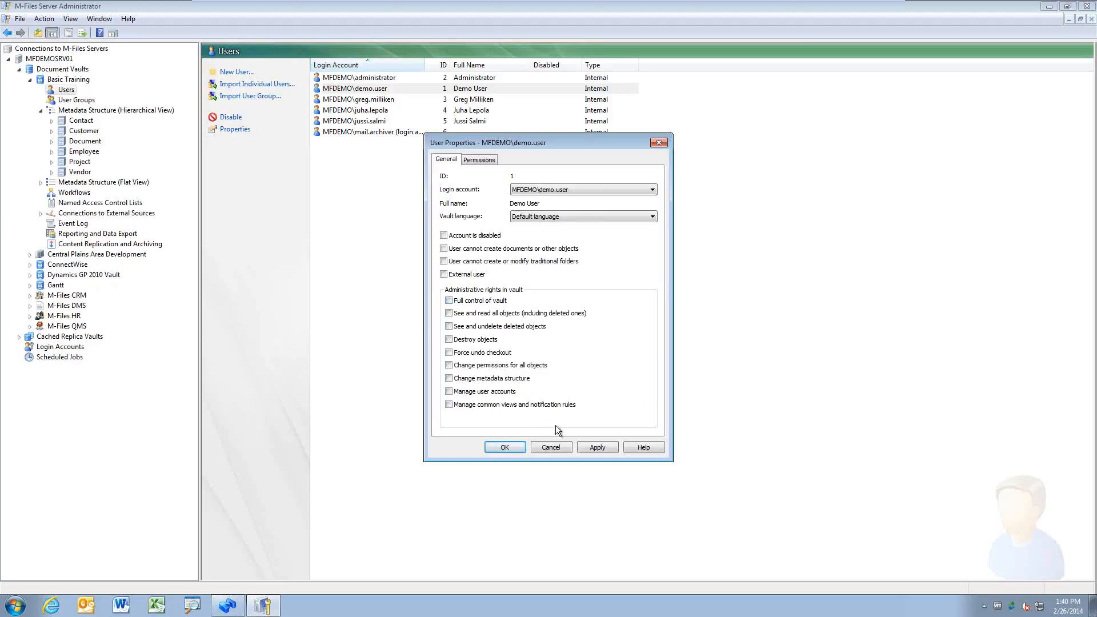
Step: Try the read-all and undelete rights, leave only 'Force undo checkout' granted, then return to the vault browser
{"action": "left_click", "coordinate": [448, 312]}
{"action": "left_click", "coordinate": [449, 313]}
{"action": "left_click", "coordinate": [449, 326]}
{"action": "left_click", "coordinate": [449, 327]}
{"action": "left_click", "coordinate": [449, 339]}
{"action": "left_click", "coordinate": [449, 352]}
{"action": "left_click", "coordinate": [227, 605]}
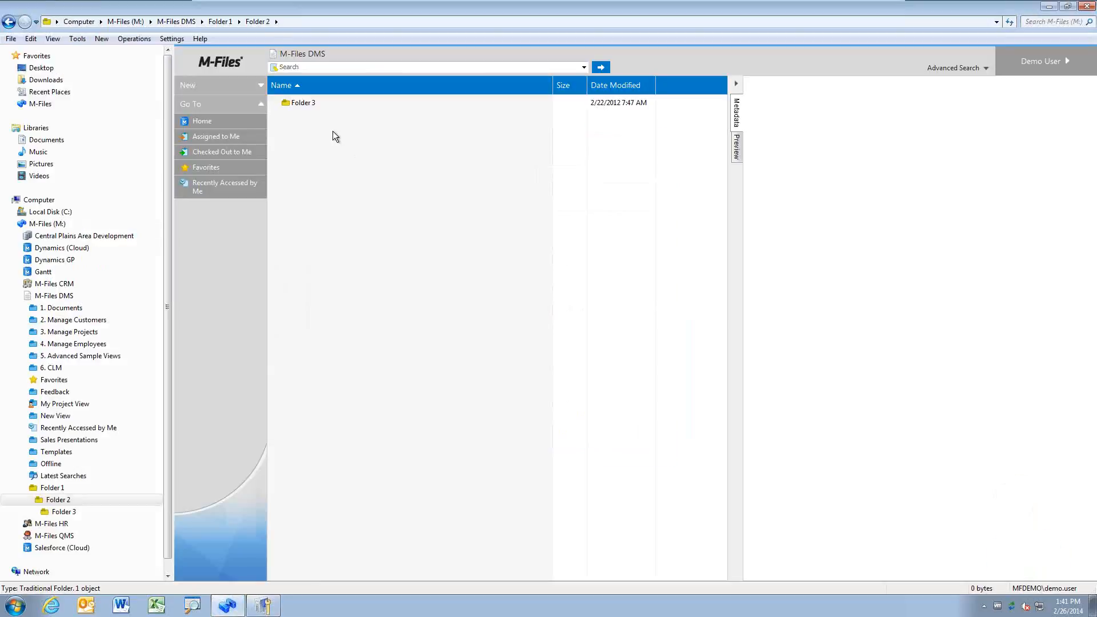
Step: Go to the M-Files DMS vault home and inspect a checked-out .pptx's context commands
{"action": "left_click", "coordinate": [229, 122]}
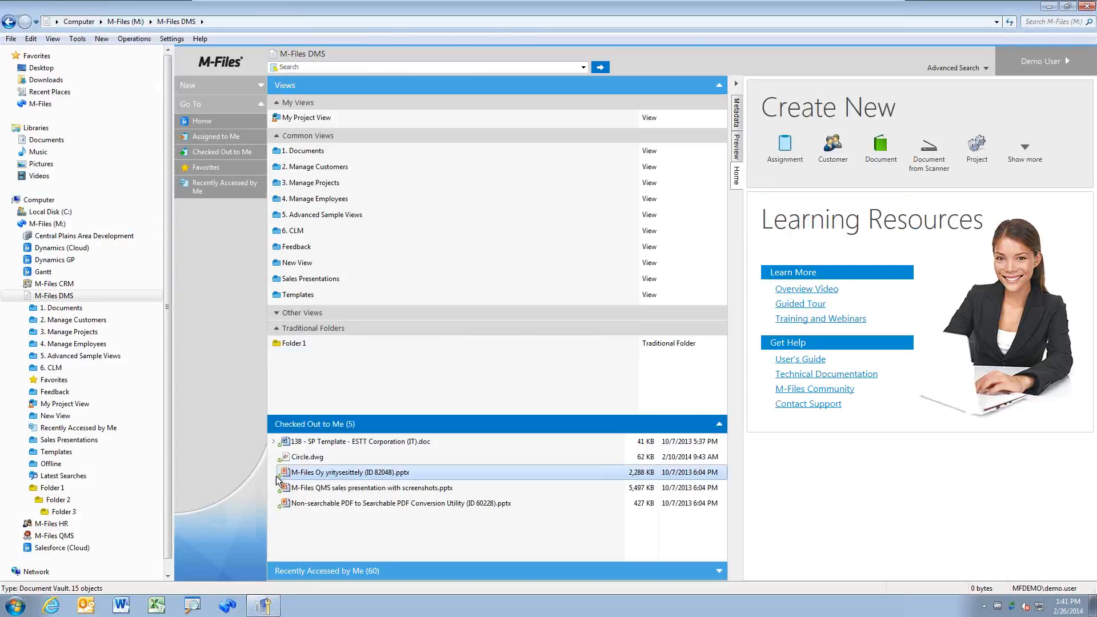
{"action": "left_click", "coordinate": [277, 478]}
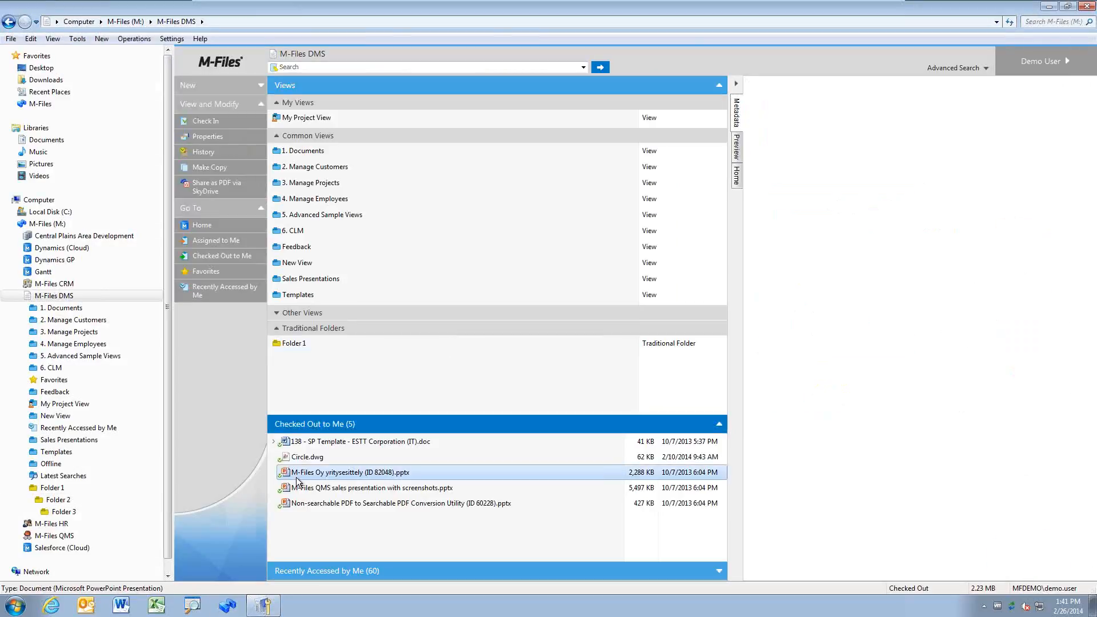
{"action": "right_click", "coordinate": [361, 476]}
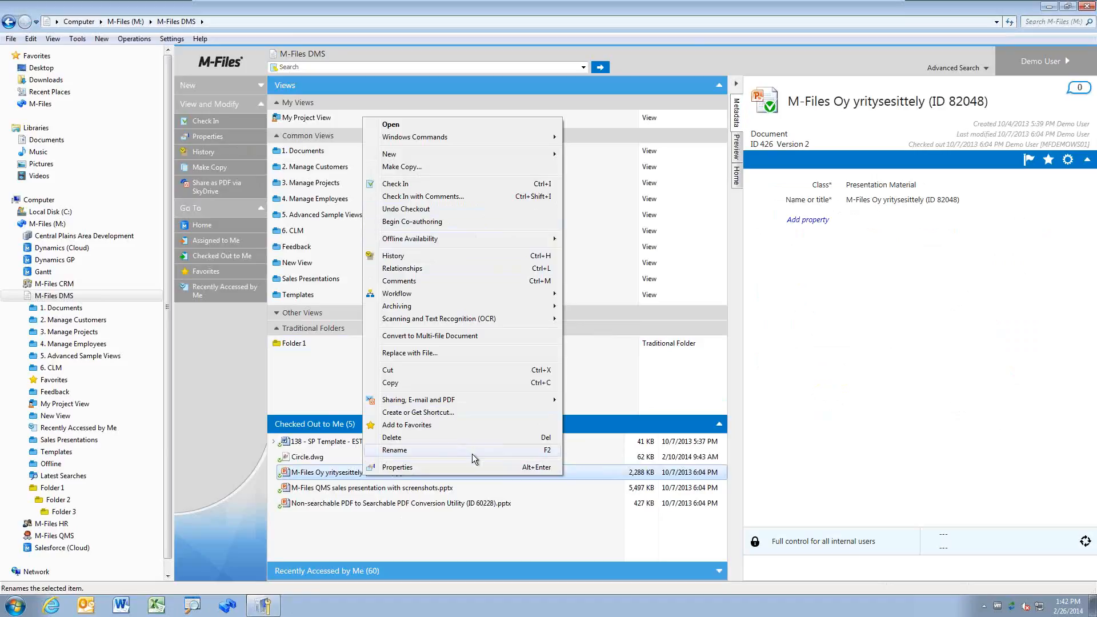
{"action": "left_click", "coordinate": [413, 528]}
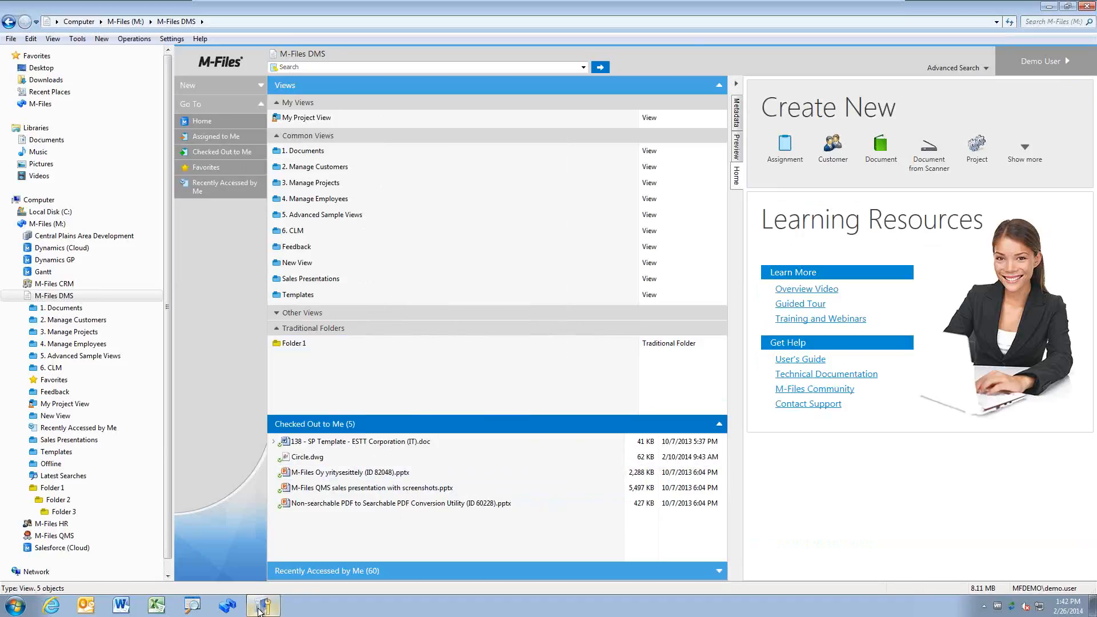
Step: Clear 'Force undo checkout', try the permissions and metadata-structure rights, ending with 'Manage common views and notification rules' granted
{"action": "left_click", "coordinate": [263, 606]}
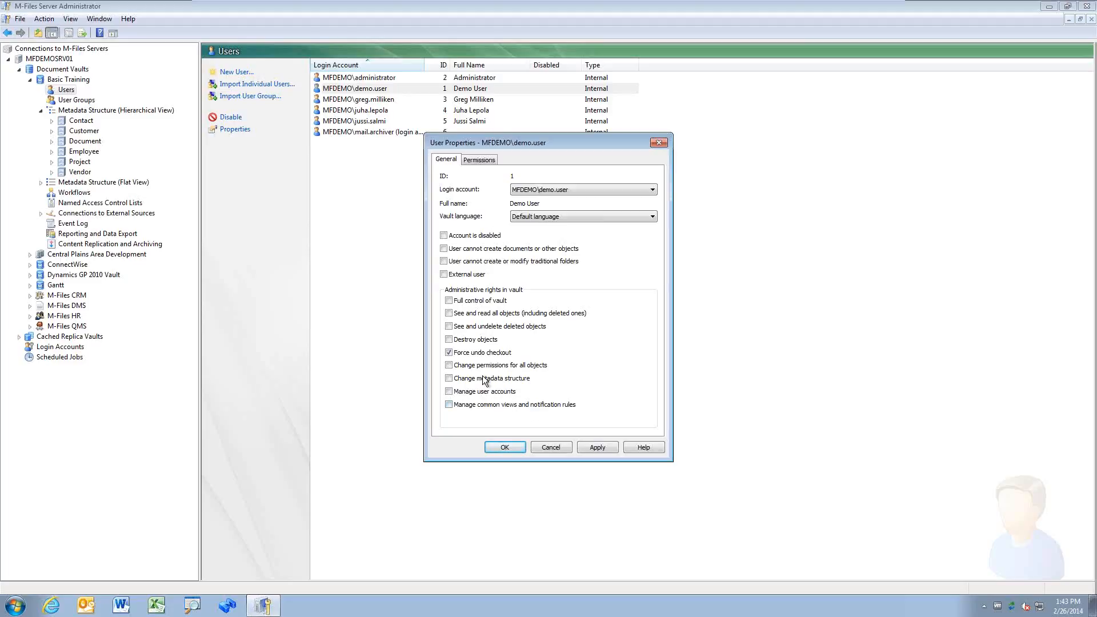
{"action": "left_click", "coordinate": [449, 356]}
{"action": "left_click", "coordinate": [449, 365]}
{"action": "left_click", "coordinate": [449, 378]}
{"action": "left_click", "coordinate": [449, 365]}
{"action": "left_click", "coordinate": [448, 378]}
{"action": "left_click", "coordinate": [449, 392]}
Step: Turn 'Full control of vault' off and toggle 'See and undelete deleted objects', leaving all admin rights unchecked
{"action": "left_click", "coordinate": [448, 301]}
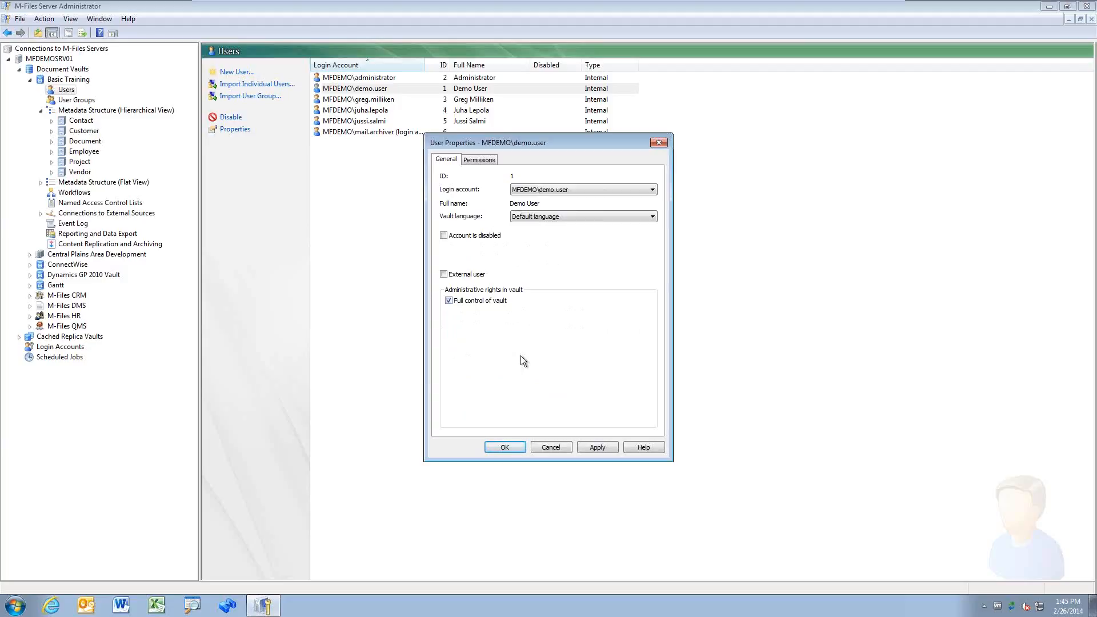
{"action": "left_click", "coordinate": [448, 301]}
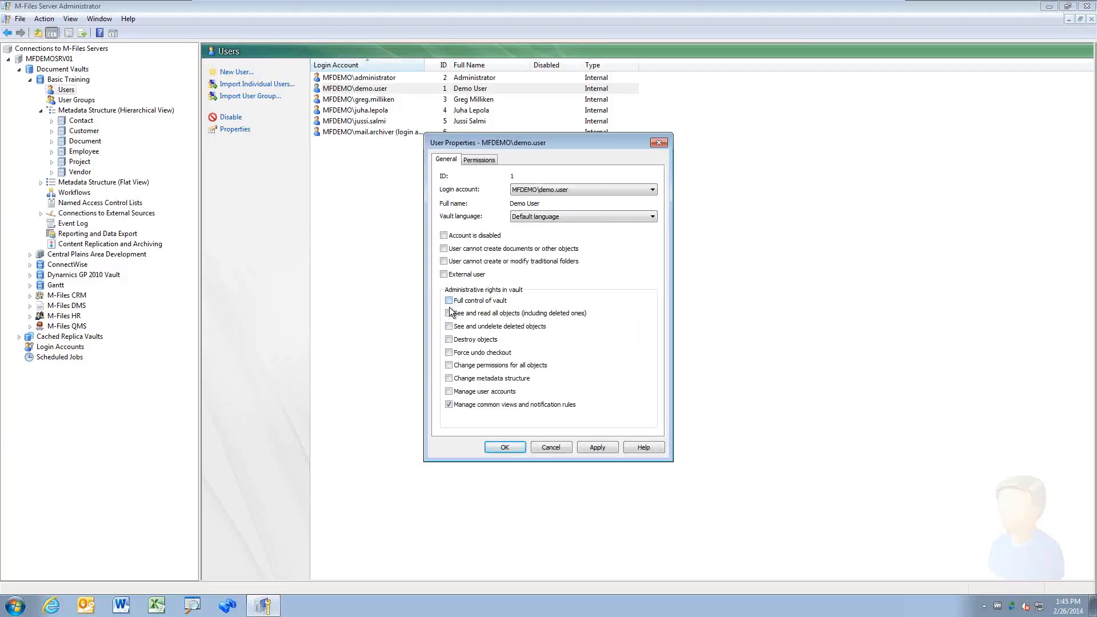
{"action": "left_click", "coordinate": [449, 405]}
{"action": "left_click", "coordinate": [449, 326]}
{"action": "left_click", "coordinate": [449, 326]}
Step: Save the demo user's properties, acknowledge the next-login notice, and start Import User Group
{"action": "left_click", "coordinate": [485, 305]}
{"action": "left_click", "coordinate": [504, 447]}
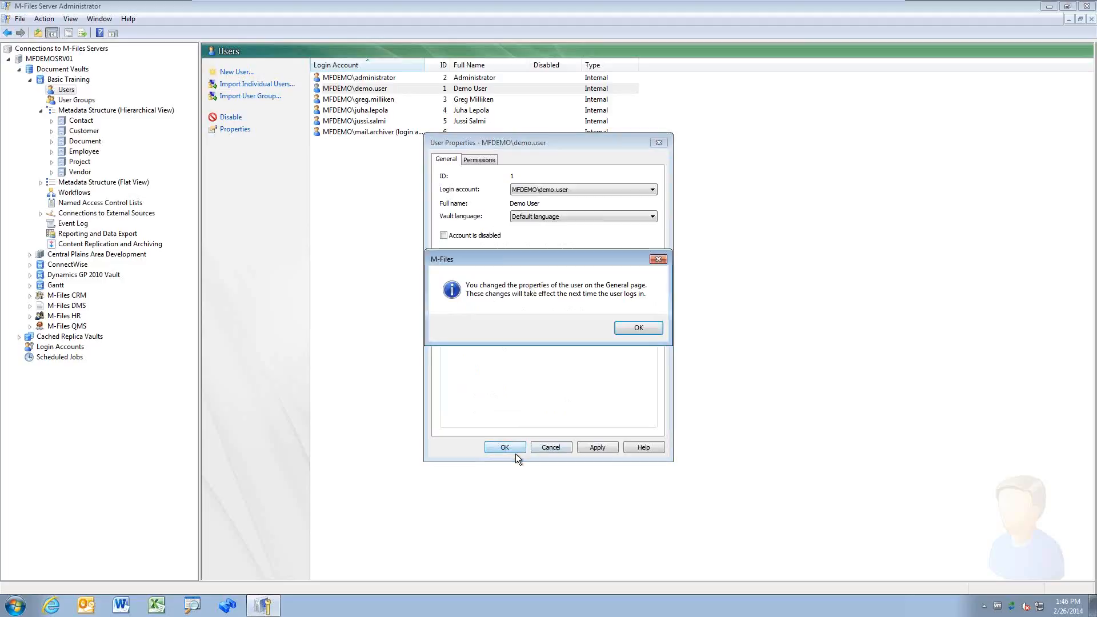
{"action": "left_click", "coordinate": [639, 328]}
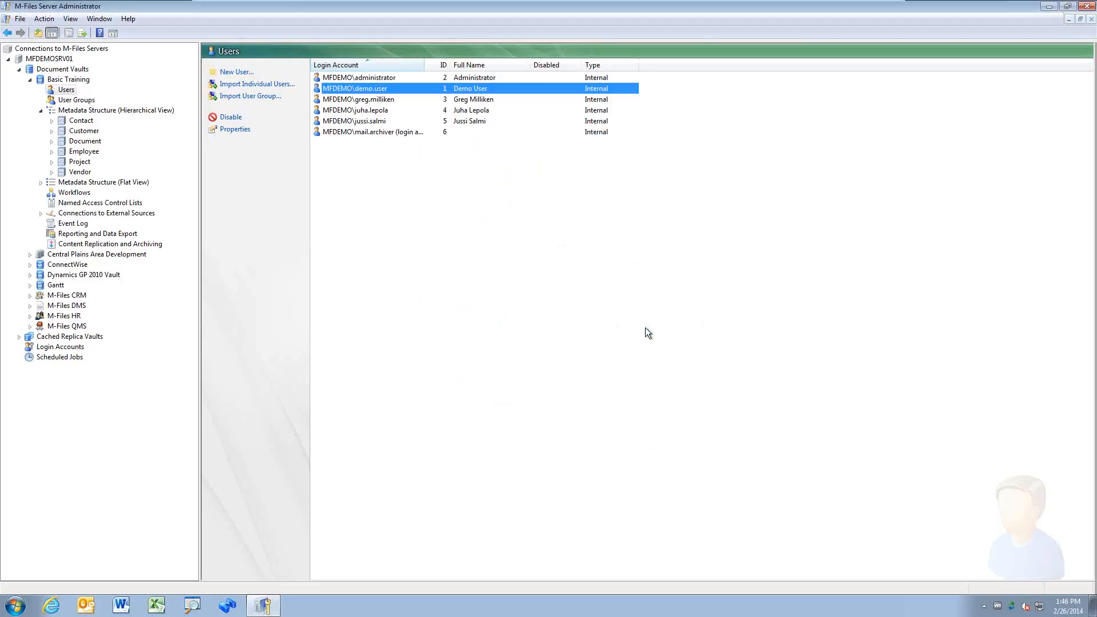
{"action": "left_click", "coordinate": [501, 329]}
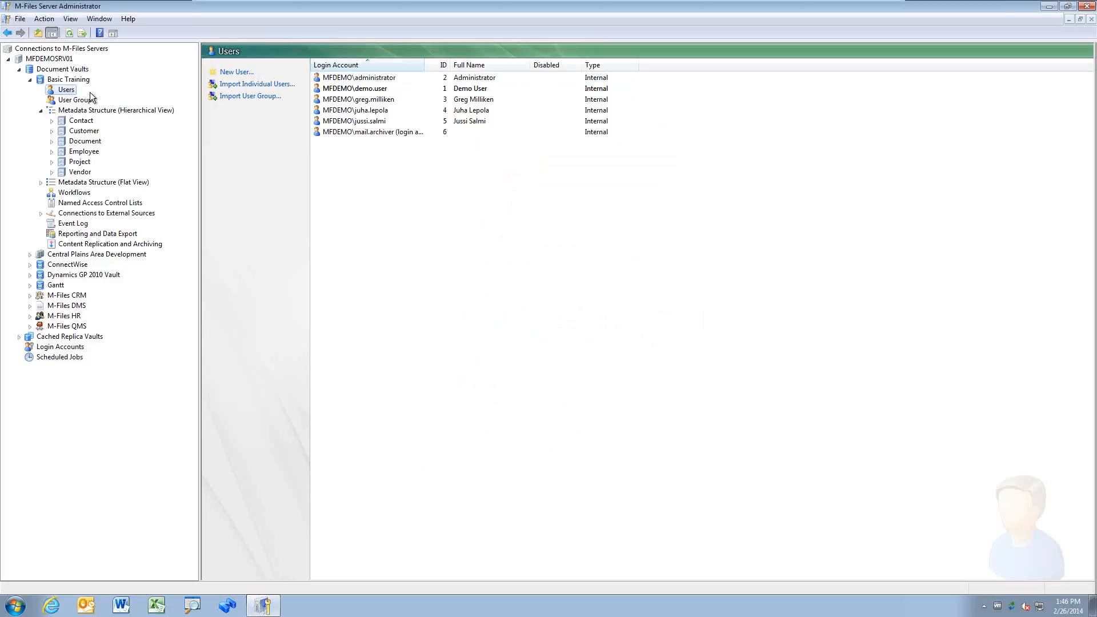
{"action": "left_click", "coordinate": [262, 97]}
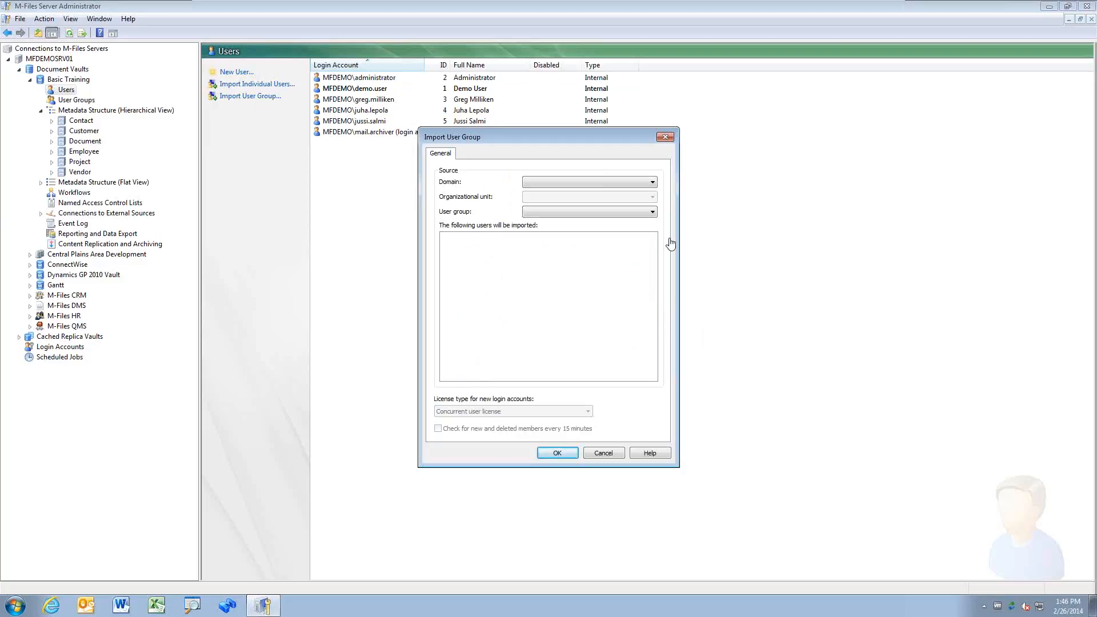
Step: Choose domain MFDEMO, any organizational unit, and user group MFDEMO\Domain Users
{"action": "left_click", "coordinate": [653, 183]}
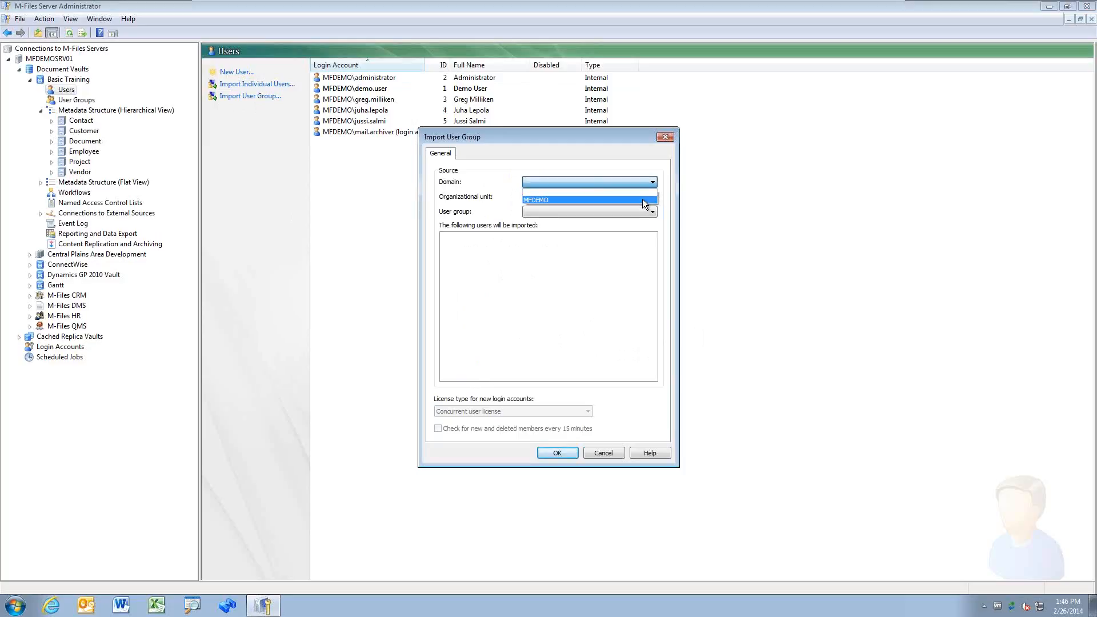
{"action": "left_click", "coordinate": [642, 199]}
{"action": "left_click", "coordinate": [652, 197]}
{"action": "left_click", "coordinate": [646, 213]}
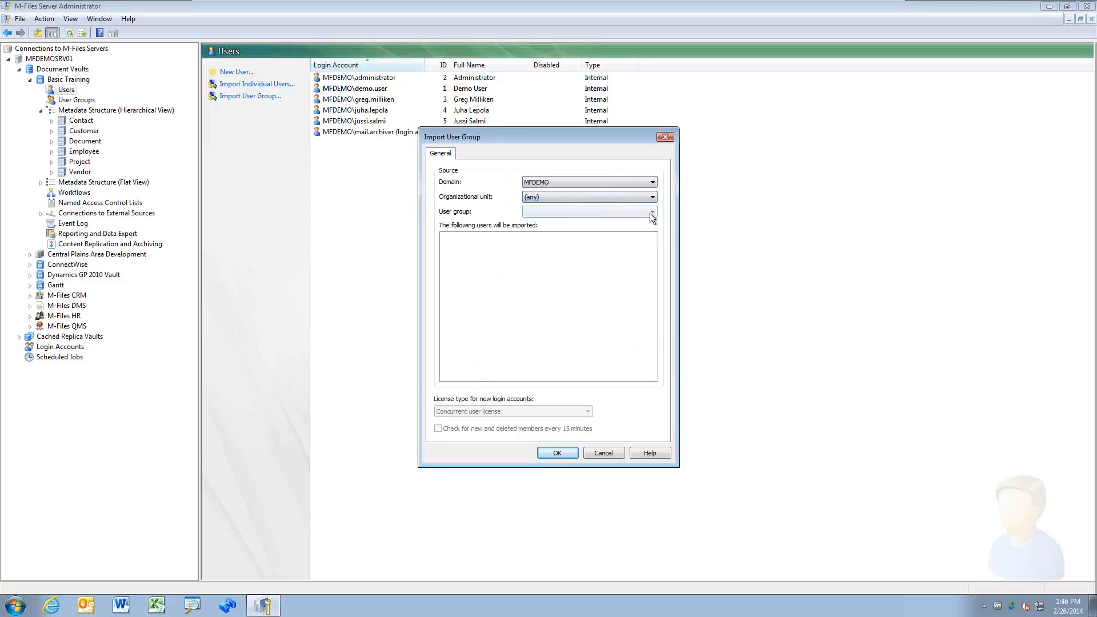
{"action": "left_click", "coordinate": [652, 212]}
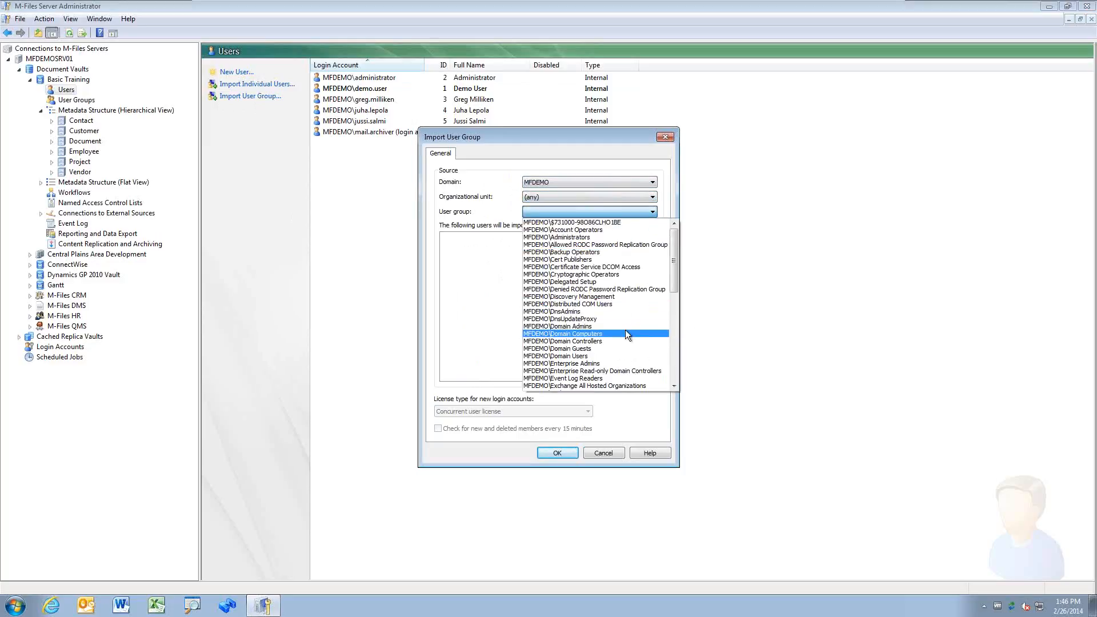
{"action": "left_click", "coordinate": [623, 356]}
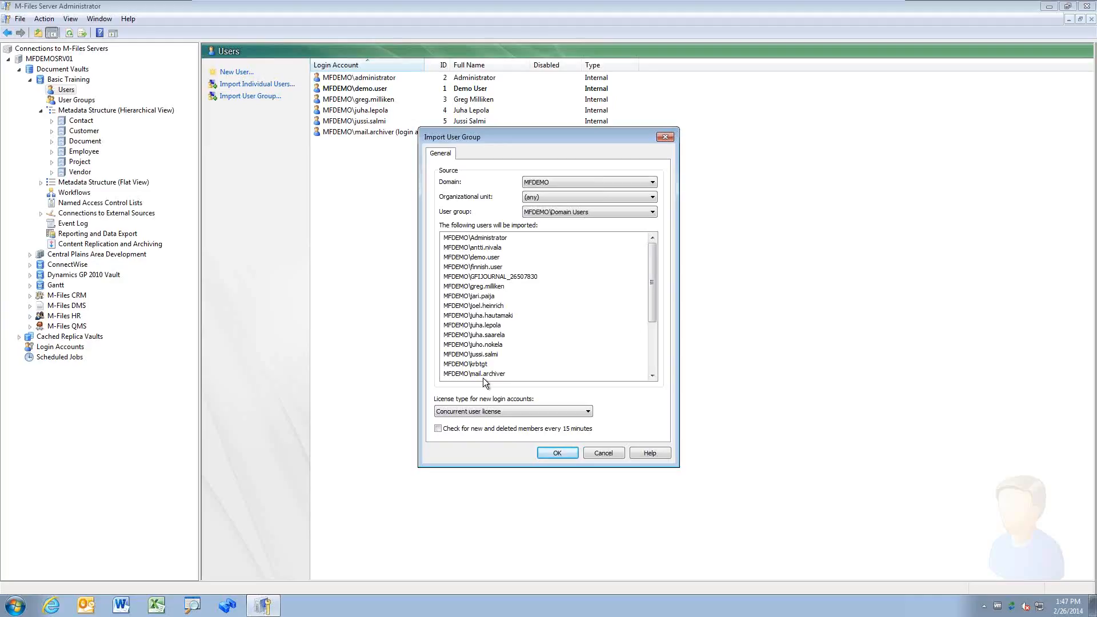
Step: Pick Named user license for the imported accounts, then cancel the group import
{"action": "left_click", "coordinate": [556, 414]}
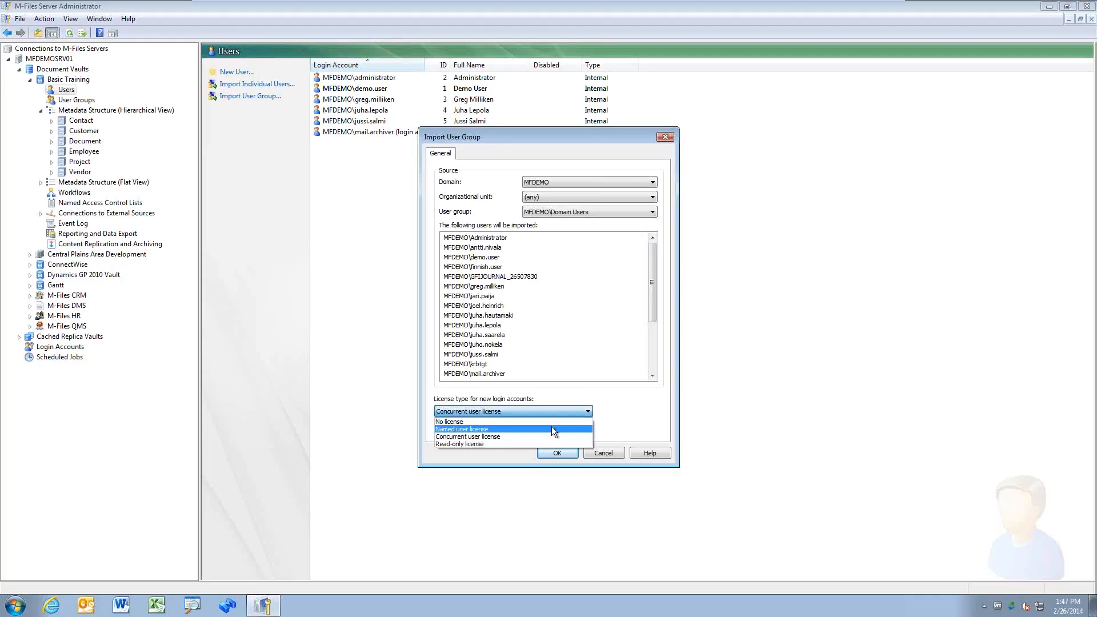
{"action": "left_click", "coordinate": [551, 430]}
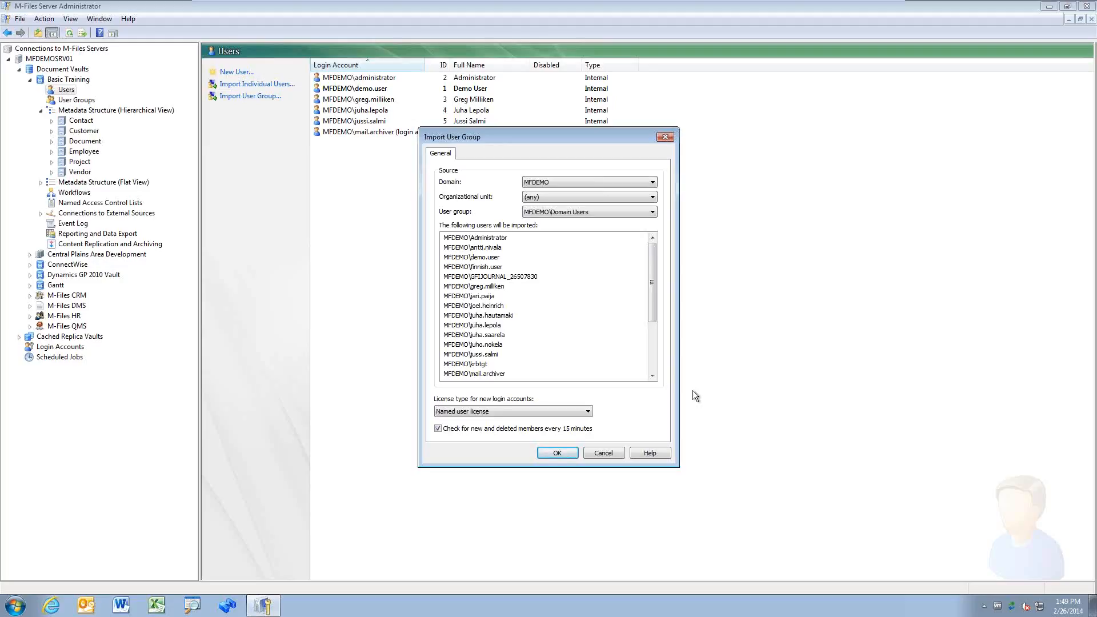
{"action": "left_click", "coordinate": [610, 451]}
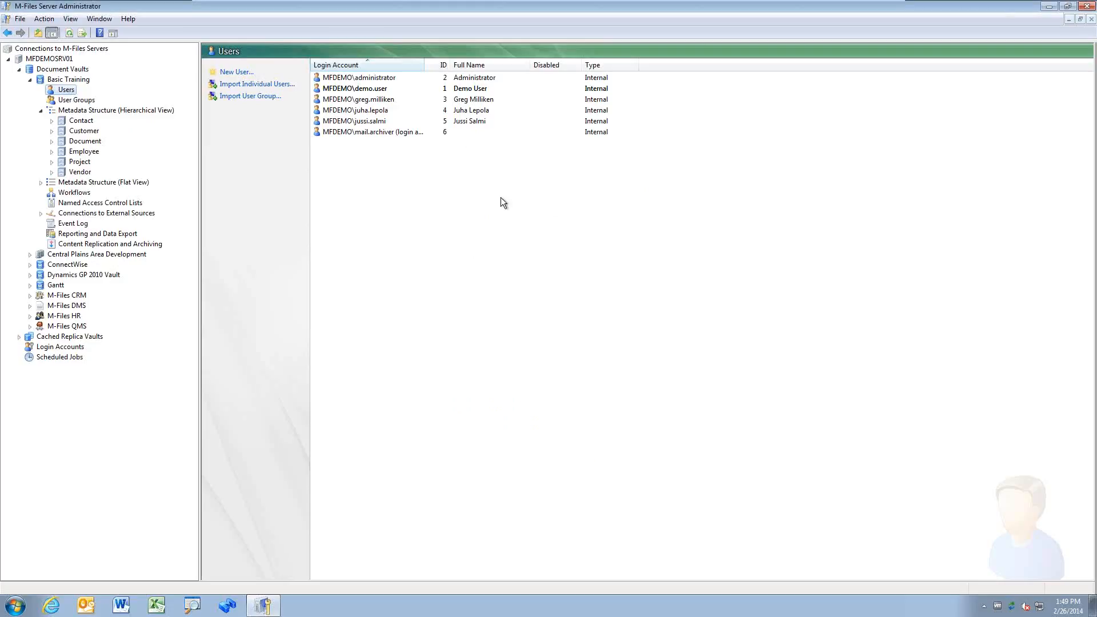
{"action": "double_click", "coordinate": [377, 88]}
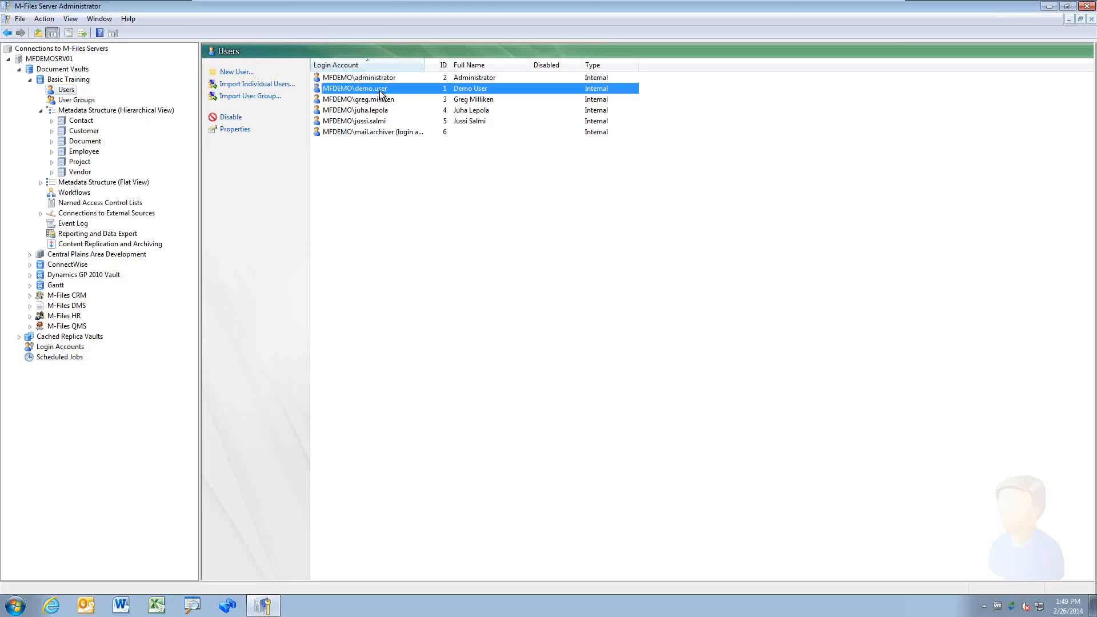
{"action": "left_click", "coordinate": [472, 299]}
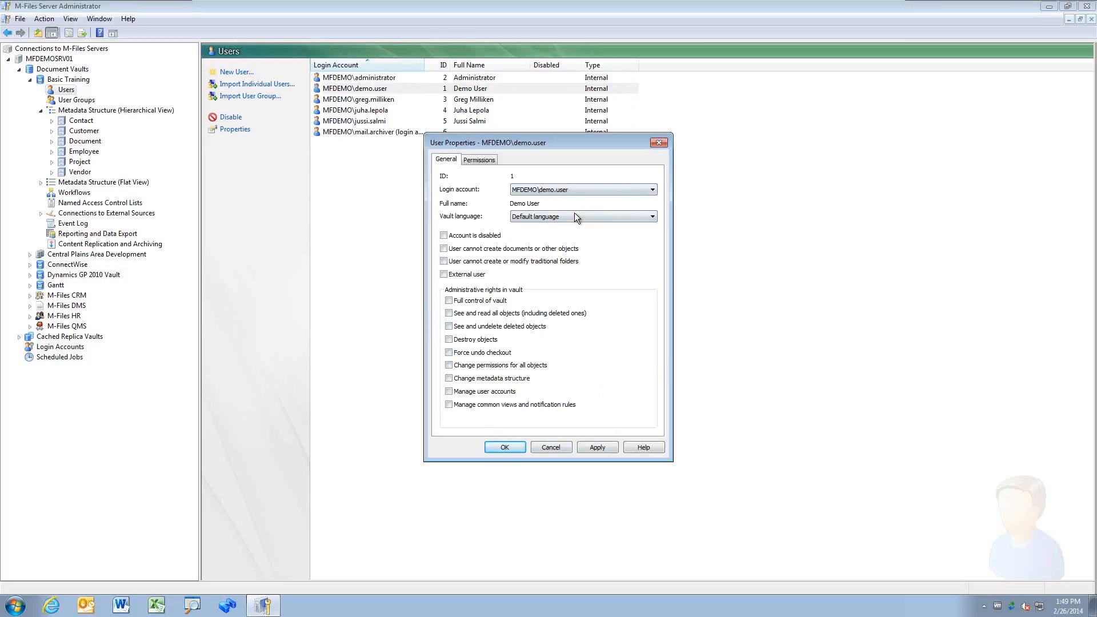
{"action": "left_click", "coordinate": [551, 448]}
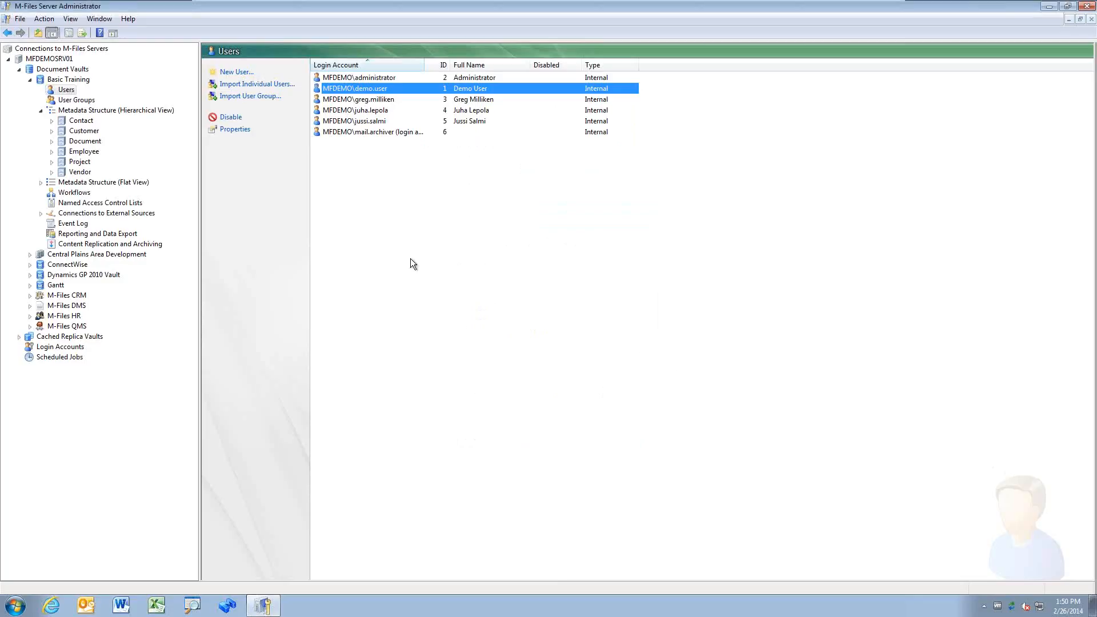
Step: Show the vault's User Groups, then open and cancel the New and Import User Group dialogs
{"action": "left_click", "coordinate": [80, 100]}
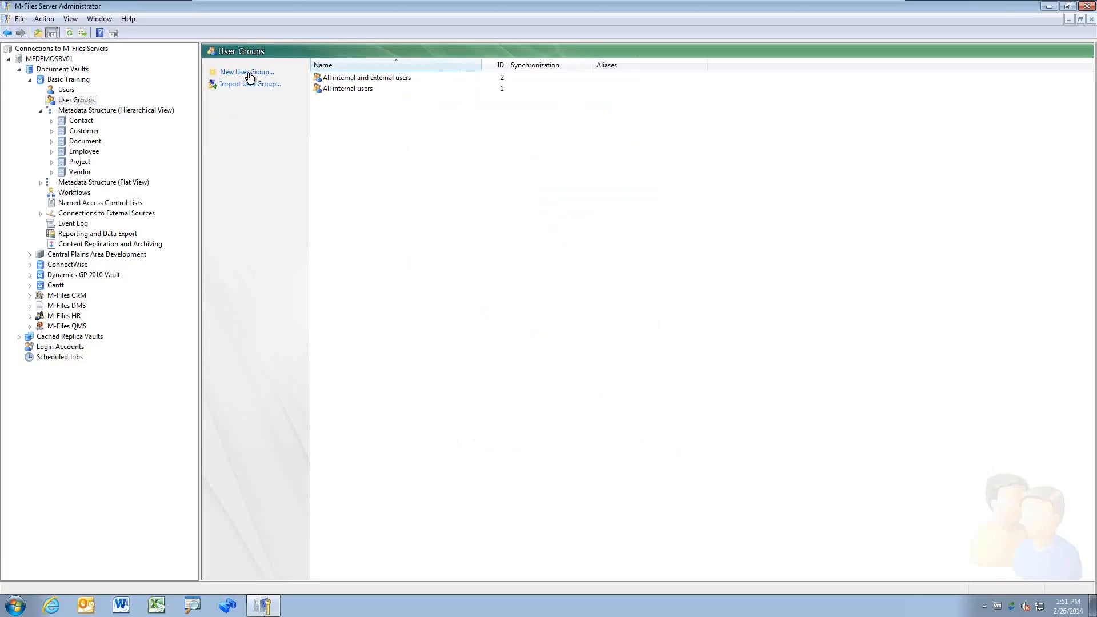
{"action": "left_click", "coordinate": [247, 72]}
{"action": "left_click", "coordinate": [663, 159]}
{"action": "left_click", "coordinate": [257, 85]}
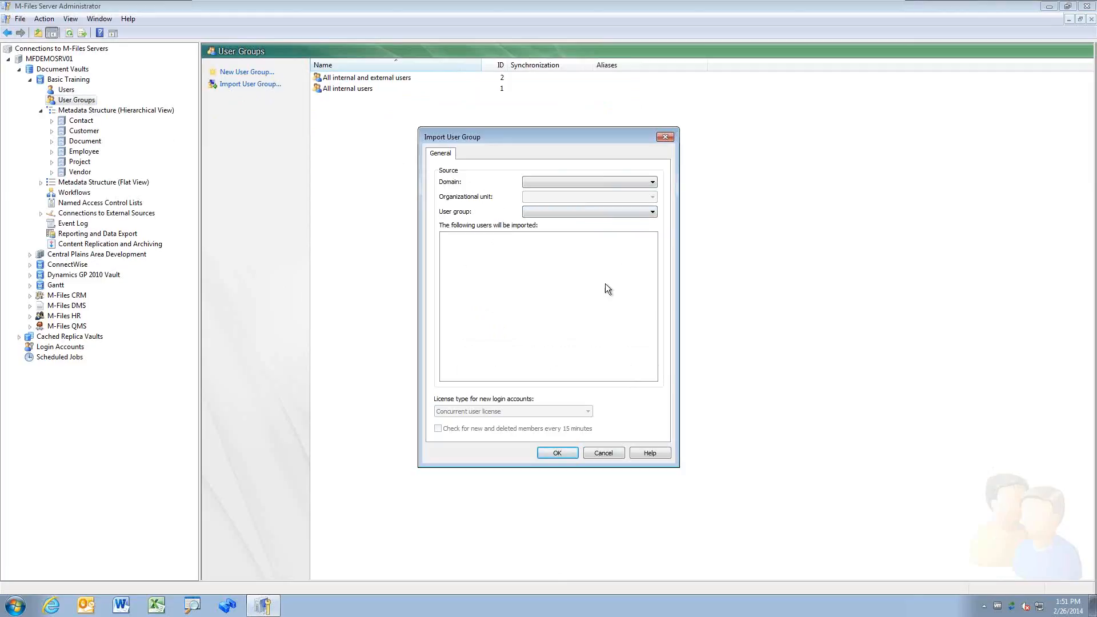
{"action": "left_click", "coordinate": [603, 453]}
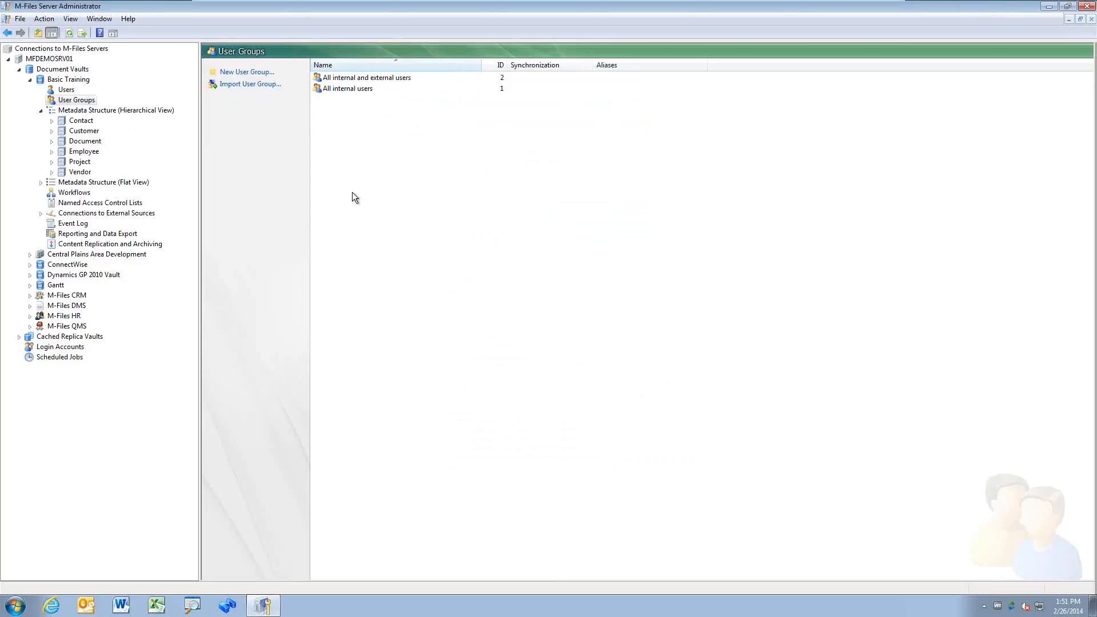
Step: Create three user groups named HR Staff, HR Admins and HR
{"action": "left_click", "coordinate": [247, 72]}
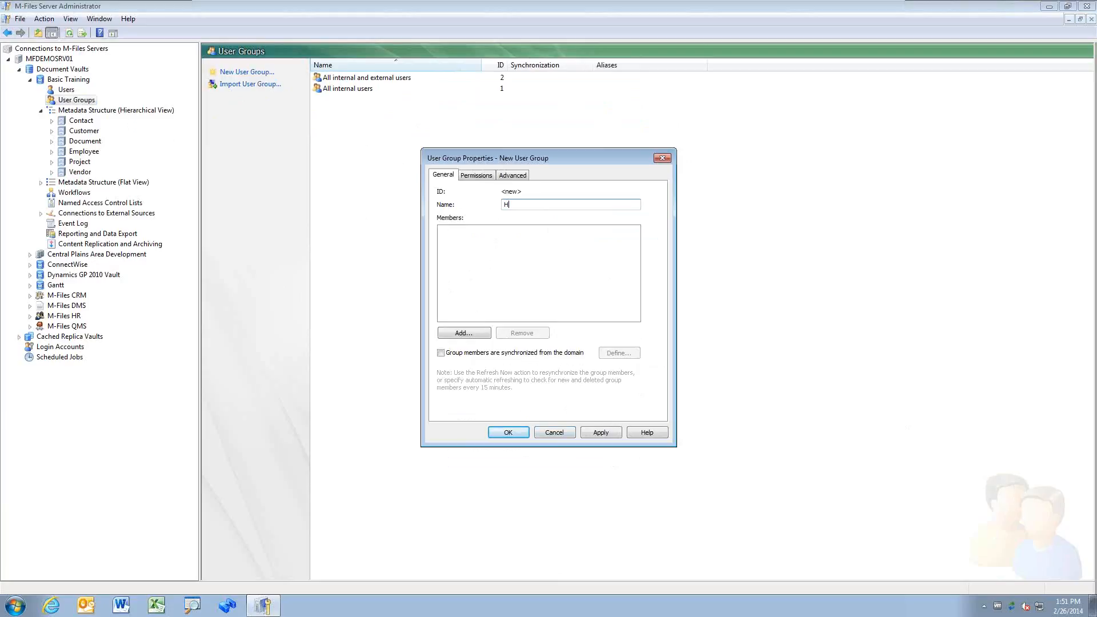
{"action": "type", "text": "HR Staff"}
{"action": "key", "text": "Return"}
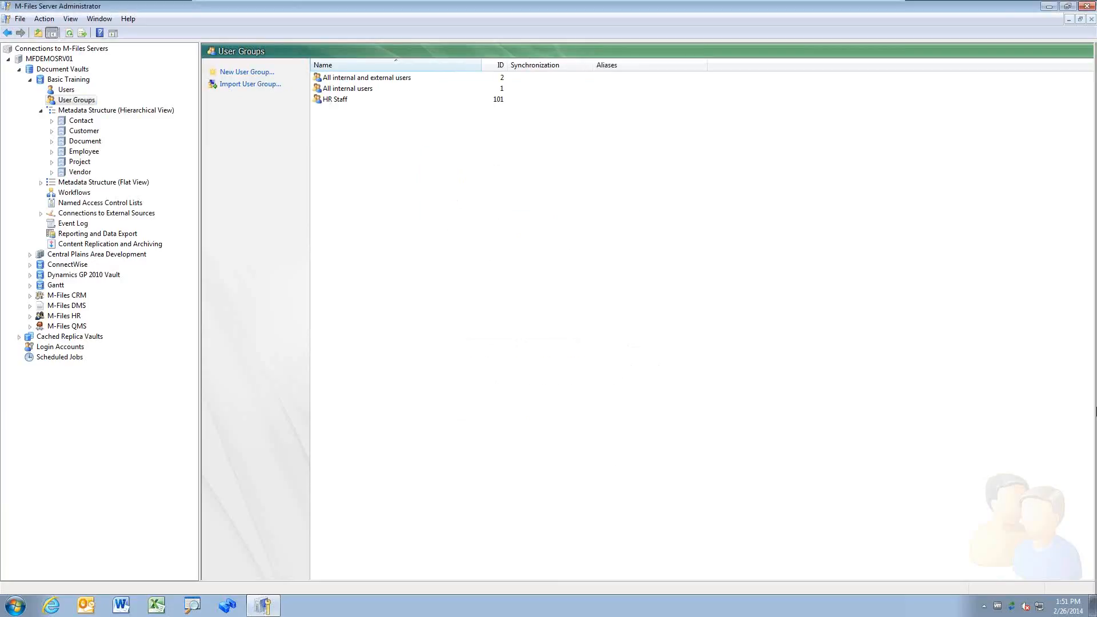
{"action": "right_click", "coordinate": [376, 164]}
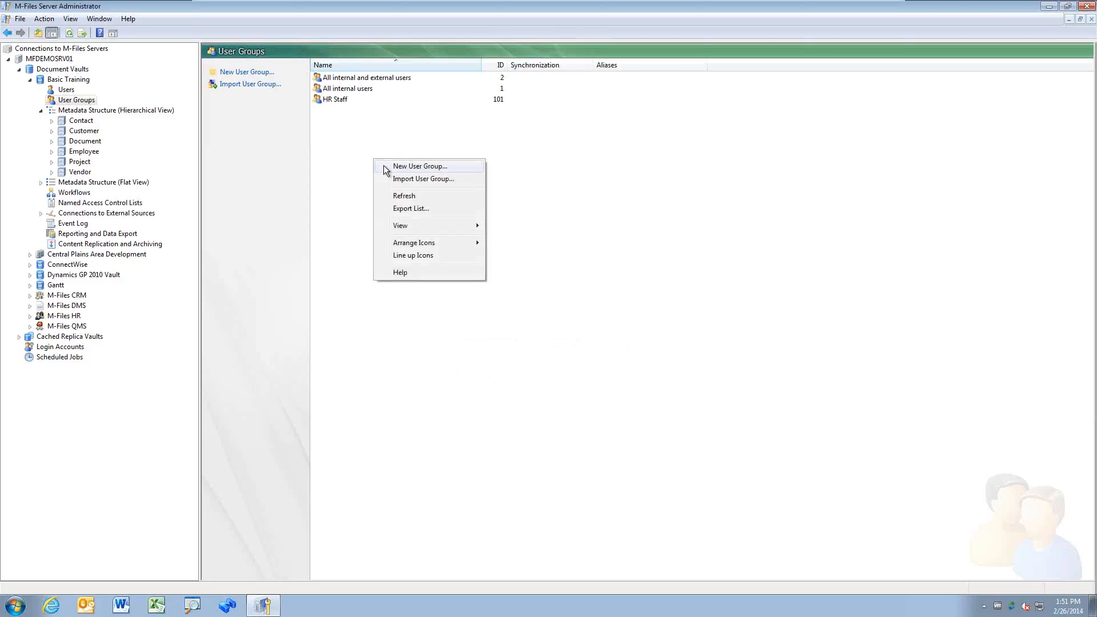
{"action": "left_click", "coordinate": [444, 167]}
{"action": "type", "text": "HR A"}
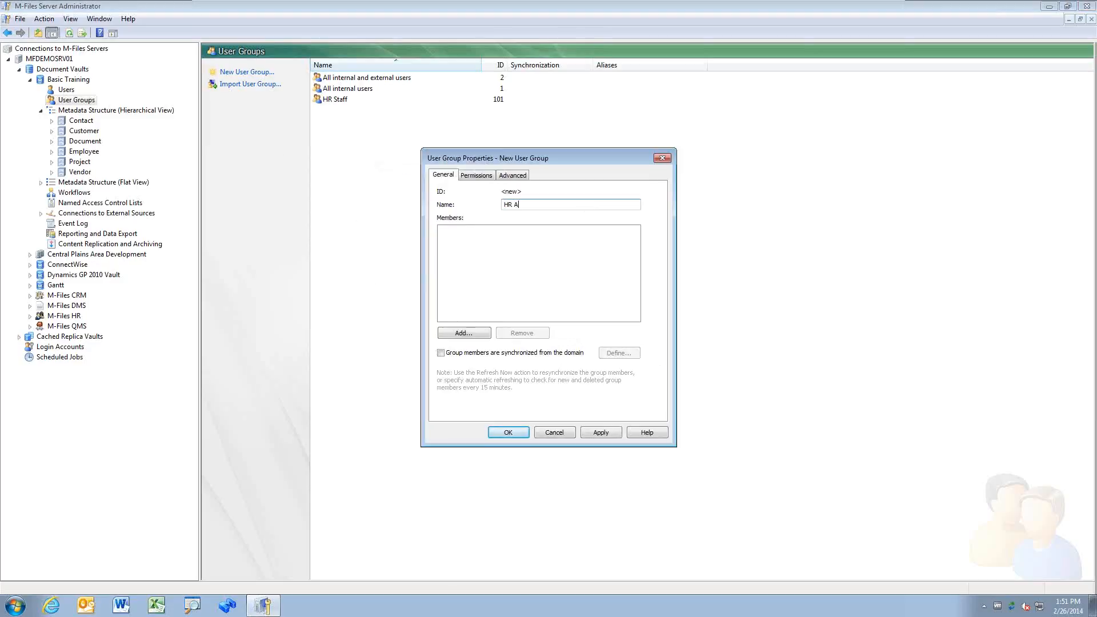
{"action": "type", "text": "dmins"}
{"action": "key", "text": "Return"}
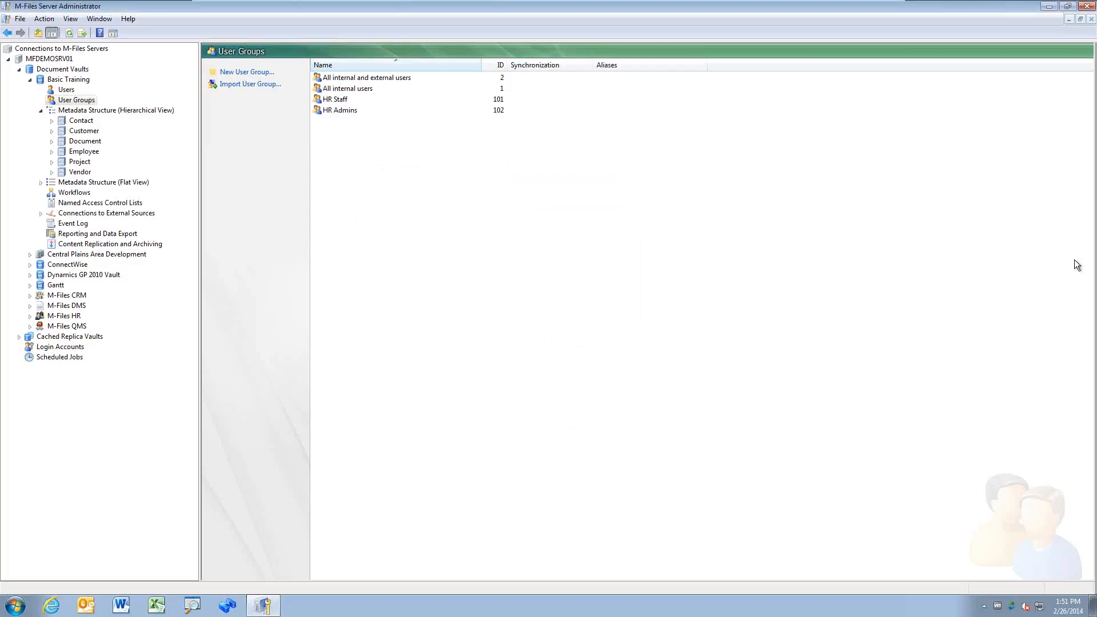
{"action": "right_click", "coordinate": [383, 173]}
{"action": "left_click", "coordinate": [399, 182]}
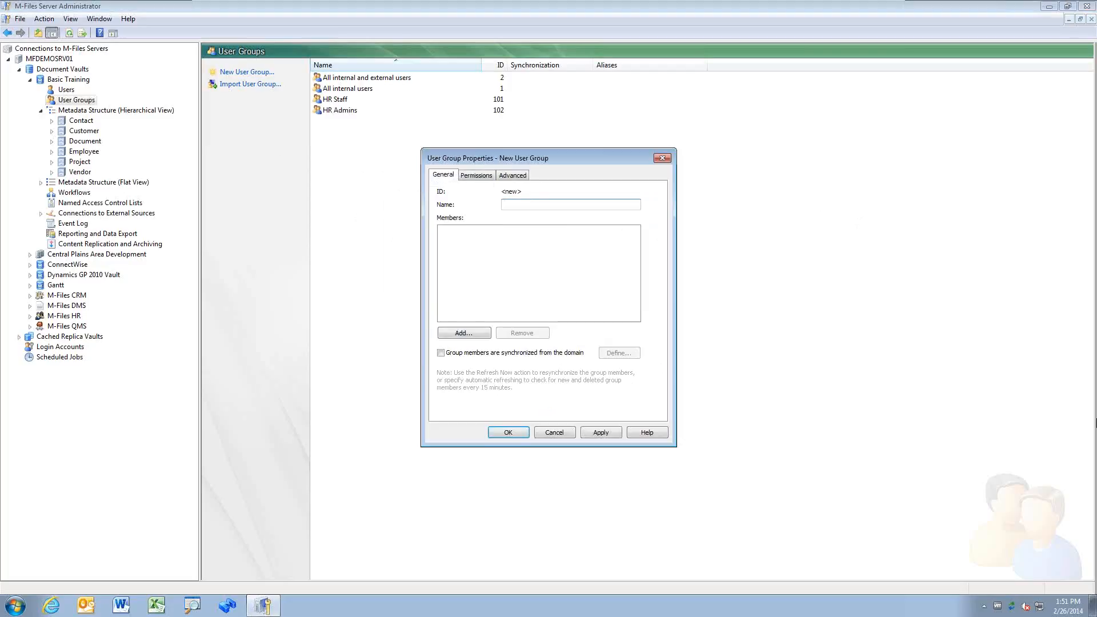
{"action": "type", "text": "HR"}
{"action": "key", "text": "Return"}
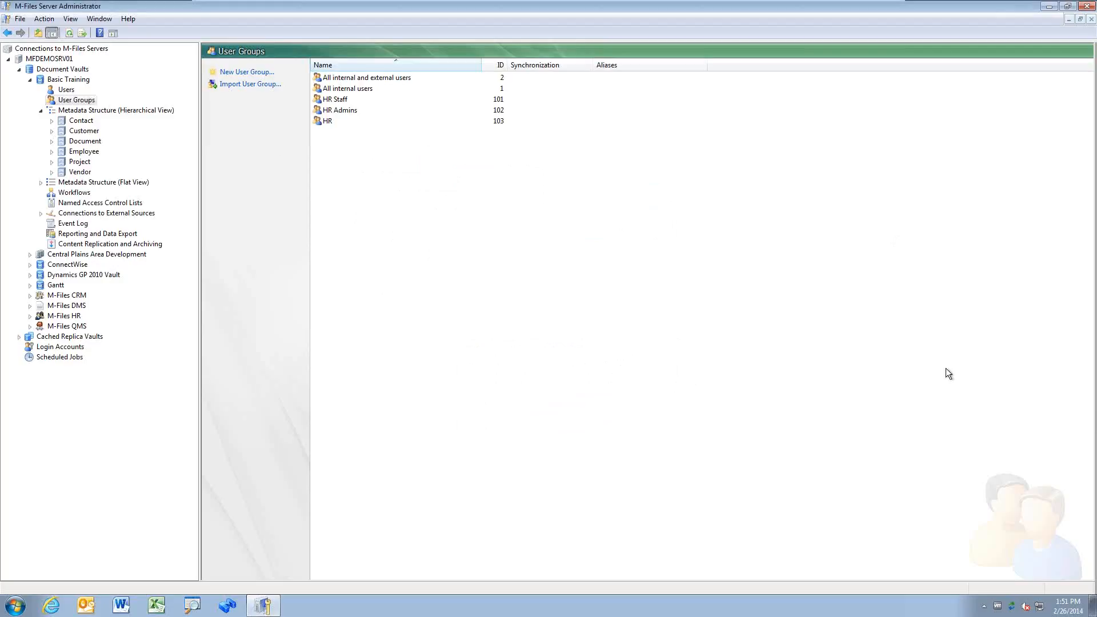
Step: Add Demo User and a second user as members of HR Staff
{"action": "double_click", "coordinate": [340, 101]}
{"action": "left_click", "coordinate": [467, 334]}
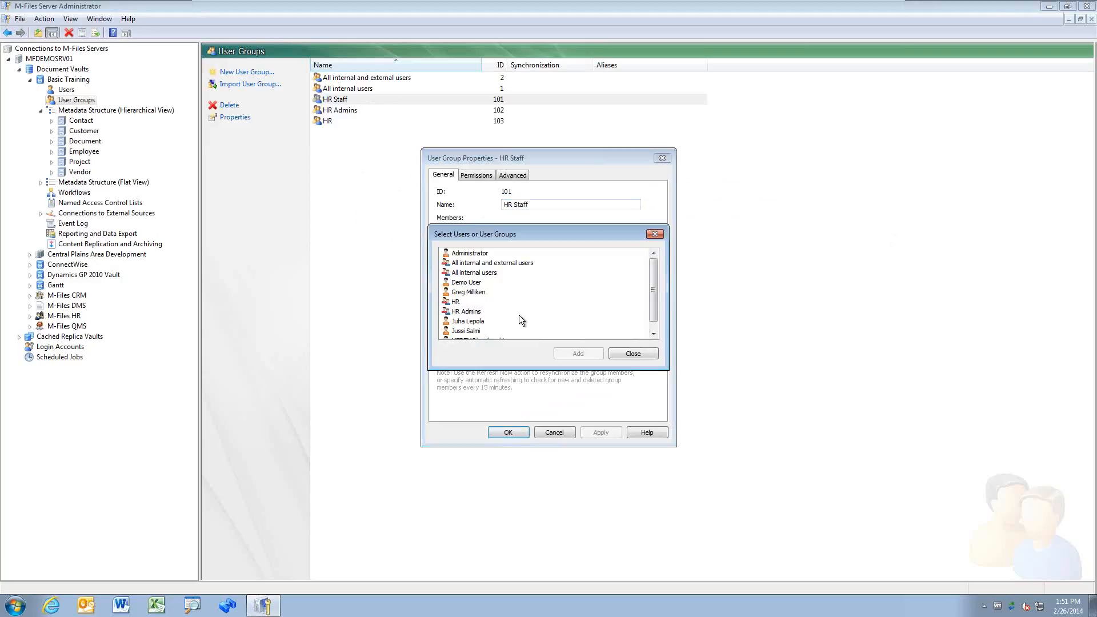
{"action": "left_click", "coordinate": [473, 284]}
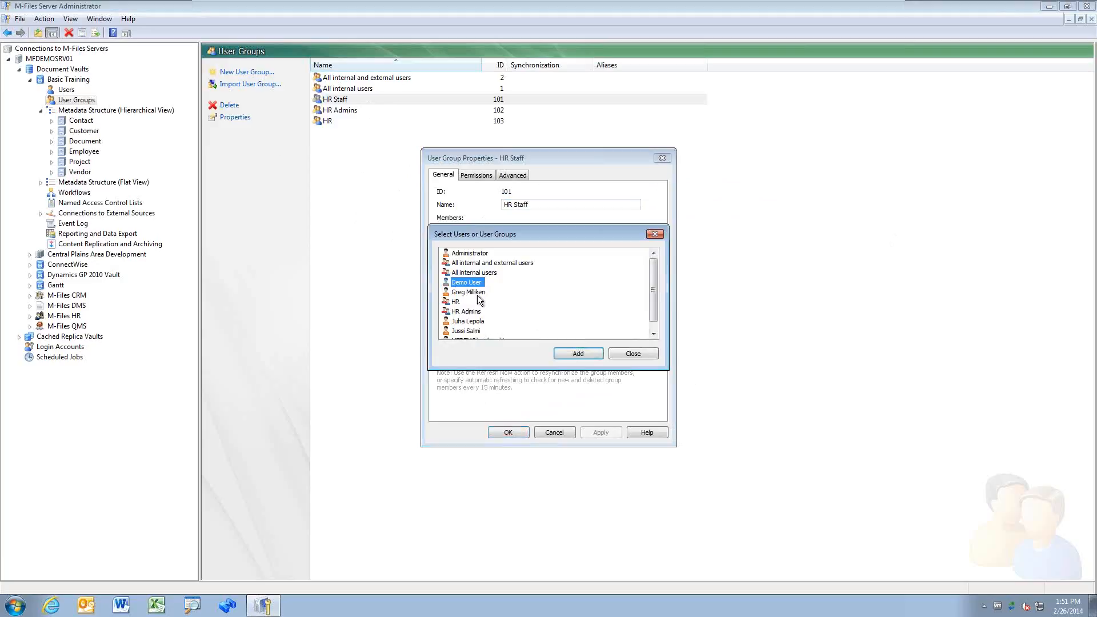
{"action": "left_click", "coordinate": [473, 291], "text": "ctrl"}
{"action": "left_click", "coordinate": [578, 354]}
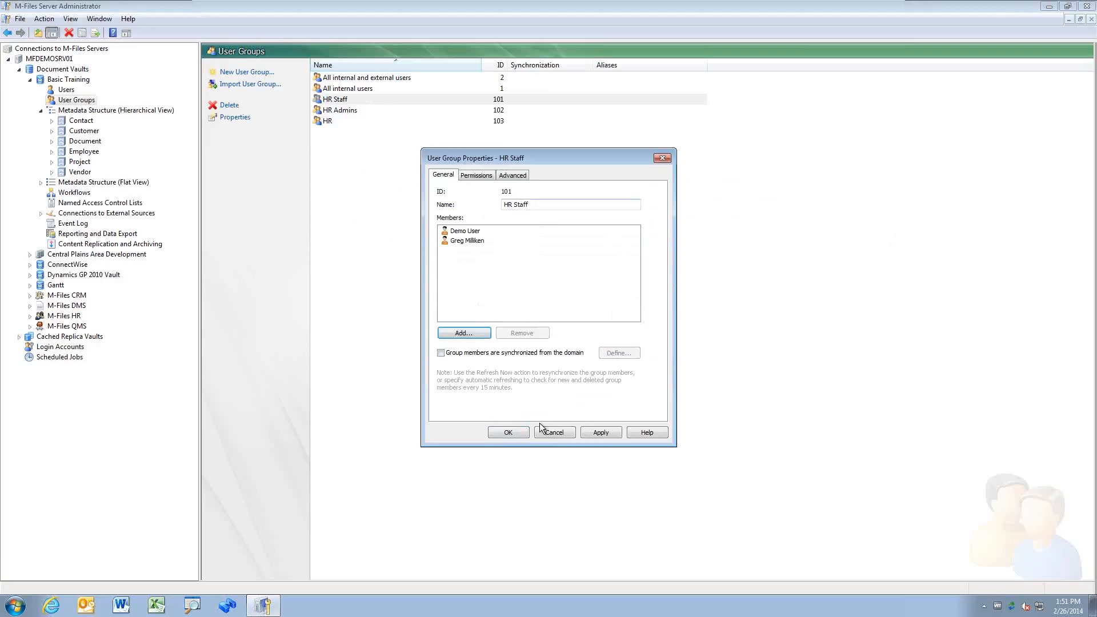
{"action": "left_click", "coordinate": [514, 433]}
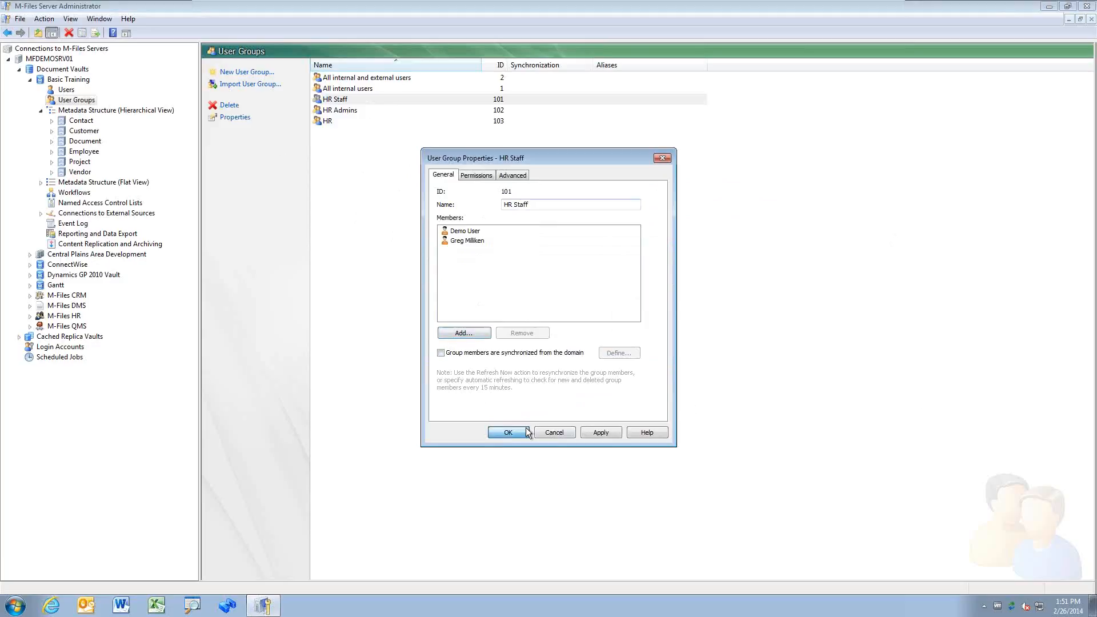
Step: Add two other users as members of HR Admins
{"action": "double_click", "coordinate": [358, 111]}
{"action": "left_click", "coordinate": [487, 332]}
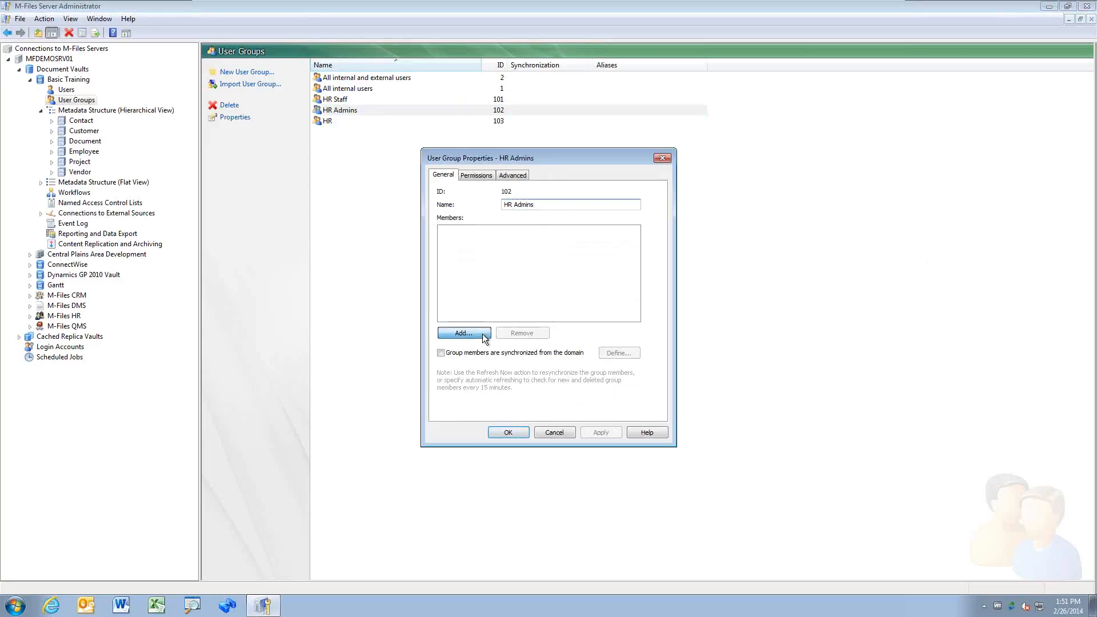
{"action": "left_click", "coordinate": [477, 321]}
{"action": "left_click", "coordinate": [480, 331], "text": "ctrl"}
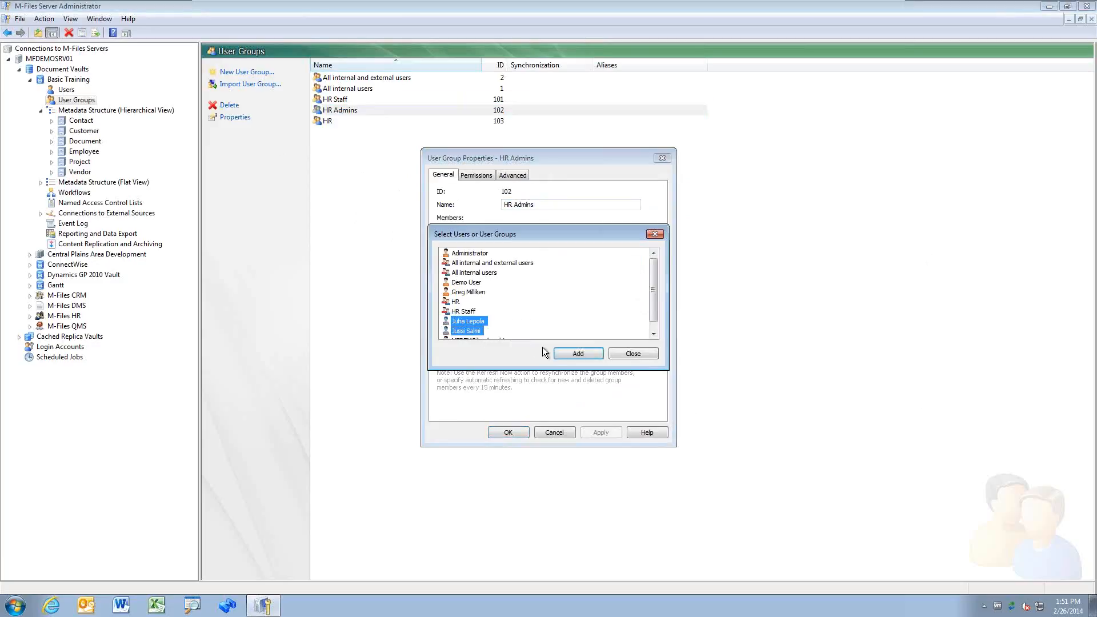
{"action": "left_click", "coordinate": [572, 354]}
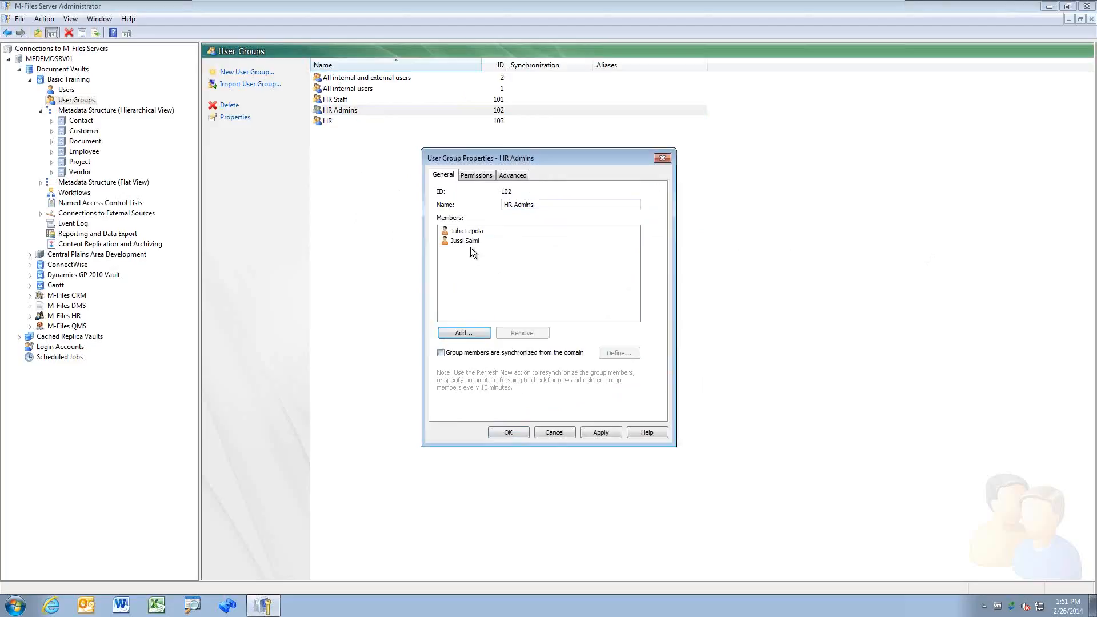
{"action": "left_click", "coordinate": [517, 432]}
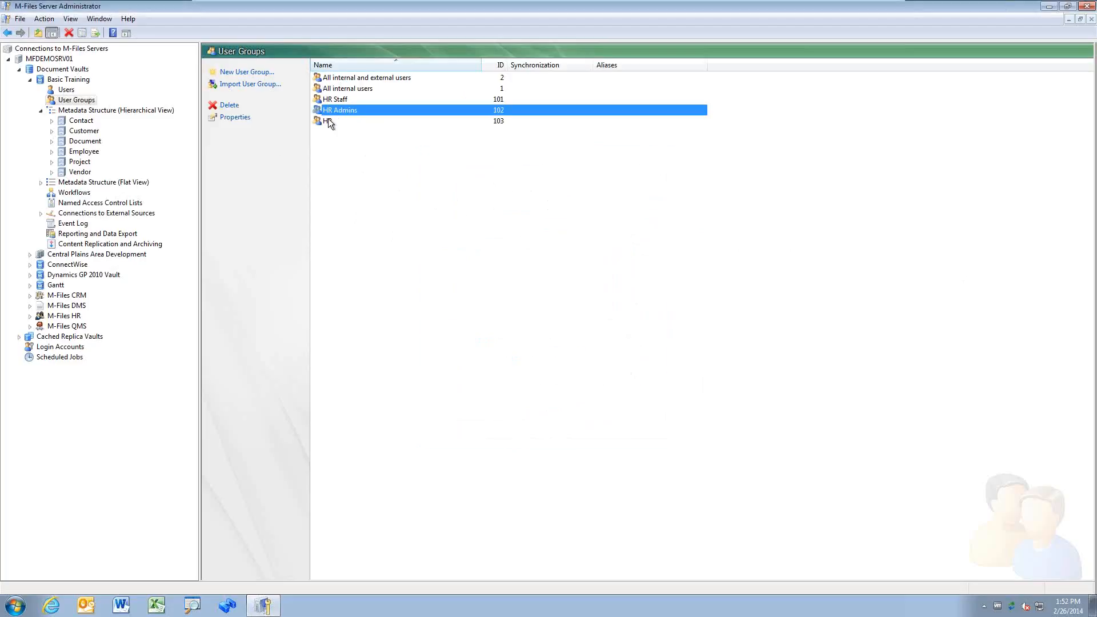
Step: Add the HR Staff and HR Admins groups as members of HR and save
{"action": "double_click", "coordinate": [332, 121]}
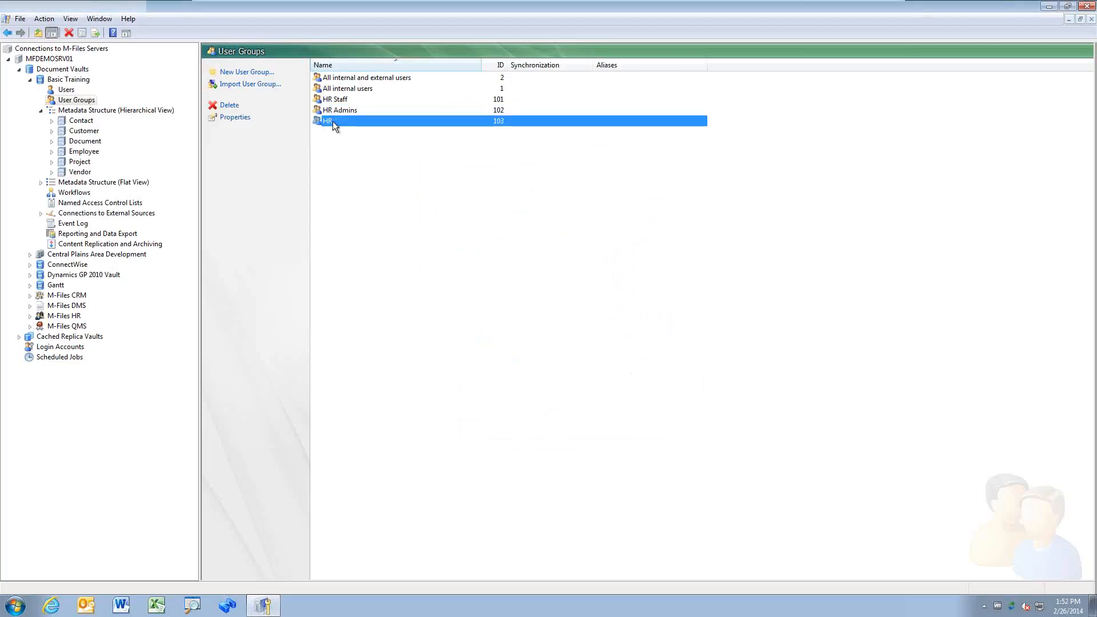
{"action": "left_click", "coordinate": [465, 331]}
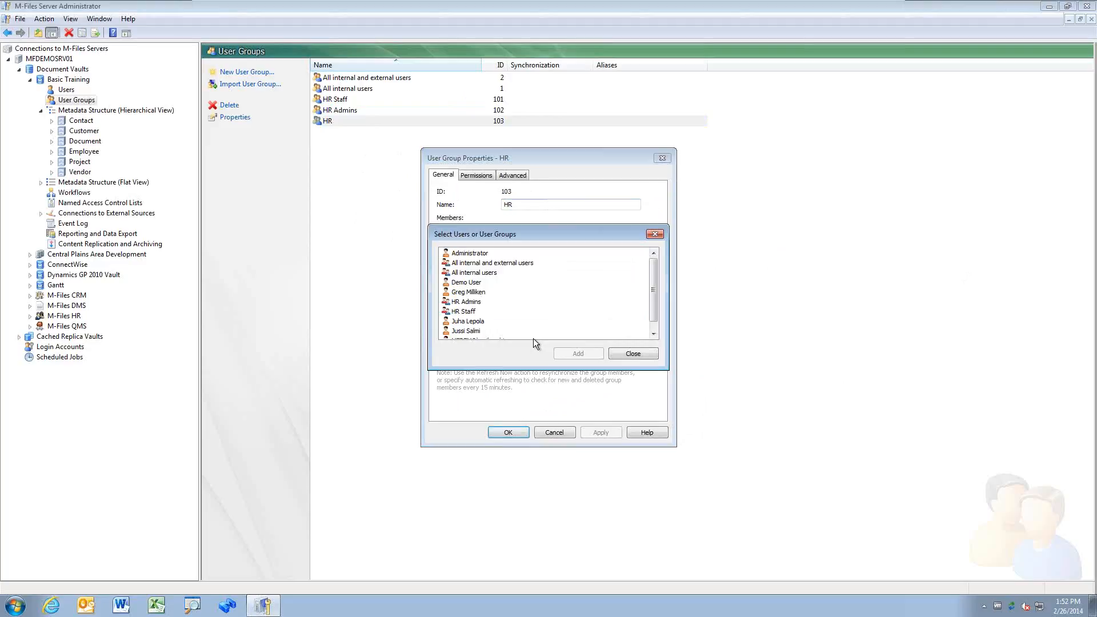
{"action": "left_click", "coordinate": [472, 312]}
{"action": "left_click", "coordinate": [466, 302], "text": "ctrl"}
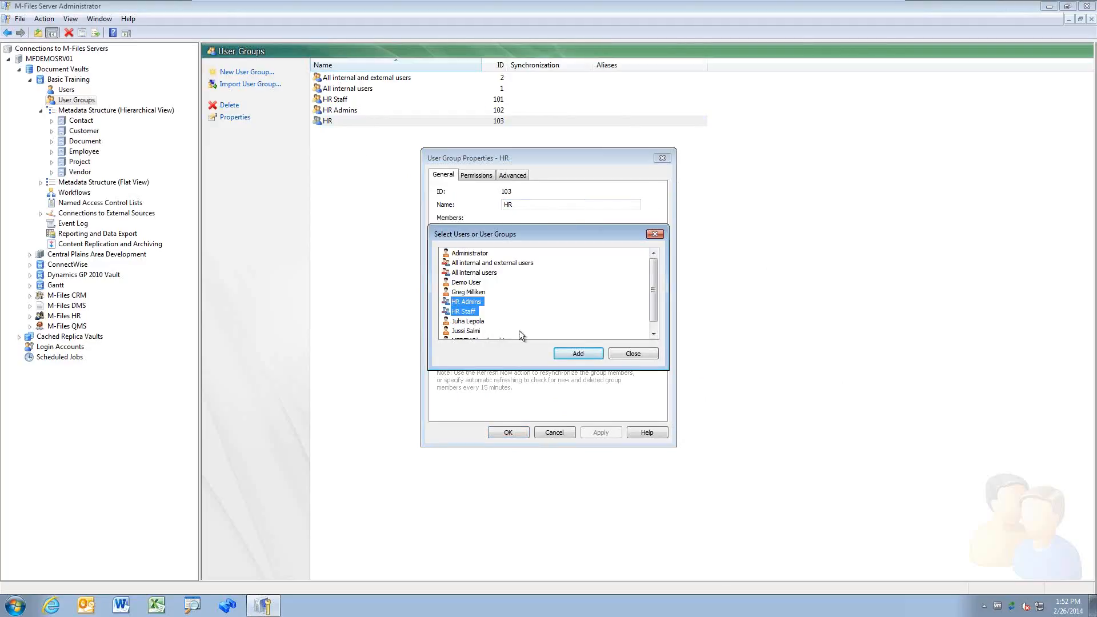
{"action": "left_click", "coordinate": [564, 353]}
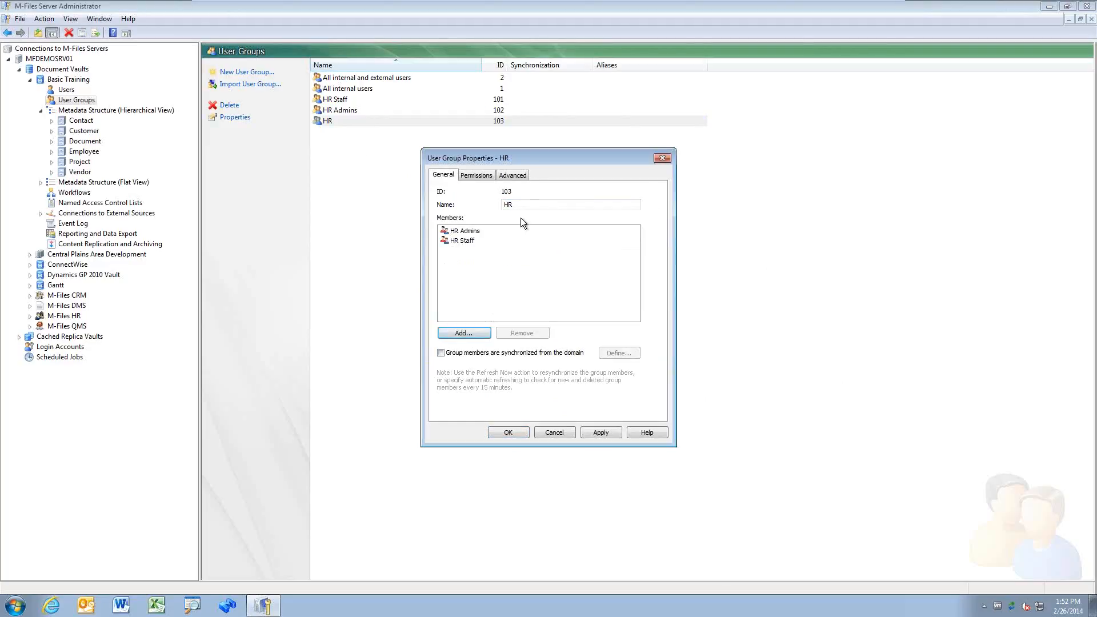
{"action": "left_click", "coordinate": [508, 433]}
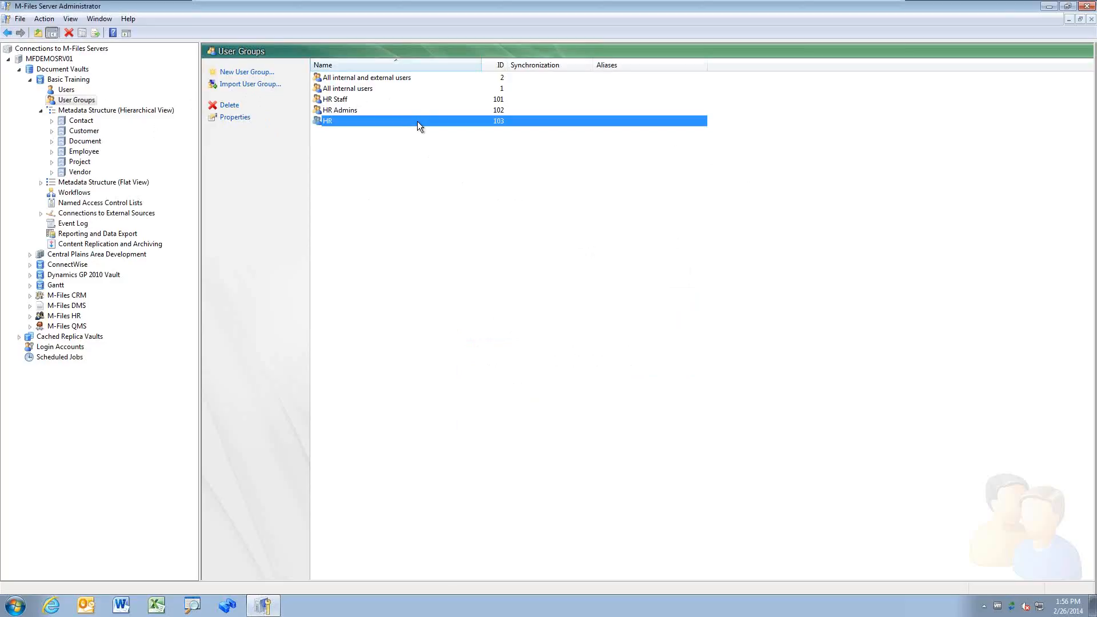
Step: Reopen the HR group's properties to review its HR Admins and HR Staff members
{"action": "double_click", "coordinate": [417, 121]}
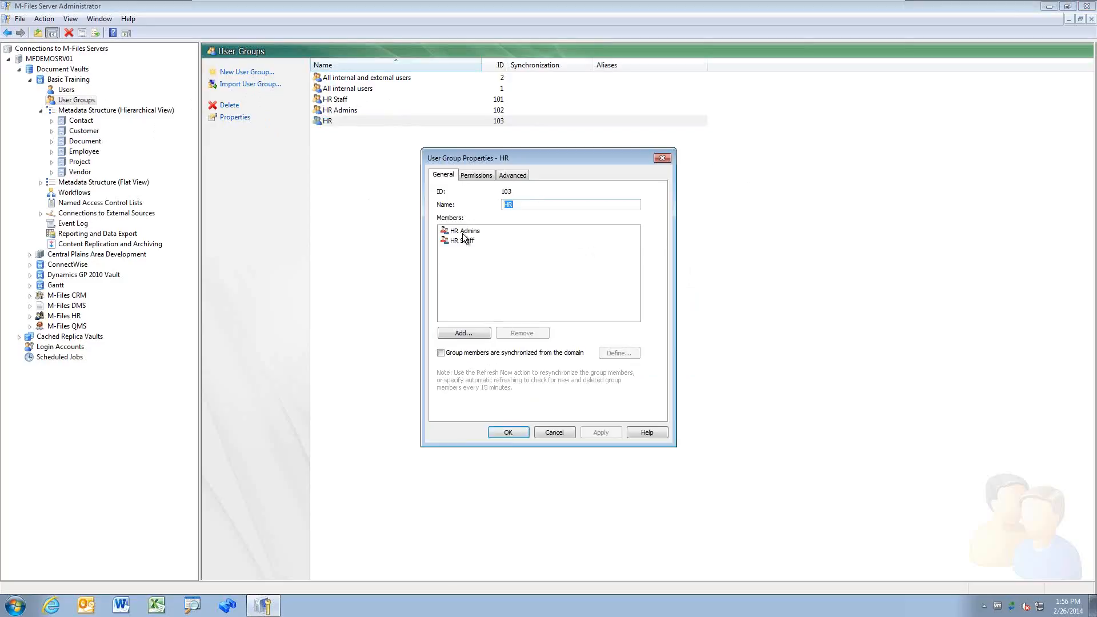
Step: Close the HR properties and remove one of the two users from HR Admins
{"action": "left_click", "coordinate": [554, 433]}
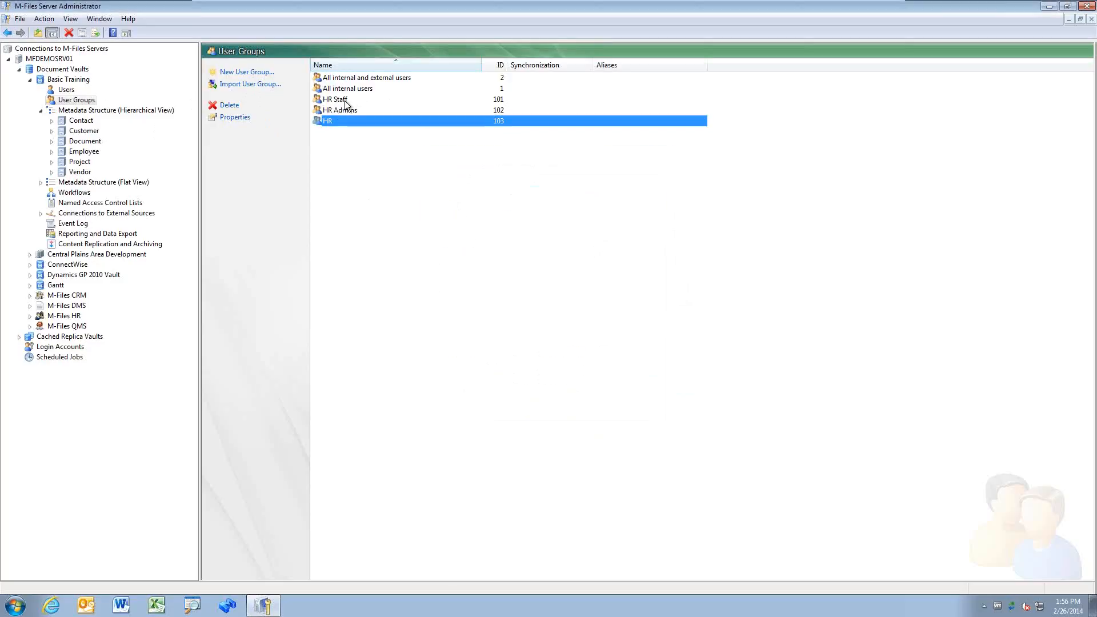
{"action": "double_click", "coordinate": [355, 110]}
{"action": "left_click", "coordinate": [474, 240]}
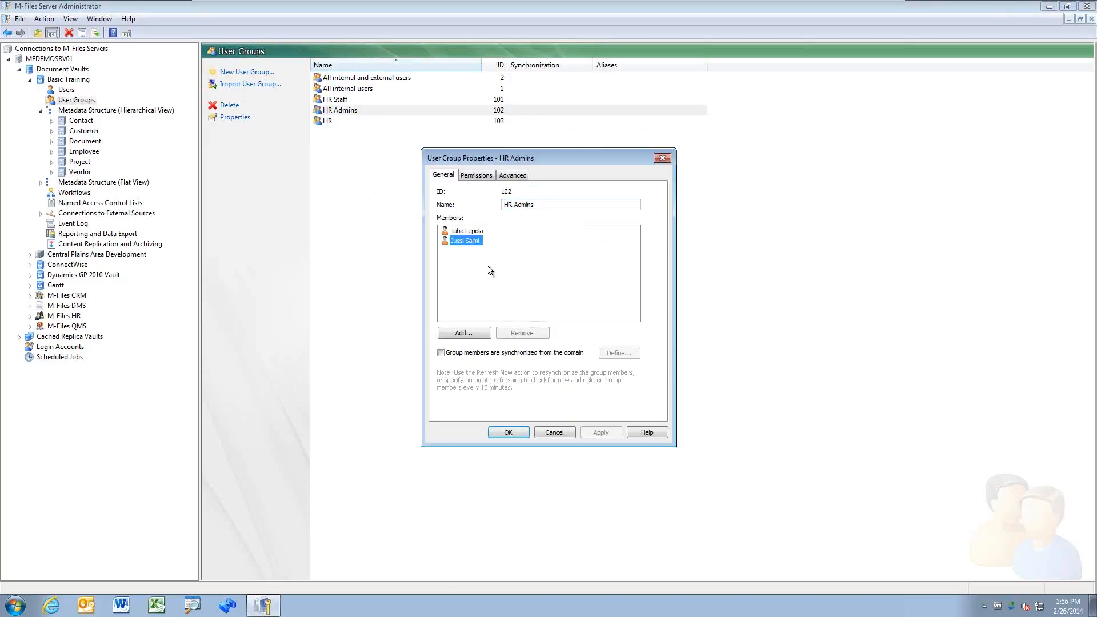
{"action": "left_click", "coordinate": [526, 332]}
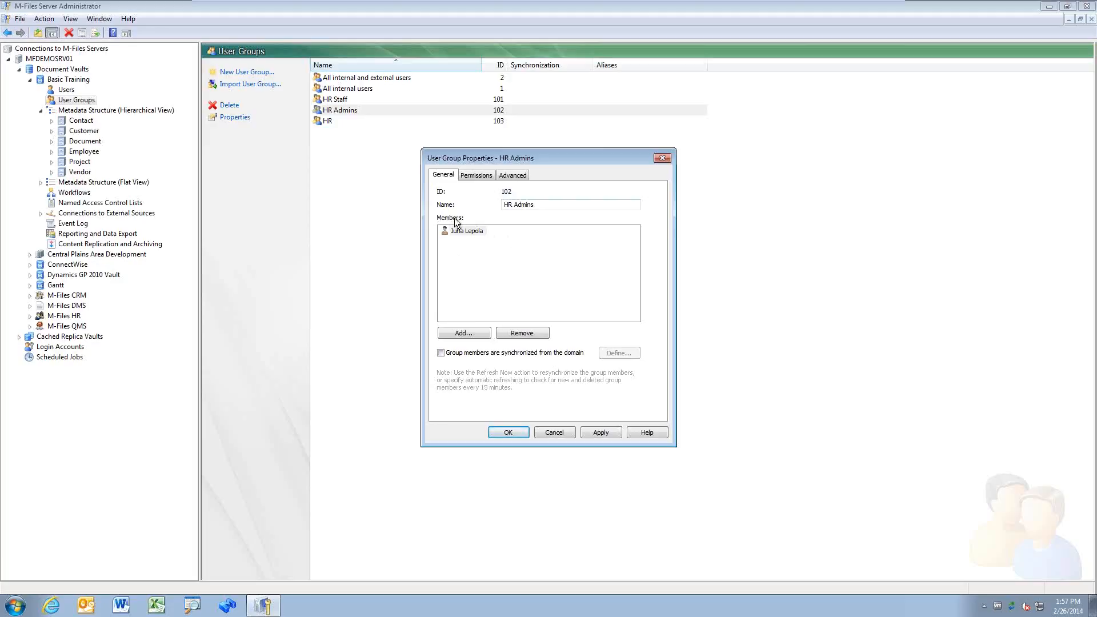
{"action": "left_click", "coordinate": [515, 433]}
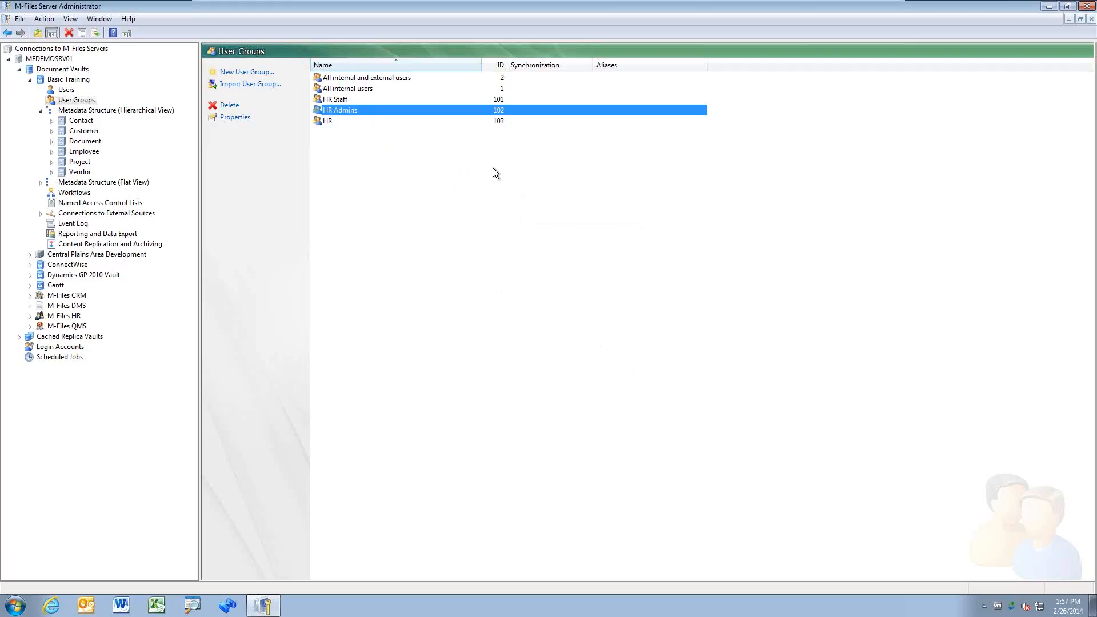
Step: Replace HR Admins' remaining user with a newly added user and save
{"action": "double_click", "coordinate": [386, 111]}
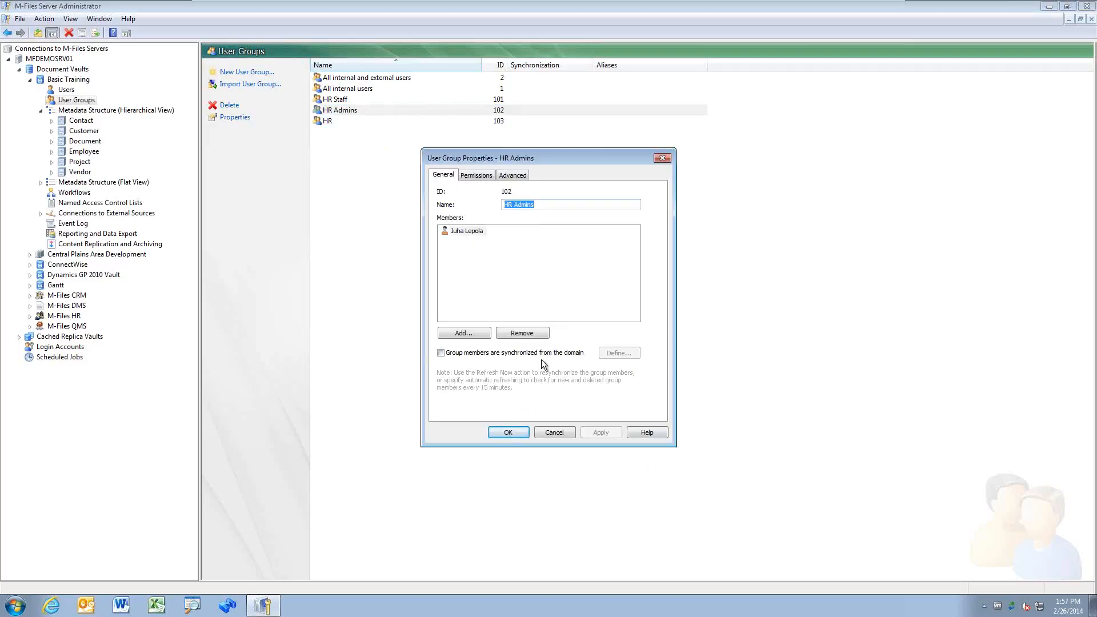
{"action": "left_click", "coordinate": [527, 334]}
{"action": "left_click", "coordinate": [474, 335]}
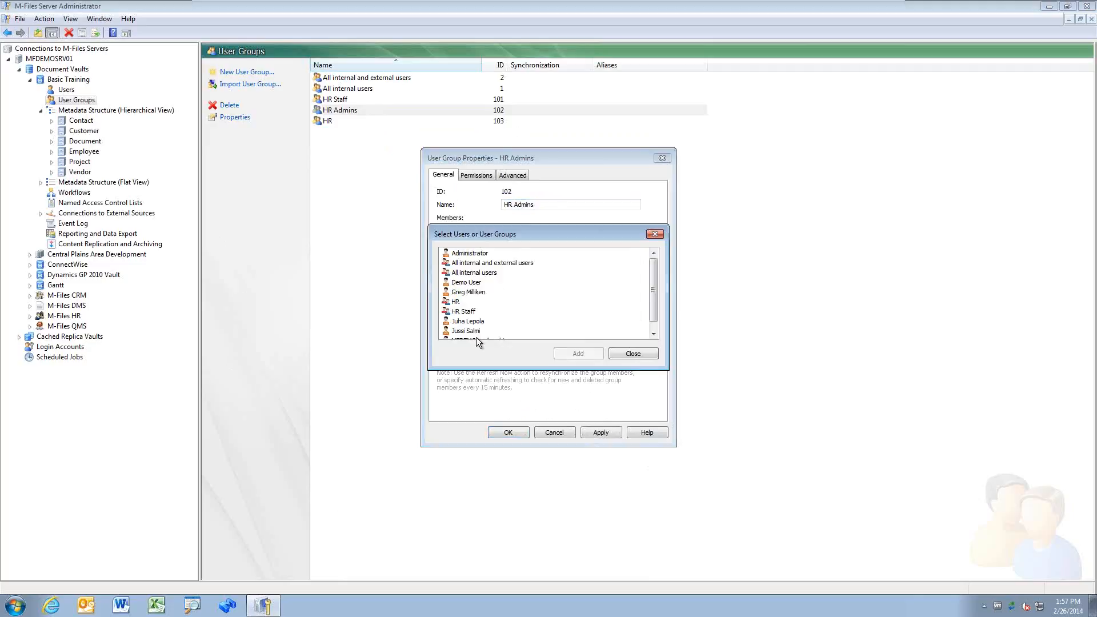
{"action": "double_click", "coordinate": [476, 294]}
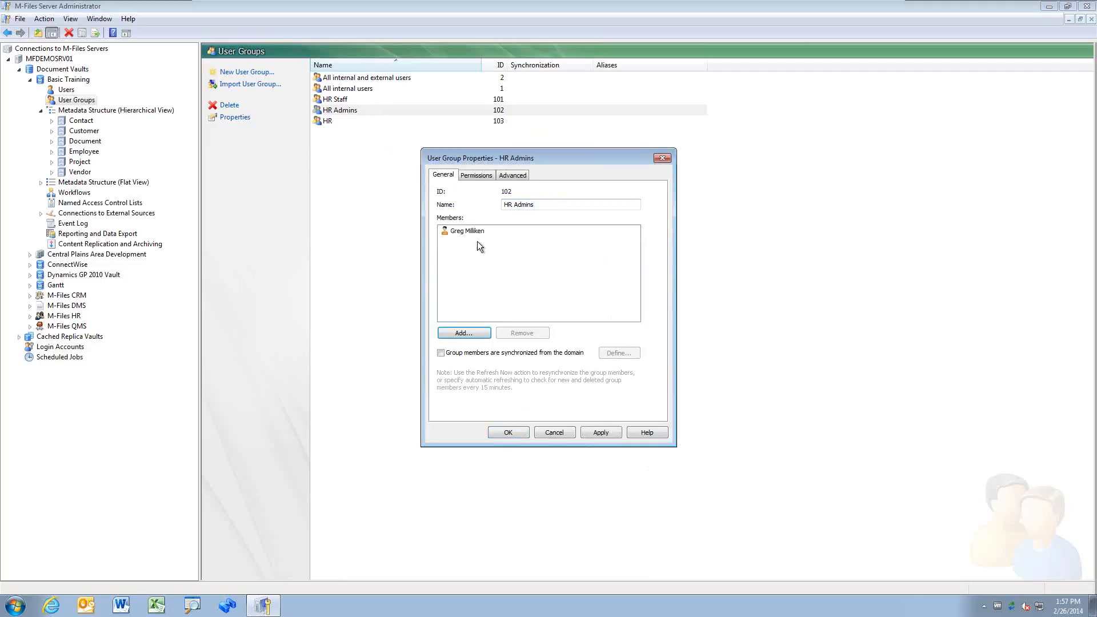
{"action": "left_click", "coordinate": [508, 432]}
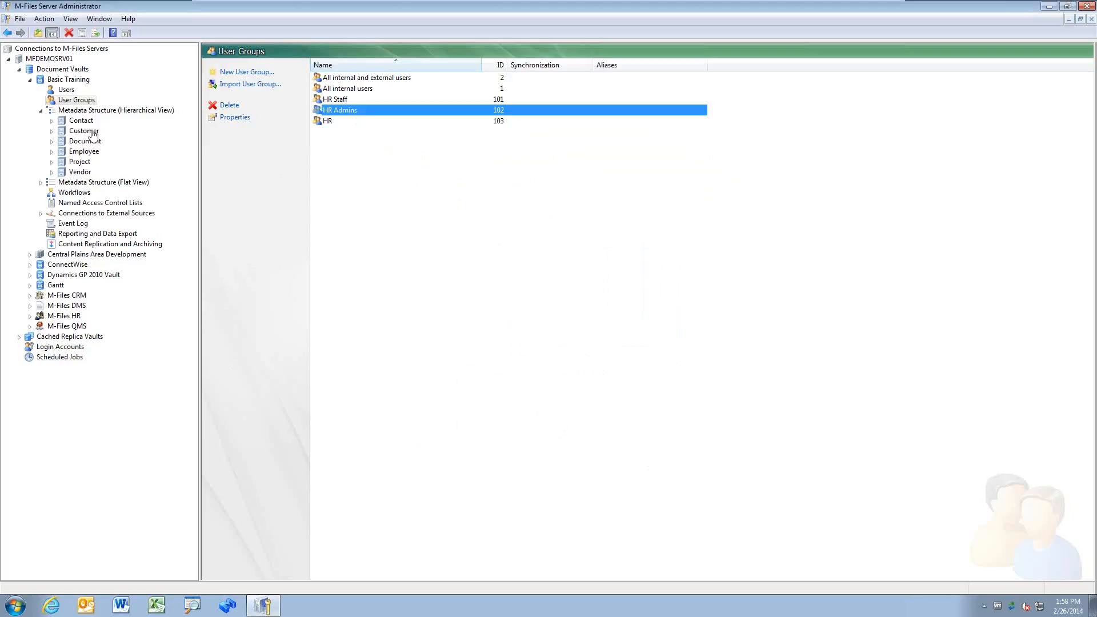
Step: Switch Metadata Structure to Flat View and select States/Provinces under Value Lists
{"action": "left_click", "coordinate": [42, 112]}
{"action": "left_click", "coordinate": [43, 120]}
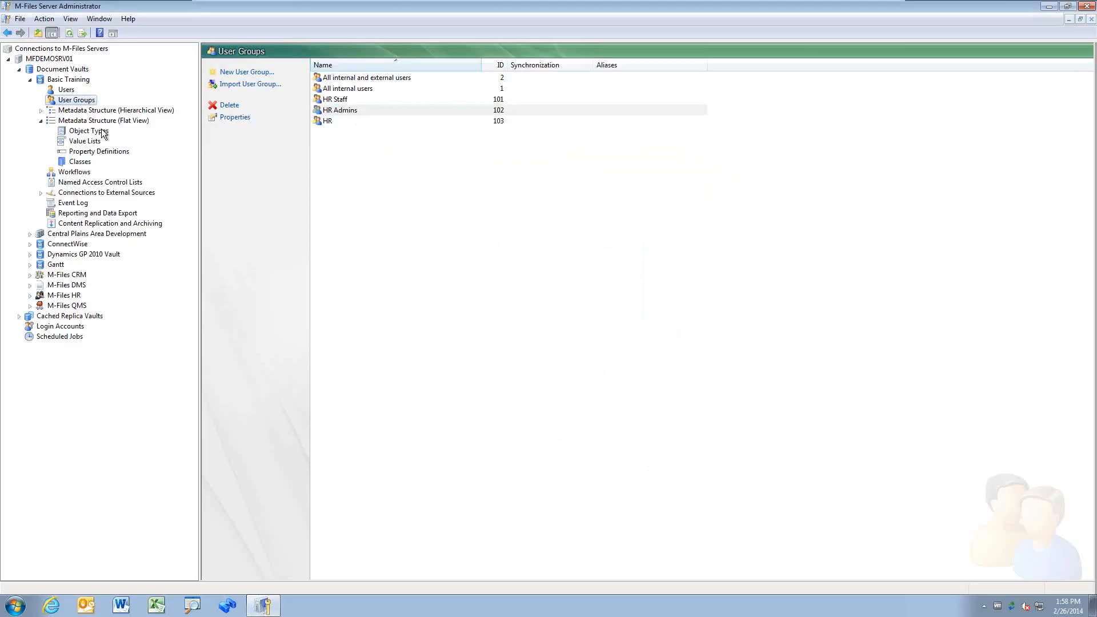
{"action": "left_click", "coordinate": [102, 134]}
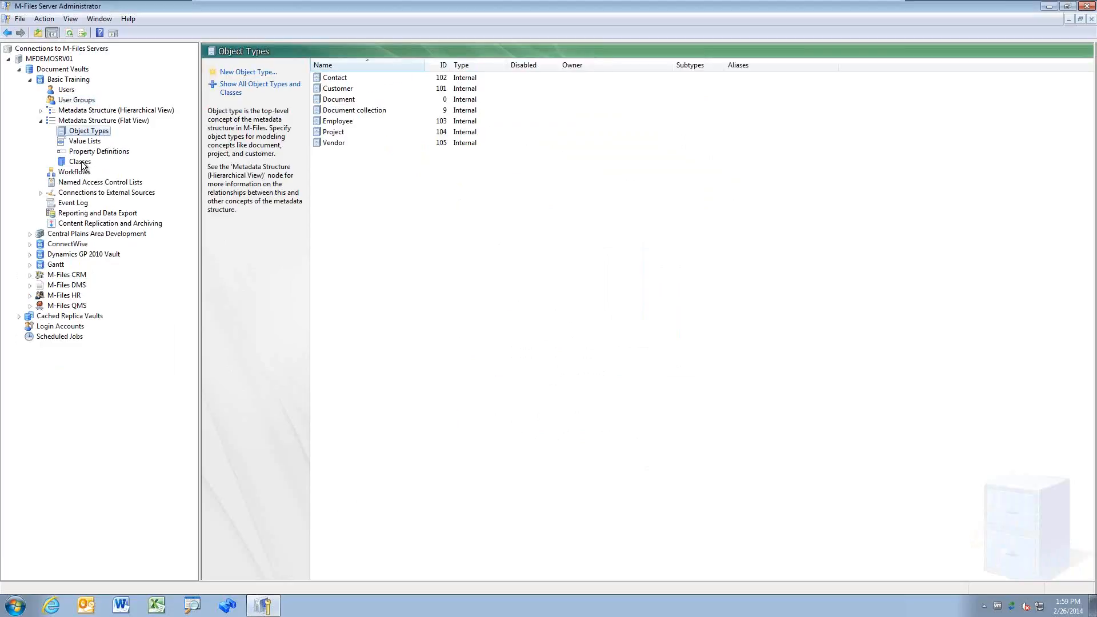
{"action": "left_click", "coordinate": [80, 162]}
{"action": "left_click", "coordinate": [99, 151]}
{"action": "left_click", "coordinate": [85, 141]}
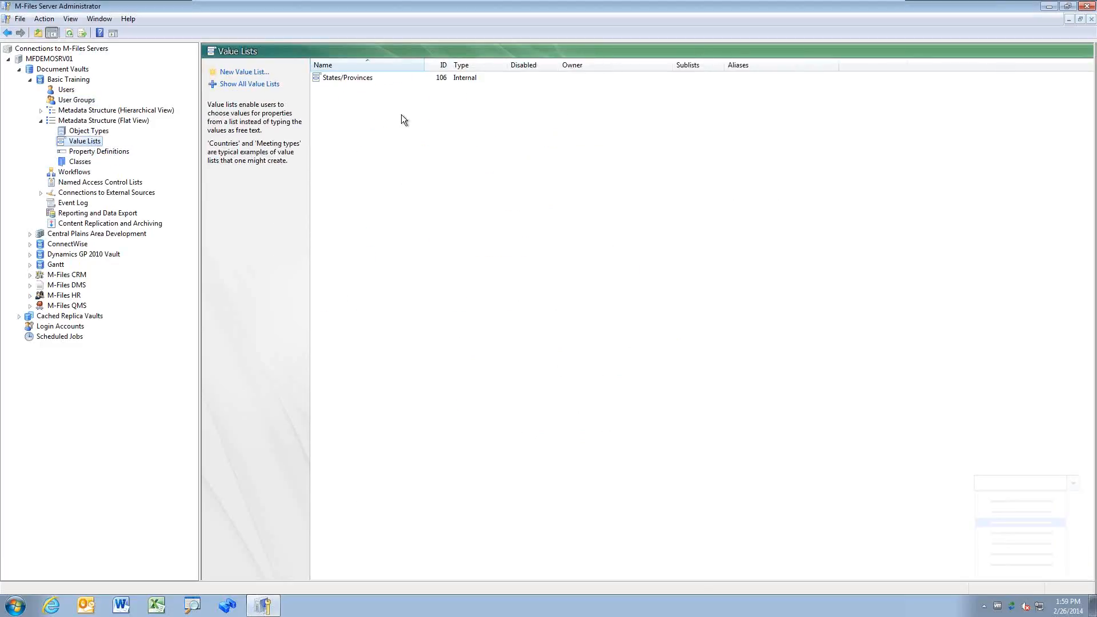
{"action": "left_click", "coordinate": [361, 80]}
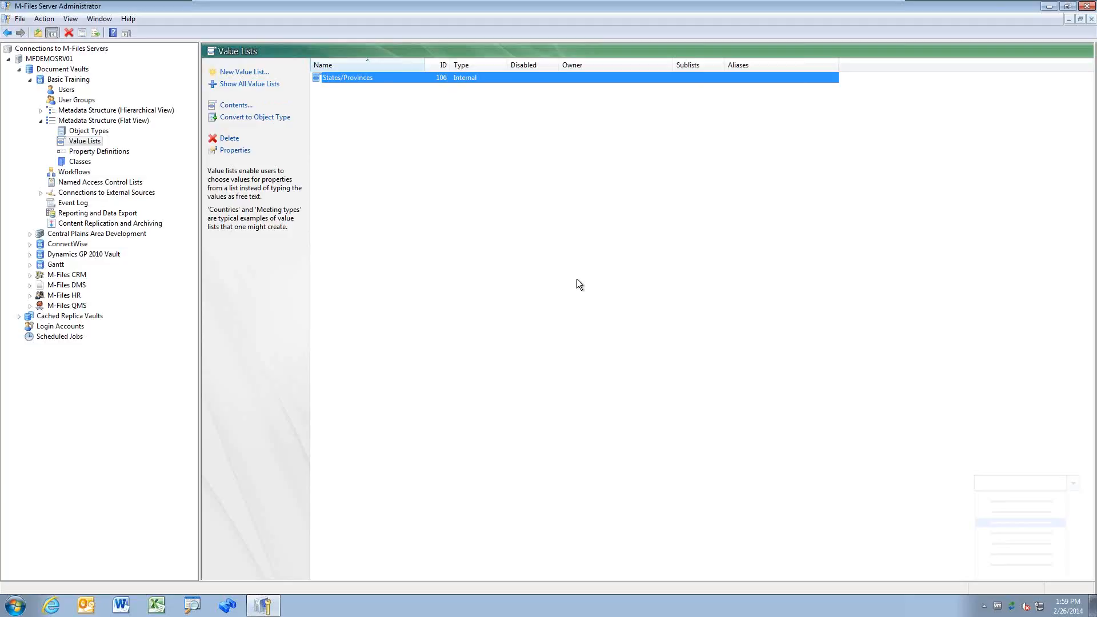
Step: Open the States/Provinces contents window showing the values TX, NY and CA
{"action": "double_click", "coordinate": [380, 78]}
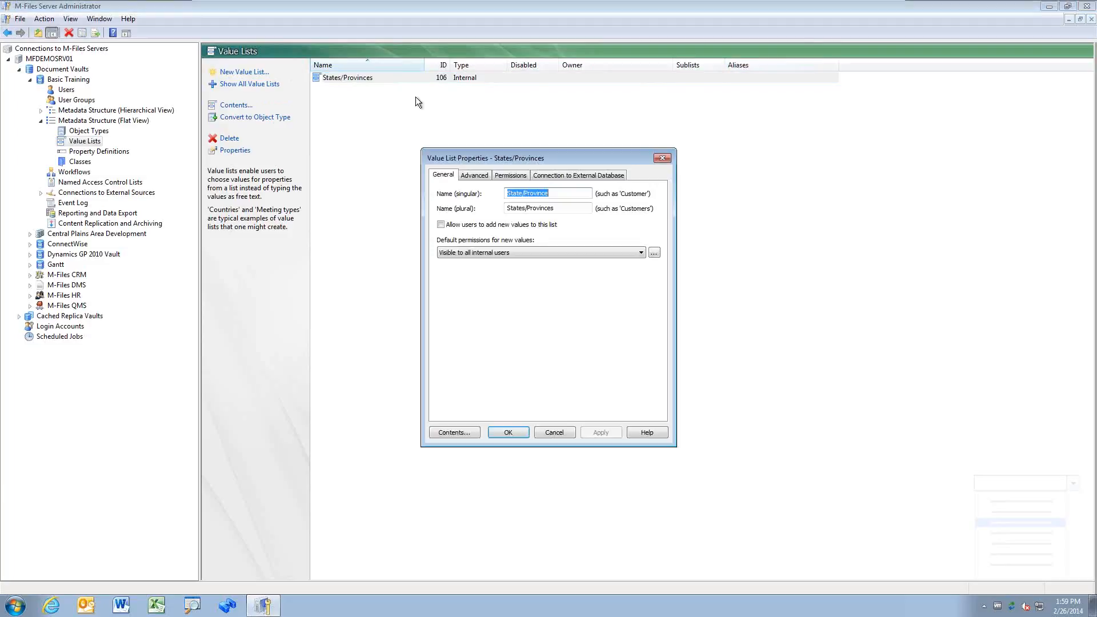
{"action": "left_click", "coordinate": [464, 434]}
{"action": "left_click", "coordinate": [398, 148]}
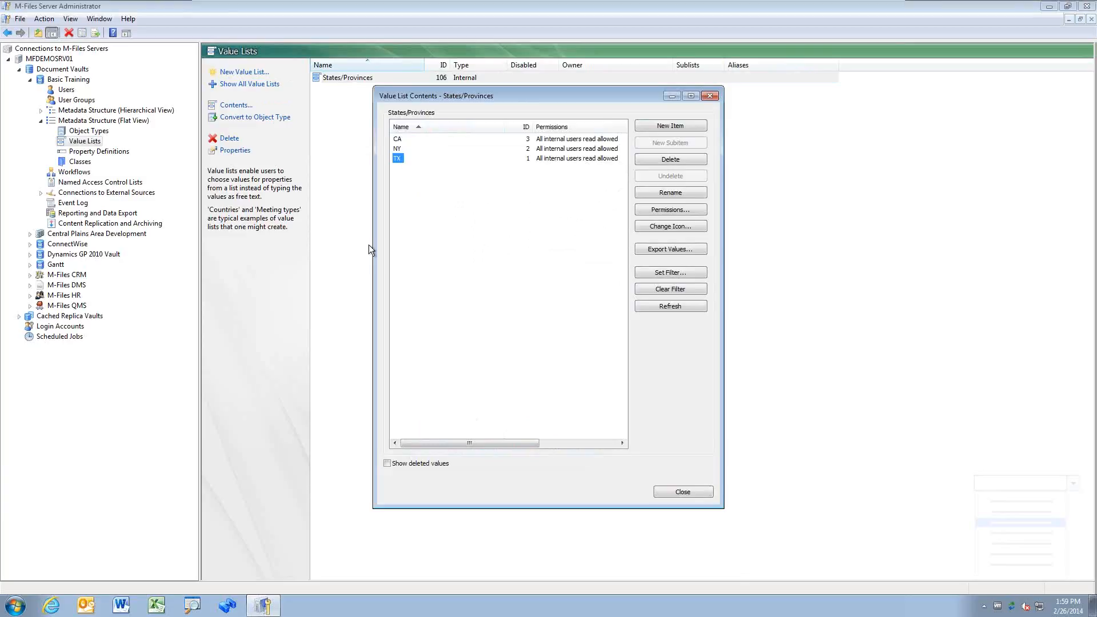
{"action": "key", "text": "Right"}
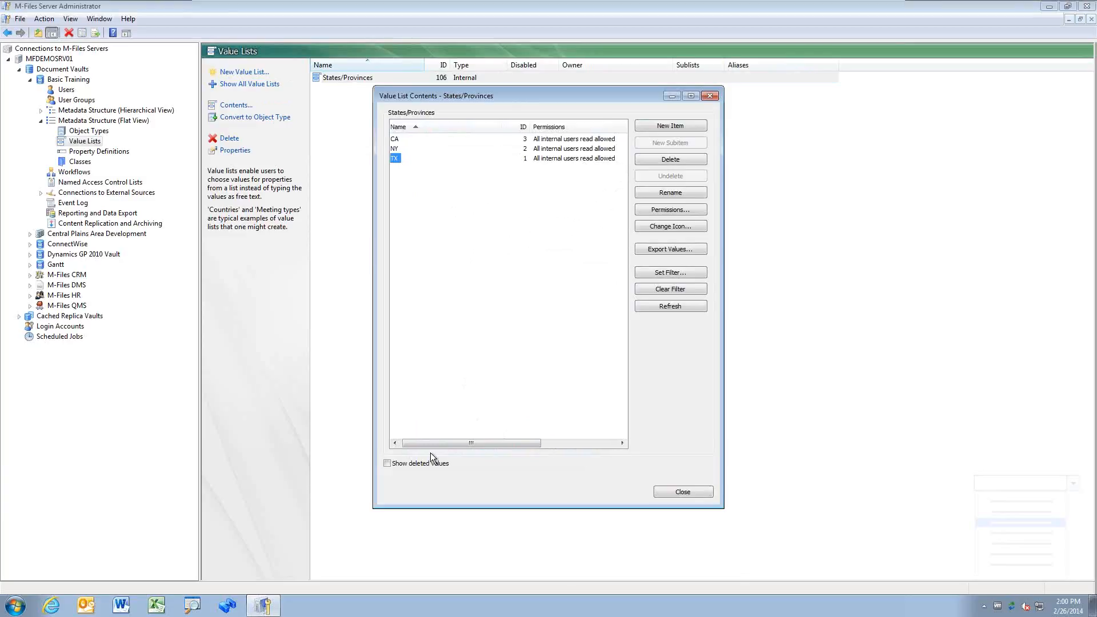
{"action": "left_click_drag", "start_coordinate": [439, 444], "coordinate": [405, 385]}
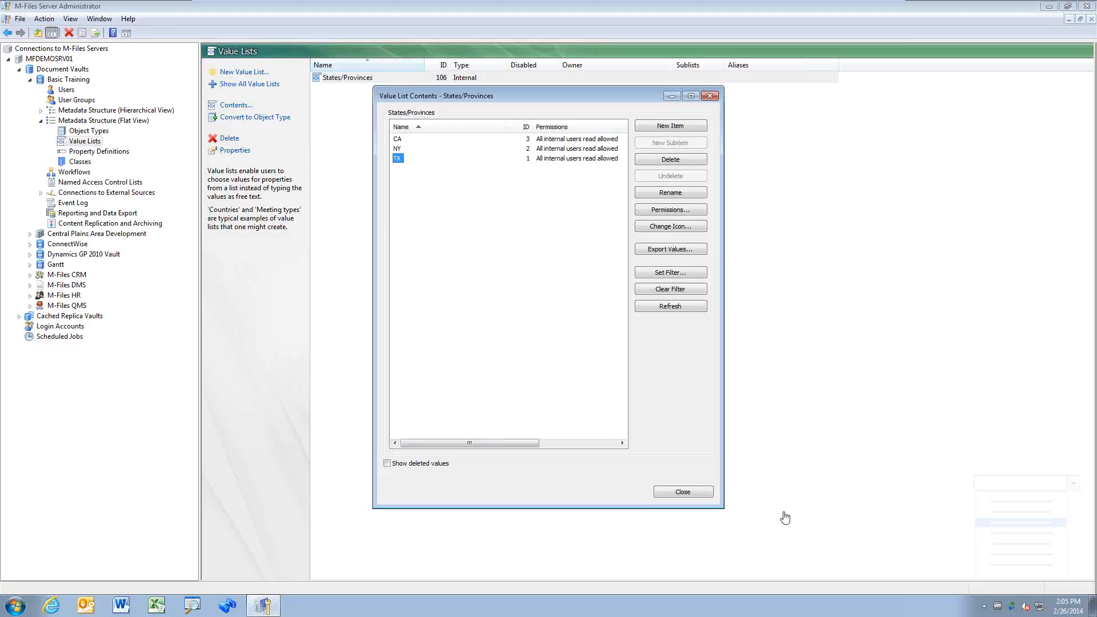
Step: Close the States/Provinces contents window listing CA, NY and TX
{"action": "left_click", "coordinate": [684, 493]}
Step: Close the properties, reselect States/Provinces and convert it to an object type, confirming Yes
{"action": "left_click", "coordinate": [663, 158]}
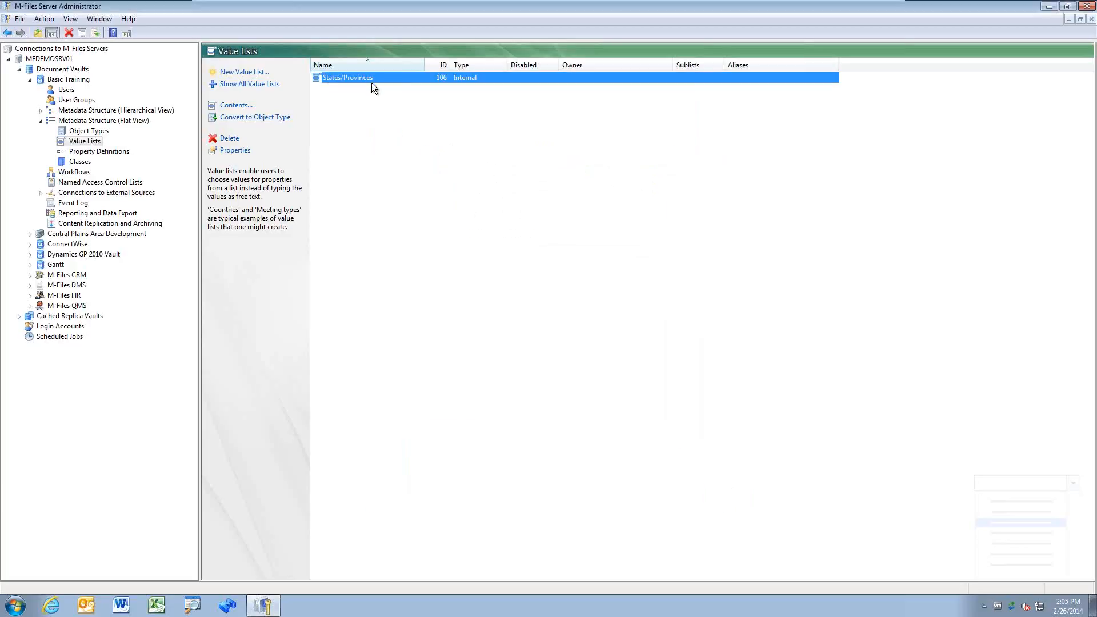
{"action": "left_click", "coordinate": [240, 118]}
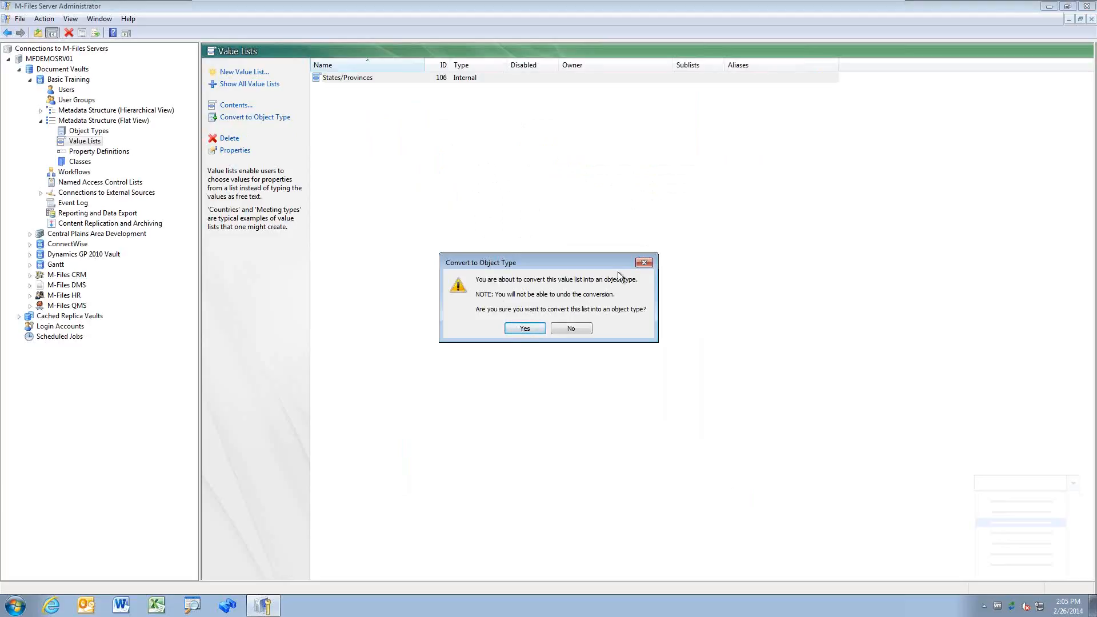
{"action": "left_click", "coordinate": [643, 262]}
{"action": "left_click", "coordinate": [594, 271]}
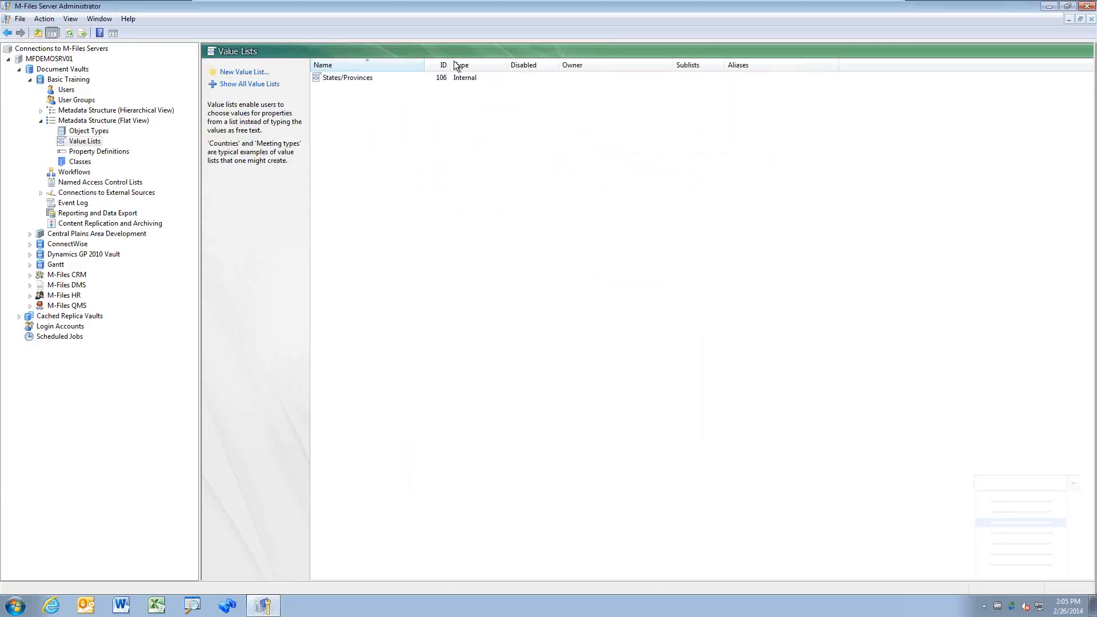
{"action": "left_click", "coordinate": [337, 76]}
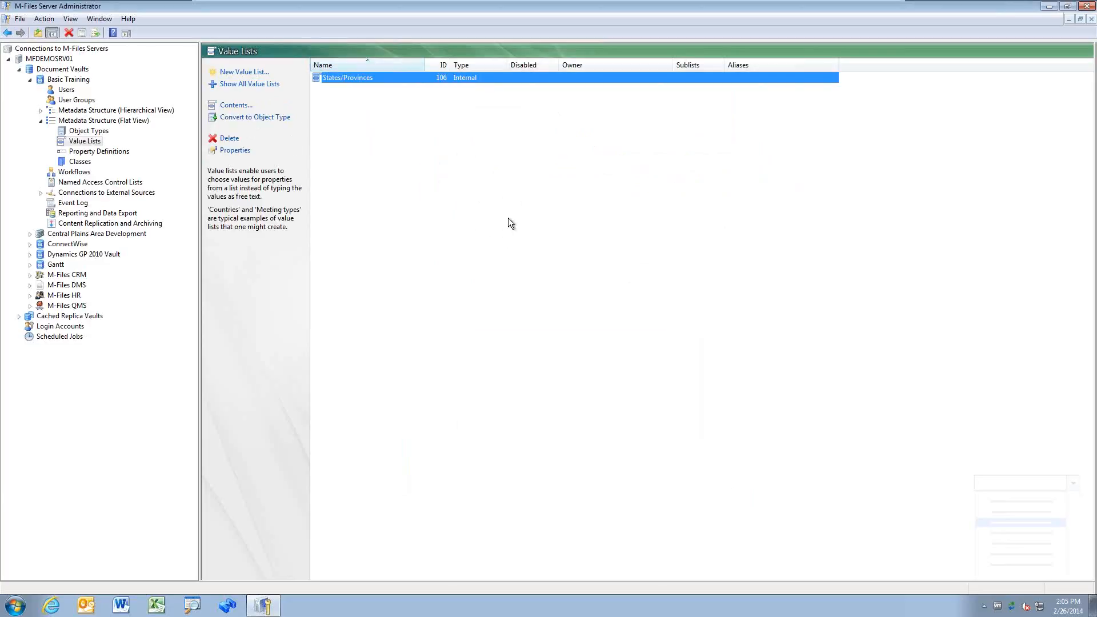
{"action": "left_click", "coordinate": [260, 117]}
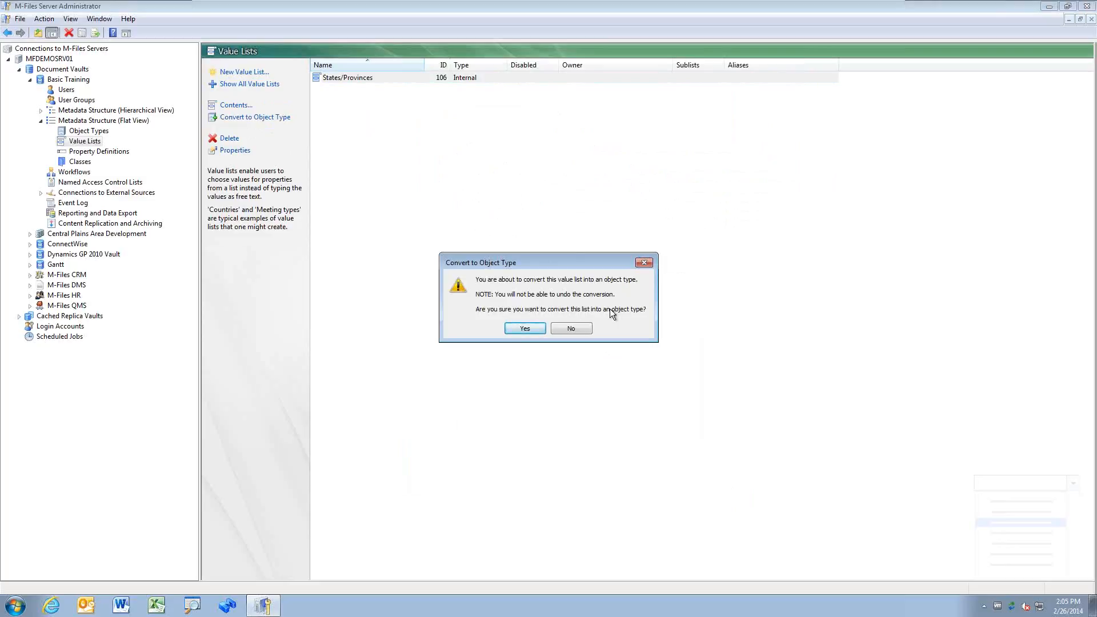
{"action": "left_click", "coordinate": [529, 330]}
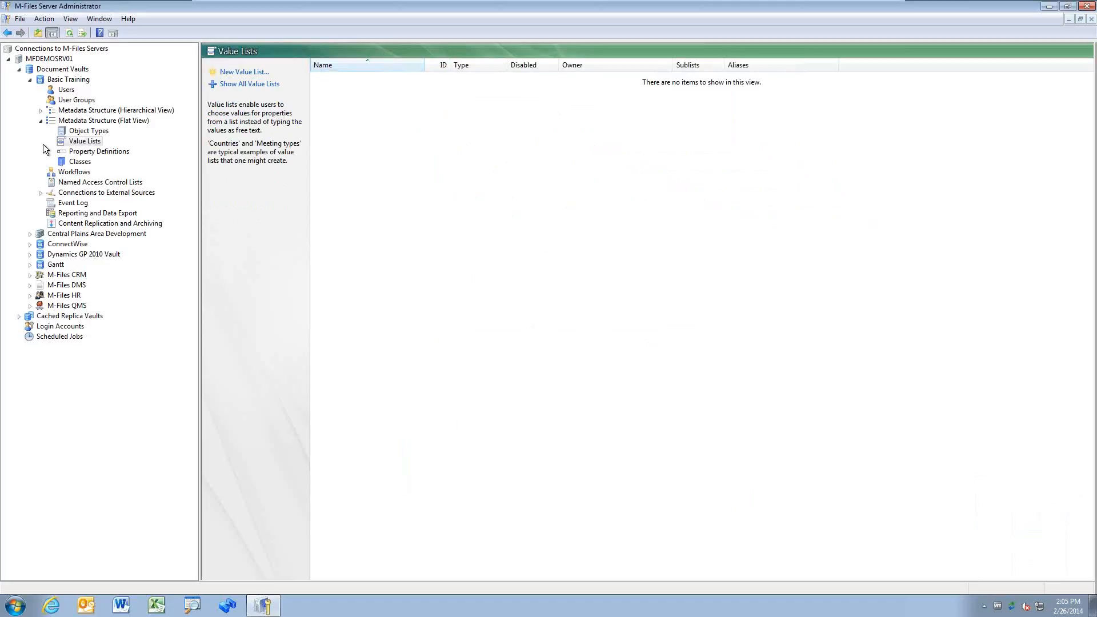
Step: Expand the hierarchical tree to State/Province > State/Province class and its Name or title property
{"action": "left_click", "coordinate": [41, 110]}
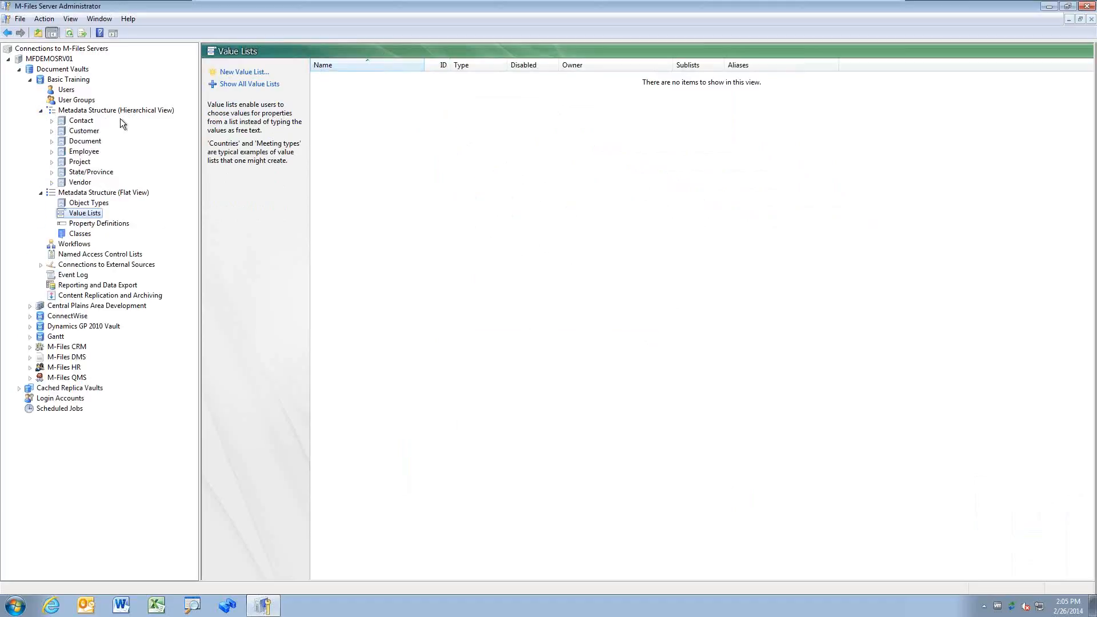
{"action": "left_click", "coordinate": [51, 173]}
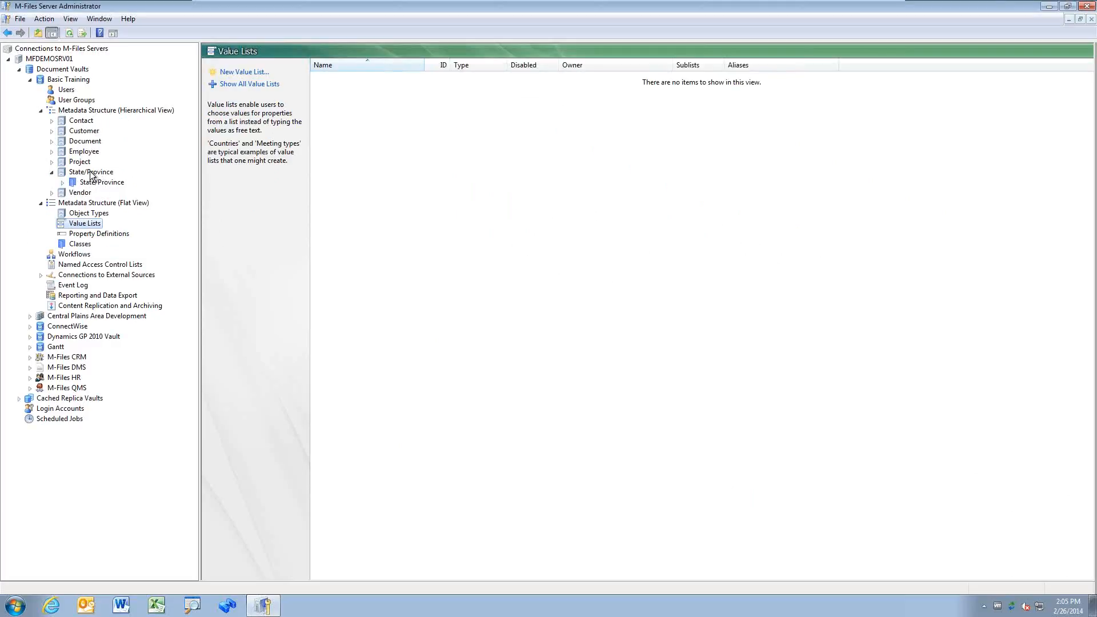
{"action": "left_click", "coordinate": [52, 121]}
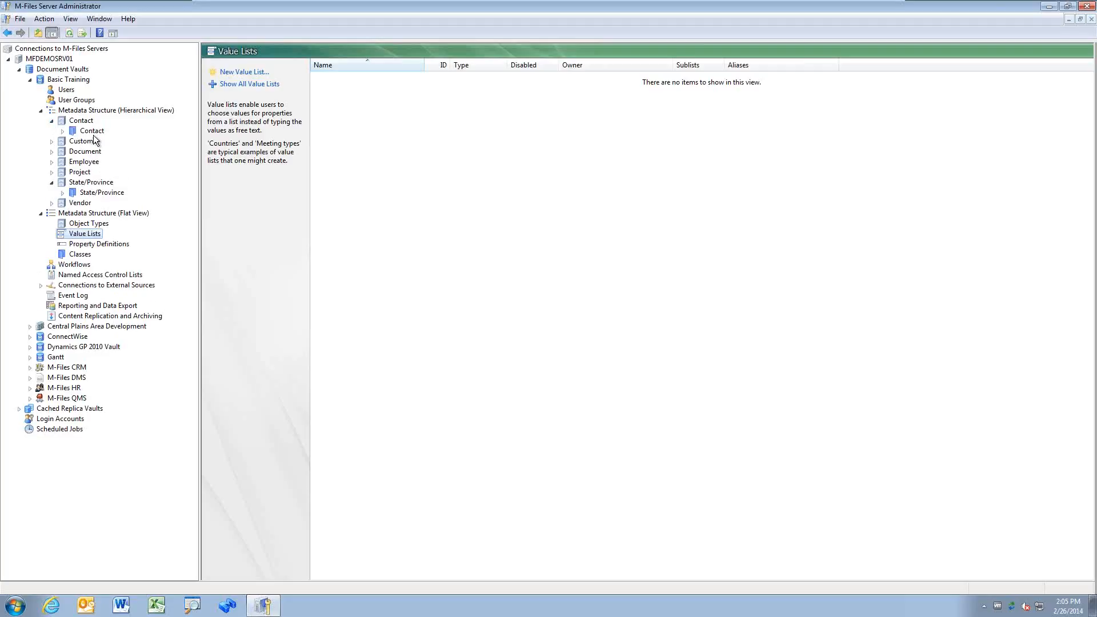
{"action": "left_click", "coordinate": [52, 121]}
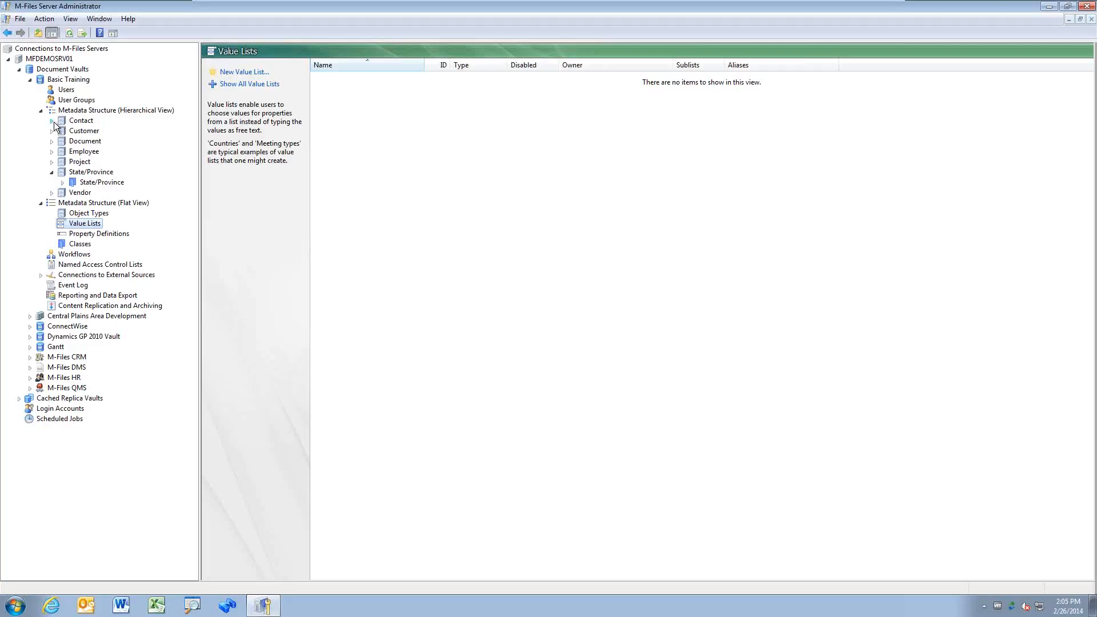
{"action": "left_click", "coordinate": [62, 183]}
{"action": "left_click", "coordinate": [115, 192]}
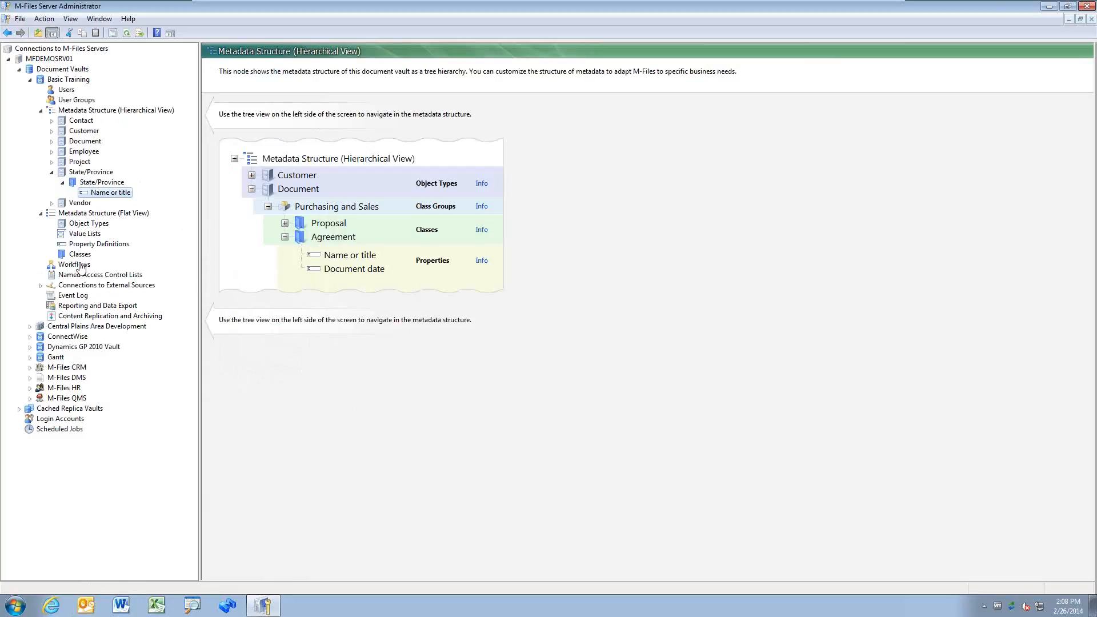
Step: Collapse State/Province and show all object types and classes, built-in ones included
{"action": "left_click", "coordinate": [52, 173]}
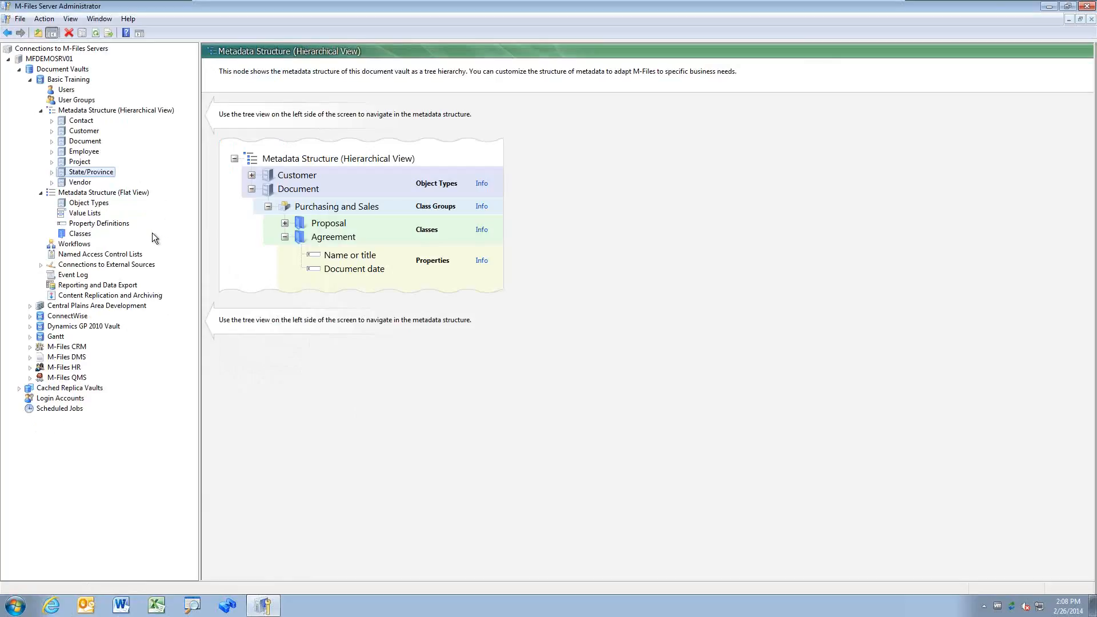
{"action": "left_click", "coordinate": [79, 234]}
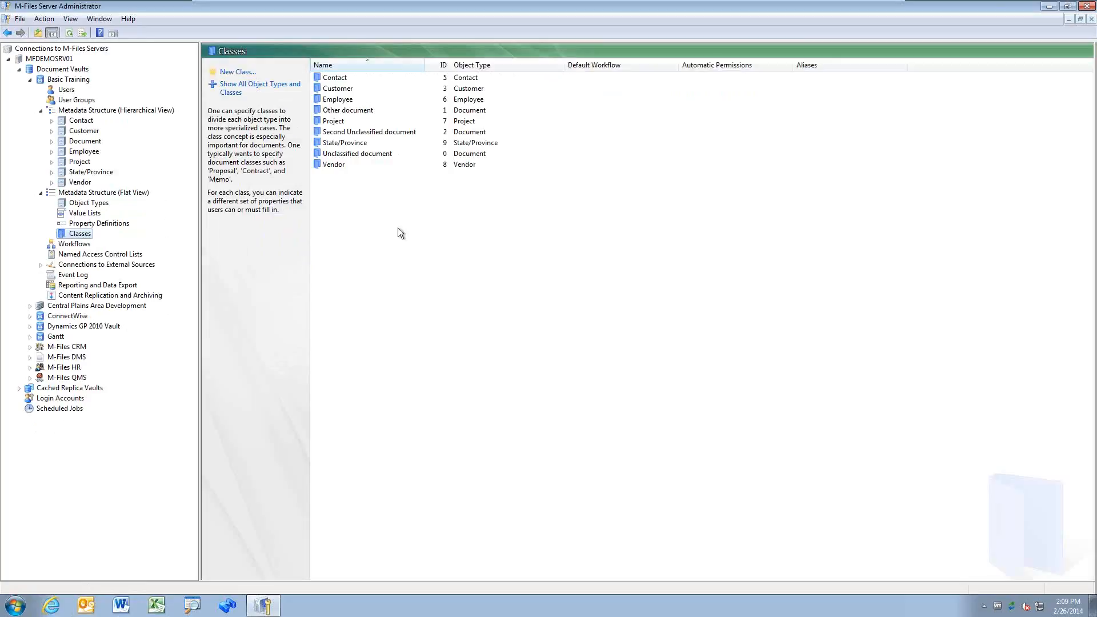
{"action": "left_click", "coordinate": [89, 205]}
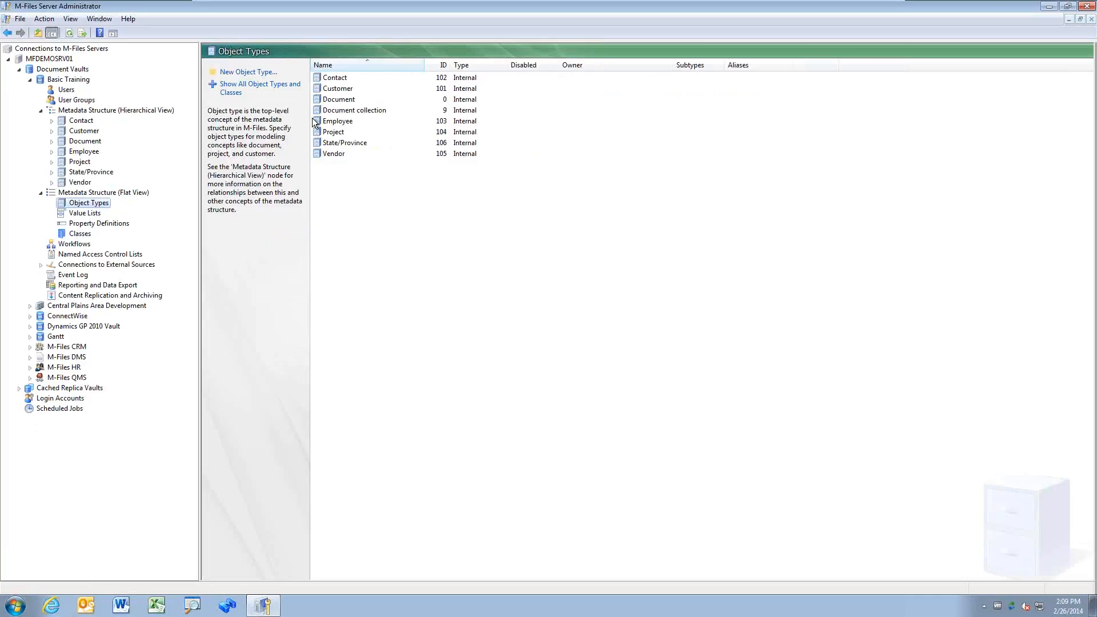
{"action": "left_click", "coordinate": [283, 91]}
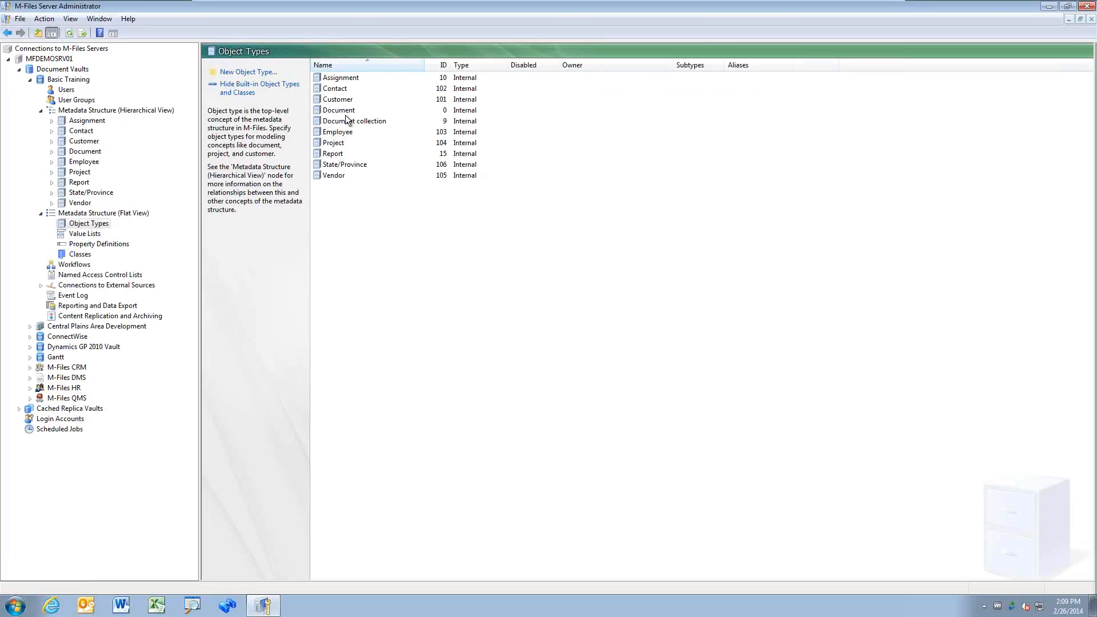
Step: Show all value lists including built-in ones, then list the property definitions
{"action": "left_click", "coordinate": [93, 233]}
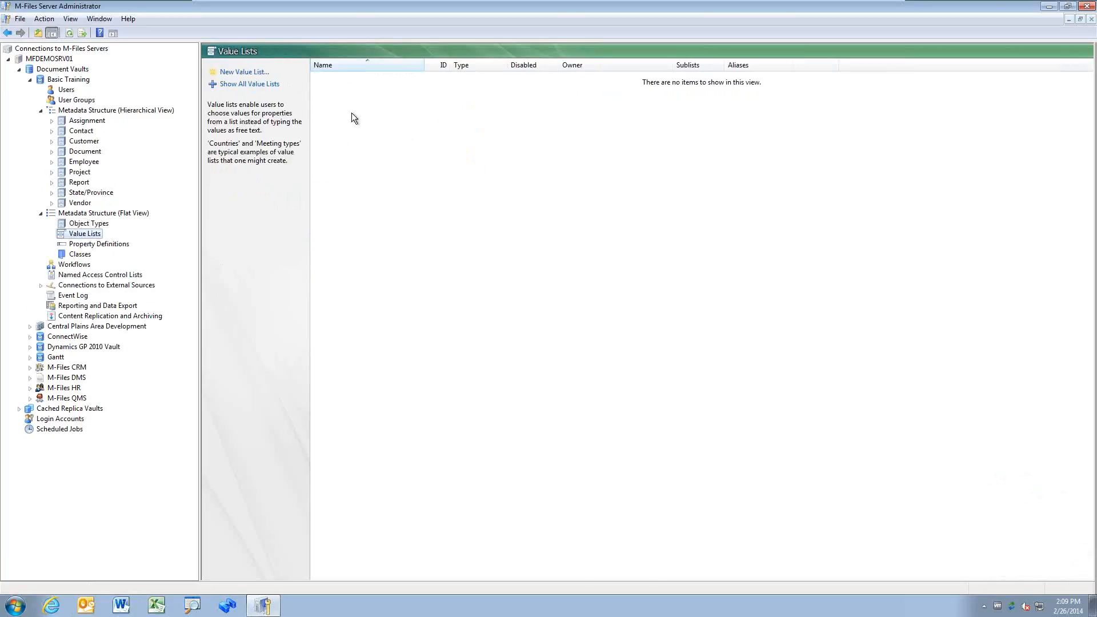
{"action": "left_click", "coordinate": [246, 84]}
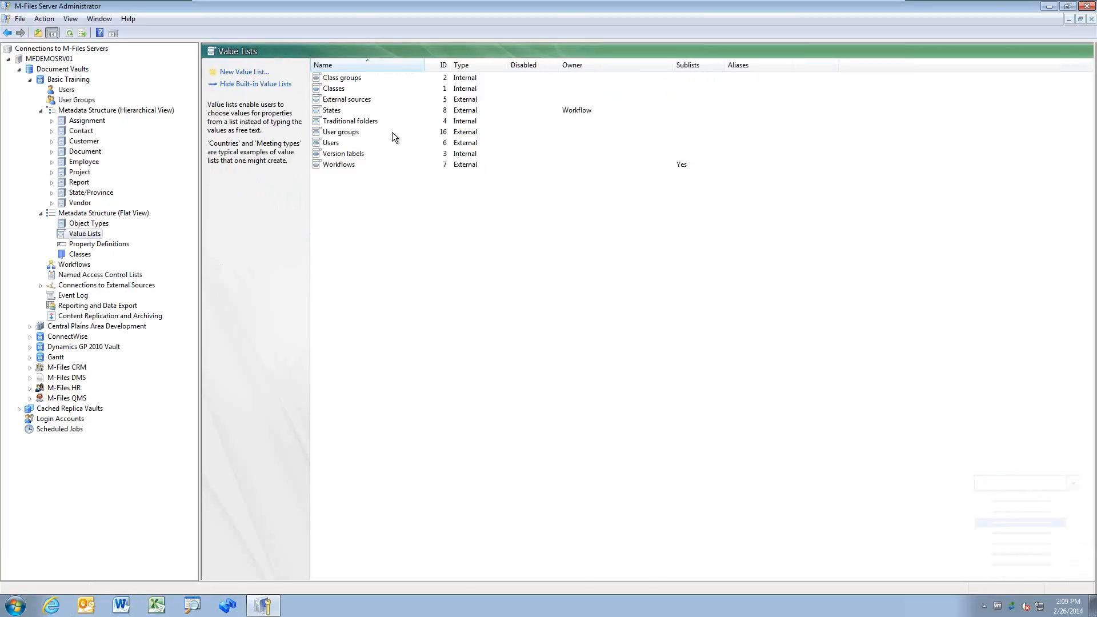
{"action": "left_click", "coordinate": [112, 245]}
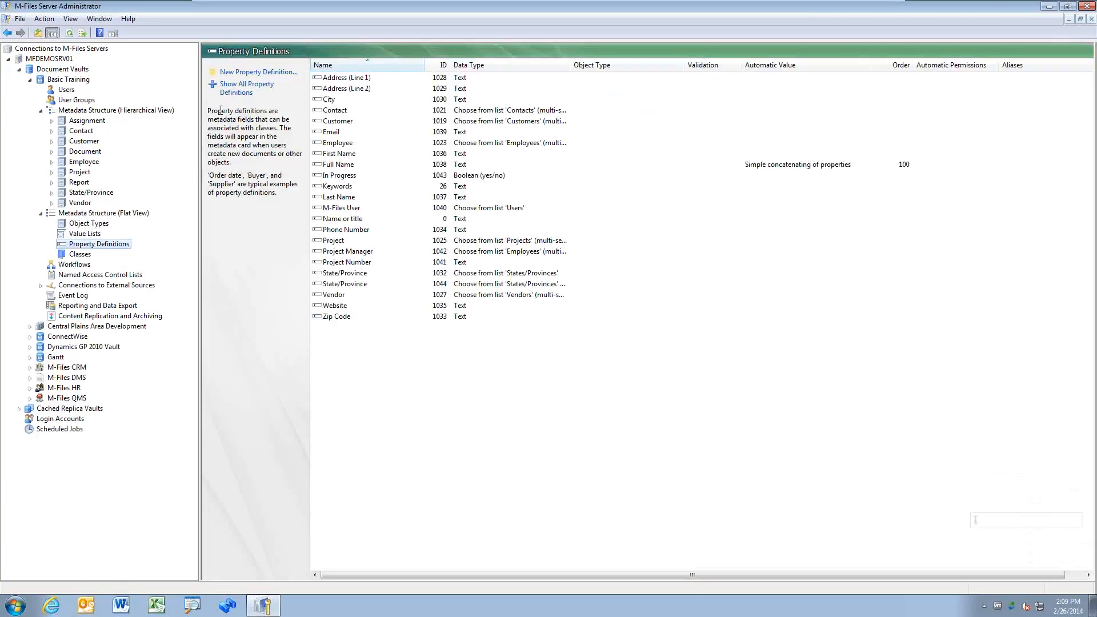
Step: Sort property definitions by ID and browse down to Class groups and Owner (Customer)
{"action": "left_click", "coordinate": [80, 255]}
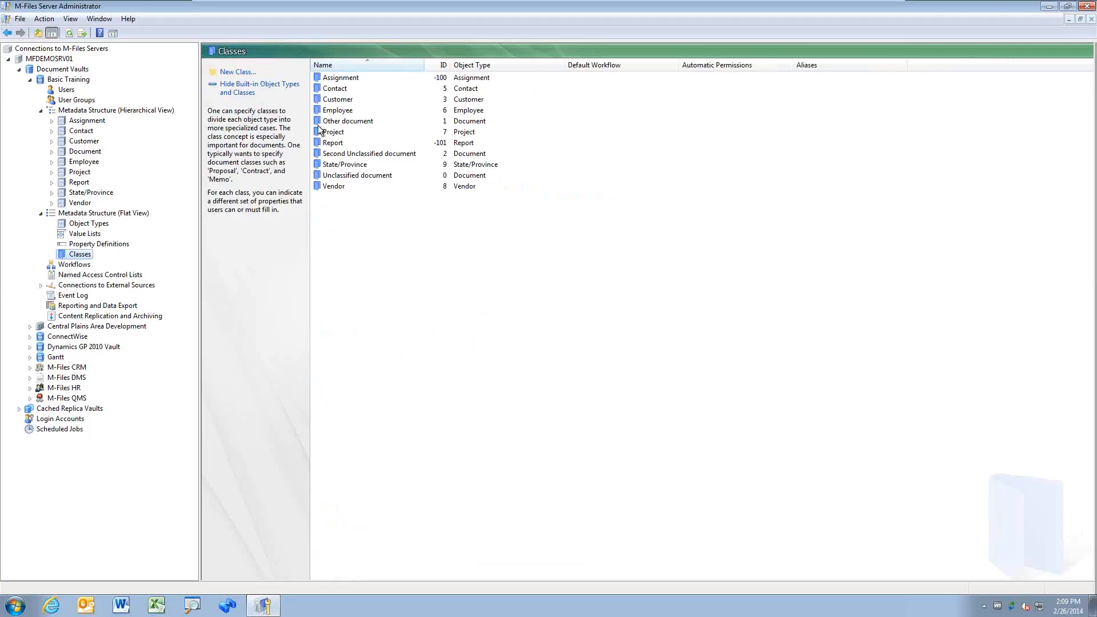
{"action": "left_click", "coordinate": [115, 245]}
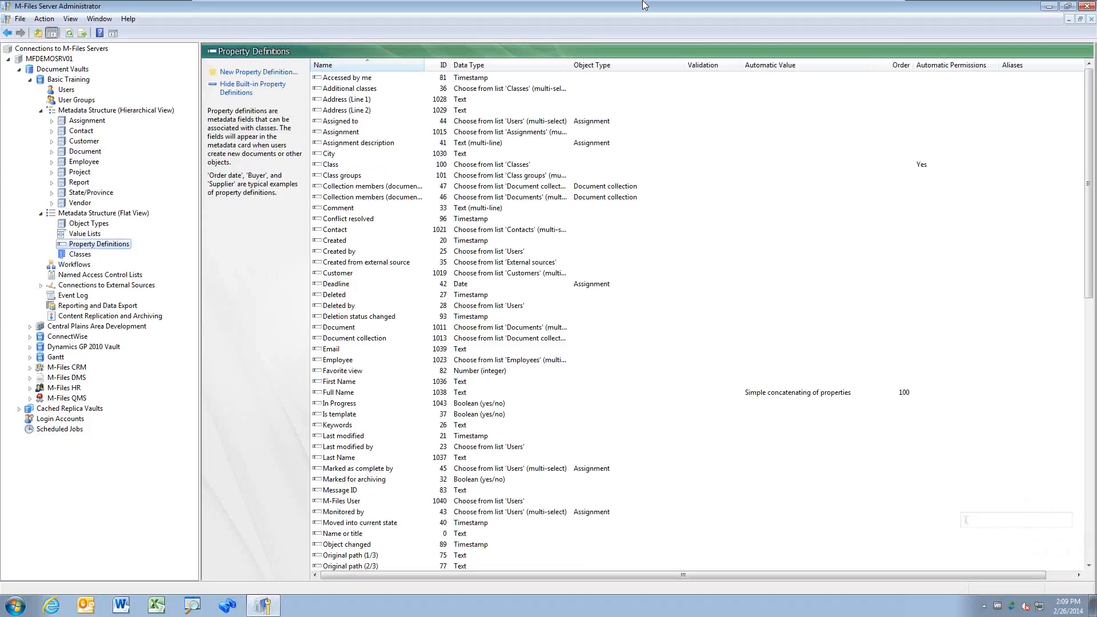
{"action": "left_click", "coordinate": [442, 65]}
{"action": "scroll", "coordinate": [462, 528], "scroll_direction": "down", "scroll_amount": 5}
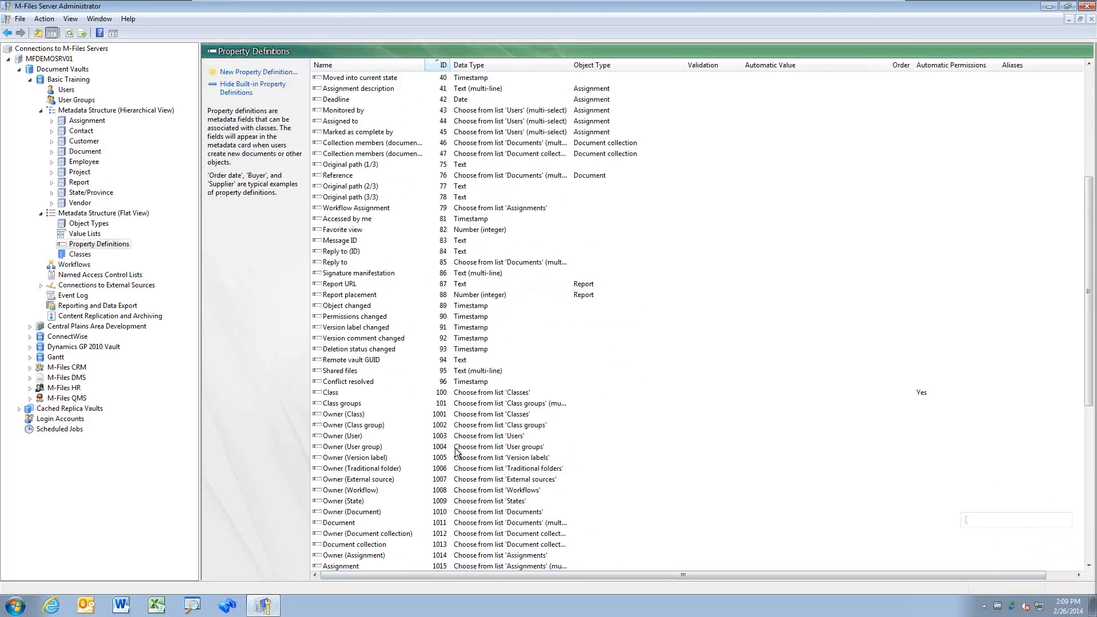
{"action": "left_click", "coordinate": [439, 406]}
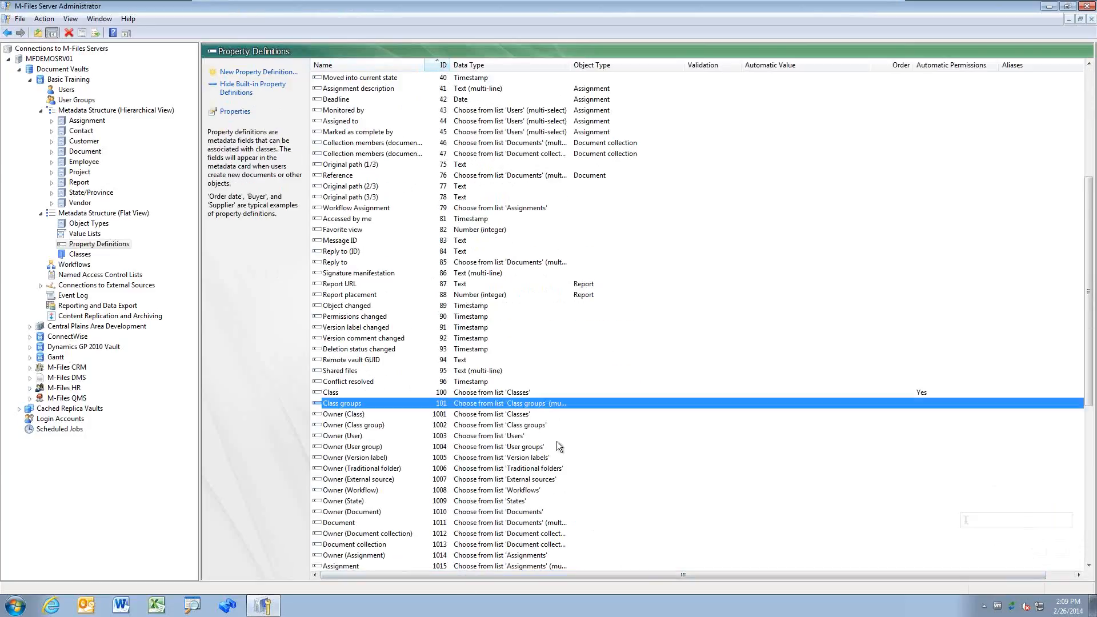
{"action": "scroll", "coordinate": [492, 482], "scroll_direction": "down", "scroll_amount": 3}
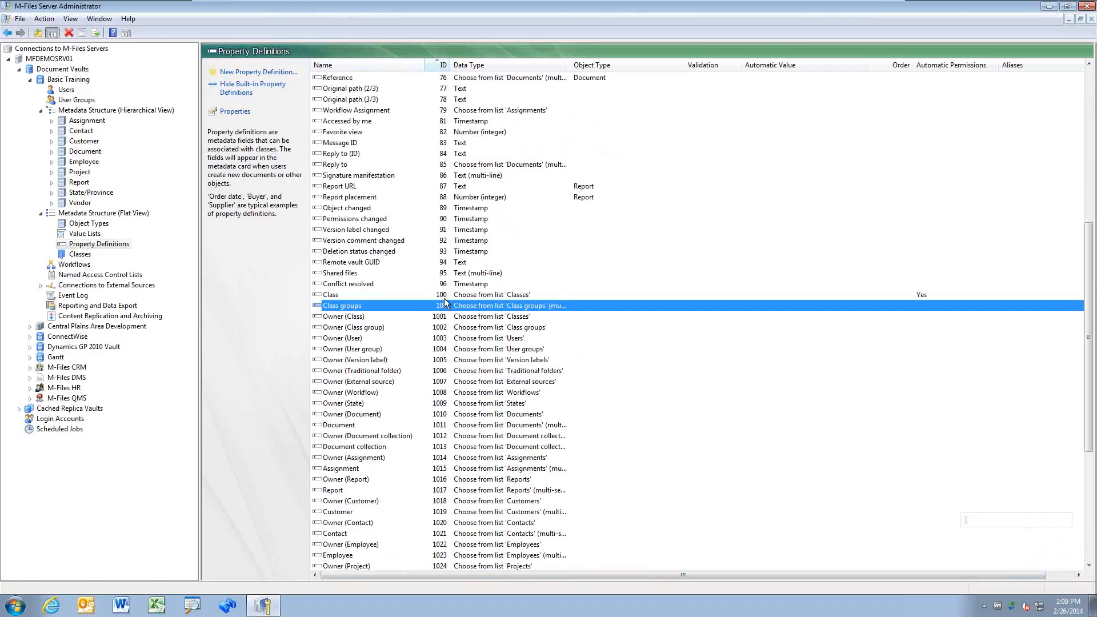
{"action": "scroll", "coordinate": [441, 484], "scroll_direction": "down", "scroll_amount": 1}
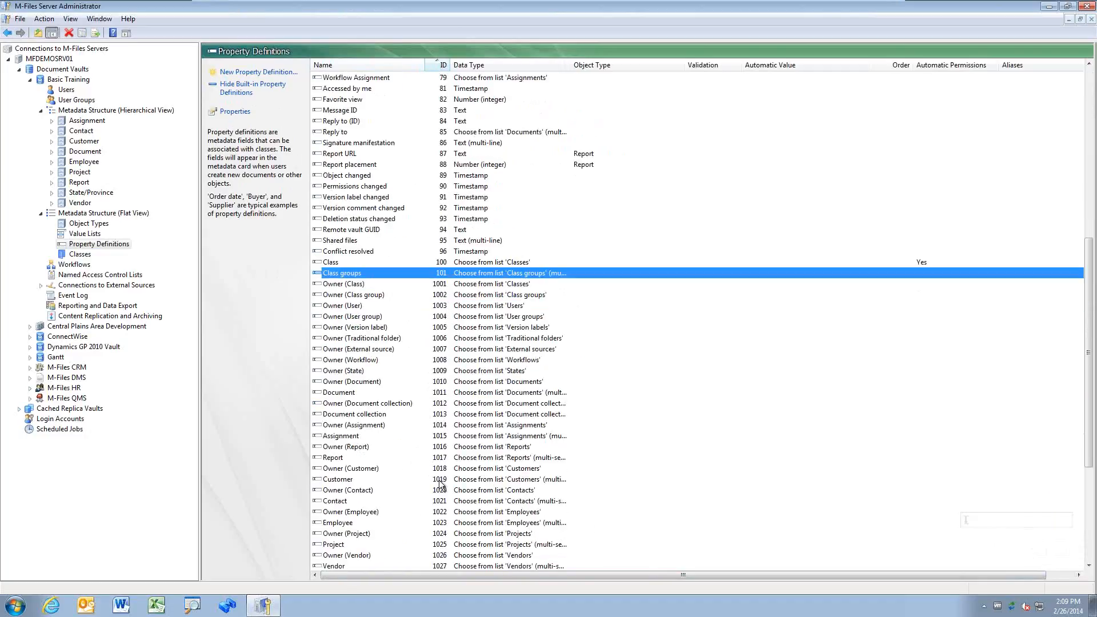
{"action": "scroll", "coordinate": [441, 484], "scroll_direction": "down", "scroll_amount": 3}
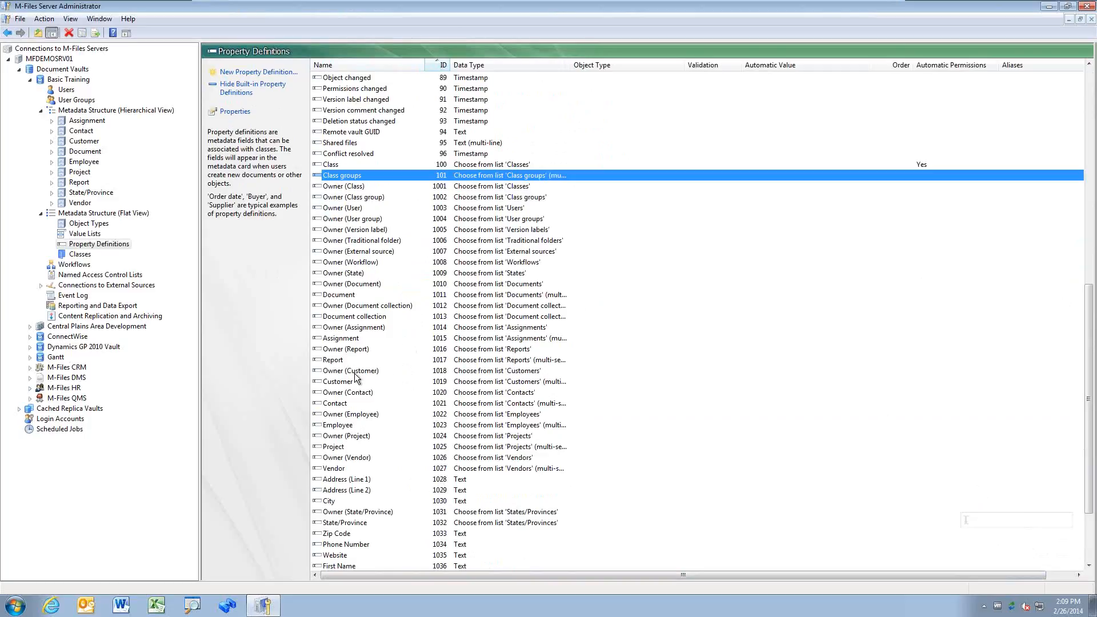
{"action": "left_click", "coordinate": [374, 372]}
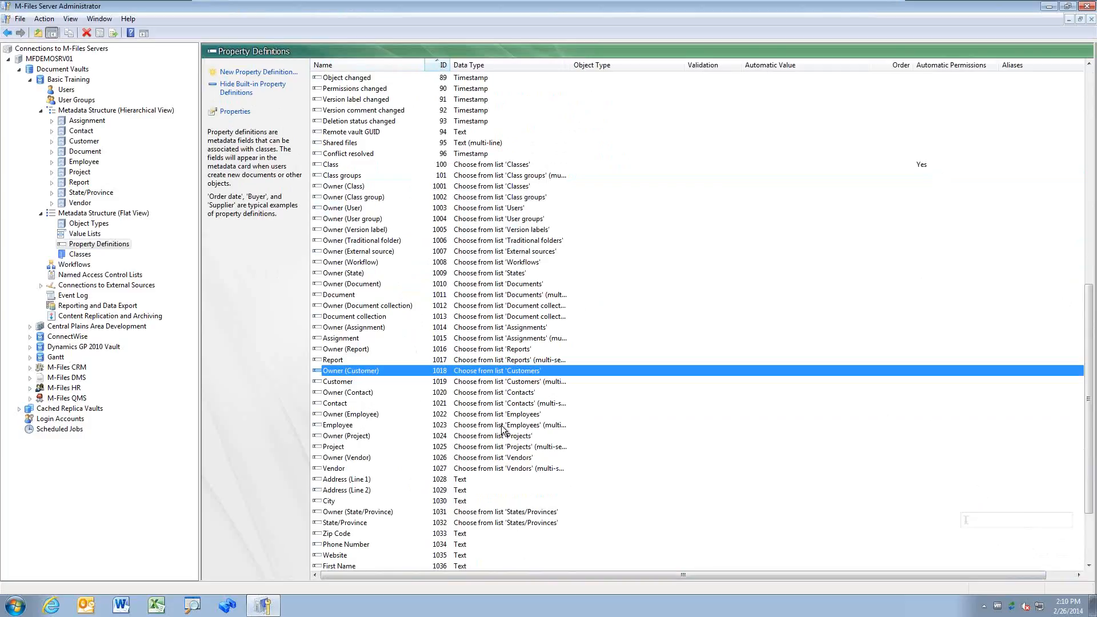
Step: Open the Users value list's properties and close them without changes
{"action": "left_click", "coordinate": [85, 233]}
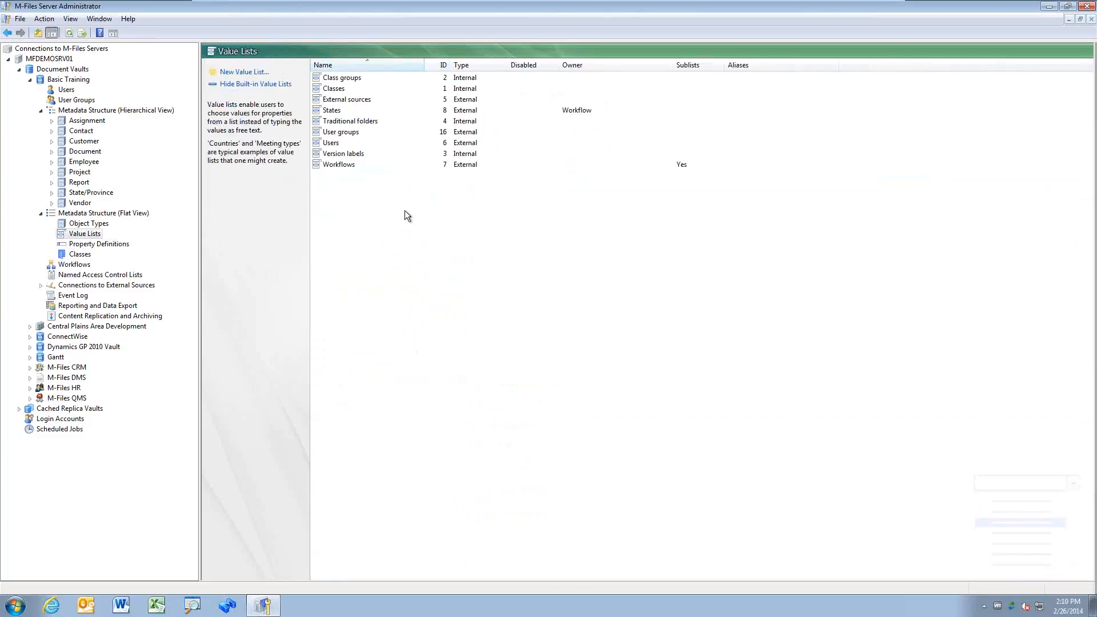
{"action": "left_click", "coordinate": [334, 145]}
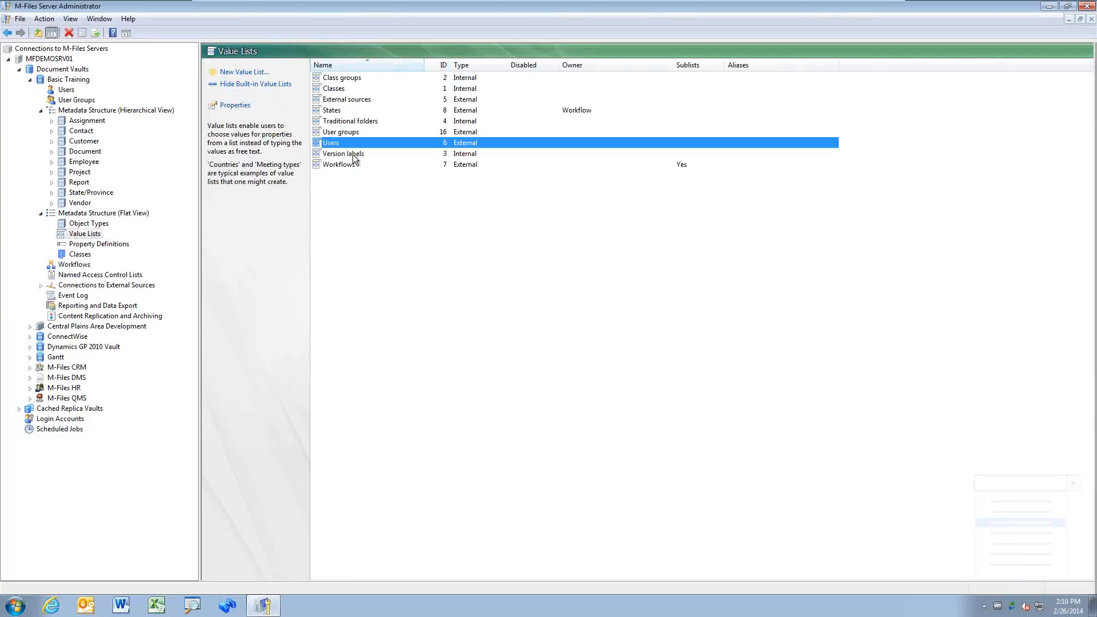
{"action": "double_click", "coordinate": [396, 145]}
{"action": "left_click", "coordinate": [609, 333]}
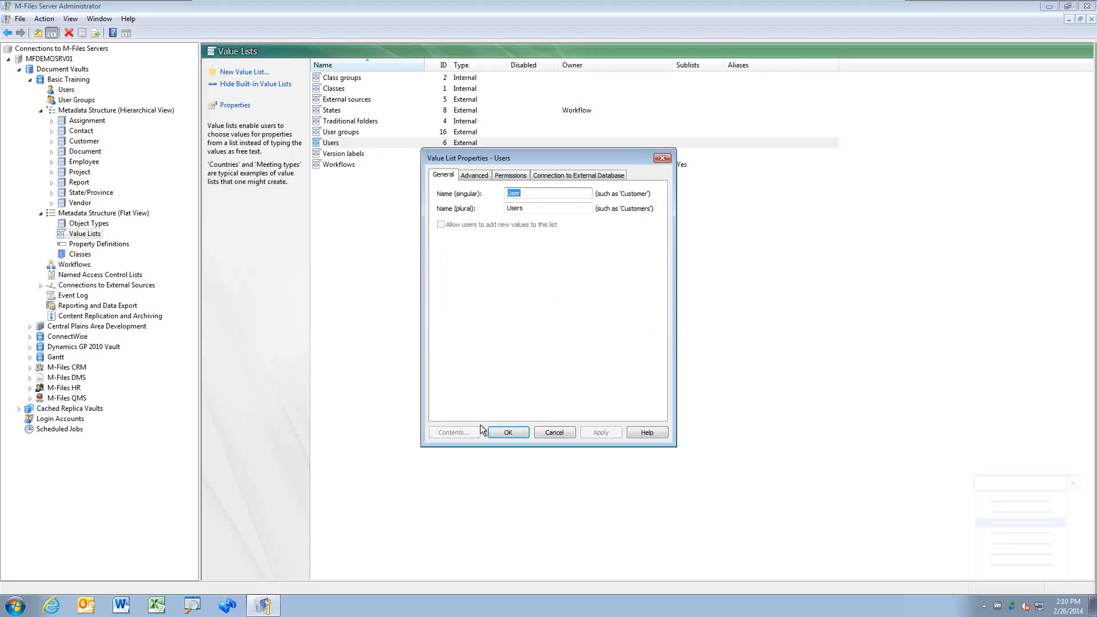
{"action": "left_click", "coordinate": [552, 433]}
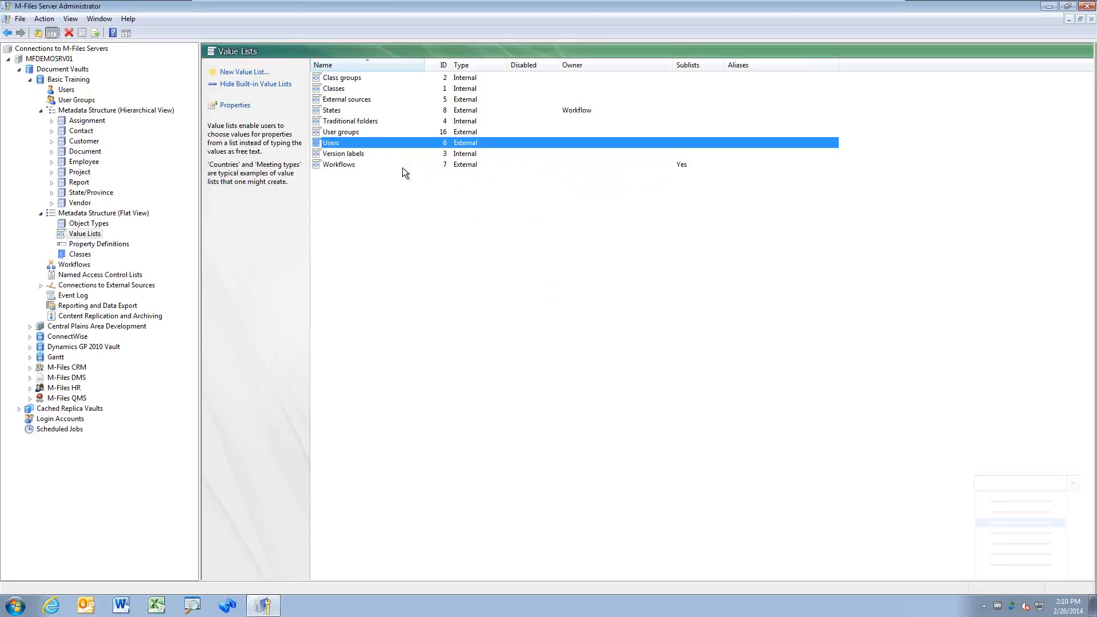
Step: Expand Employee > Employee to select M-Files User, then return to the Users value list
{"action": "left_click", "coordinate": [51, 162]}
{"action": "left_click", "coordinate": [62, 172]}
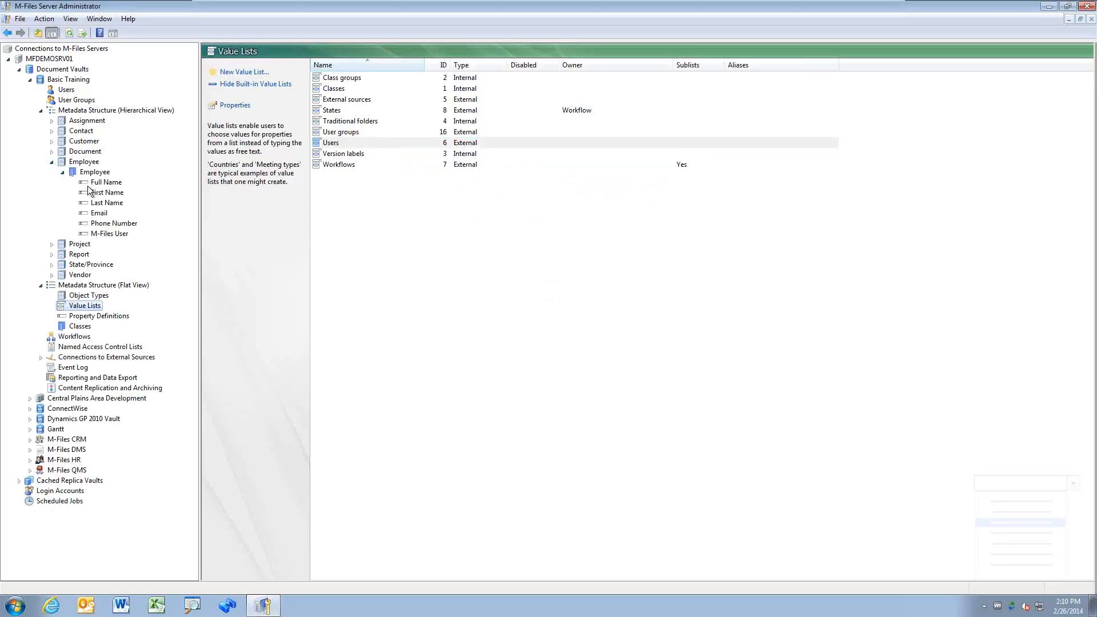
{"action": "left_click", "coordinate": [115, 234]}
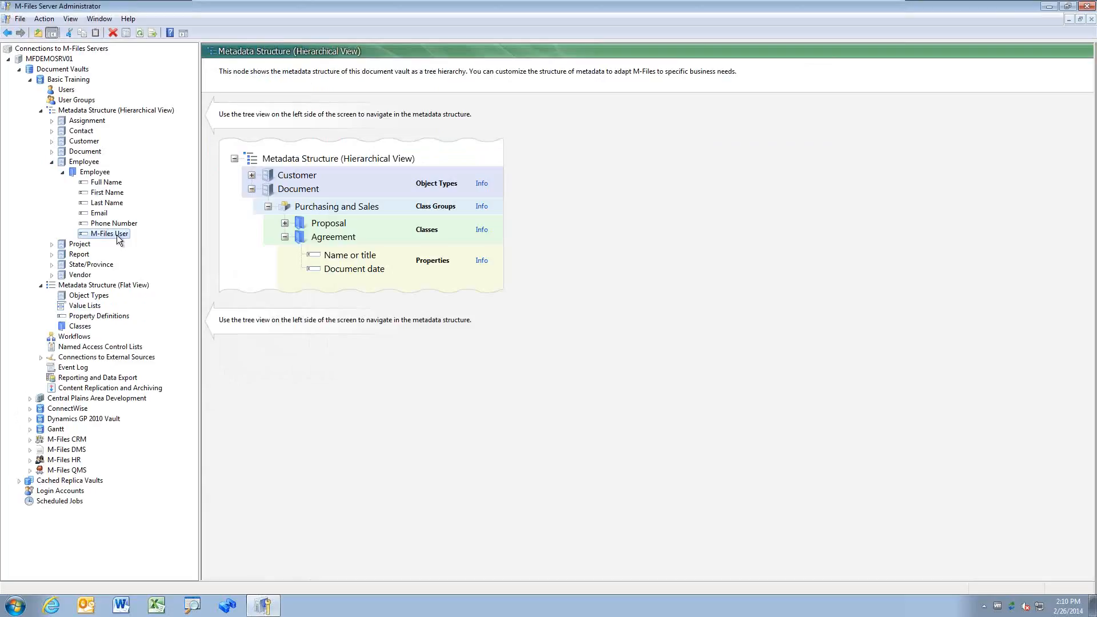
{"action": "left_click", "coordinate": [92, 306]}
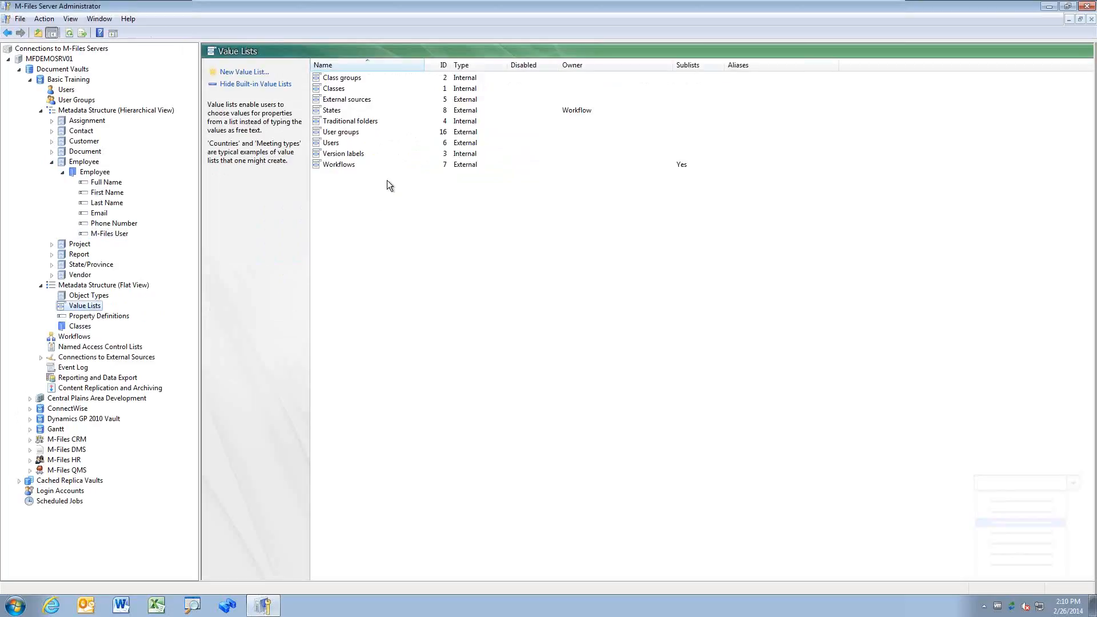
{"action": "left_click", "coordinate": [334, 144]}
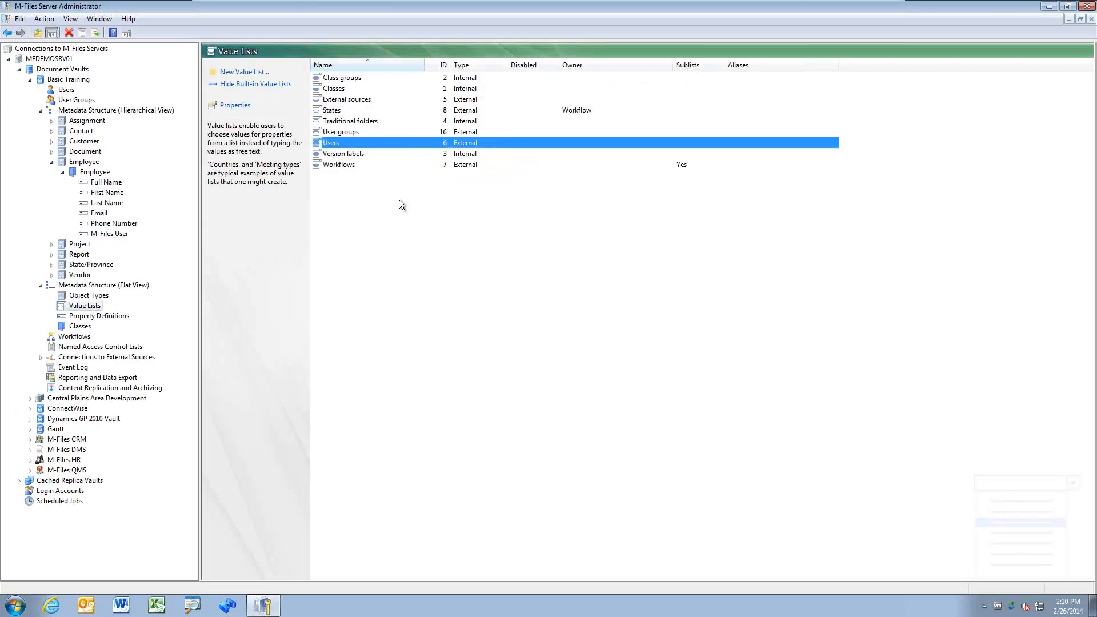
Step: Browse the Workflows, States and Classes value lists, then show the flat metadata structure overview
{"action": "left_click", "coordinate": [352, 164]}
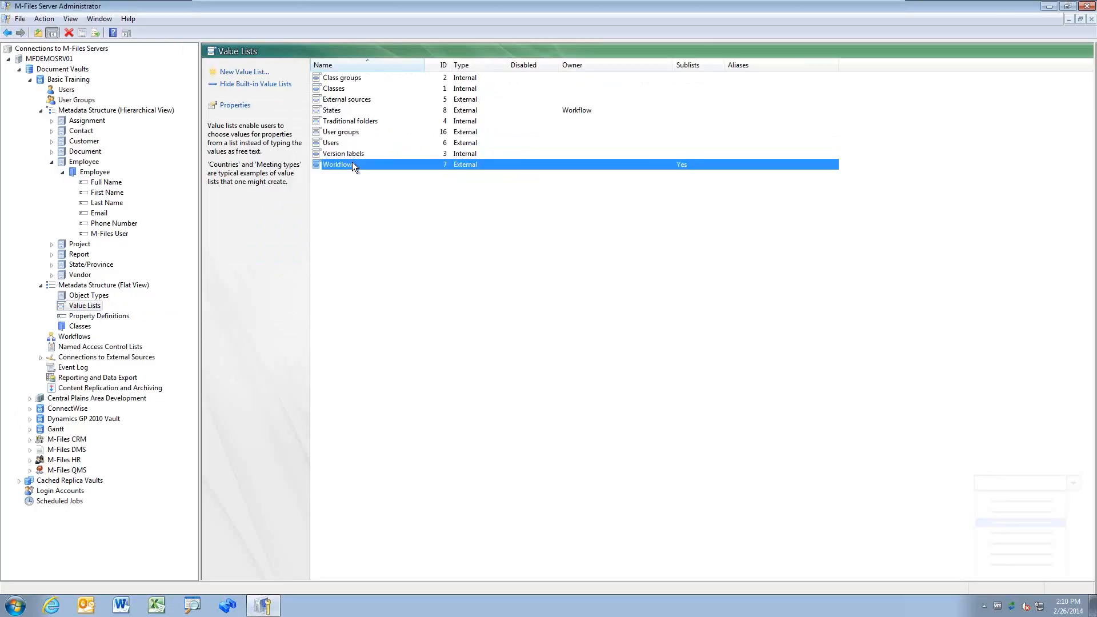
{"action": "left_click", "coordinate": [336, 110]}
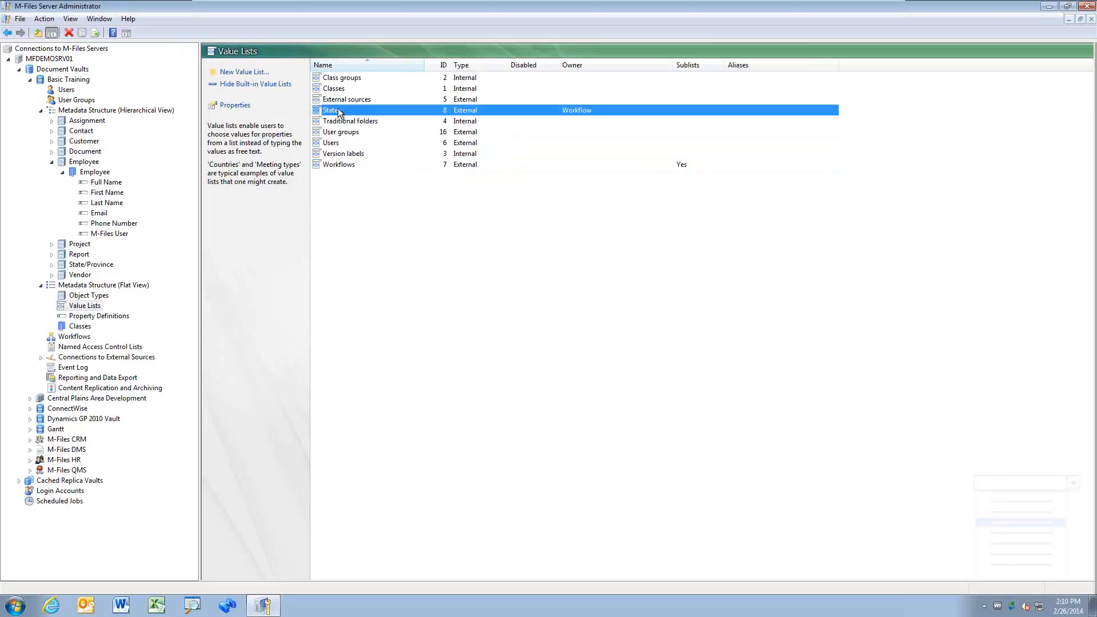
{"action": "left_click", "coordinate": [343, 90]}
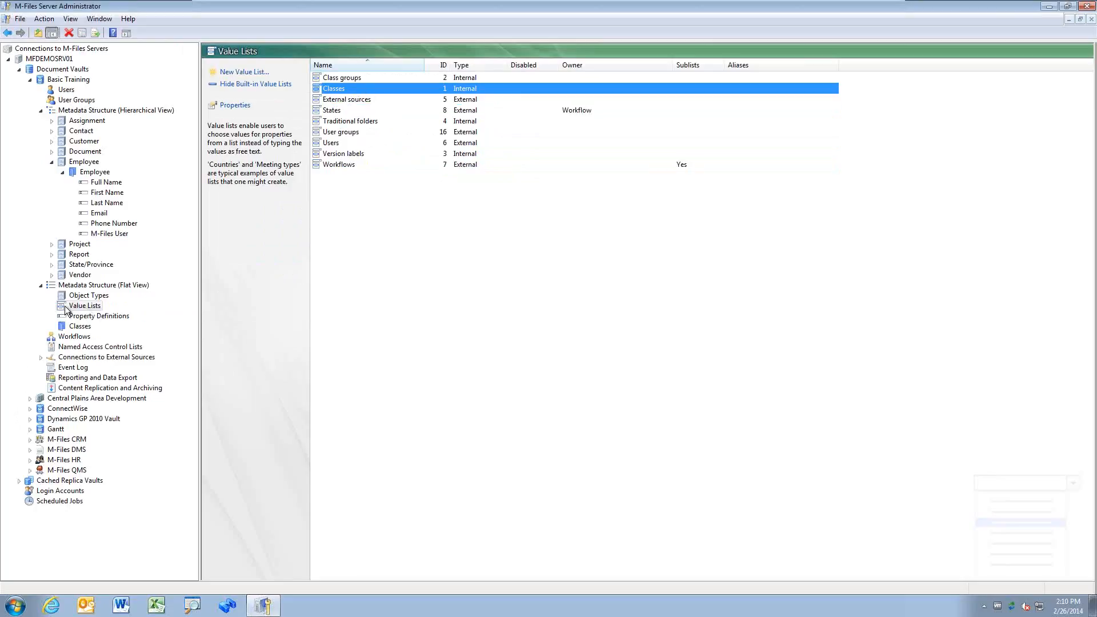
{"action": "left_click", "coordinate": [41, 286]}
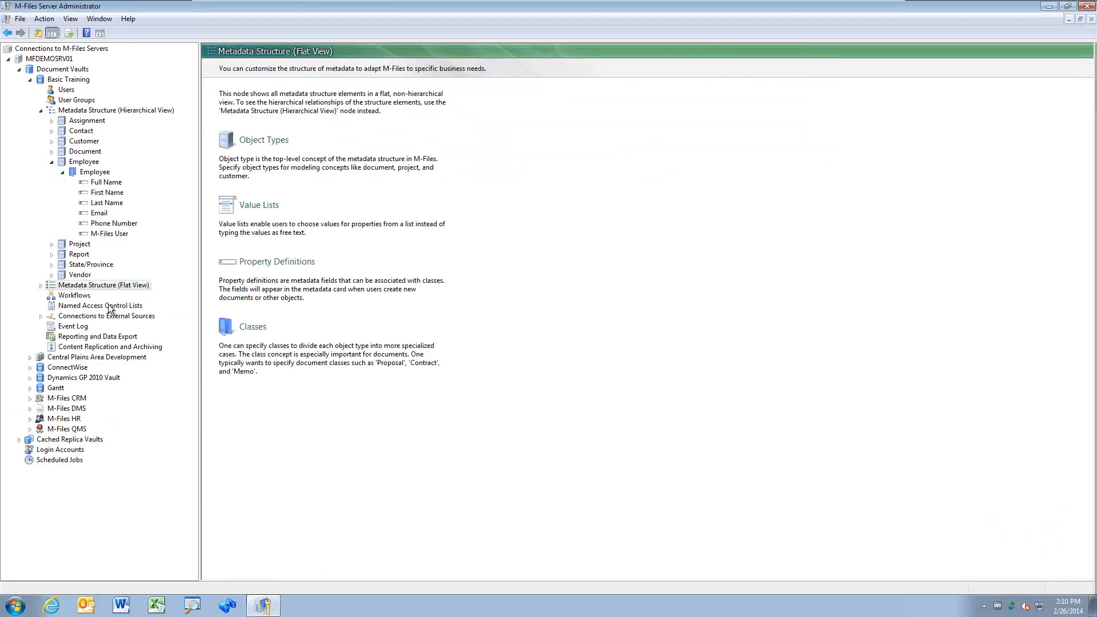
Step: Step through Workflows and Named Access Control Lists to the File and Mail Sources overview
{"action": "left_click", "coordinate": [80, 297]}
{"action": "left_click", "coordinate": [103, 306]}
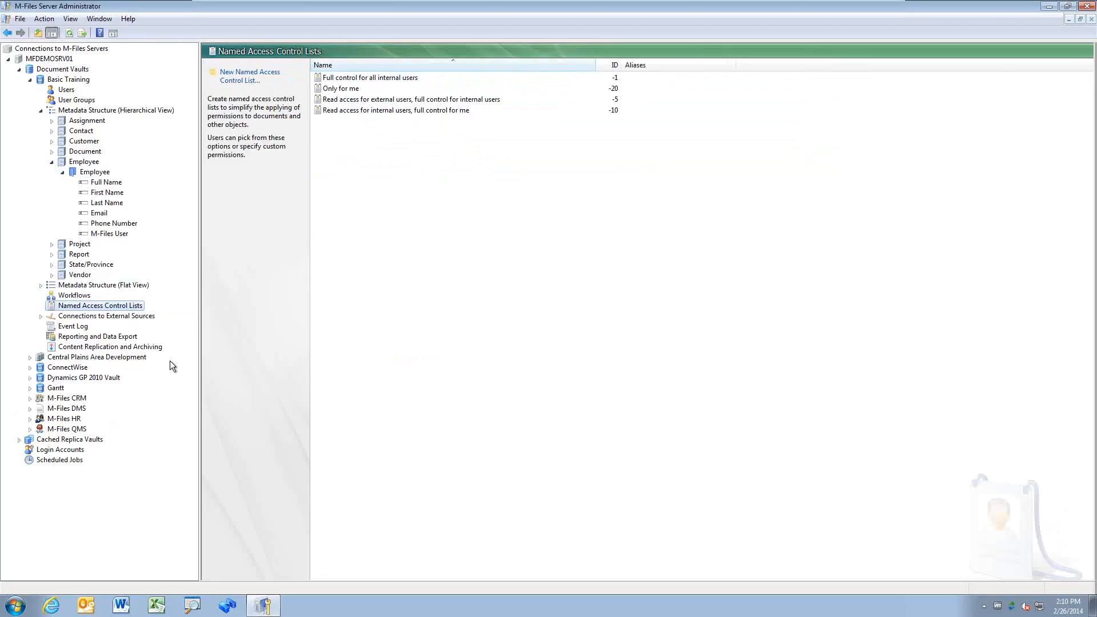
{"action": "left_click", "coordinate": [98, 317]}
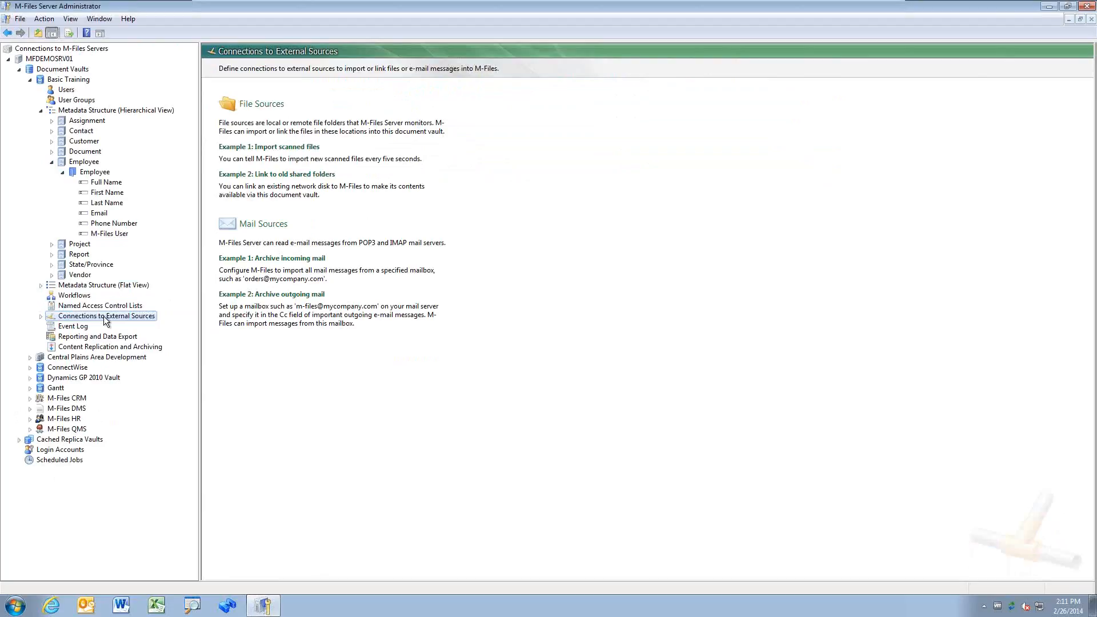
Step: Show the Basic Training Event Log with logging enabled, listing events 101–128
{"action": "left_click", "coordinate": [86, 327]}
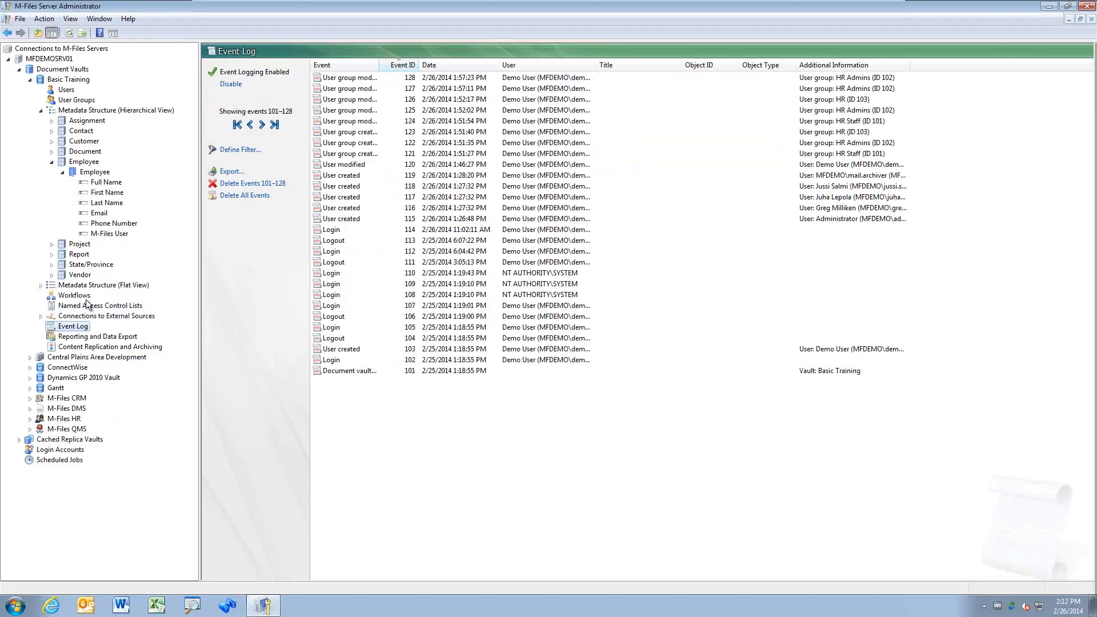
Step: Review the M-Files User property definition's settings and cancel without changes
{"action": "left_click", "coordinate": [111, 234]}
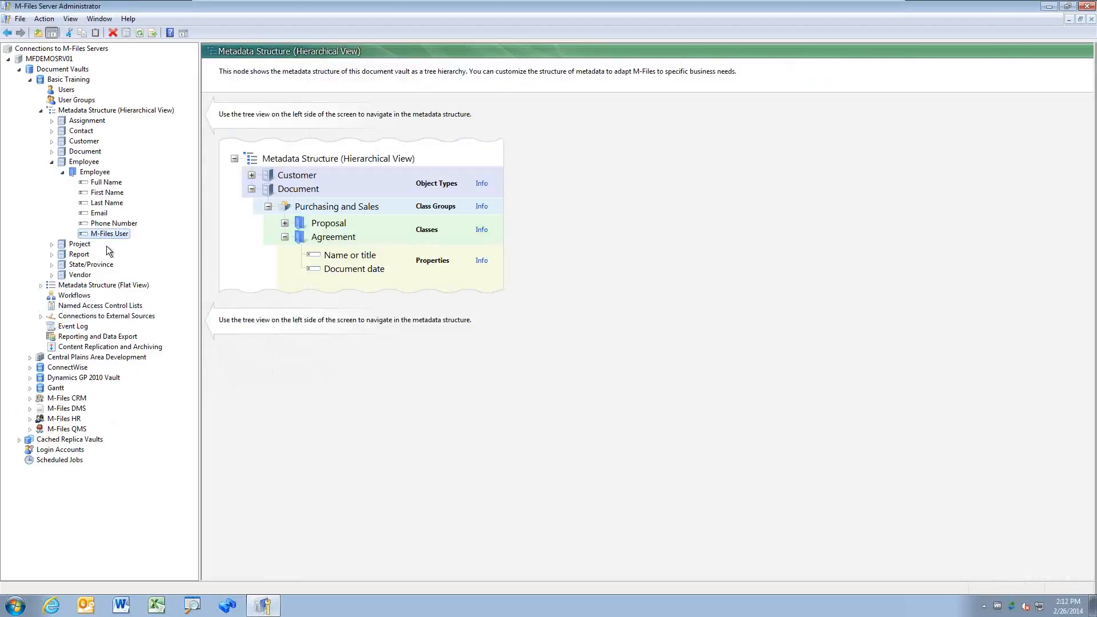
{"action": "right_click", "coordinate": [123, 234]}
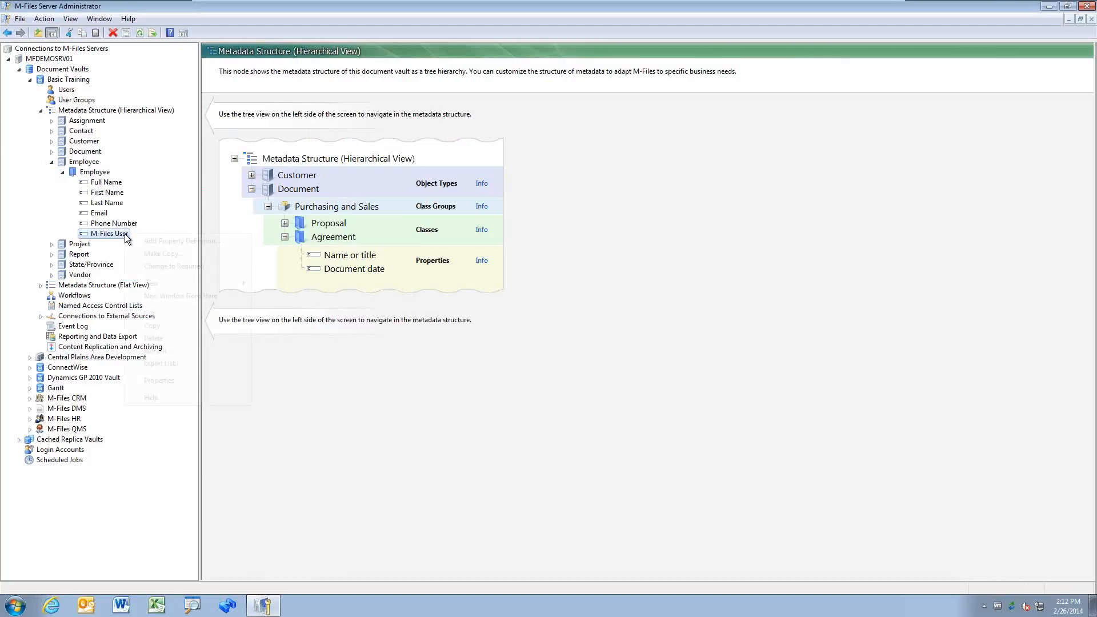
{"action": "left_click", "coordinate": [183, 381]}
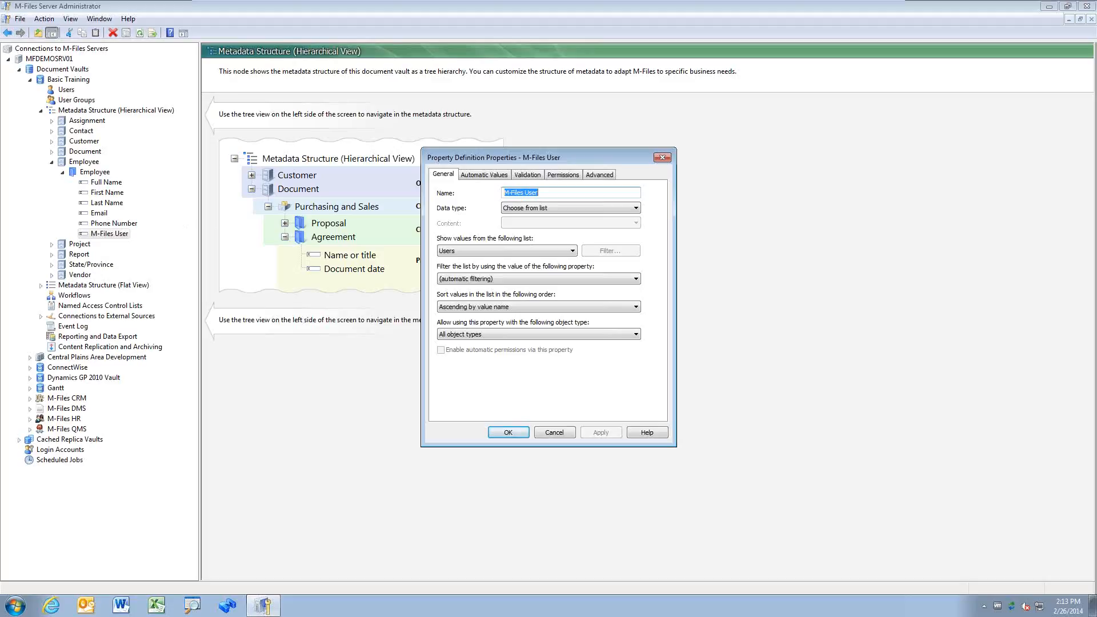
{"action": "left_click", "coordinate": [553, 432]}
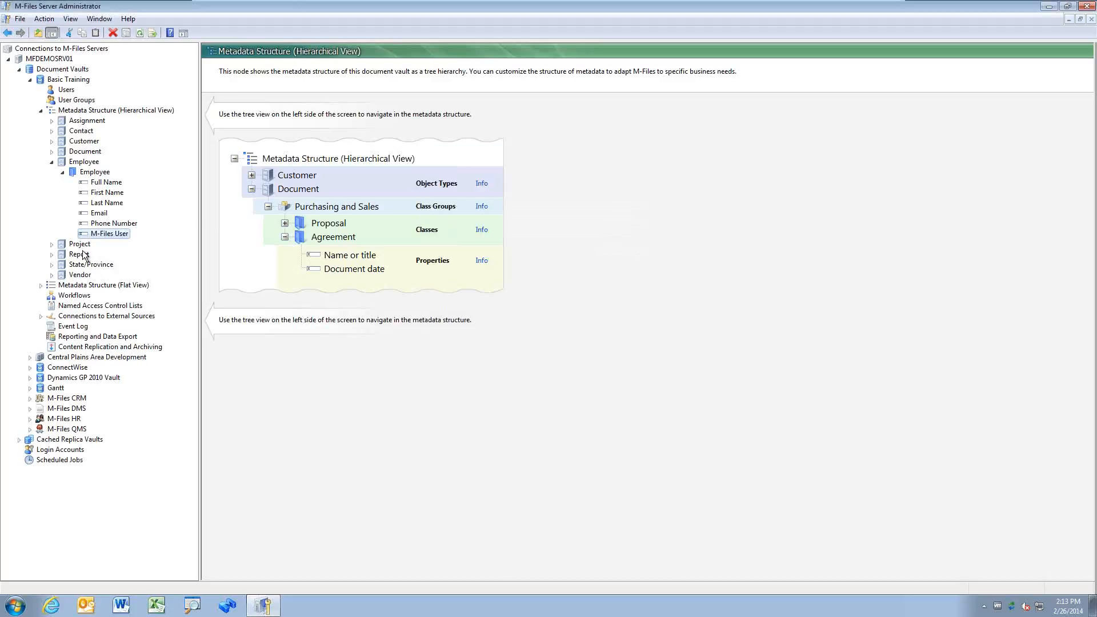
Step: Collapse Employee and the hierarchical metadata structure, then inspect User created event 115 in the Event Log
{"action": "left_click", "coordinate": [51, 163]}
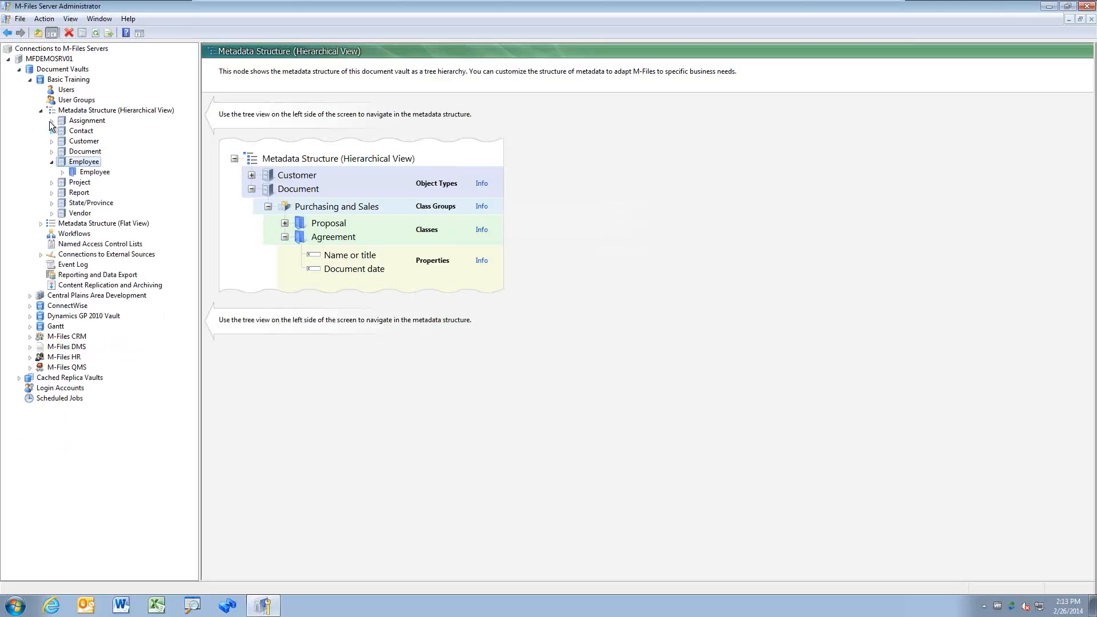
{"action": "left_click", "coordinate": [41, 110]}
{"action": "left_click", "coordinate": [55, 161]}
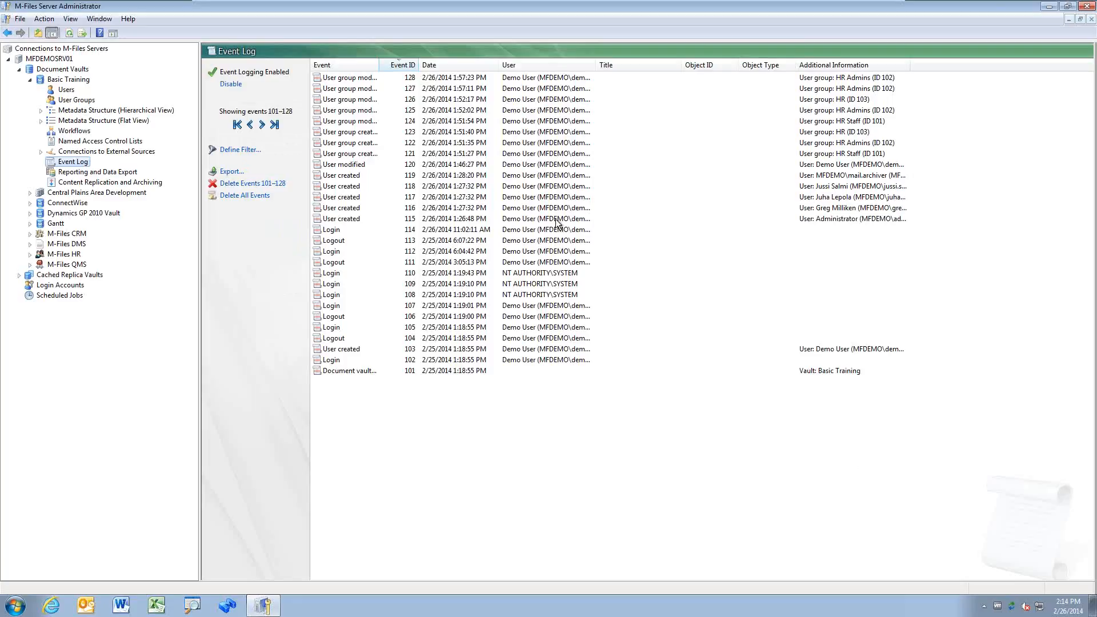
{"action": "left_click", "coordinate": [557, 222]}
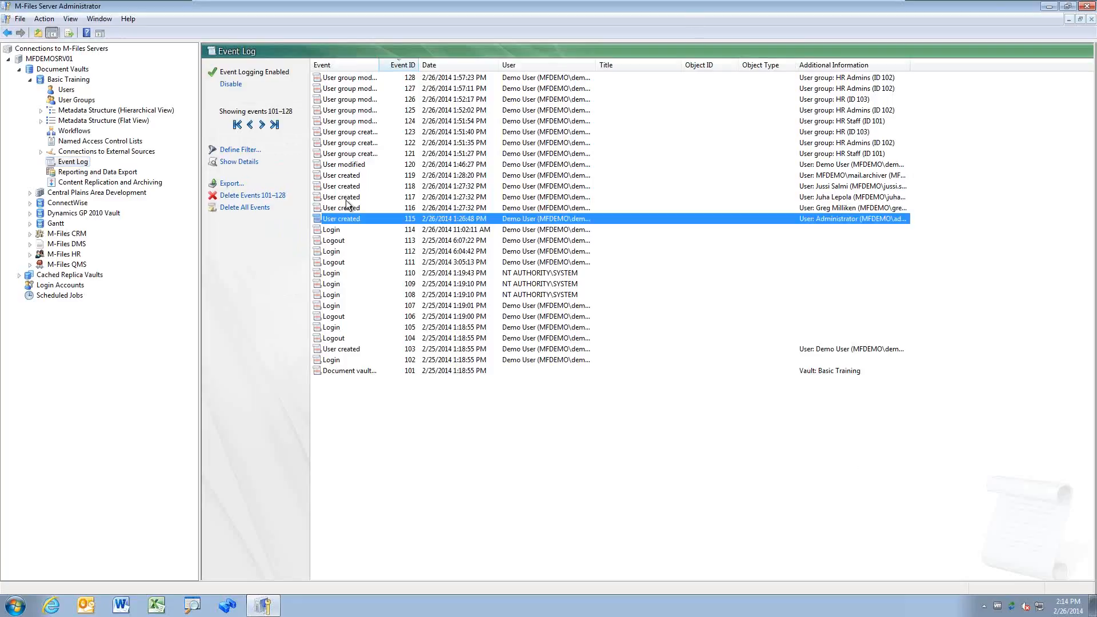
{"action": "left_click", "coordinate": [69, 169]}
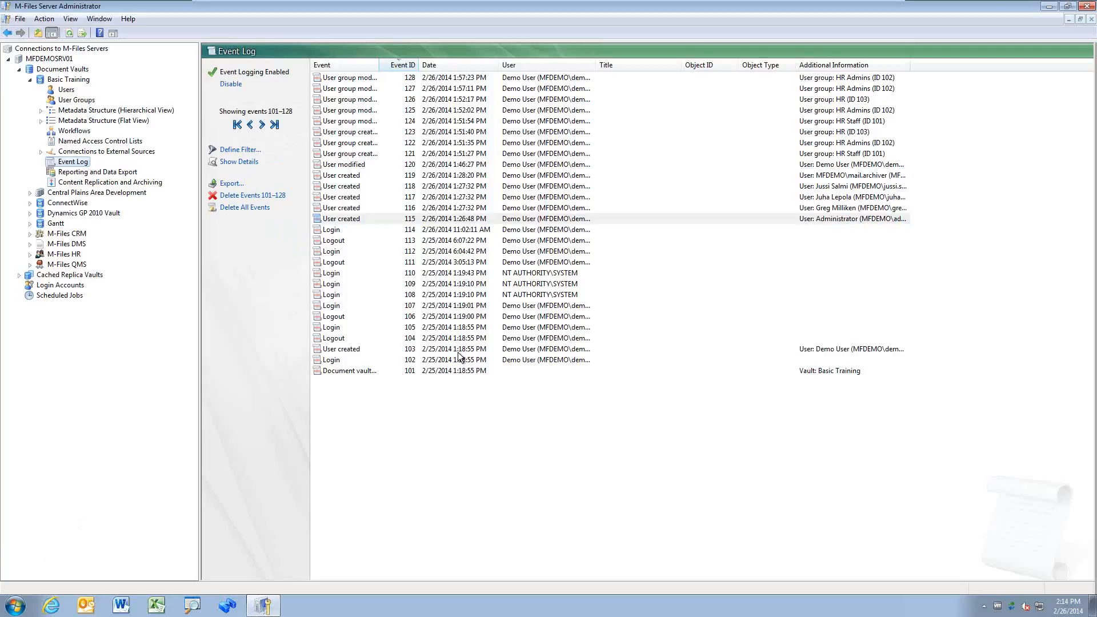
Step: Connect to the mfdemosrv01 server over Remote Desktop, entering the account password
{"action": "left_click", "coordinate": [13, 605]}
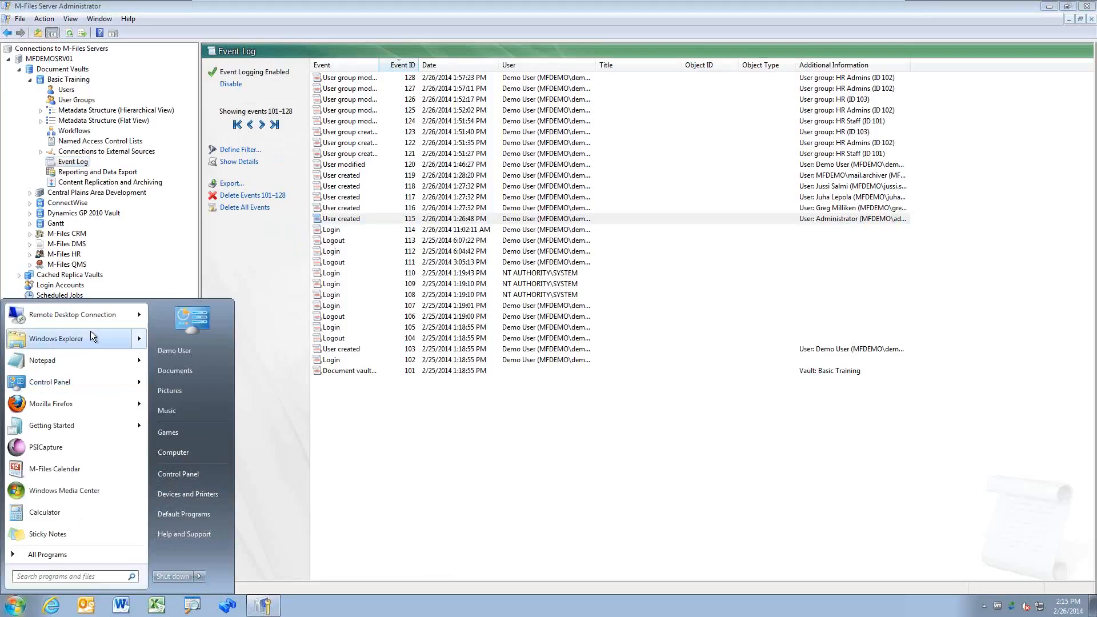
{"action": "mouse_move", "coordinate": [130, 321]}
{"action": "left_click", "coordinate": [194, 323]}
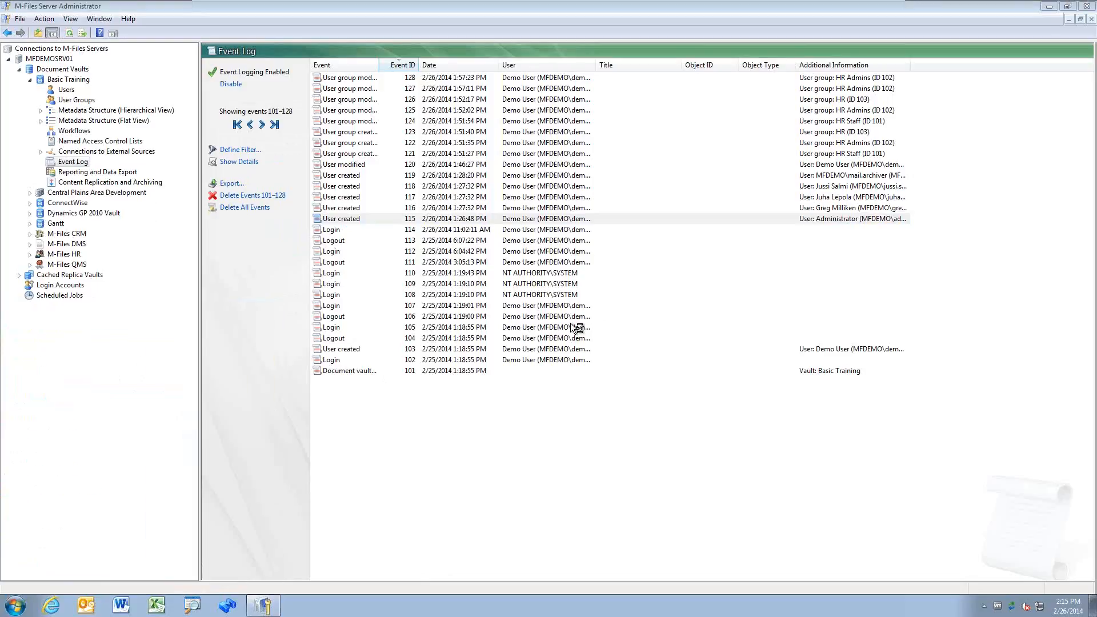
{"action": "type", "text": "******"}
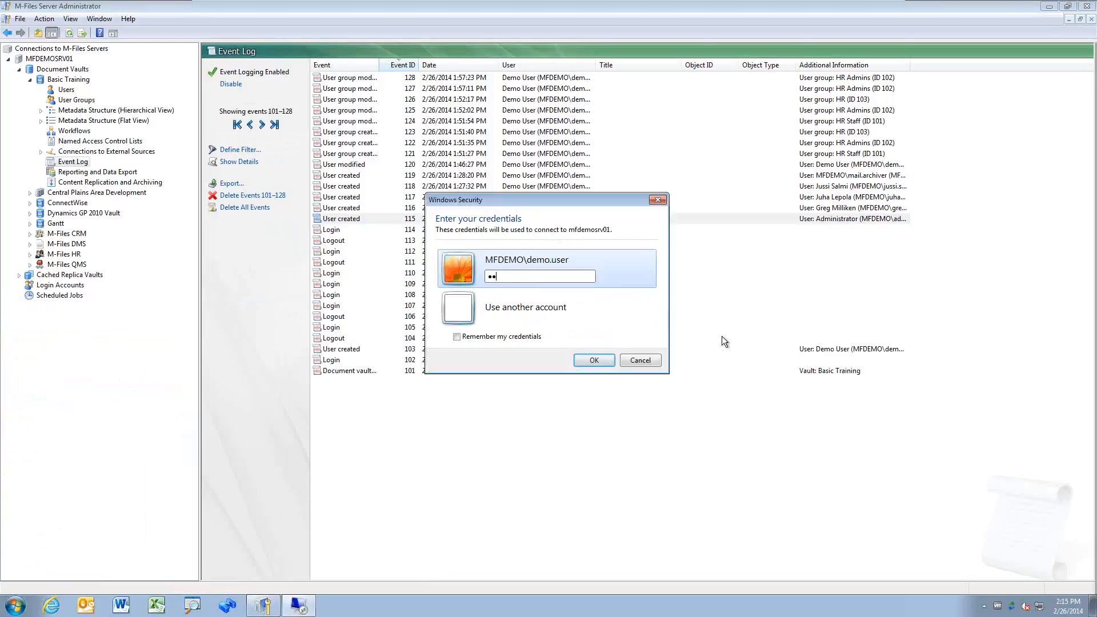
{"action": "type", "text": "***"}
{"action": "key", "text": "Return"}
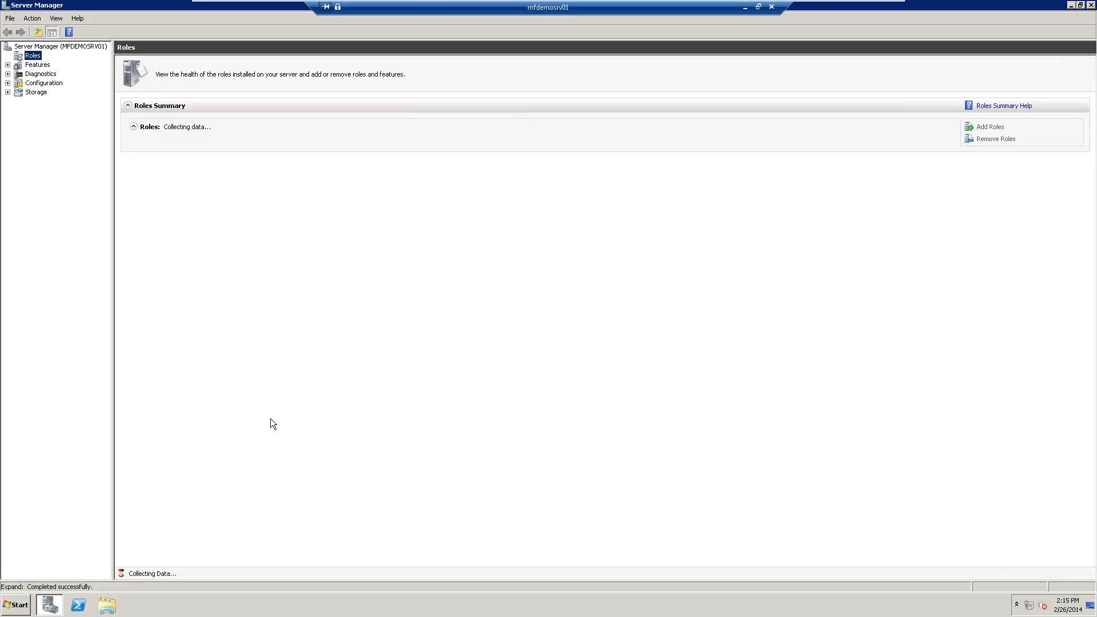
Step: Launch Event Viewer from the remote server's Administrative Tools
{"action": "left_click", "coordinate": [17, 605]}
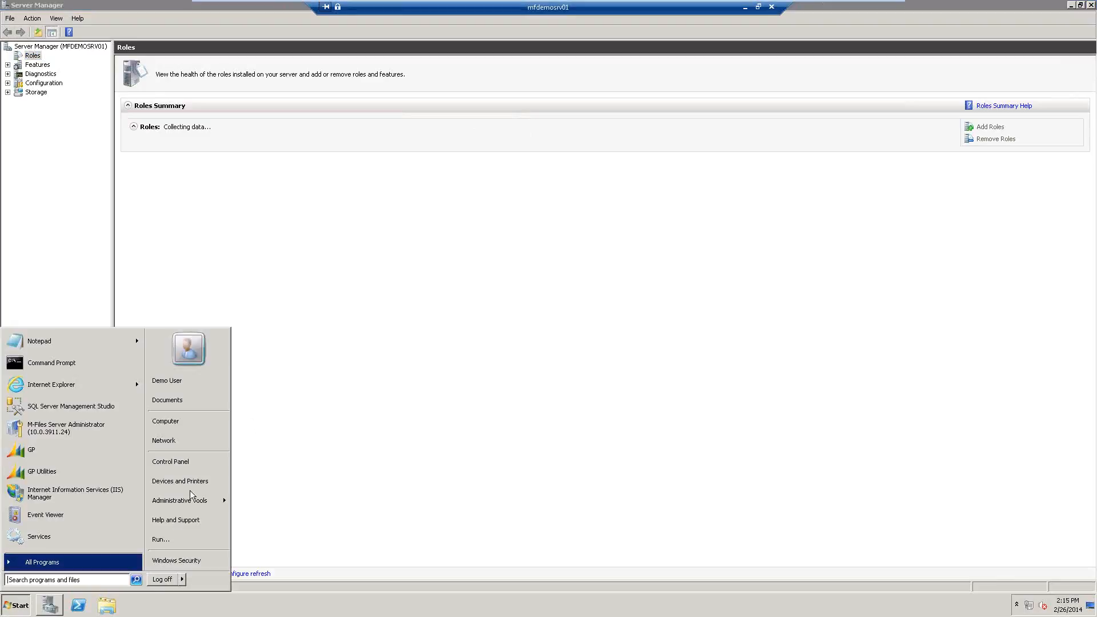
{"action": "mouse_move", "coordinate": [200, 501]}
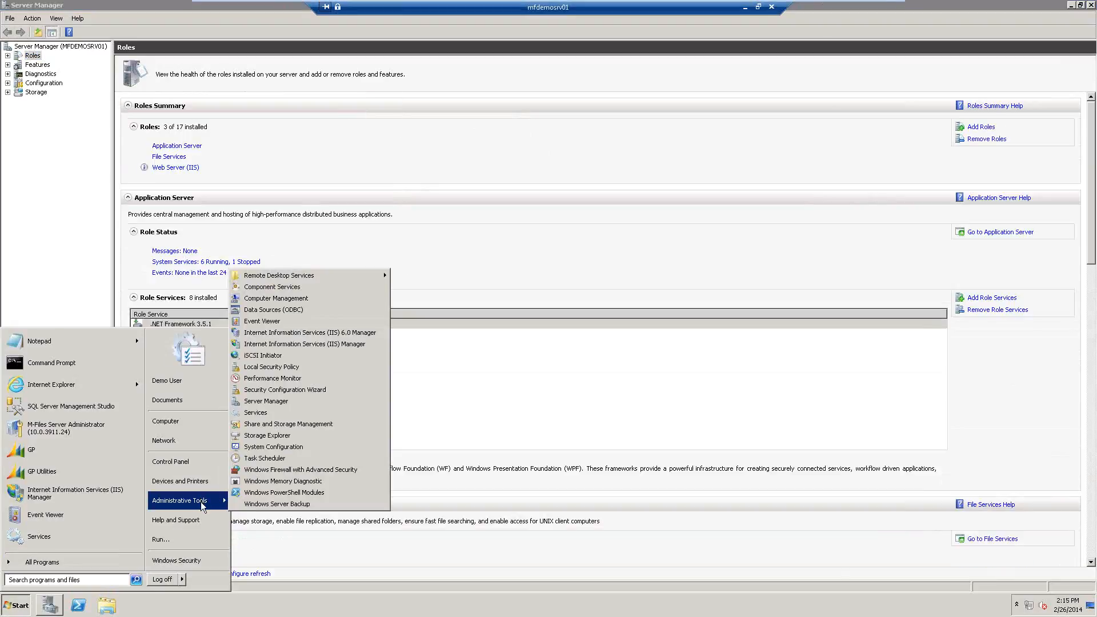
{"action": "left_click", "coordinate": [287, 325]}
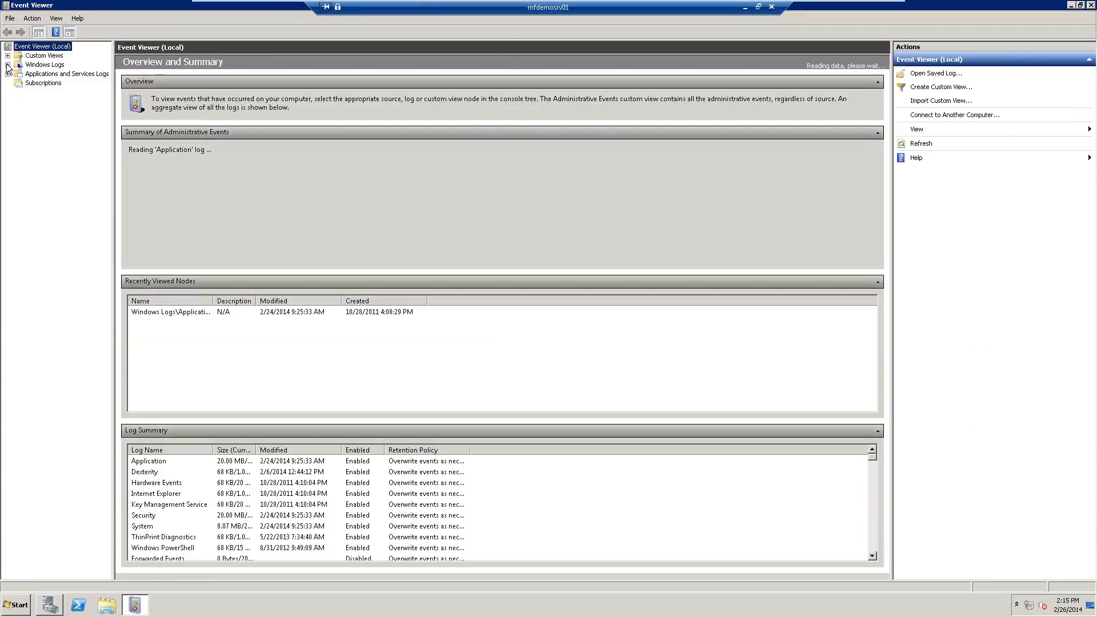
Step: Open the Windows Application log and view the newest M-Files error from 2:15:18 PM
{"action": "left_click", "coordinate": [8, 64]}
{"action": "left_click", "coordinate": [51, 74]}
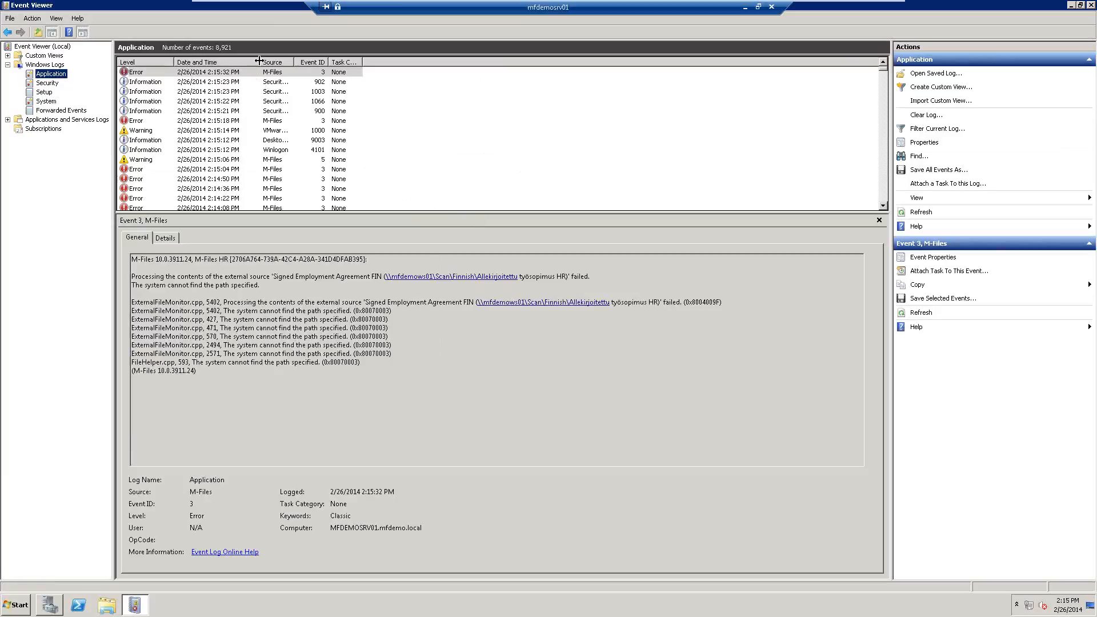
{"action": "left_click", "coordinate": [269, 73]}
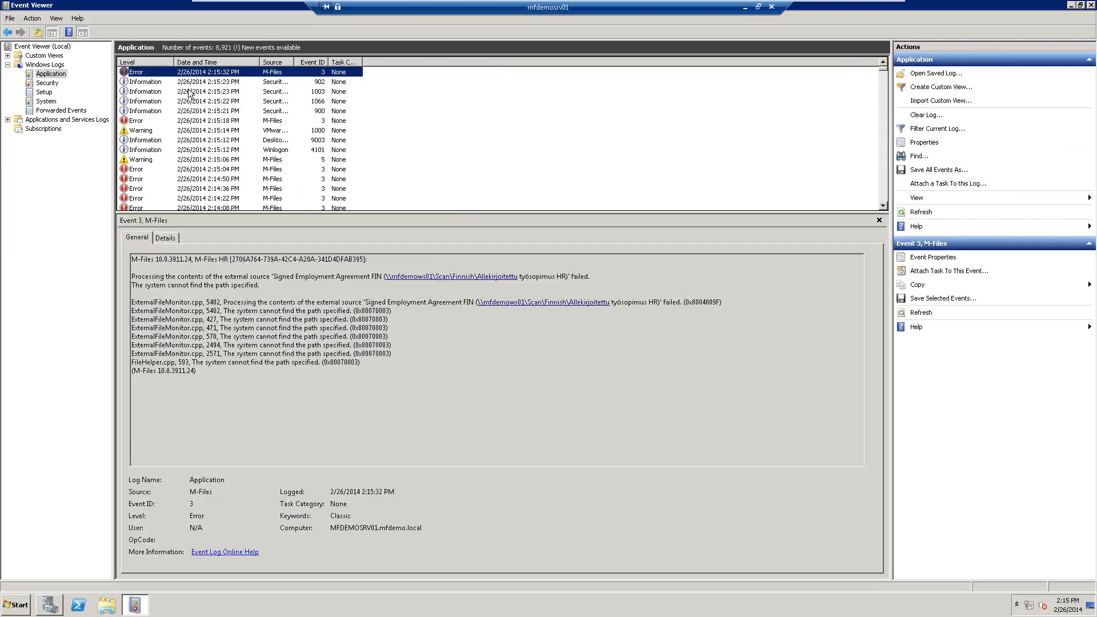
{"action": "left_click", "coordinate": [201, 123]}
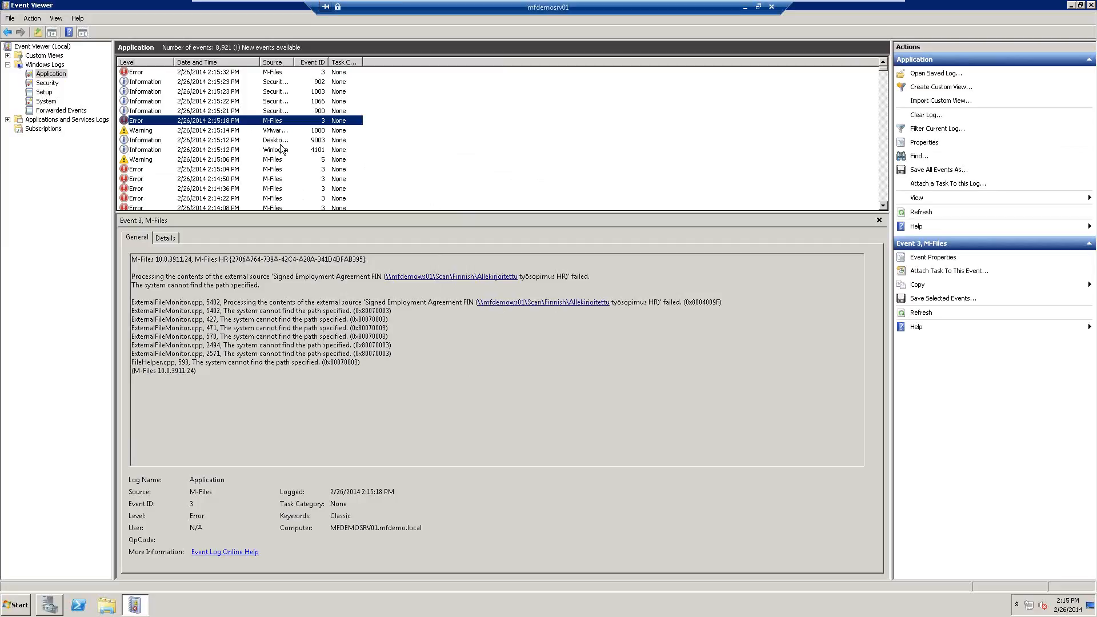
Step: Step through the M-Files errors and warning from 2:15:04 PM down to 2:12:58 PM and older
{"action": "left_click", "coordinate": [275, 170]}
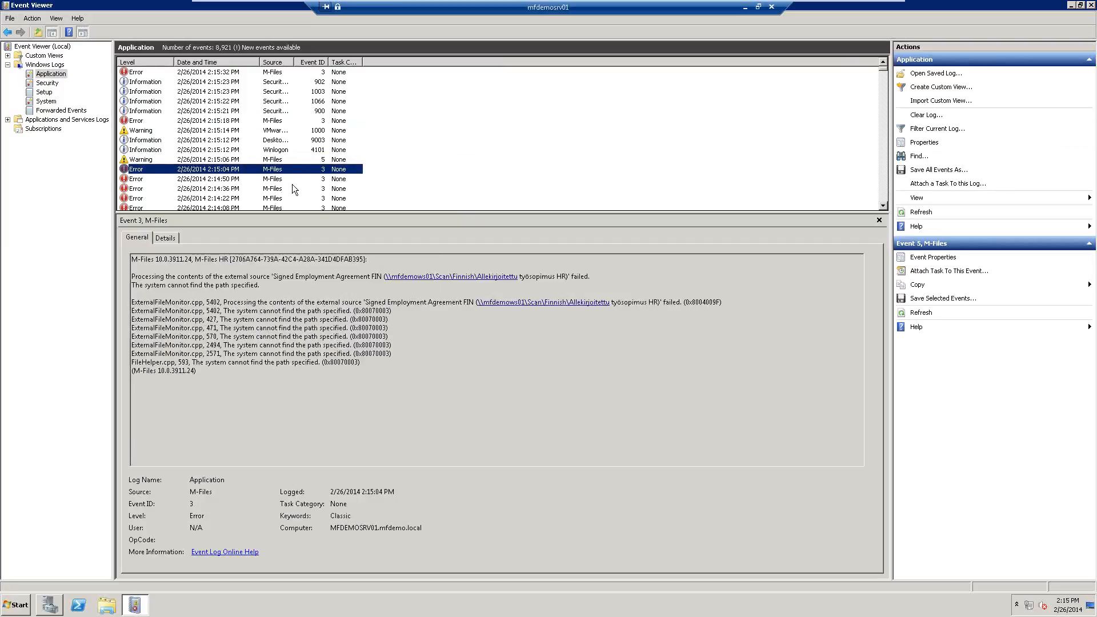
{"action": "left_click", "coordinate": [292, 179]}
{"action": "key", "text": "Down"}
{"action": "key", "text": "Down"}
{"action": "key", "text": "Down"}
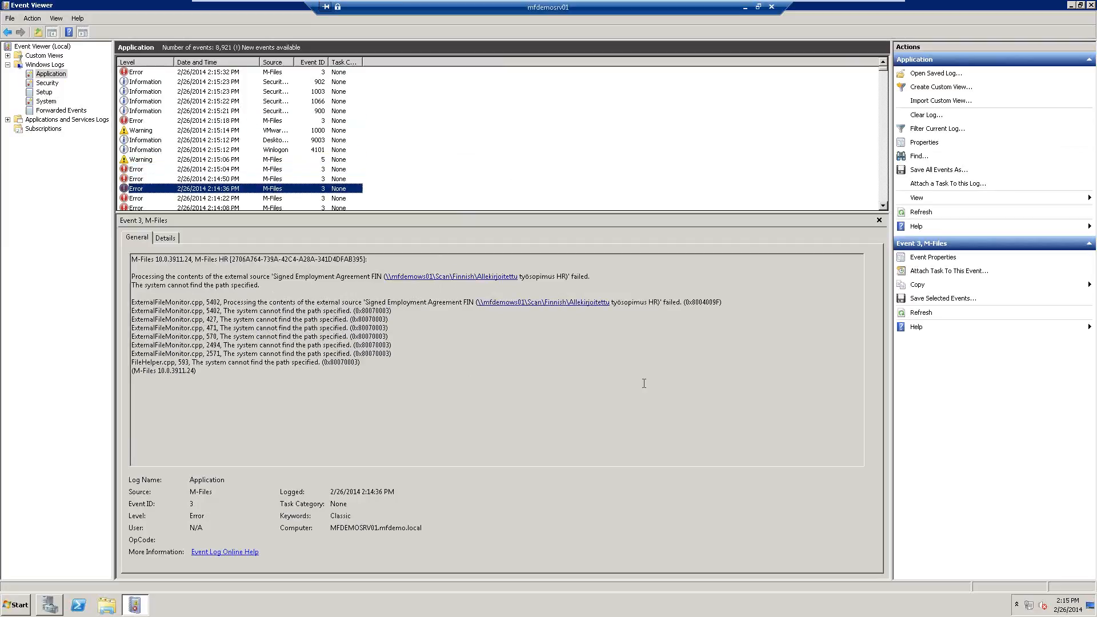
{"action": "key", "text": "Down"}
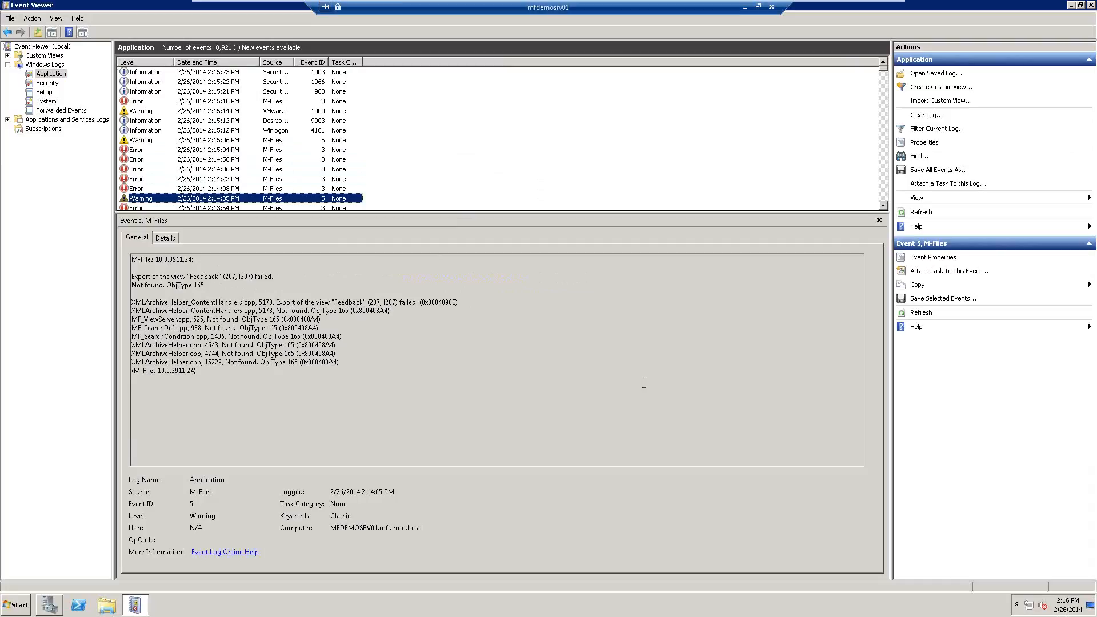
{"action": "key", "text": "Down"}
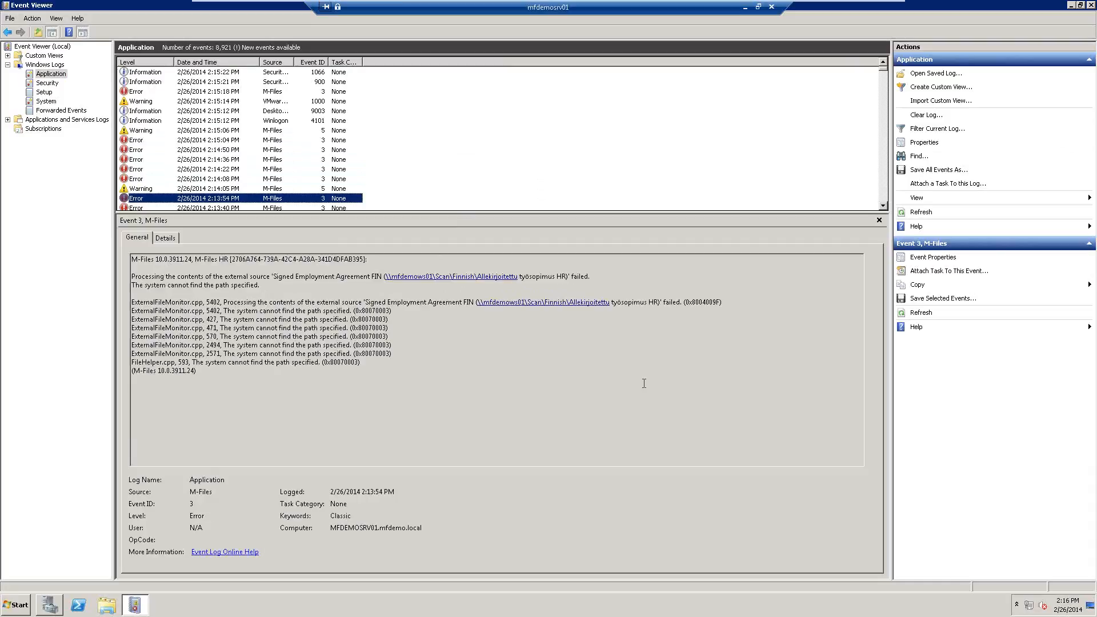
{"action": "key", "text": "Down"}
{"action": "key", "text": "Down"}
{"action": "key", "text": "Down"}
{"action": "key", "text": "Down"}
{"action": "key", "text": "Down"}
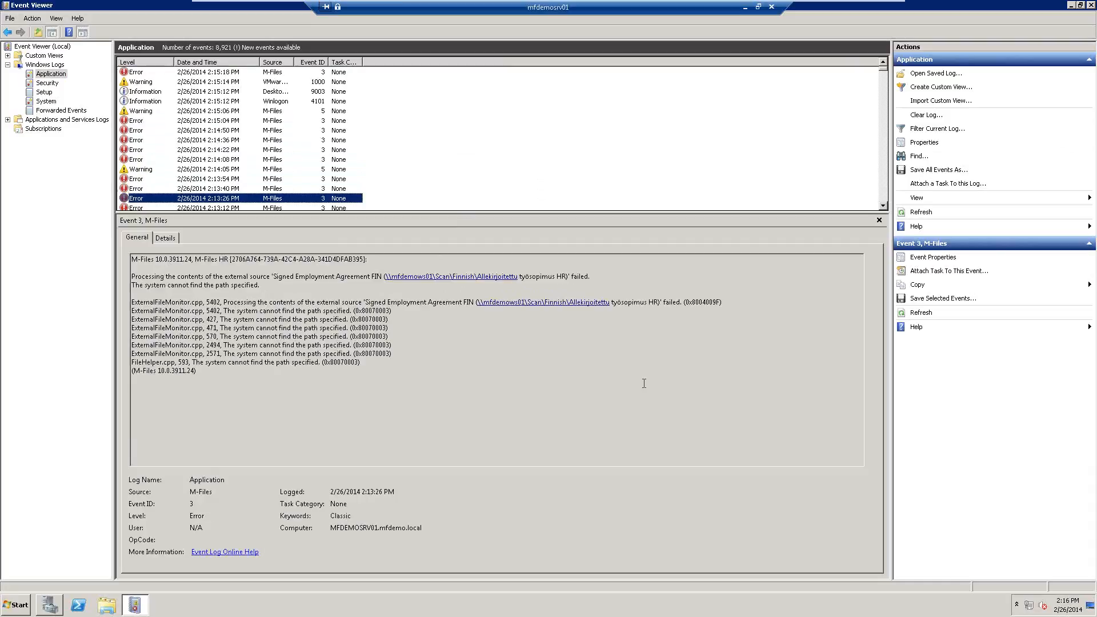
{"action": "key", "text": "Down"}
{"action": "key", "text": "Down"}
{"action": "key", "text": "Down"}
{"action": "key", "text": "Down"}
{"action": "key", "text": "Down"}
{"action": "key", "text": "Down"}
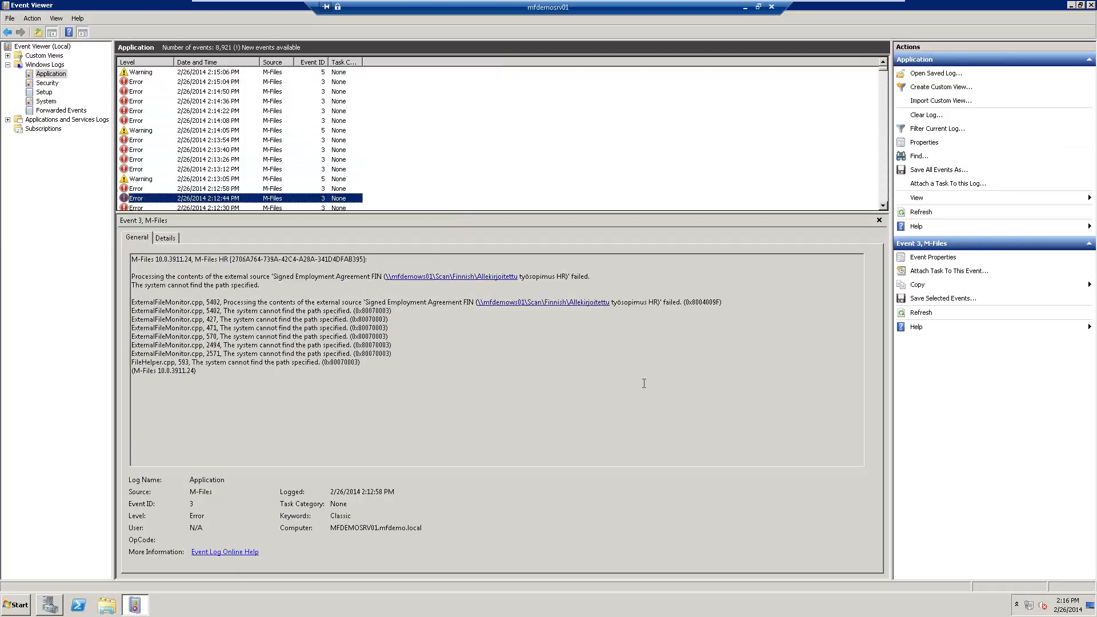
{"action": "key", "text": "Down"}
{"action": "key", "text": "Down"}
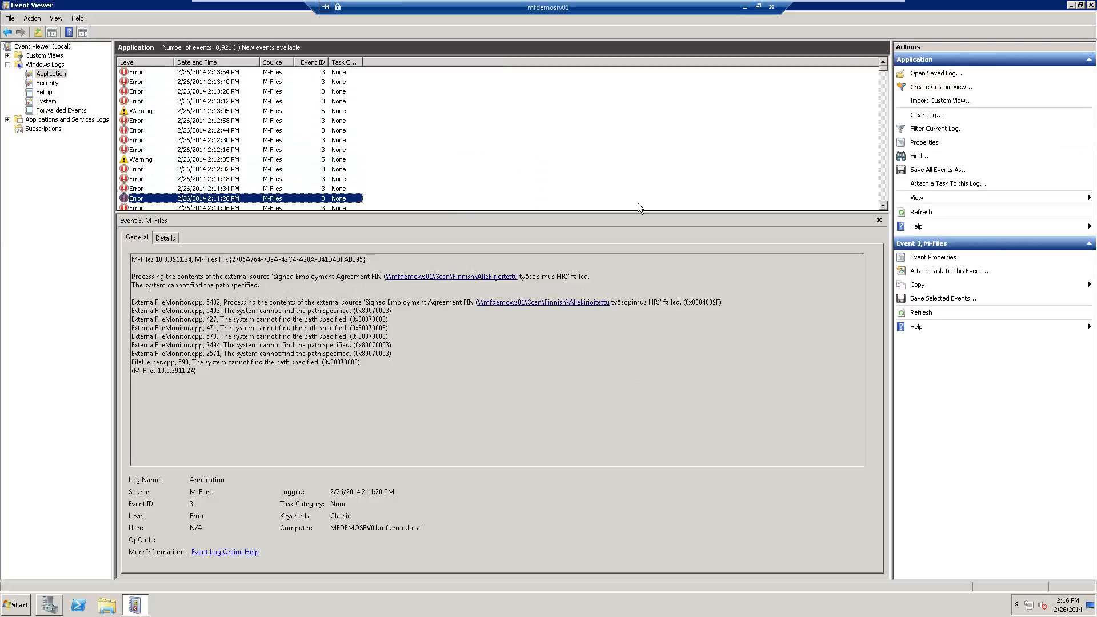
Step: Review the demo user's login account properties under Login Accounts and close them unchanged
{"action": "left_click", "coordinate": [745, 8]}
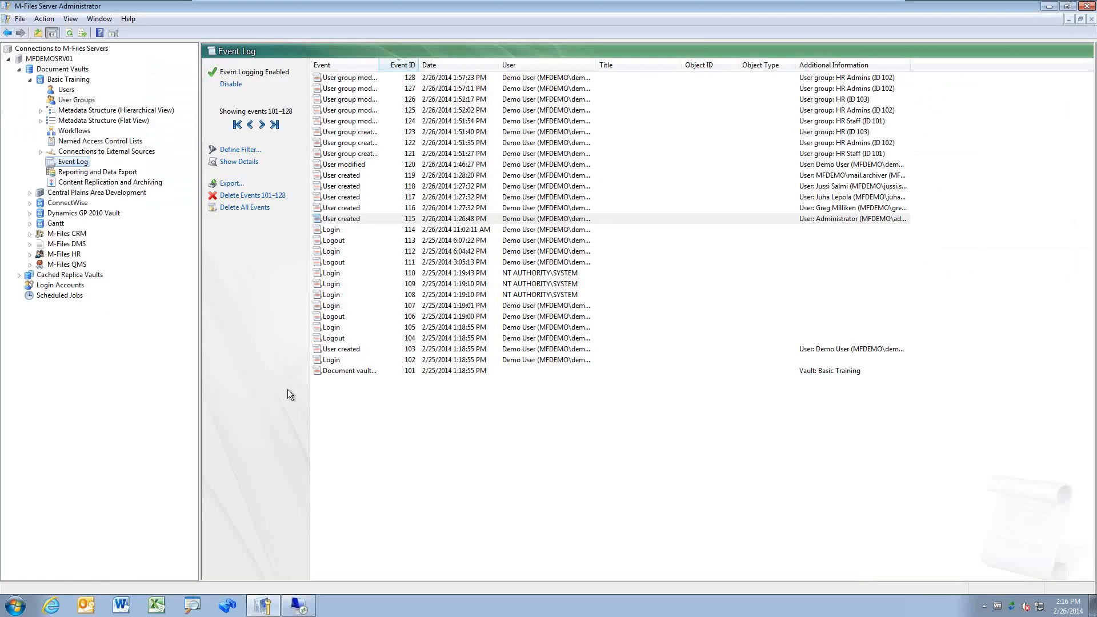
{"action": "left_click", "coordinate": [61, 285]}
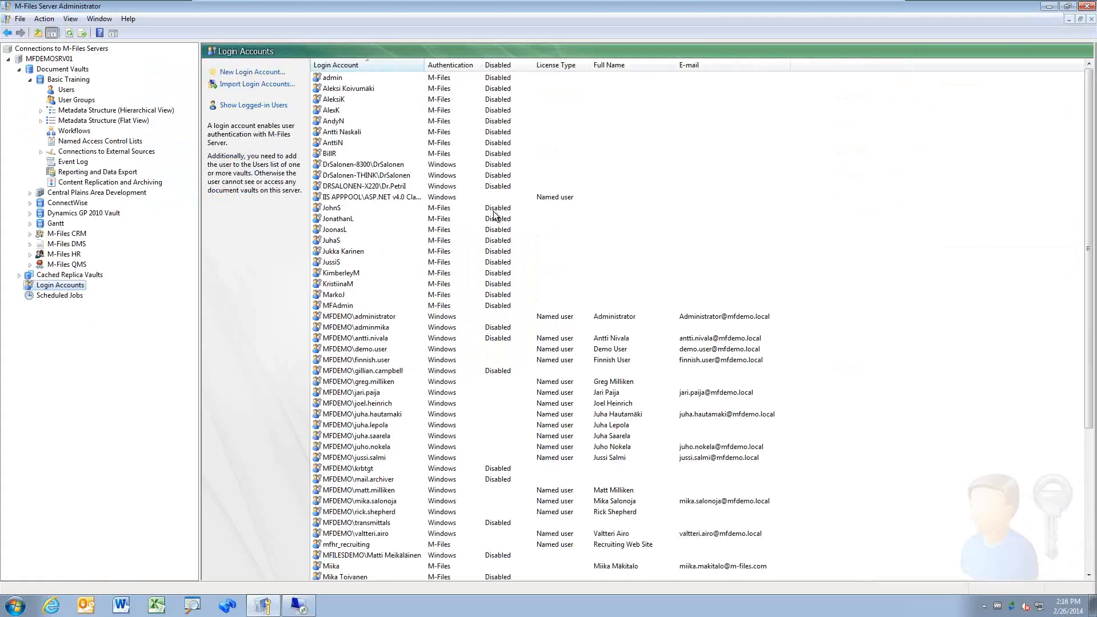
{"action": "double_click", "coordinate": [523, 352]}
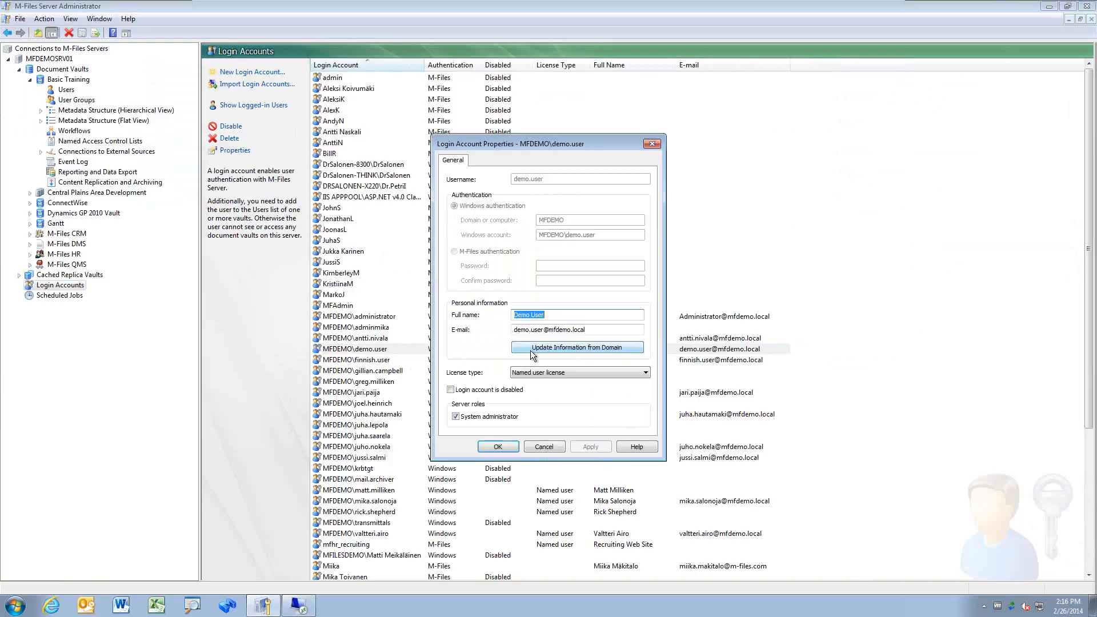
{"action": "key", "text": "Tab"}
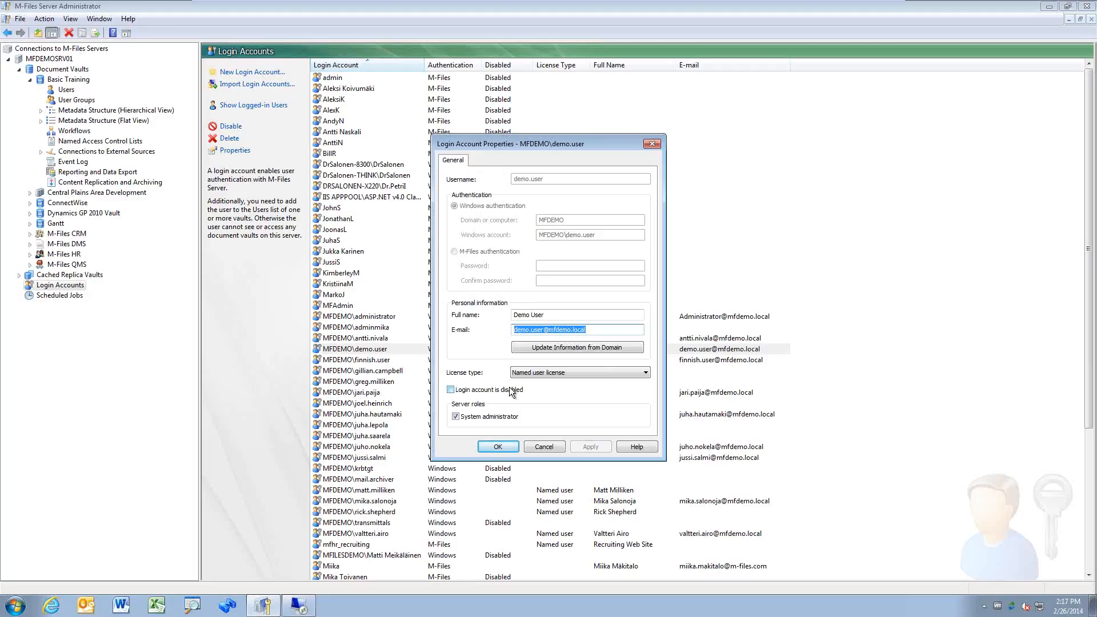
{"action": "left_click", "coordinate": [552, 446]}
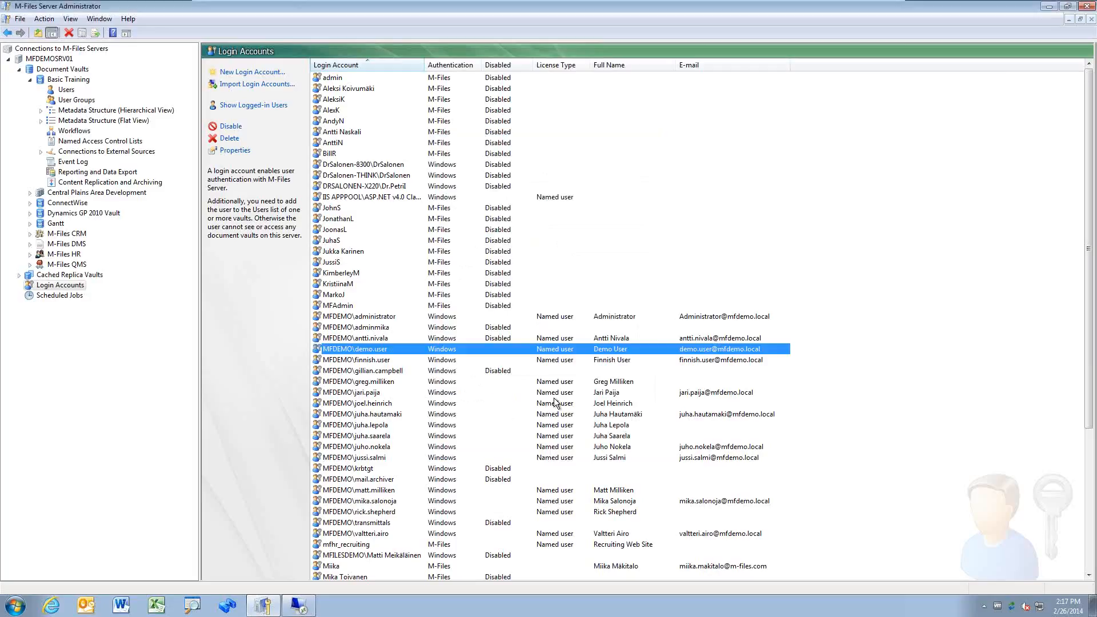
Step: Inspect the SMTP notification settings, including authentication, discard them, and return to the remote Event Viewer
{"action": "left_click", "coordinate": [49, 60]}
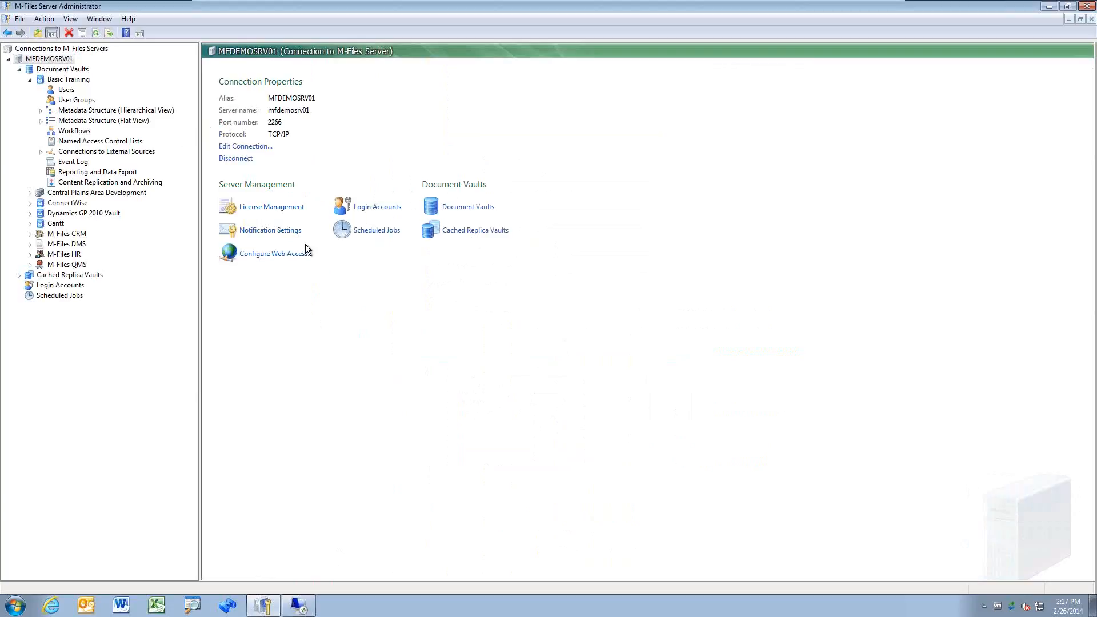
{"action": "left_click", "coordinate": [273, 231]}
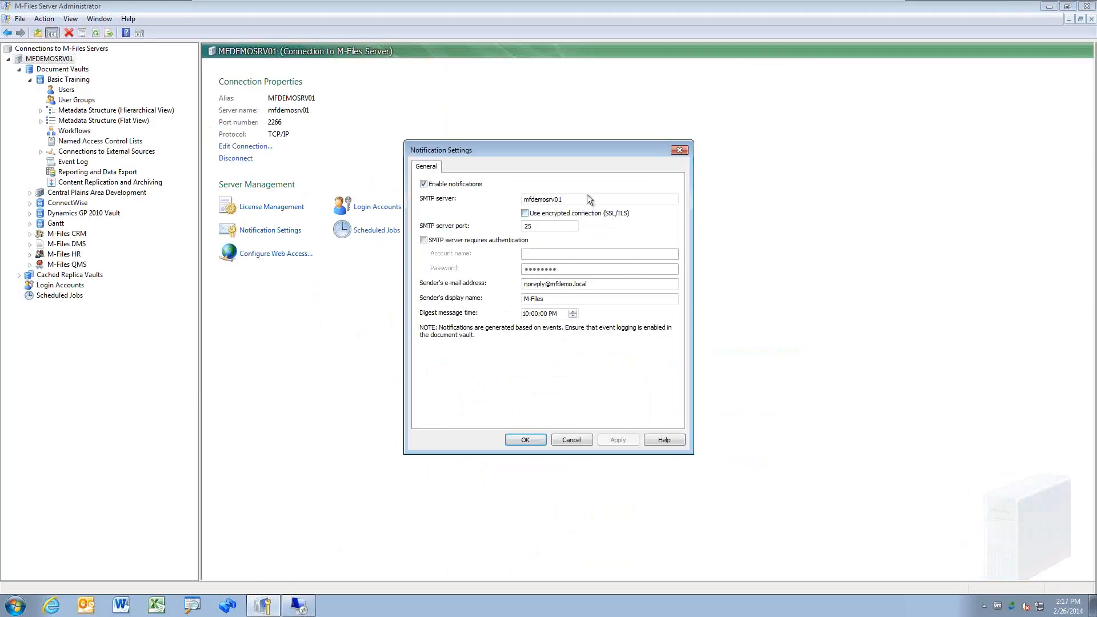
{"action": "left_click_drag", "start_coordinate": [587, 197], "coordinate": [487, 212]}
{"action": "left_click", "coordinate": [486, 240]}
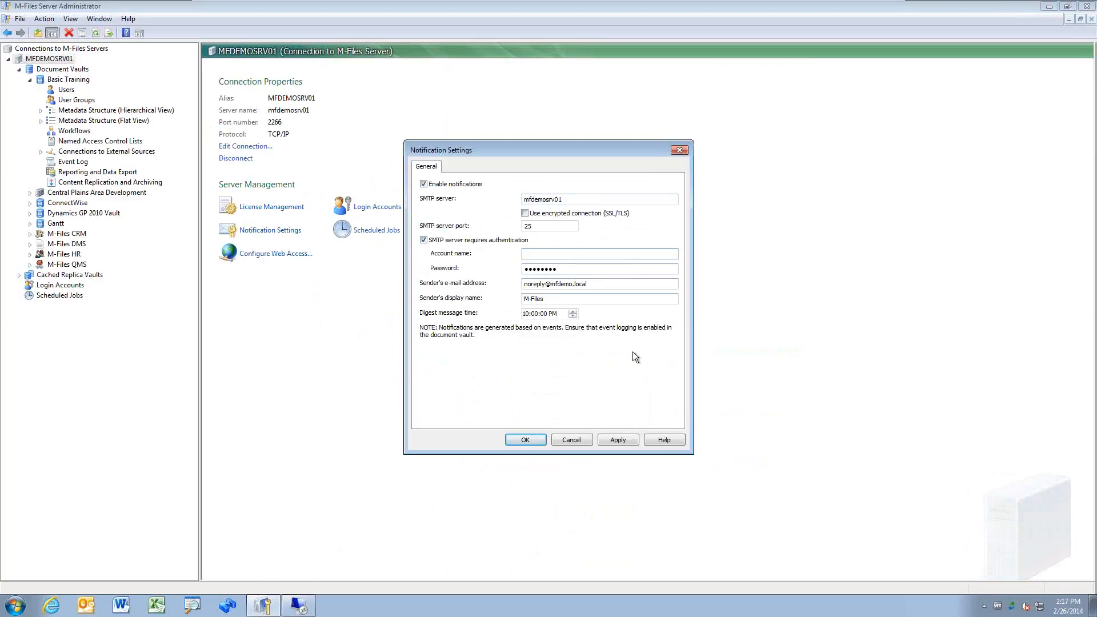
{"action": "left_click", "coordinate": [571, 440]}
{"action": "left_click", "coordinate": [298, 605]}
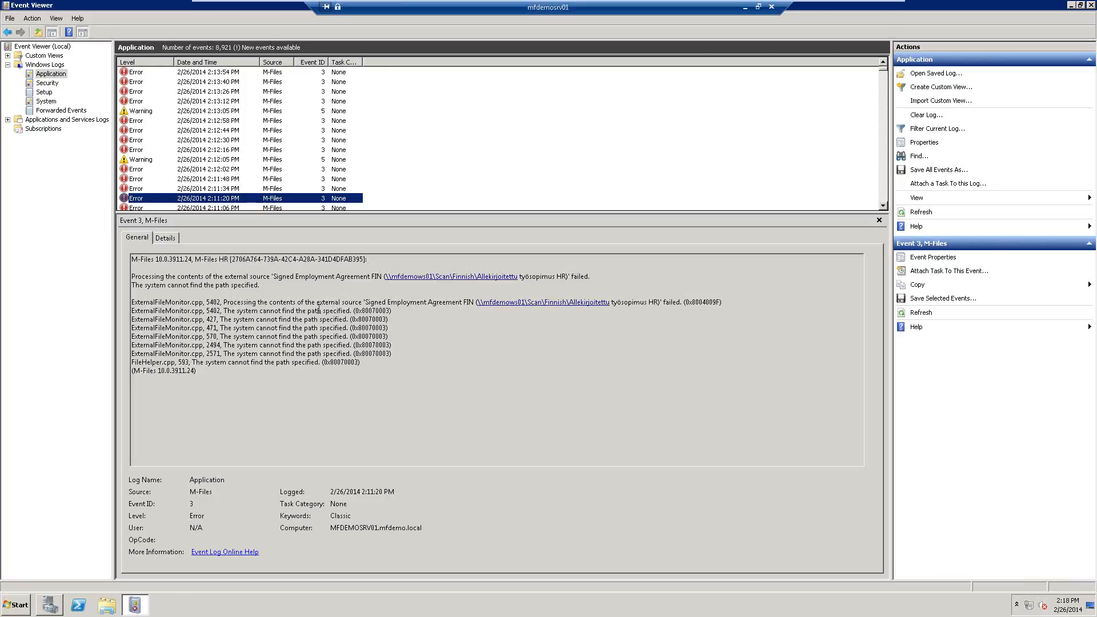
Step: Highlight the 'system cannot find the path' error text, close Event Viewer, and minimize the remote session
{"action": "left_click_drag", "start_coordinate": [317, 302], "coordinate": [390, 311]}
{"action": "left_click_drag", "start_coordinate": [223, 311], "coordinate": [346, 312]}
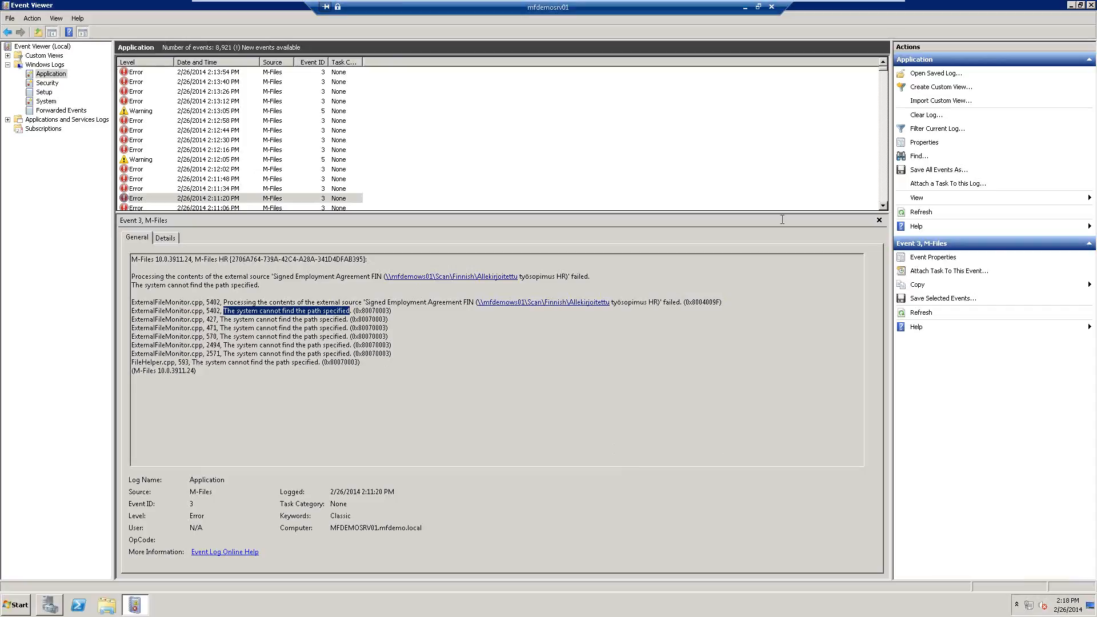
{"action": "left_click", "coordinate": [1089, 5]}
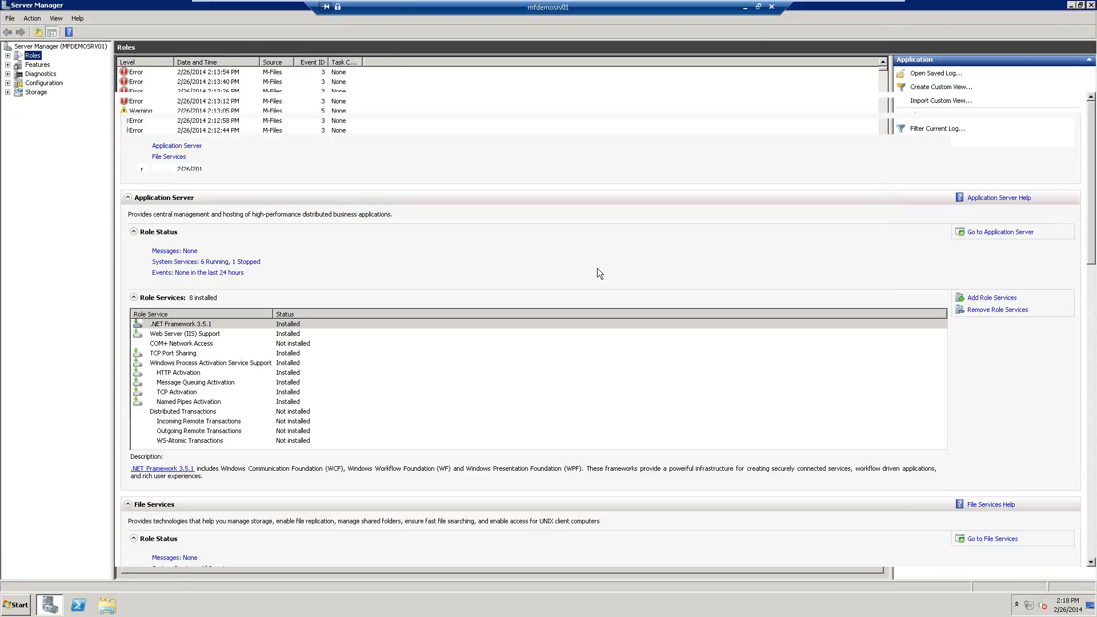
{"action": "left_click", "coordinate": [744, 7]}
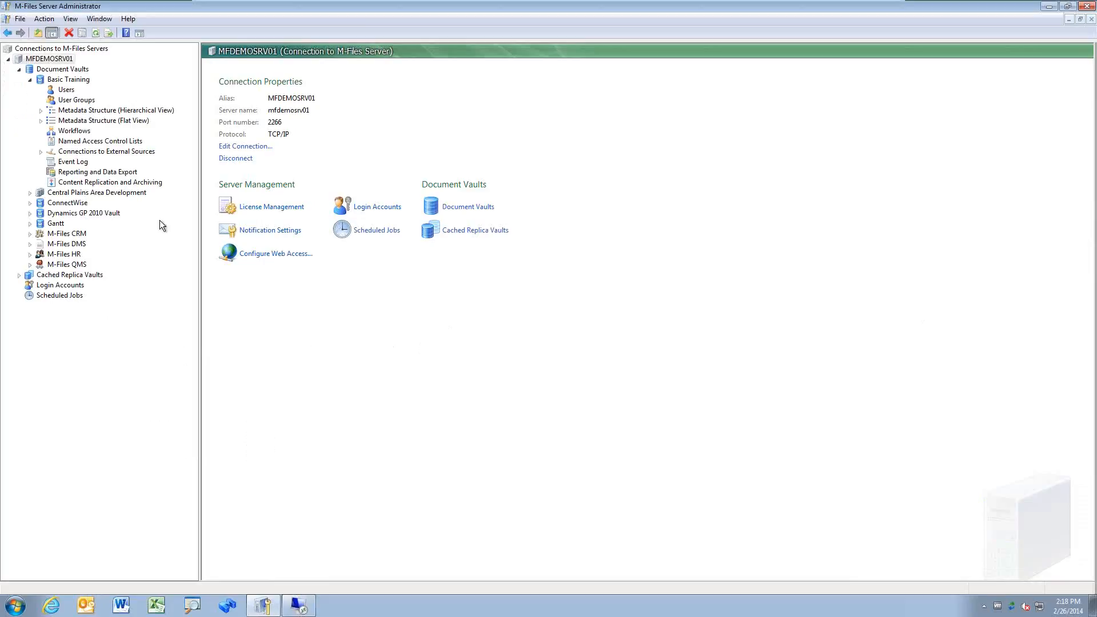
Step: Open the vault's Event Log, widen the Event column, and inspect events 103, 121 and 123
{"action": "left_click", "coordinate": [73, 162]}
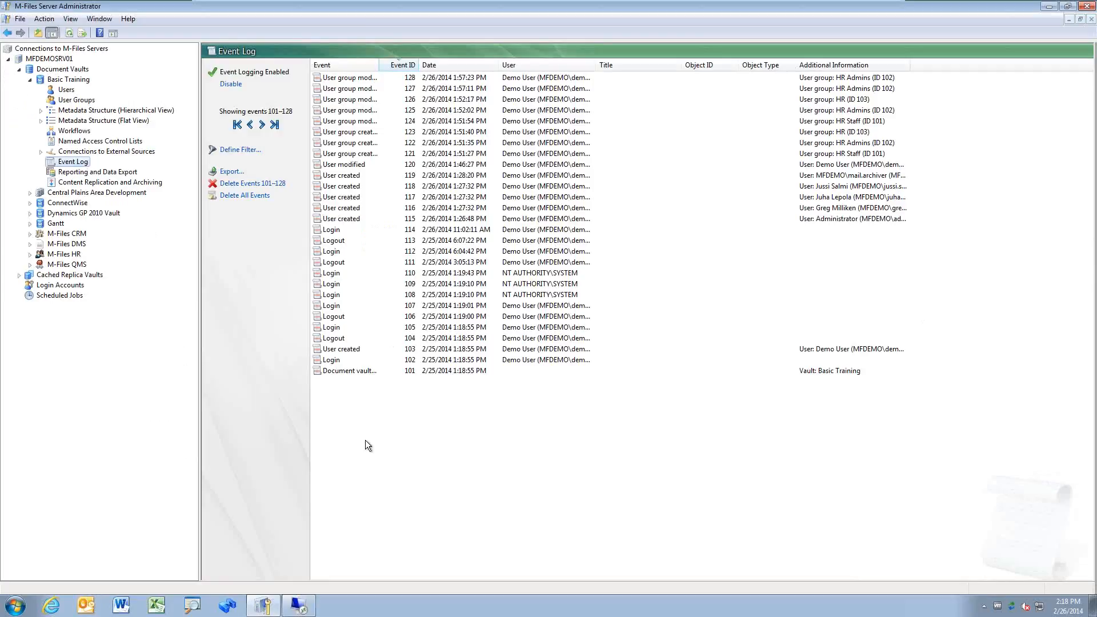
{"action": "left_click", "coordinate": [378, 372]}
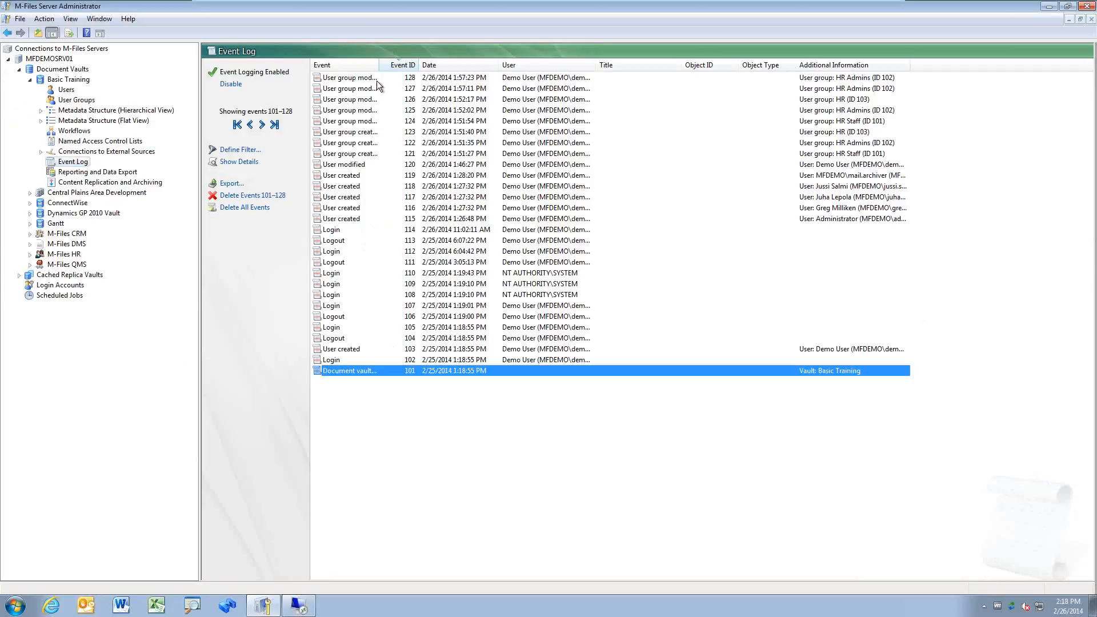
{"action": "left_click_drag", "start_coordinate": [379, 65], "coordinate": [465, 72]}
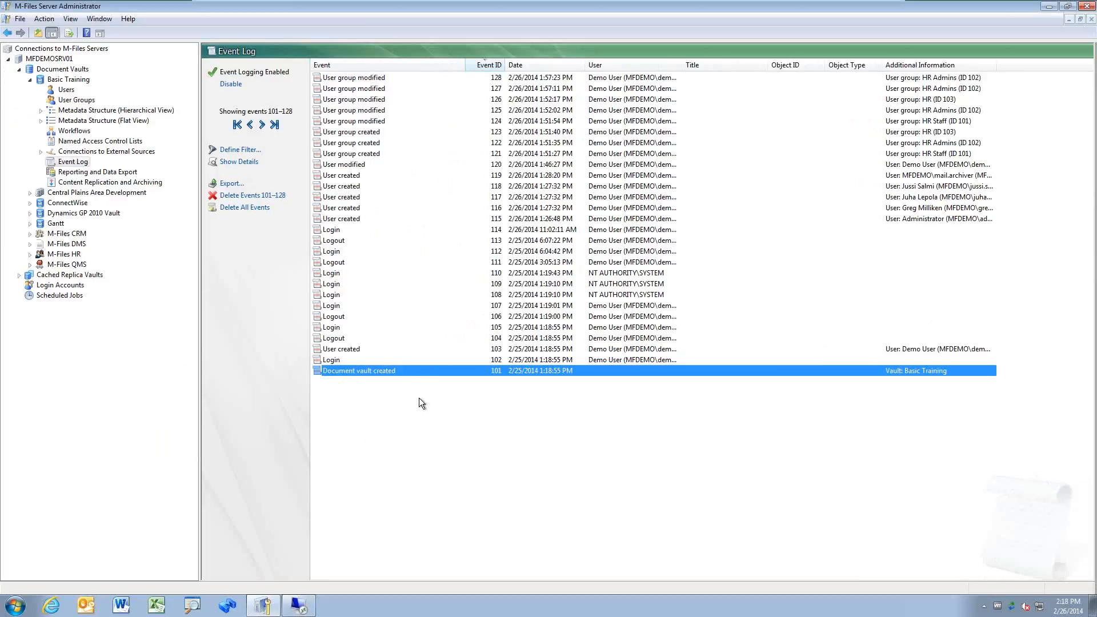
{"action": "key", "text": "Up"}
{"action": "key", "text": "Up"}
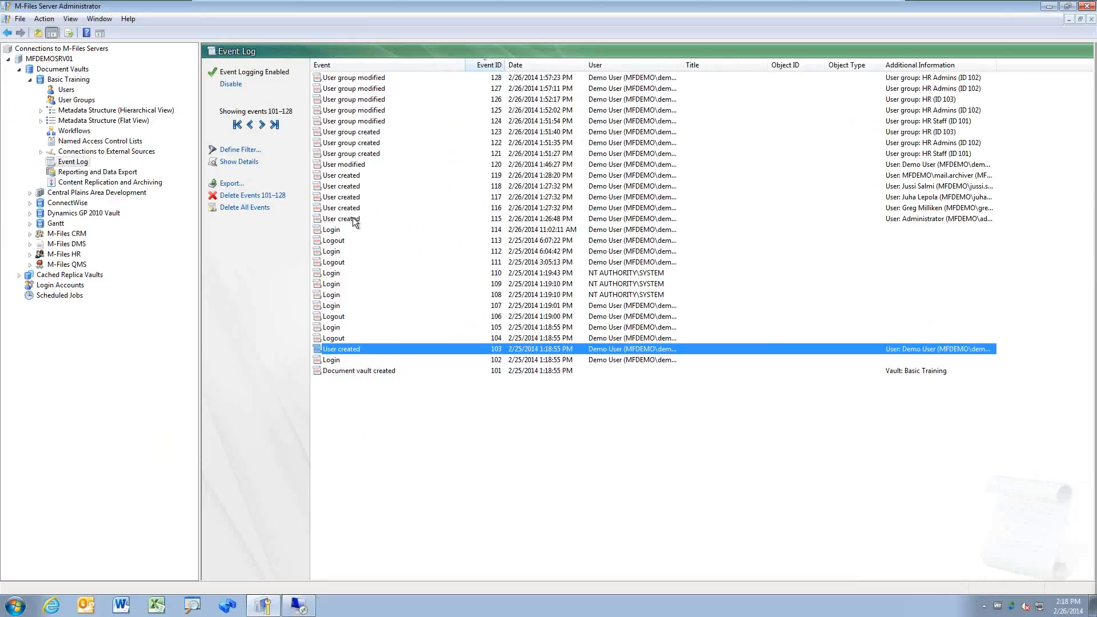
{"action": "left_click", "coordinate": [390, 152]}
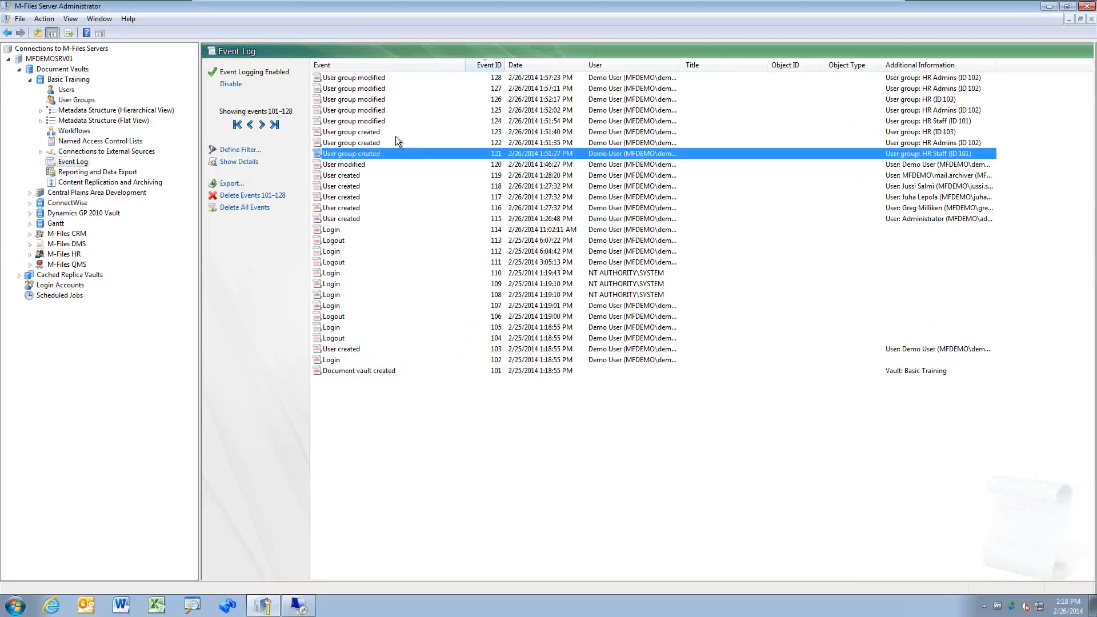
{"action": "left_click", "coordinate": [393, 131]}
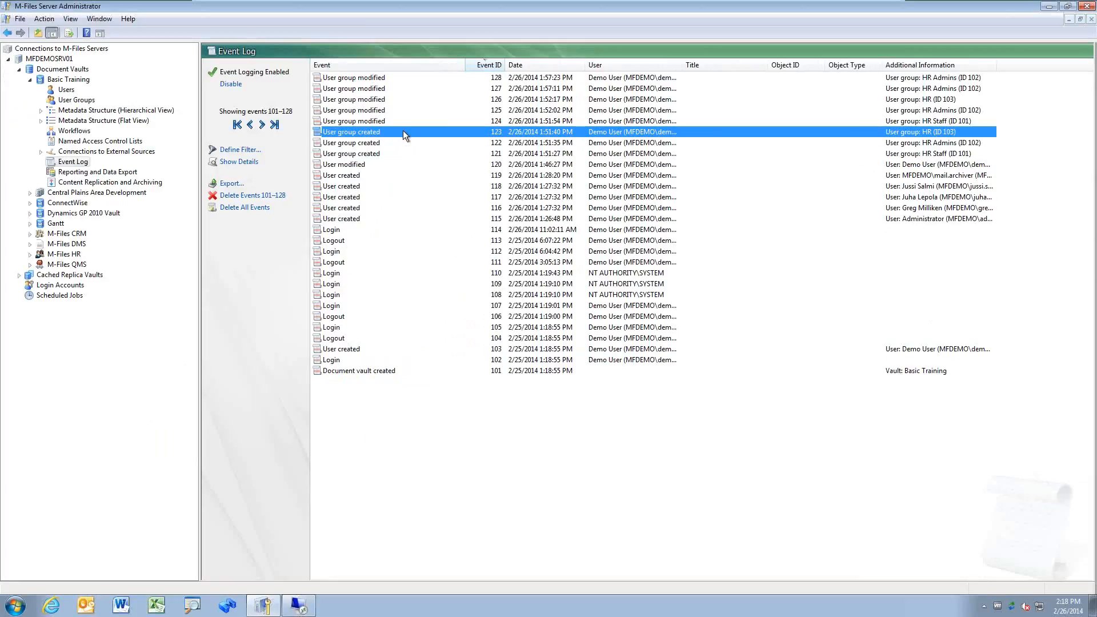
Step: Review events 128, 115 and 123, check the empty Reporting and Data Export page, and open the M: drive
{"action": "left_click", "coordinate": [400, 110]}
{"action": "left_click", "coordinate": [403, 77]}
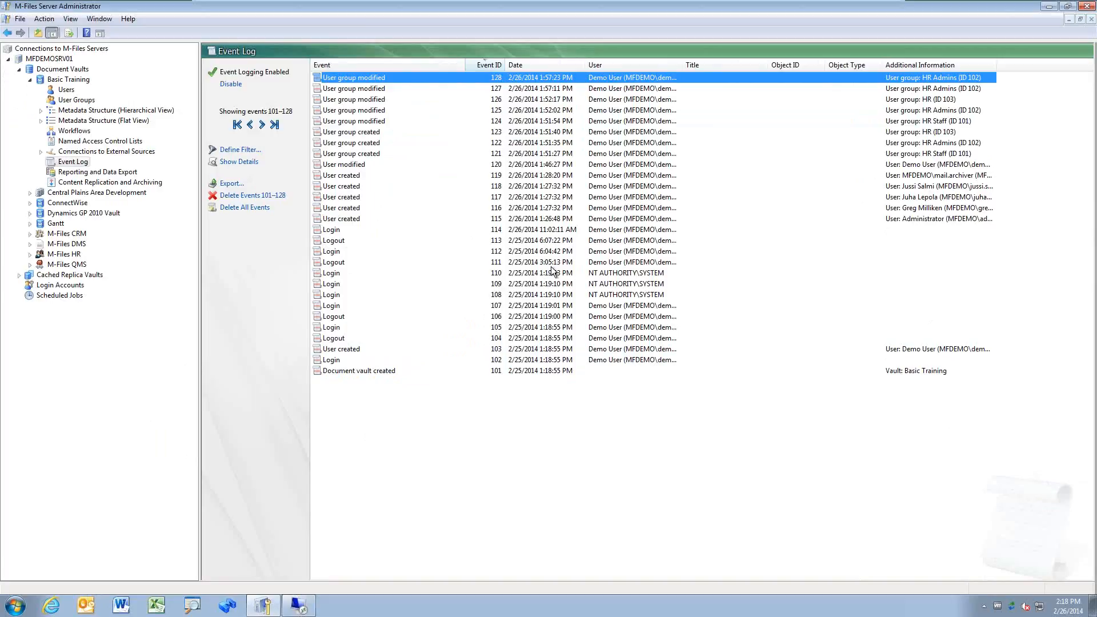
{"action": "left_click", "coordinate": [420, 219]}
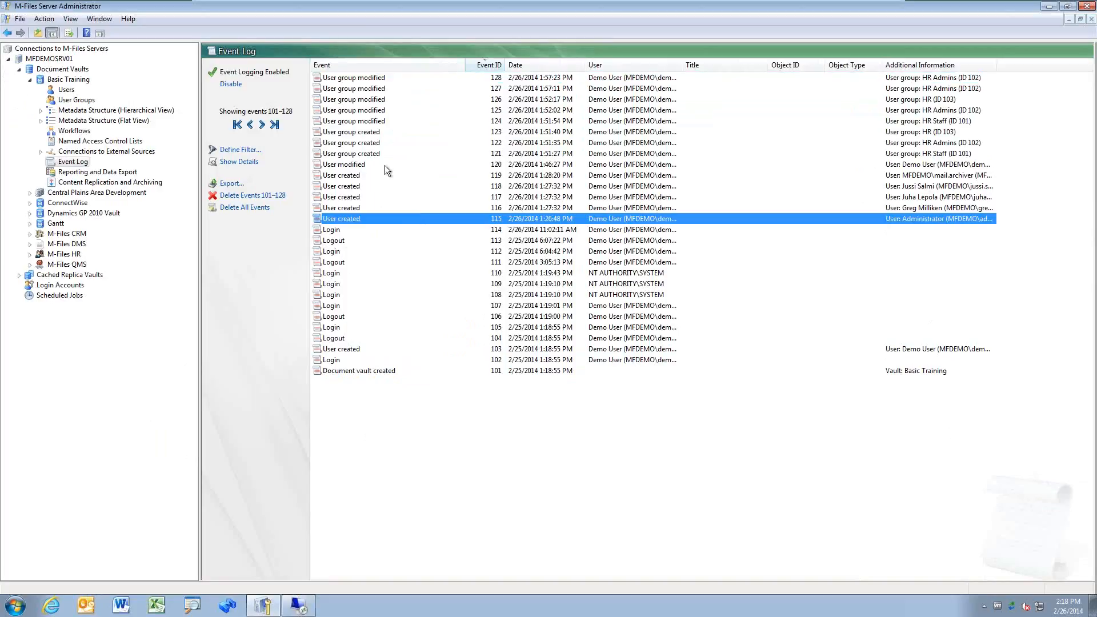
{"action": "left_click", "coordinate": [411, 131]}
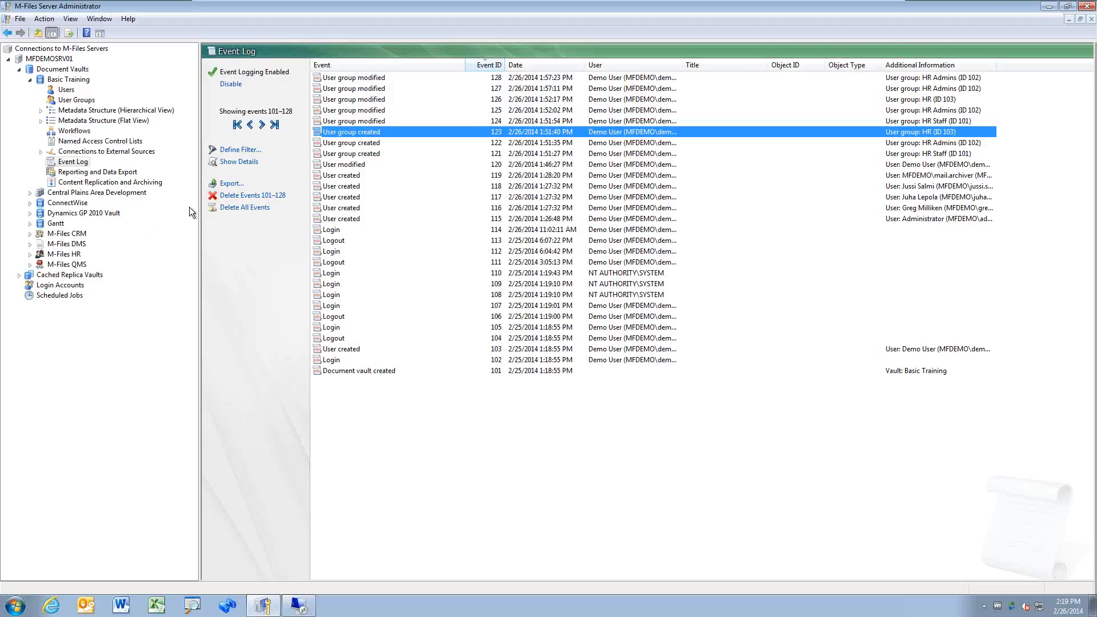
{"action": "left_click", "coordinate": [121, 172]}
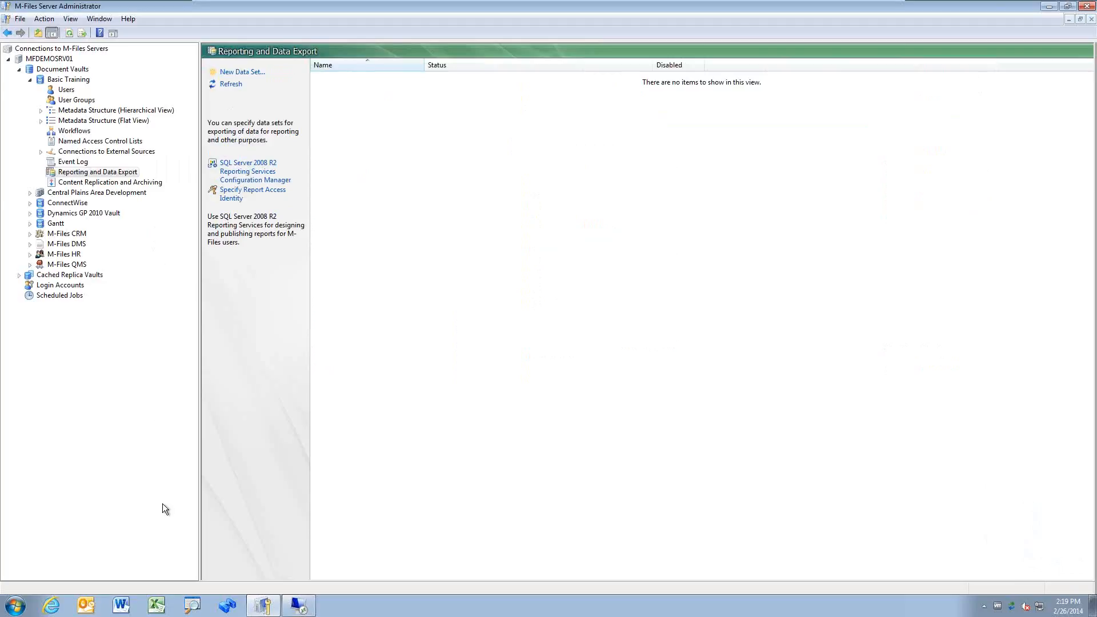
{"action": "left_click", "coordinate": [227, 605]}
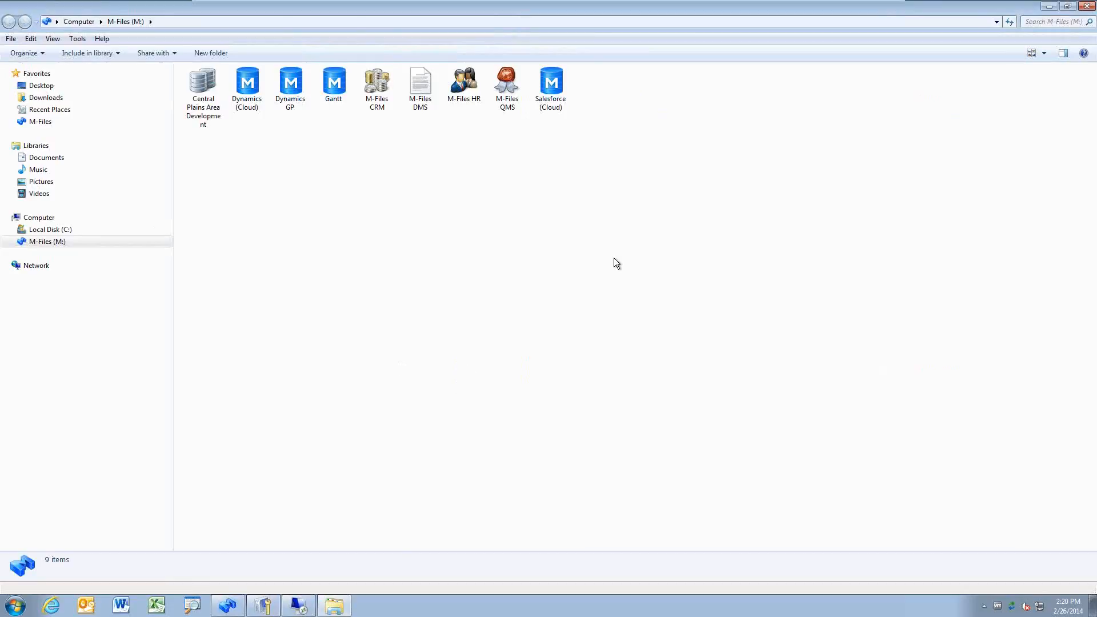
Step: Open the M-Files DMS vault, turn the navigation pane off, and open 2. Manage Customers
{"action": "double_click", "coordinate": [419, 88]}
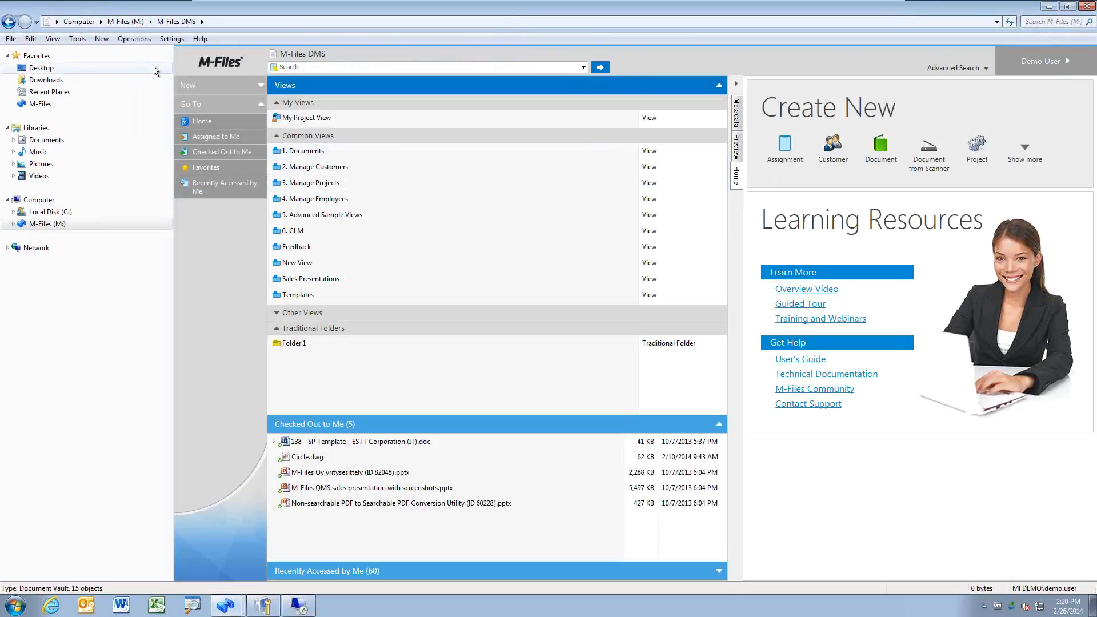
{"action": "left_click", "coordinate": [78, 38]}
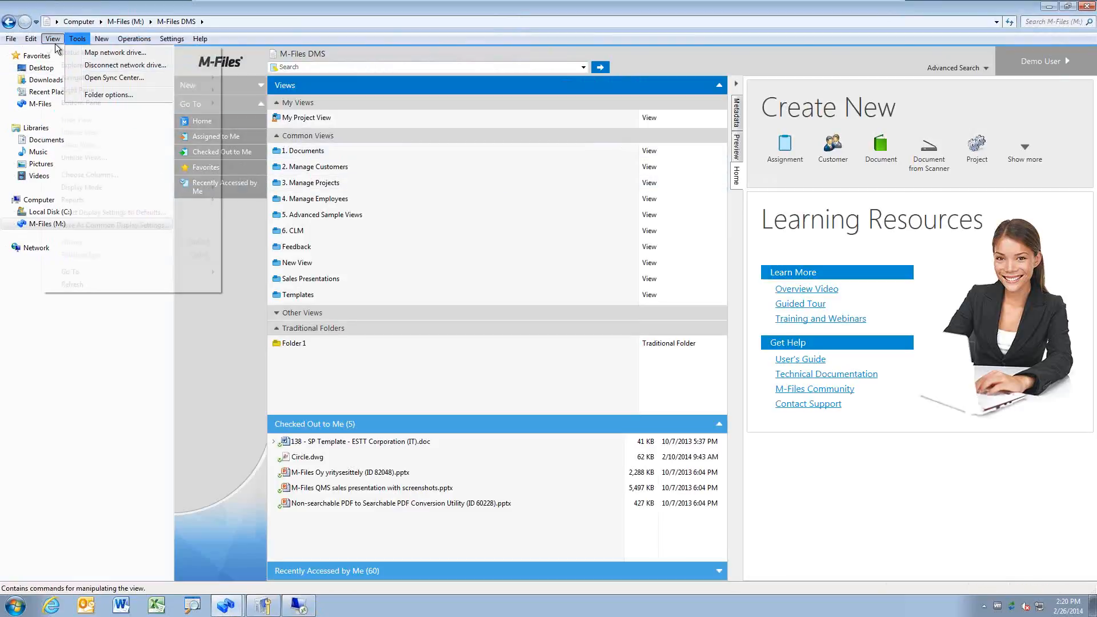
{"action": "mouse_move", "coordinate": [52, 39]}
{"action": "mouse_move", "coordinate": [86, 77]}
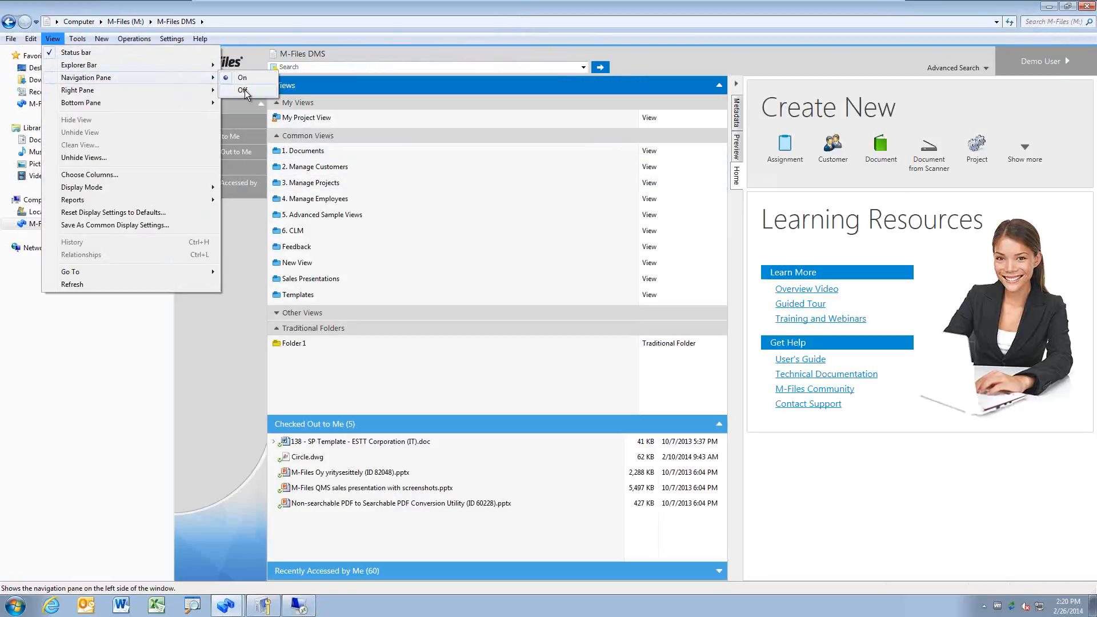
{"action": "left_click", "coordinate": [242, 90]}
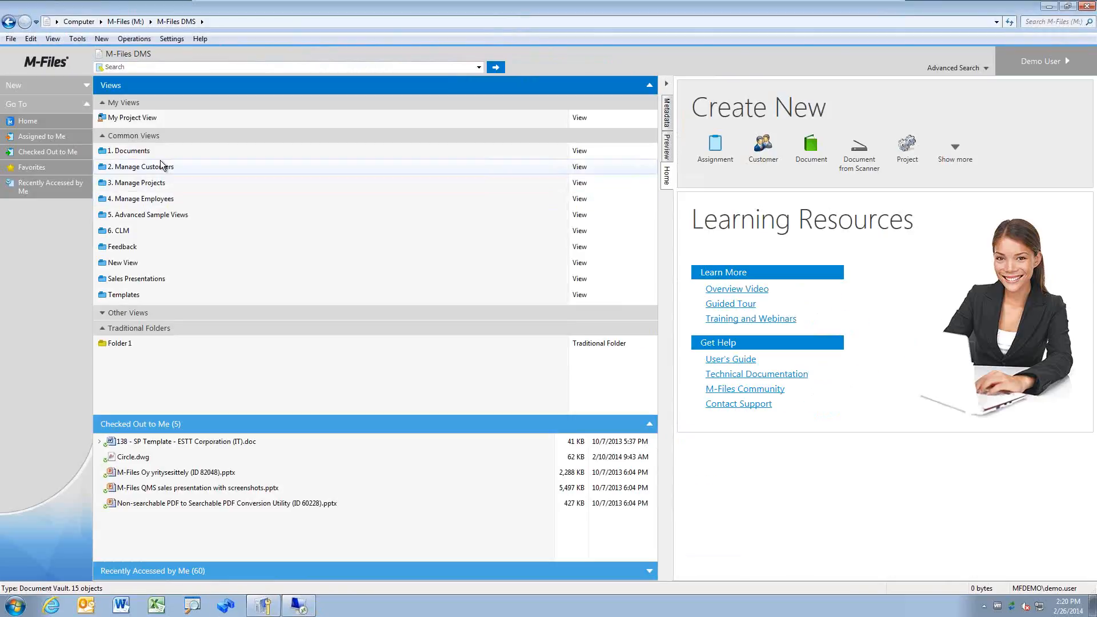
{"action": "double_click", "coordinate": [176, 166]}
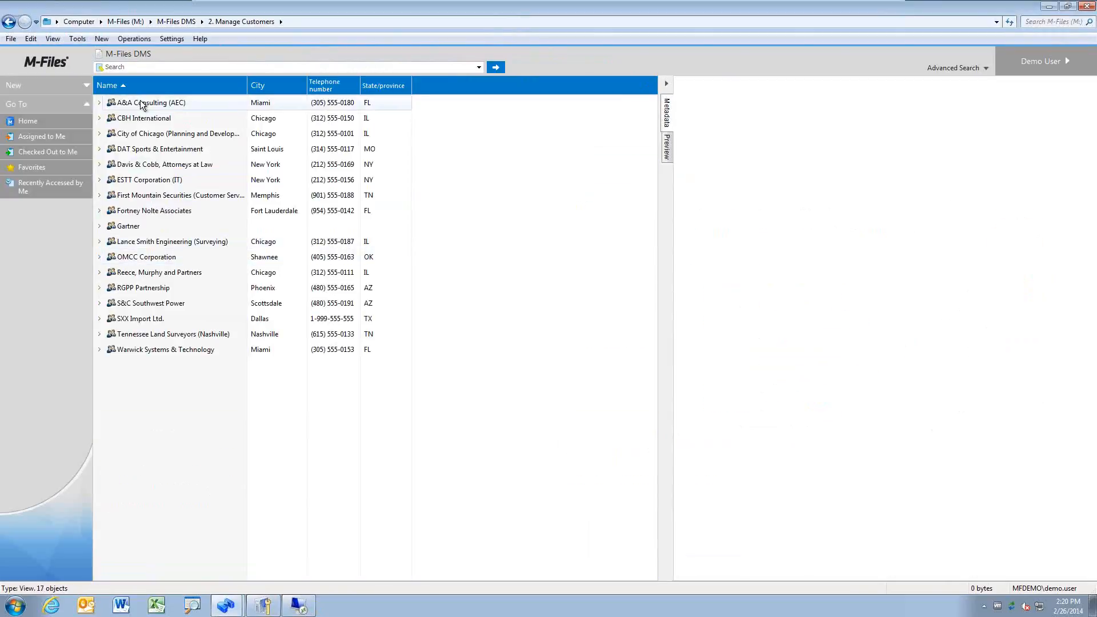
Step: Reorder the customer list columns to Name, City, State/province, Telephone number
{"action": "right_click", "coordinate": [200, 86]}
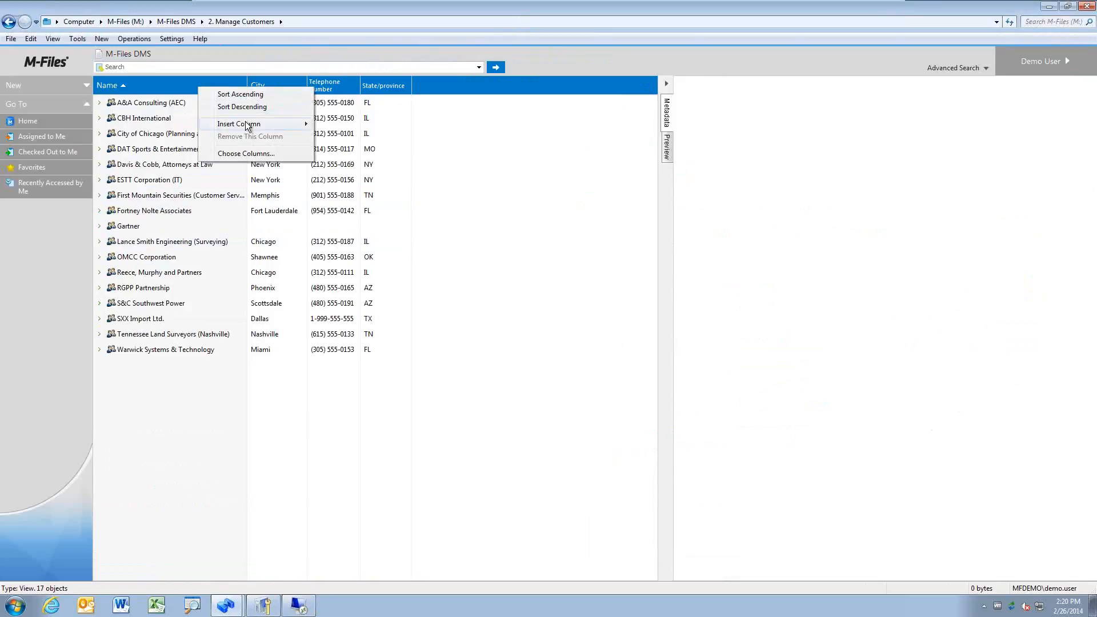
{"action": "mouse_move", "coordinate": [252, 124]}
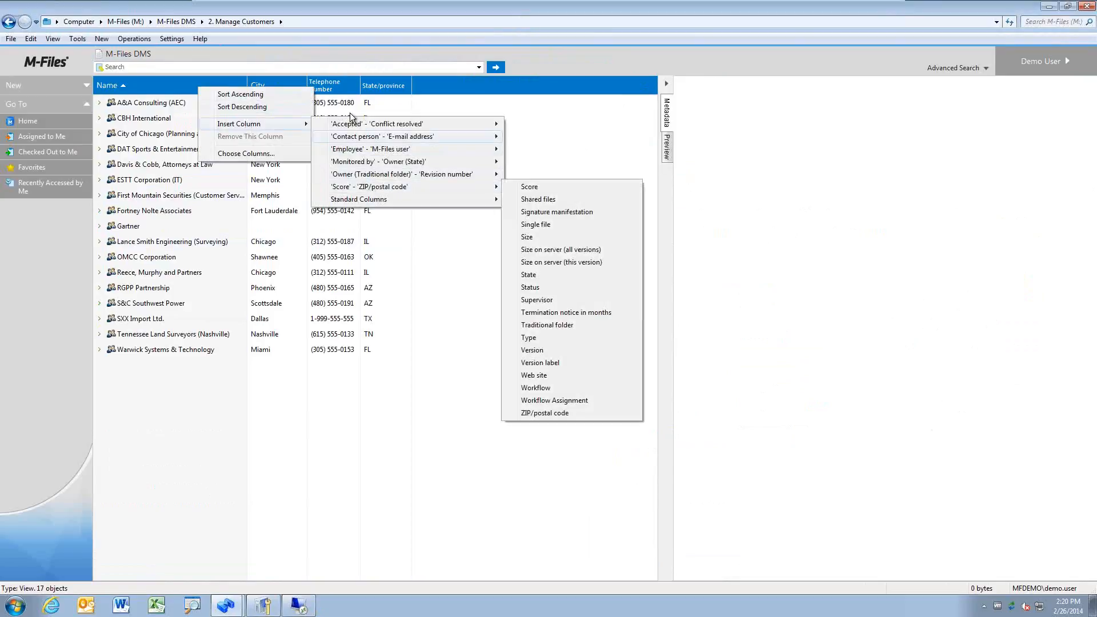
{"action": "left_click", "coordinate": [497, 337]}
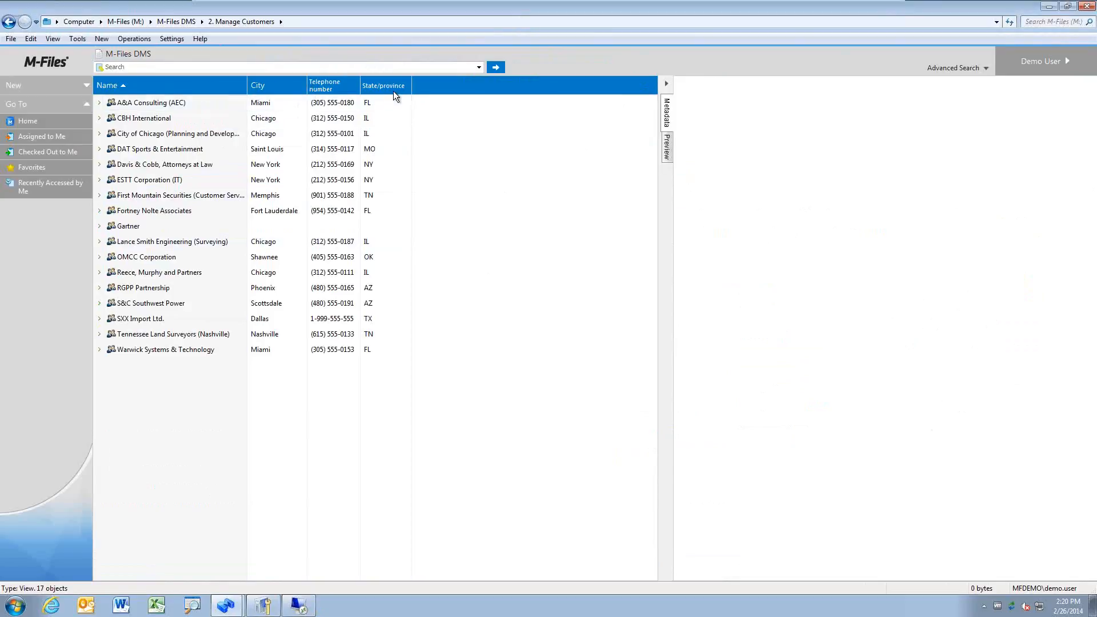
{"action": "left_click_drag", "start_coordinate": [393, 90], "coordinate": [269, 88]}
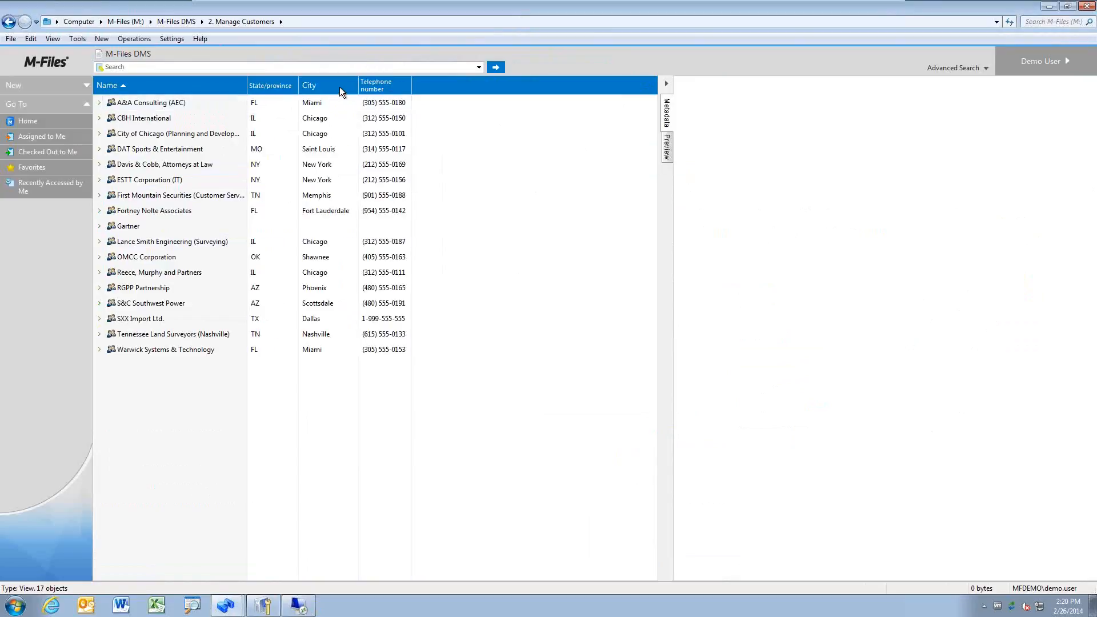
{"action": "left_click_drag", "start_coordinate": [386, 87], "coordinate": [303, 93]}
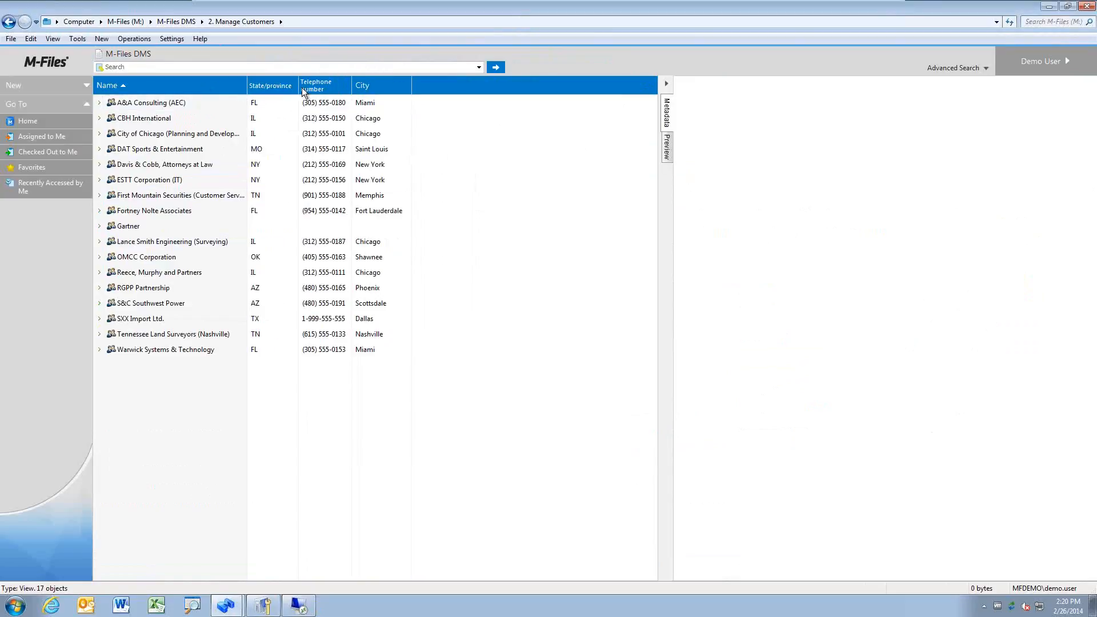
{"action": "left_click_drag", "start_coordinate": [127, 88], "coordinate": [403, 104]}
{"action": "left_click_drag", "start_coordinate": [217, 88], "coordinate": [297, 90]}
{"action": "left_click_drag", "start_coordinate": [183, 85], "coordinate": [430, 90]}
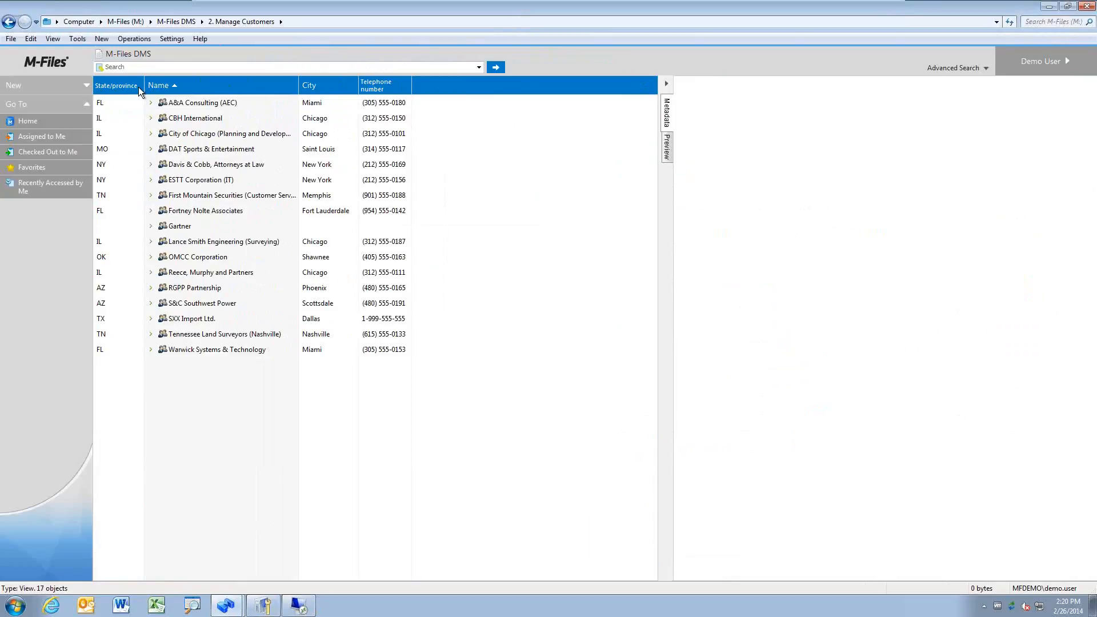
{"action": "left_click_drag", "start_coordinate": [138, 87], "coordinate": [349, 92]}
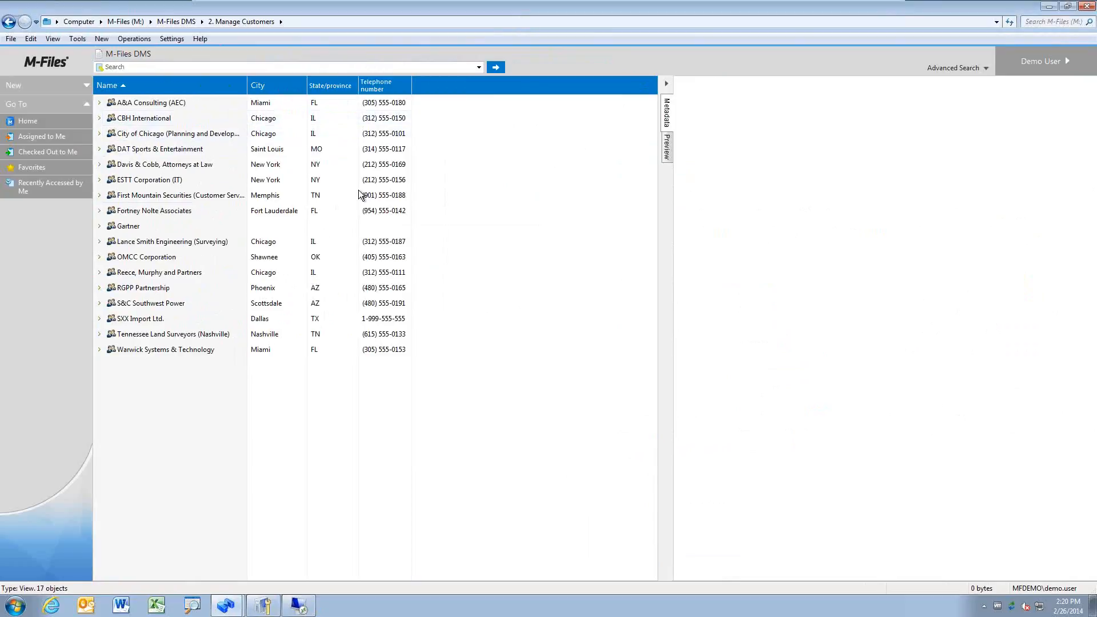
{"action": "right_click", "coordinate": [213, 92]}
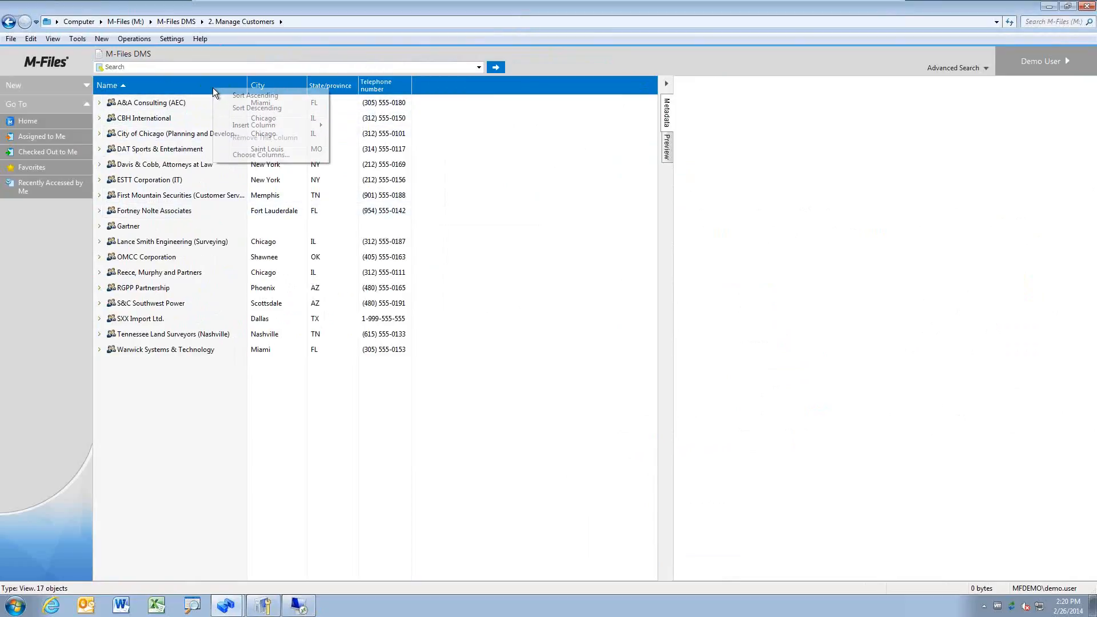
{"action": "left_click", "coordinate": [346, 435]}
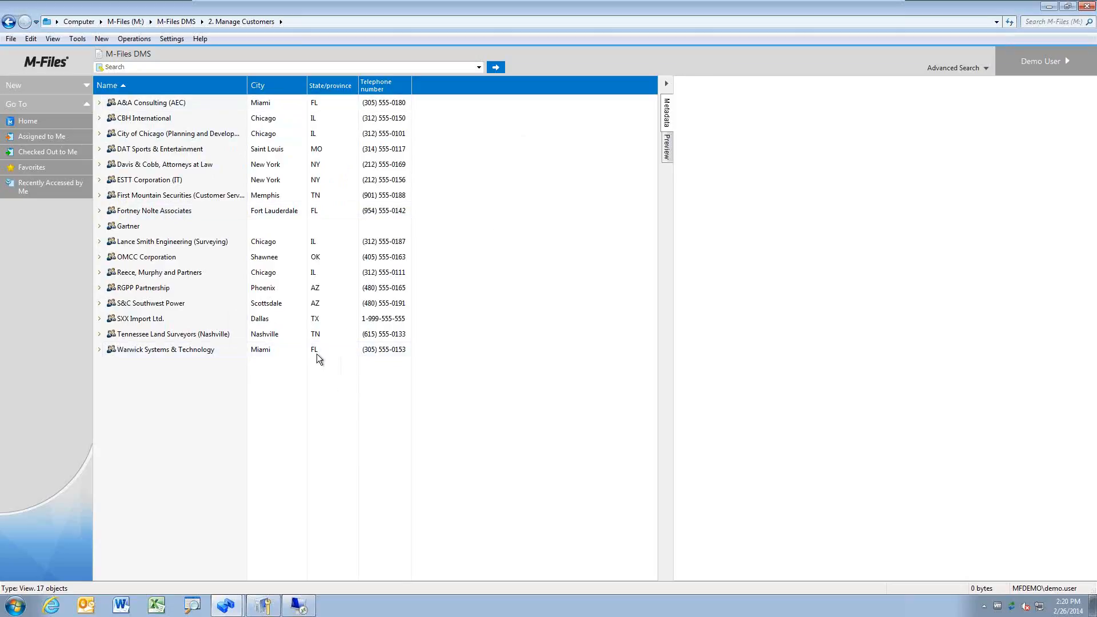
{"action": "right_click", "coordinate": [278, 409]}
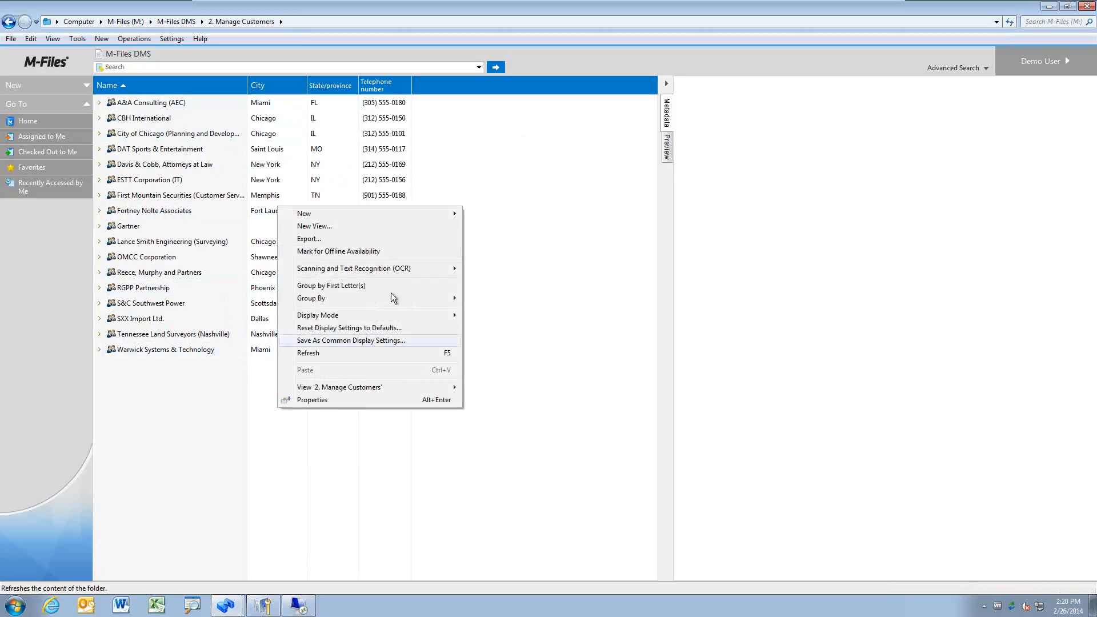
Step: Export only the visible columns, without value IDs or object files, to Customers.CSV
{"action": "left_click", "coordinate": [363, 240]}
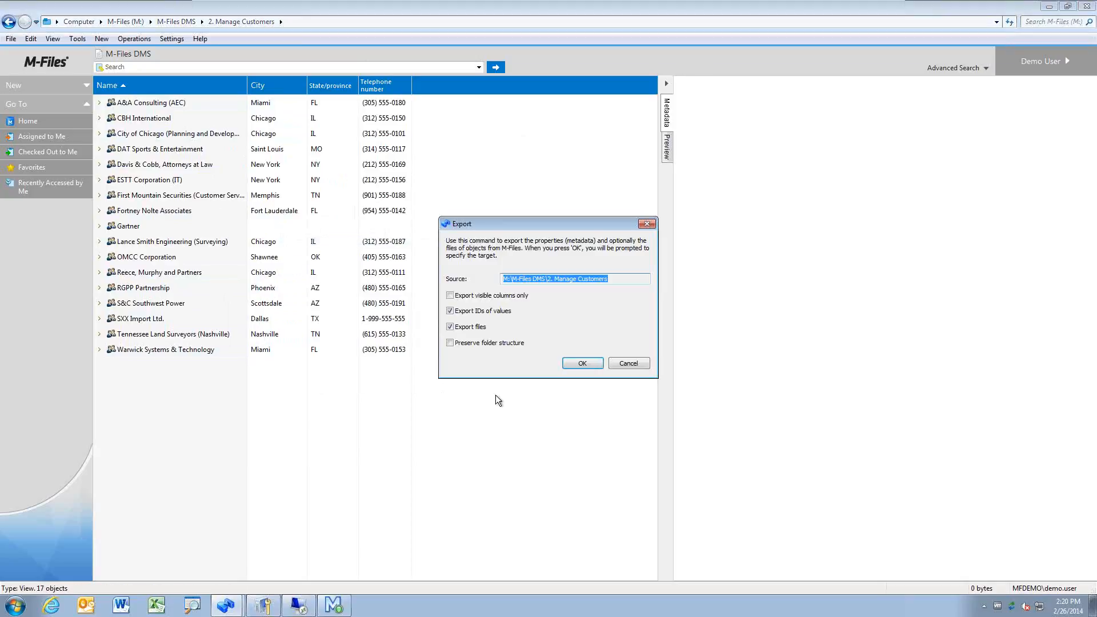
{"action": "left_click", "coordinate": [451, 295]}
{"action": "left_click", "coordinate": [450, 311]}
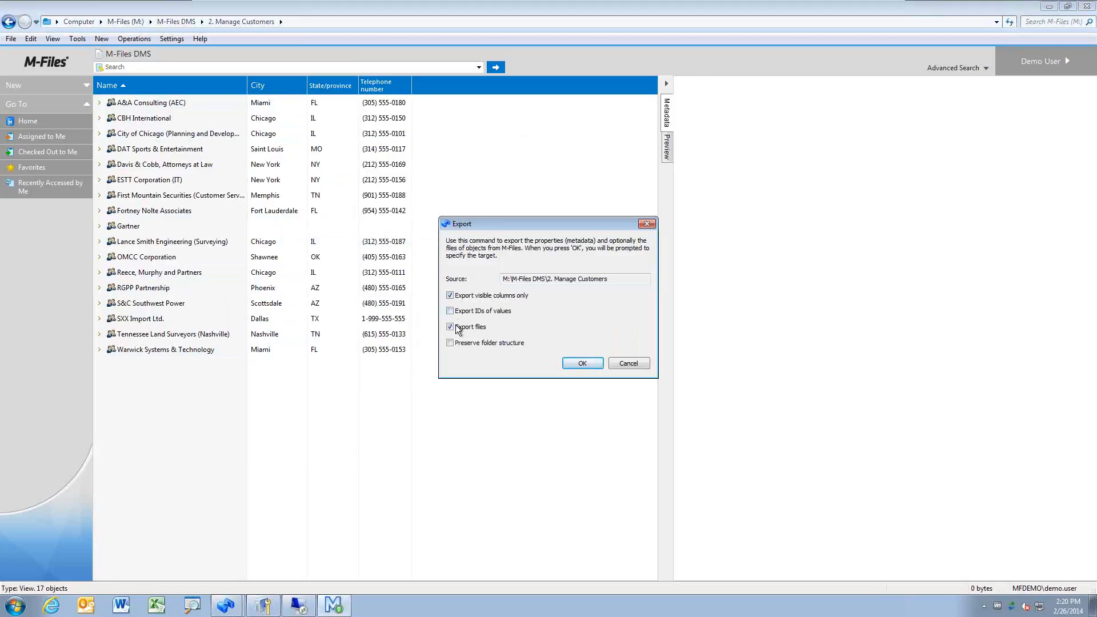
{"action": "left_click", "coordinate": [450, 327]}
{"action": "left_click", "coordinate": [588, 364]}
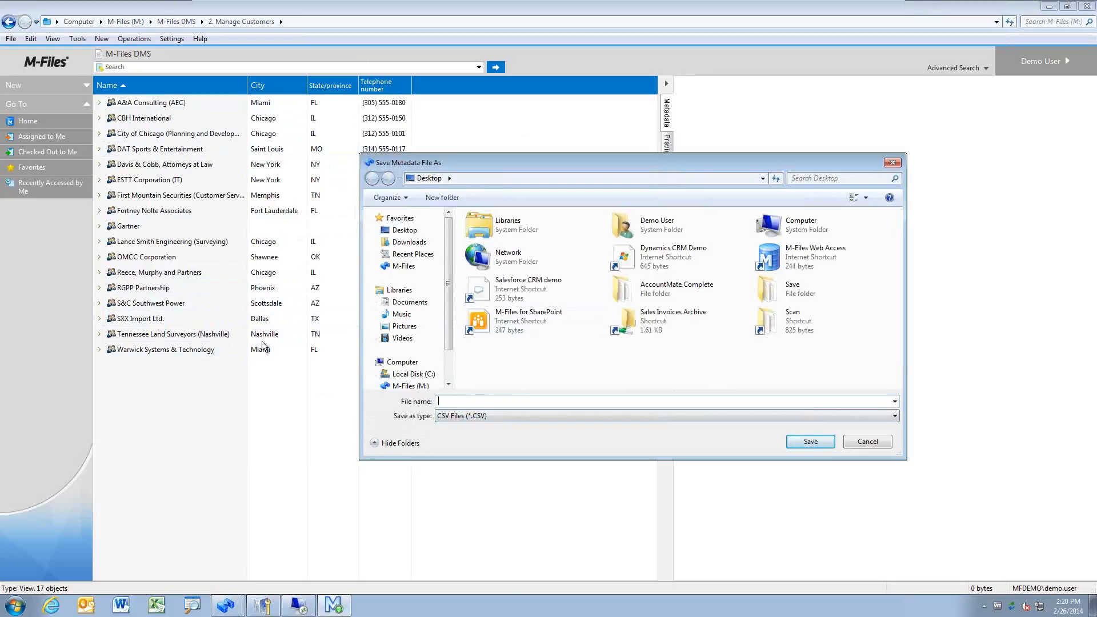
{"action": "type", "text": "Customers"}
{"action": "key", "text": "Return"}
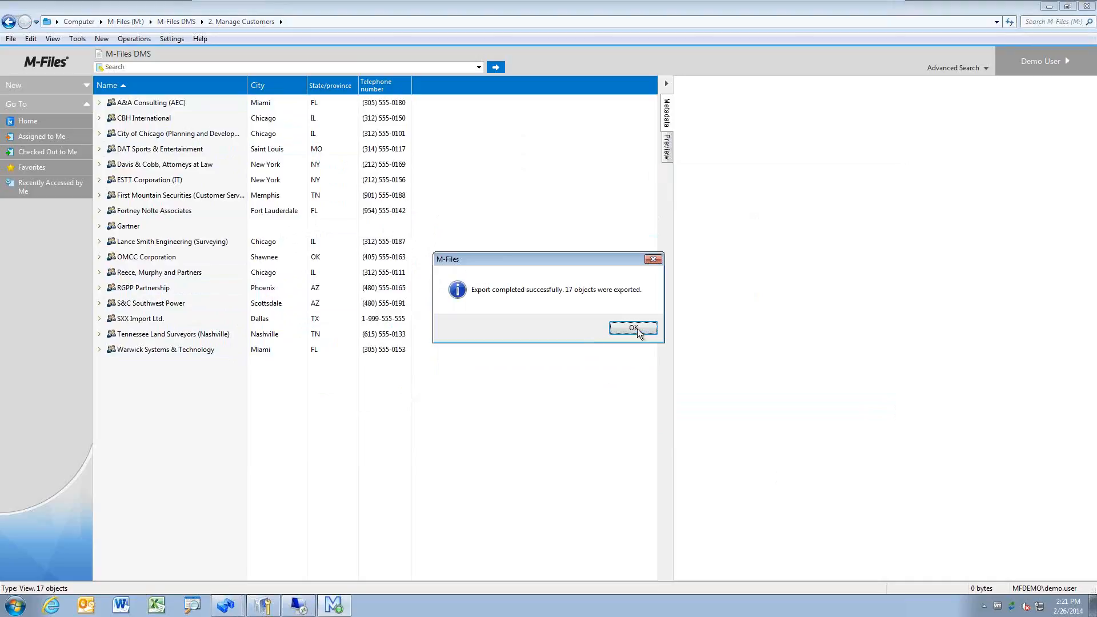
{"action": "left_click", "coordinate": [633, 327]}
Step: Minimize the open windows and open Customers.CSV from the desktop in Excel
{"action": "left_click", "coordinate": [1049, 7]}
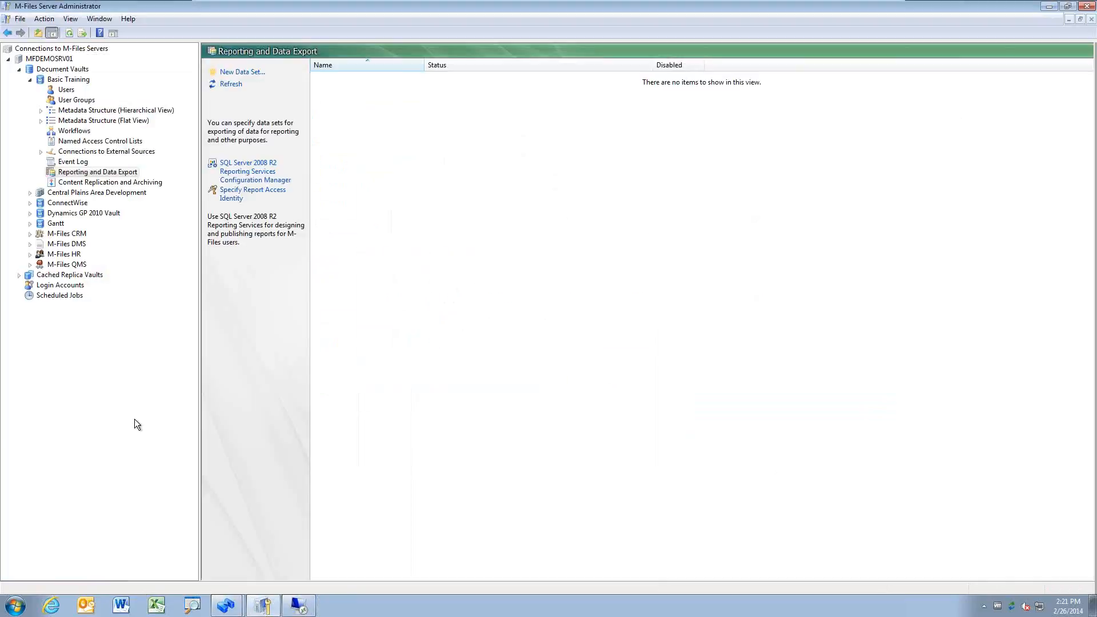
{"action": "left_click", "coordinate": [1049, 6]}
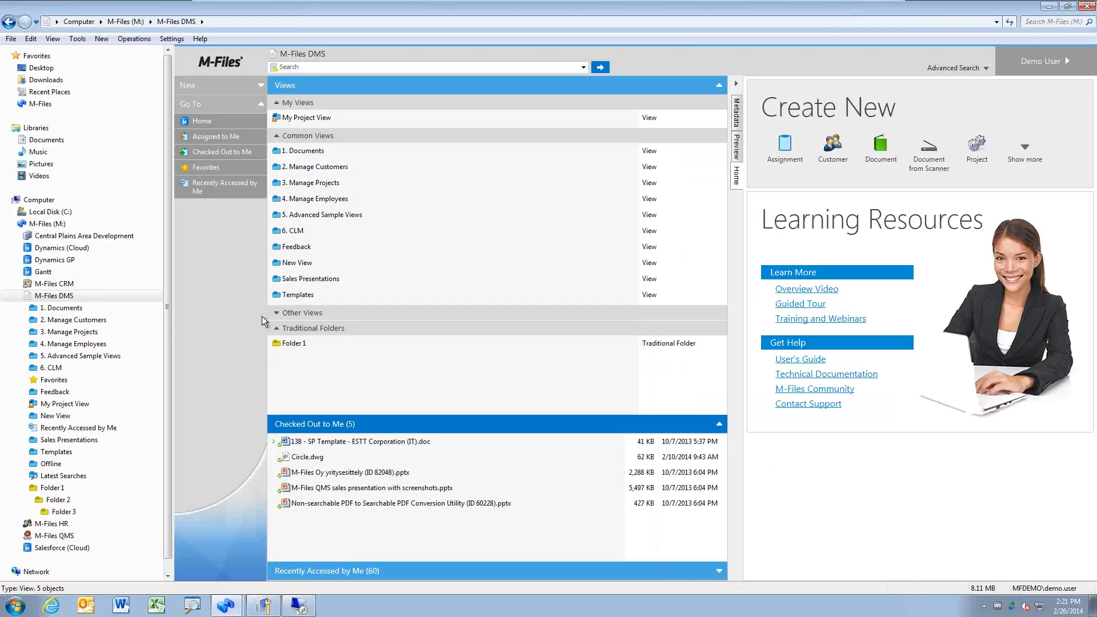
{"action": "key", "text": "super+d"}
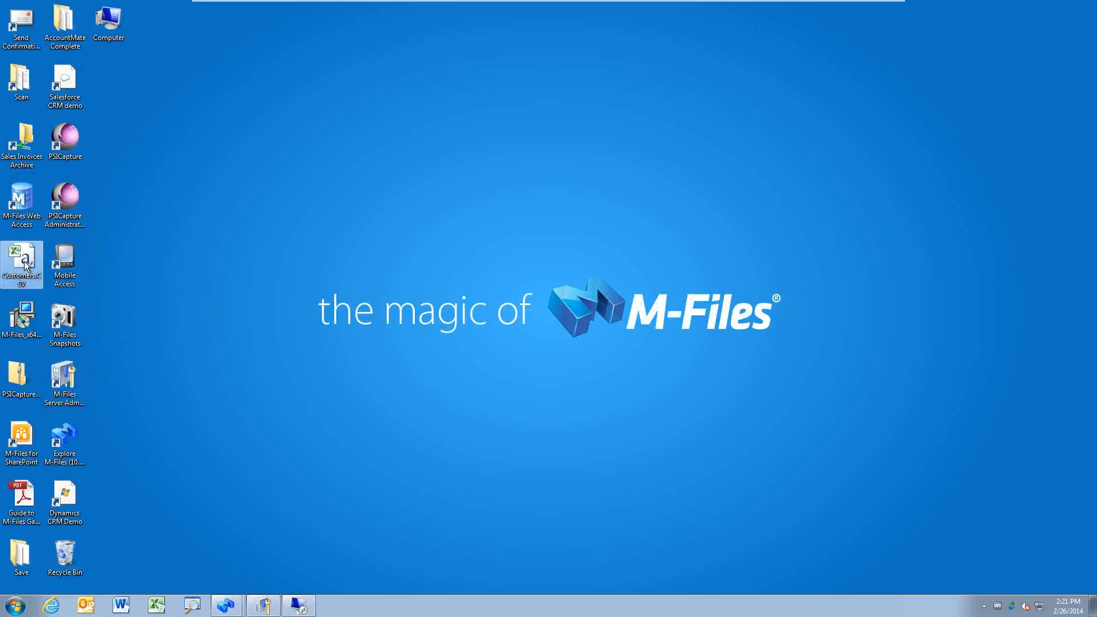
{"action": "left_click_drag", "start_coordinate": [25, 264], "coordinate": [329, 264]}
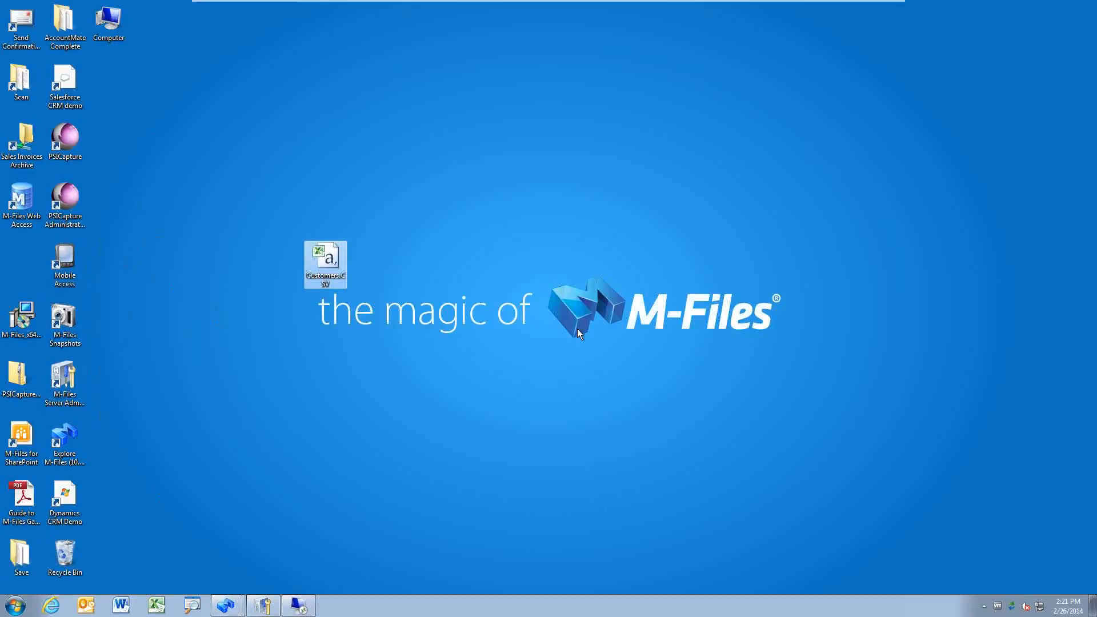
{"action": "key", "text": "Return"}
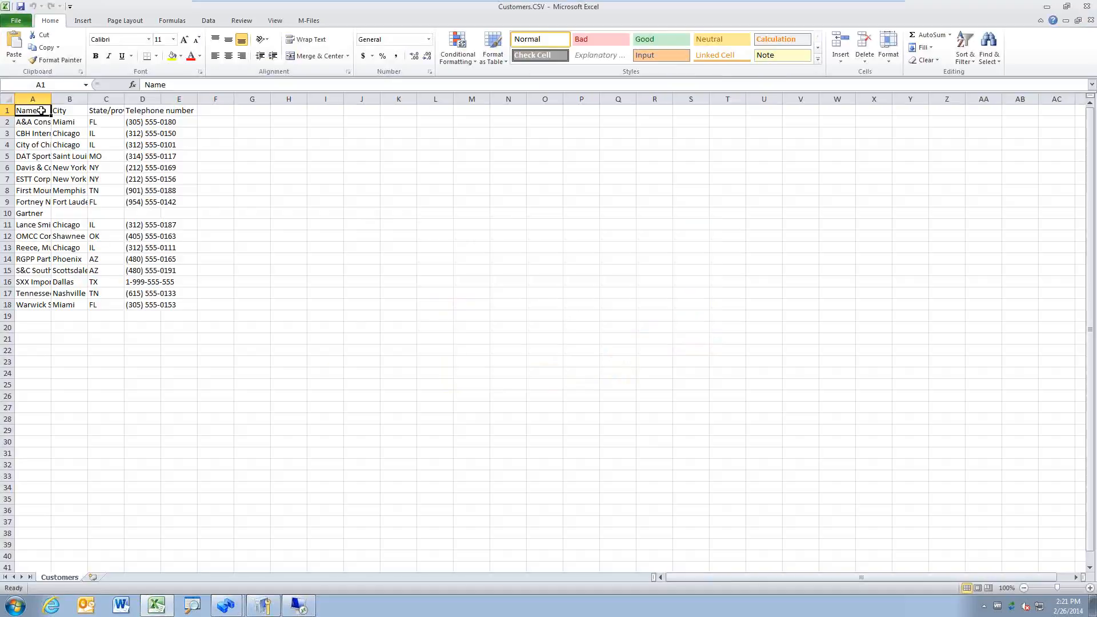
Step: Autofit columns A–D and make the A1:D1 headers bold and underlined
{"action": "left_click", "coordinate": [7, 99]}
{"action": "double_click", "coordinate": [52, 98]}
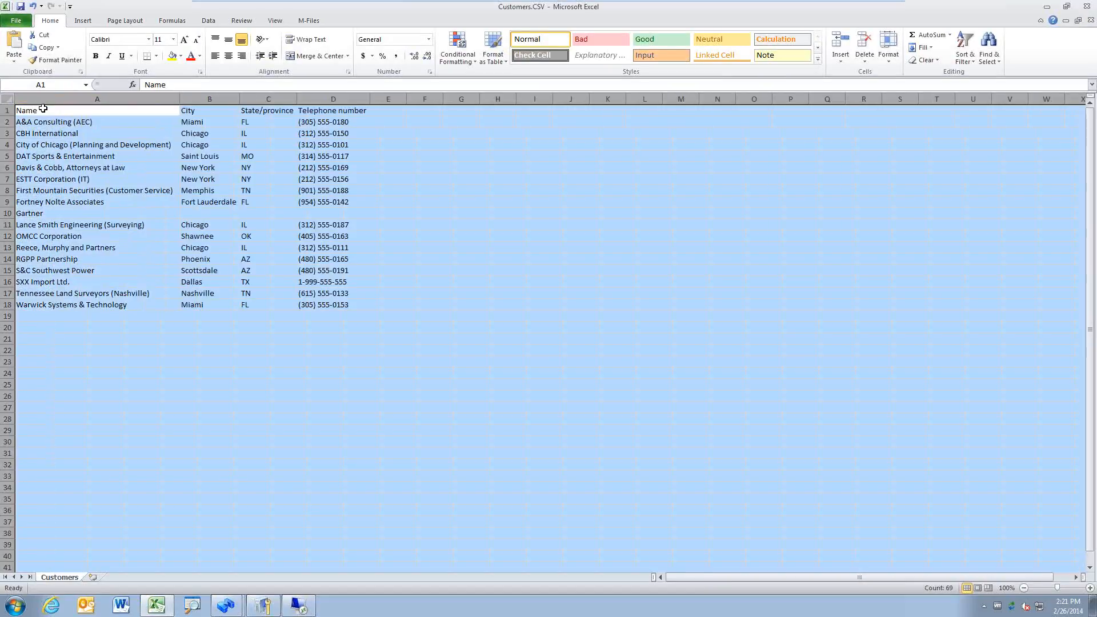
{"action": "left_click_drag", "start_coordinate": [43, 109], "coordinate": [309, 111]}
{"action": "key", "text": "ctrl+b"}
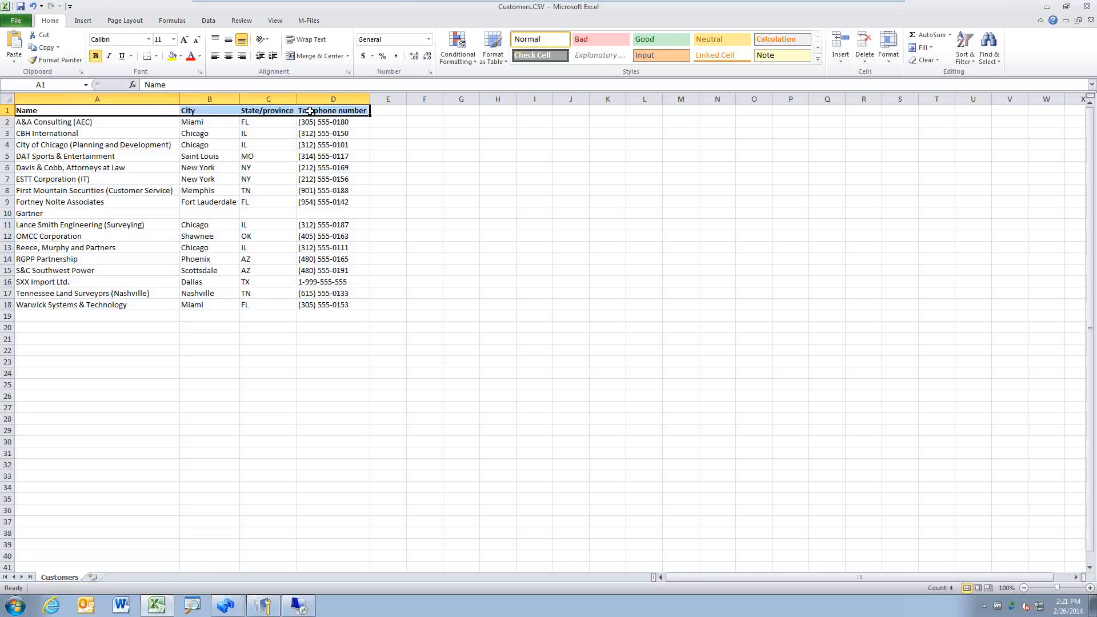
{"action": "key", "text": "ctrl+u"}
Step: Delete row 10, the Gartner entry missing a telephone number
{"action": "left_click", "coordinate": [83, 156]}
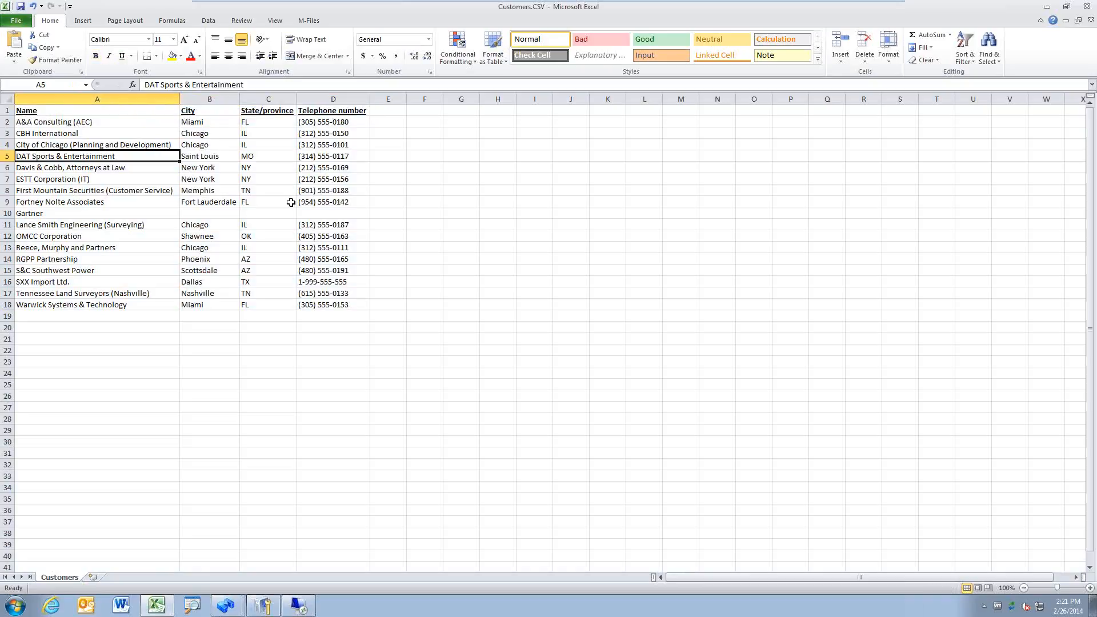
{"action": "left_click", "coordinate": [324, 212]}
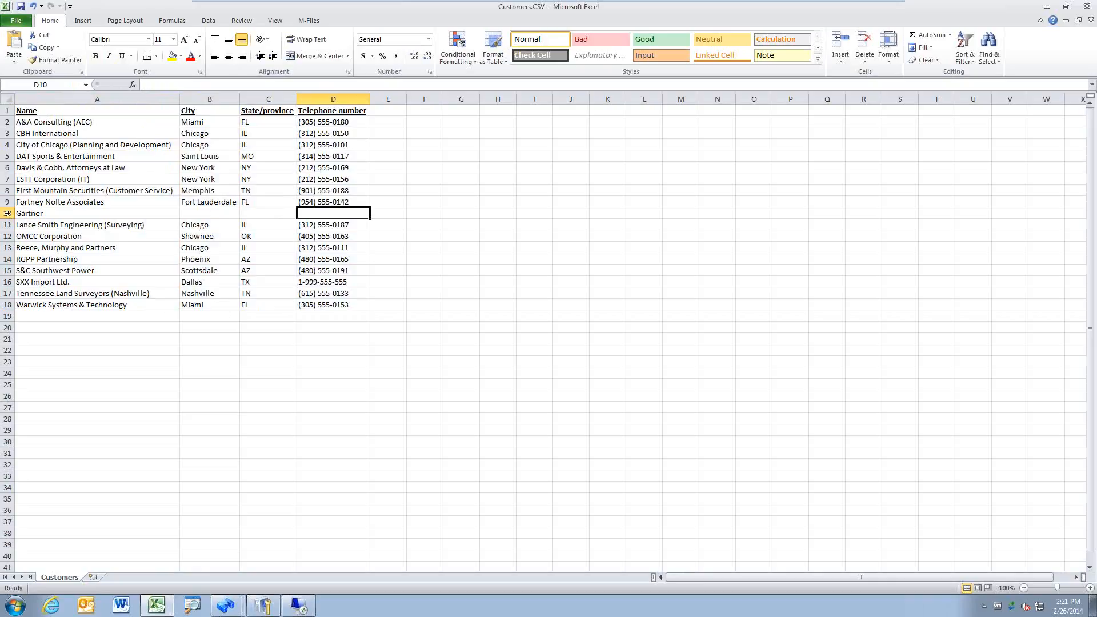
{"action": "left_click", "coordinate": [8, 213]}
{"action": "right_click", "coordinate": [7, 213]}
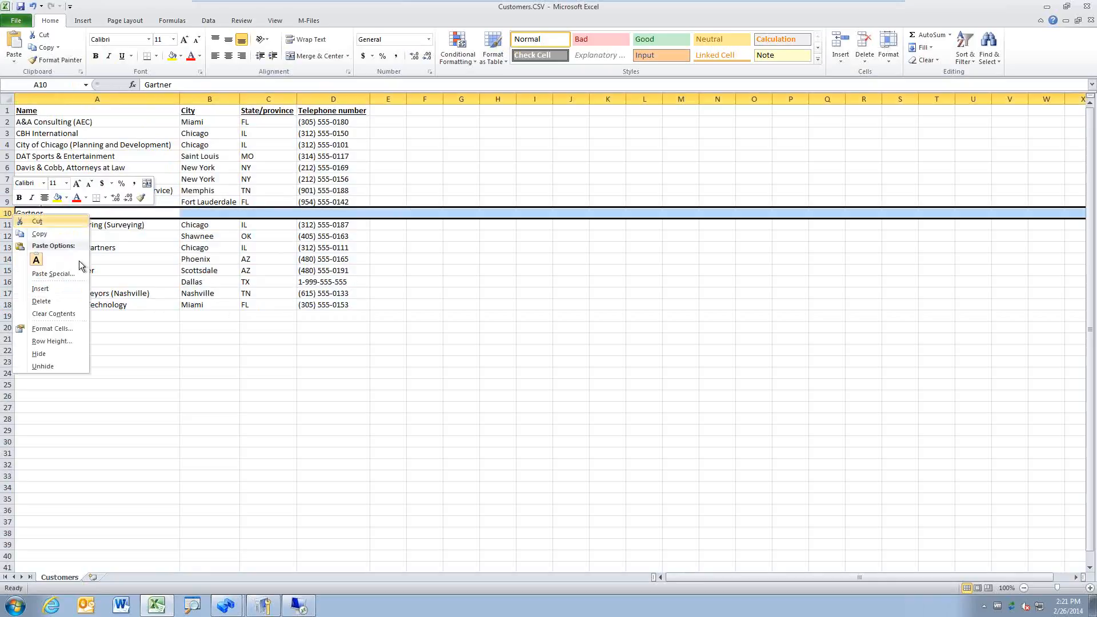
{"action": "left_click", "coordinate": [56, 300]}
{"action": "left_click", "coordinate": [211, 251]}
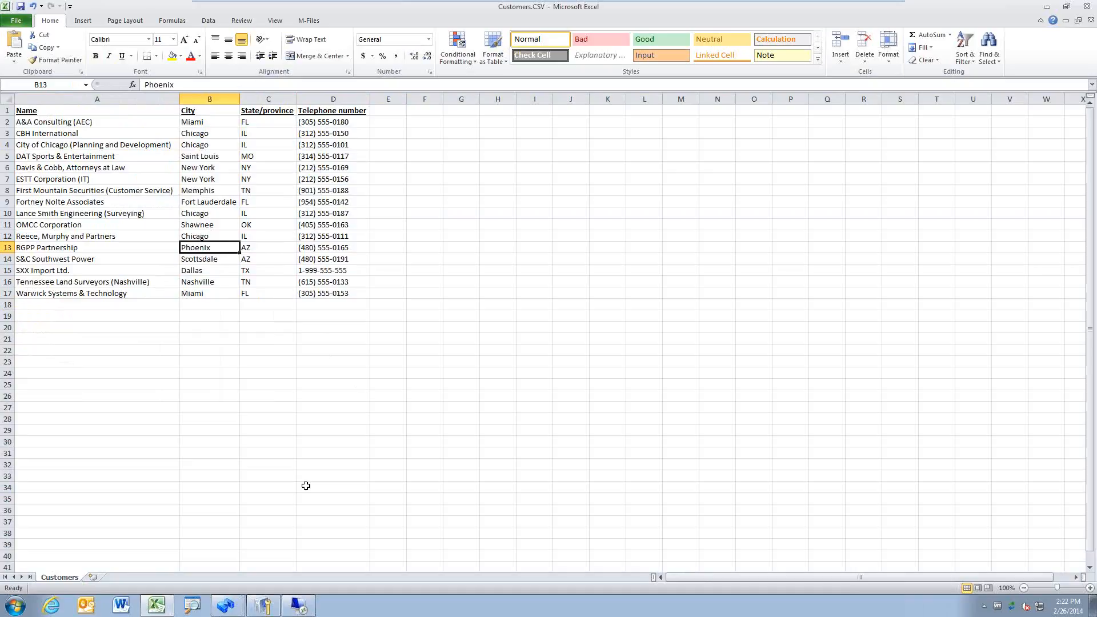
Step: Check the MFDEMOSRV01 licence is valid with OCR, eSigning and Reporting modules, then close it
{"action": "left_click", "coordinate": [270, 609]}
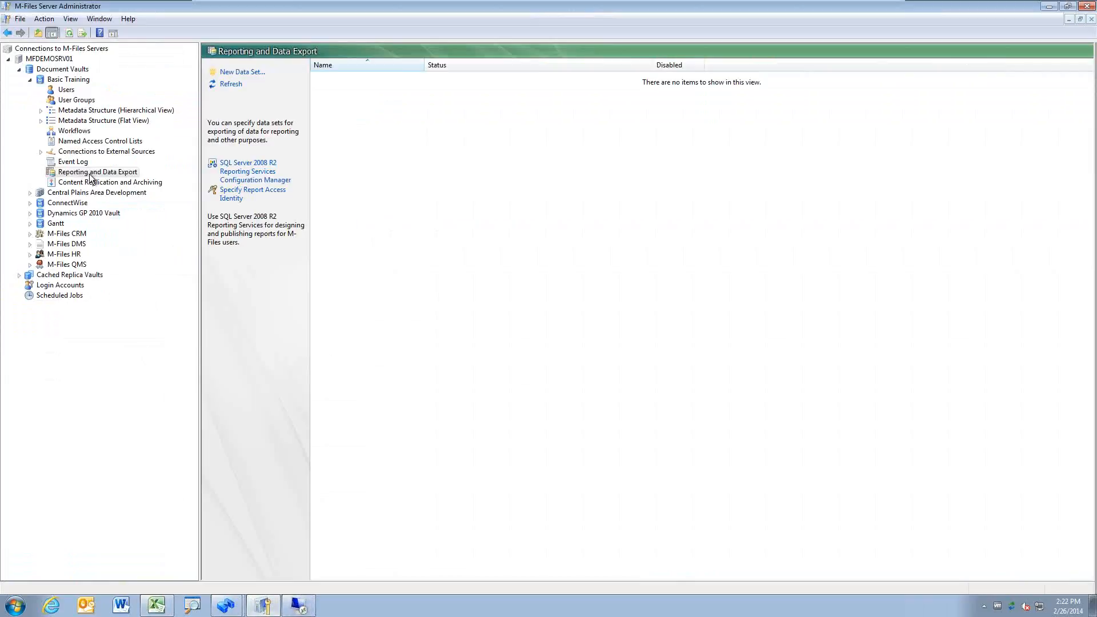
{"action": "left_click", "coordinate": [90, 173]}
{"action": "left_click", "coordinate": [55, 58]}
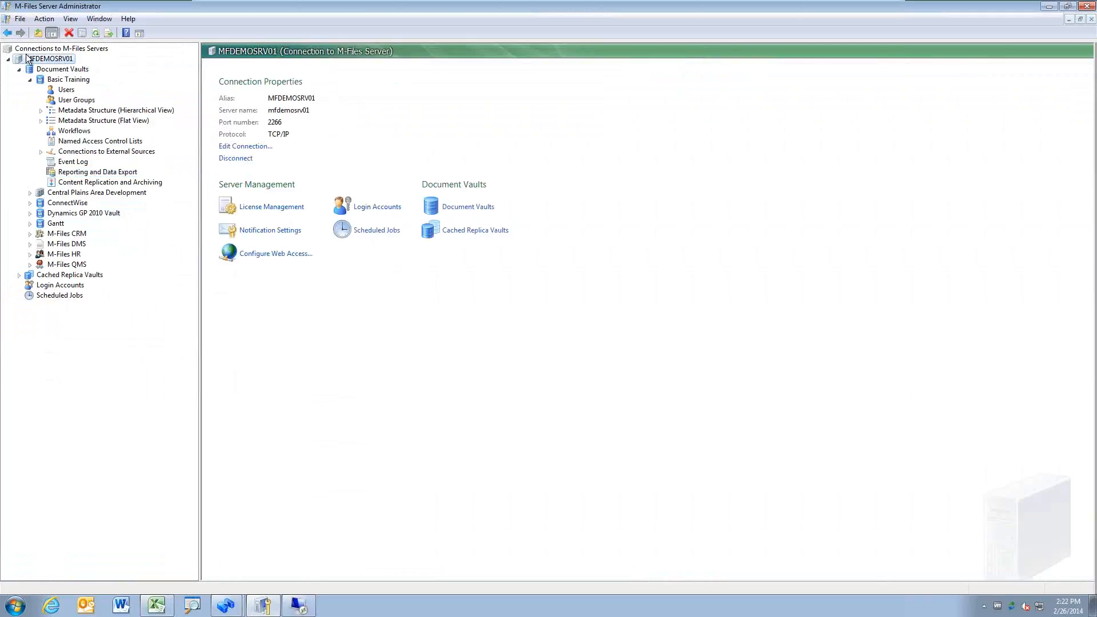
{"action": "left_click", "coordinate": [267, 211]}
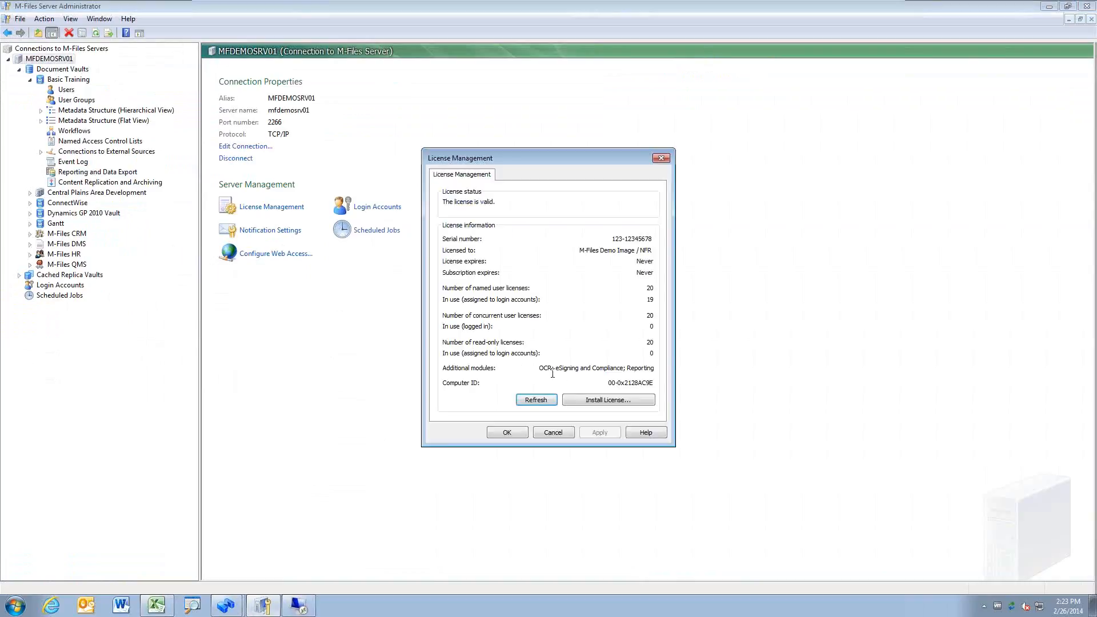
{"action": "left_click_drag", "start_coordinate": [541, 371], "coordinate": [657, 370]}
{"action": "left_click_drag", "start_coordinate": [539, 369], "coordinate": [685, 377]}
{"action": "mouse_move", "coordinate": [552, 368]}
{"action": "left_mouse_down"}
{"action": "mouse_move", "coordinate": [526, 369]}
{"action": "mouse_move", "coordinate": [563, 369]}
{"action": "left_mouse_up"}
{"action": "left_click", "coordinate": [570, 432]}
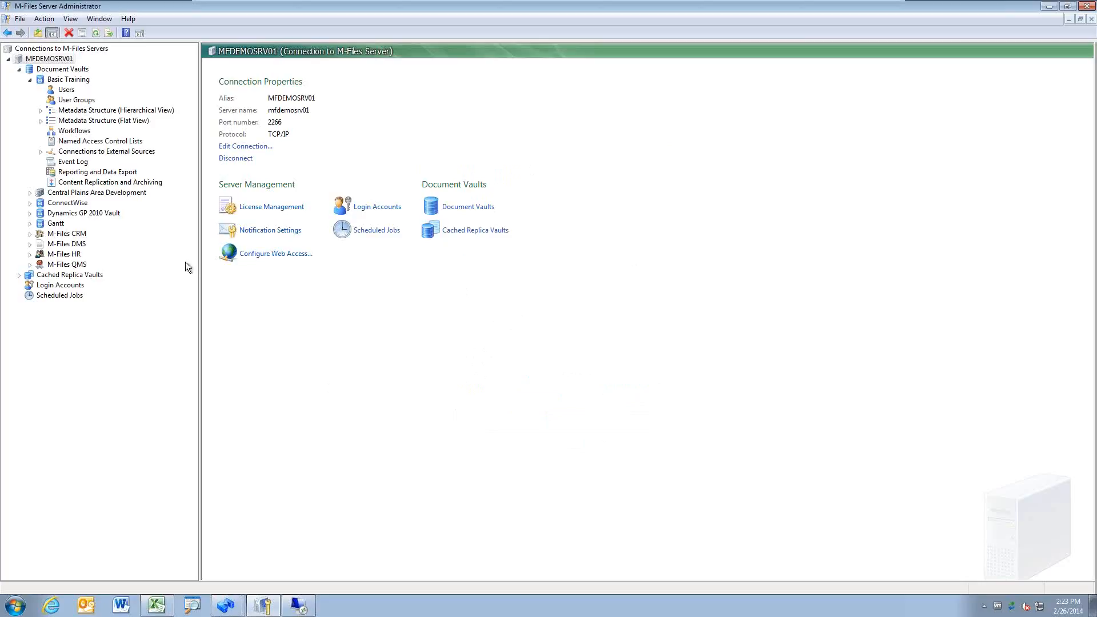
Step: Go to Reporting and Data Export > Content Replication and Archiving in the Basic Training vault
{"action": "left_click", "coordinate": [126, 173]}
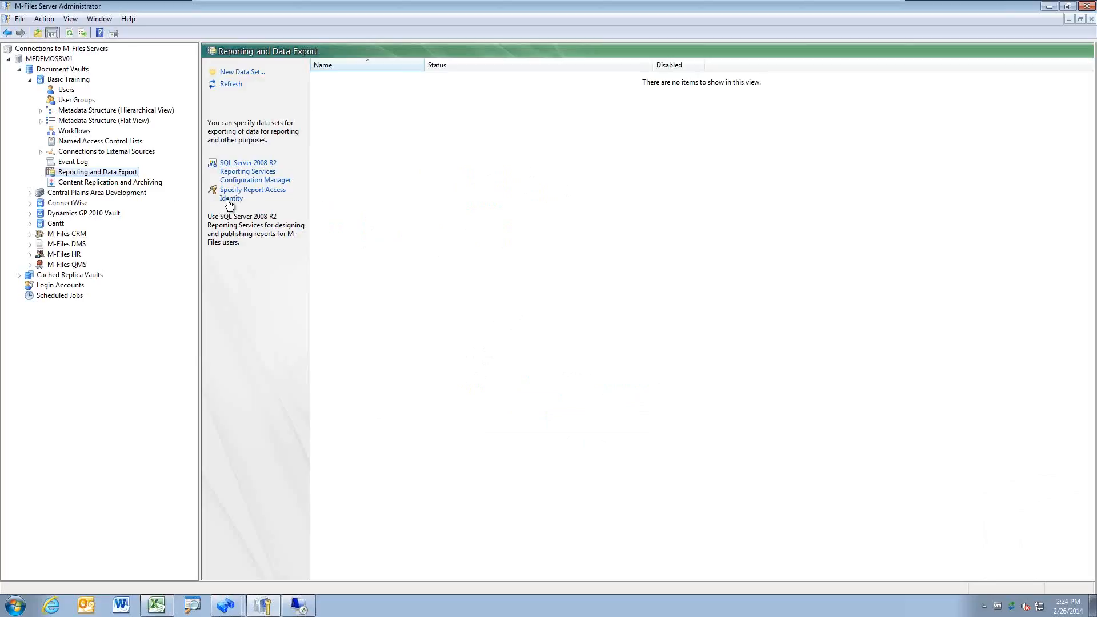
{"action": "left_click", "coordinate": [112, 182]}
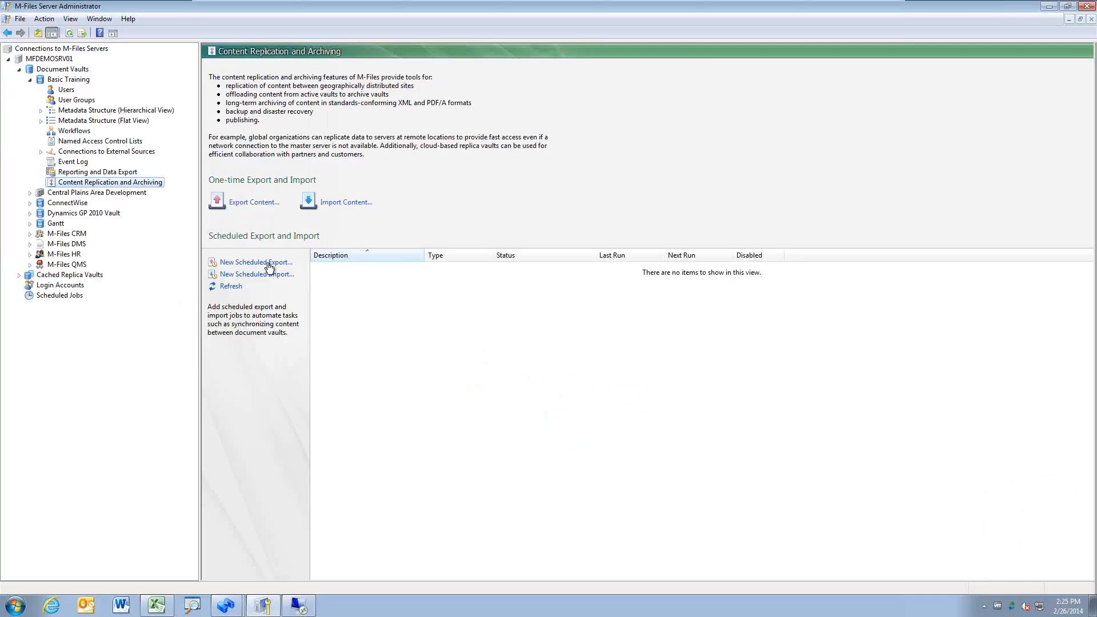
Step: Check the export folder on the Package Location tab, cancel, then restart Export Content
{"action": "left_click", "coordinate": [261, 203]}
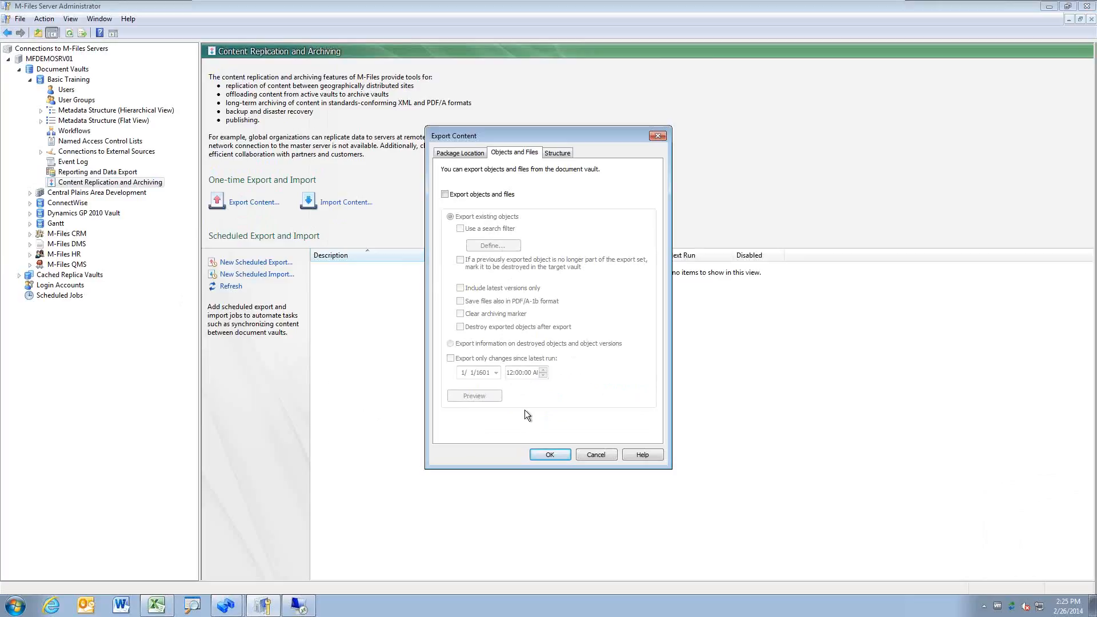
{"action": "left_click", "coordinate": [462, 154]}
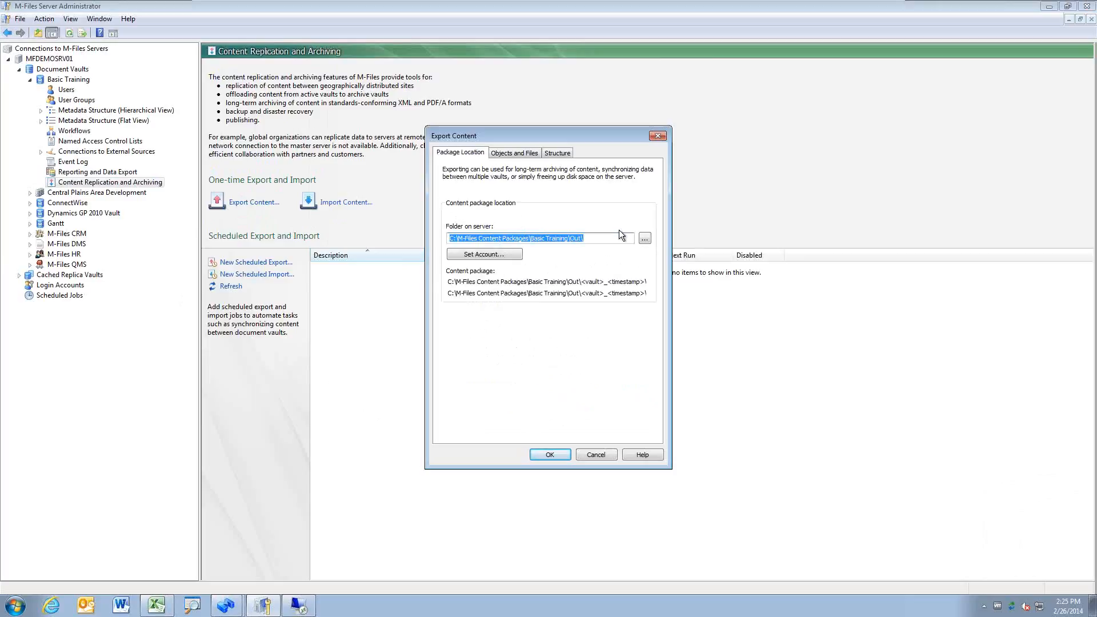
{"action": "left_click", "coordinate": [554, 240]}
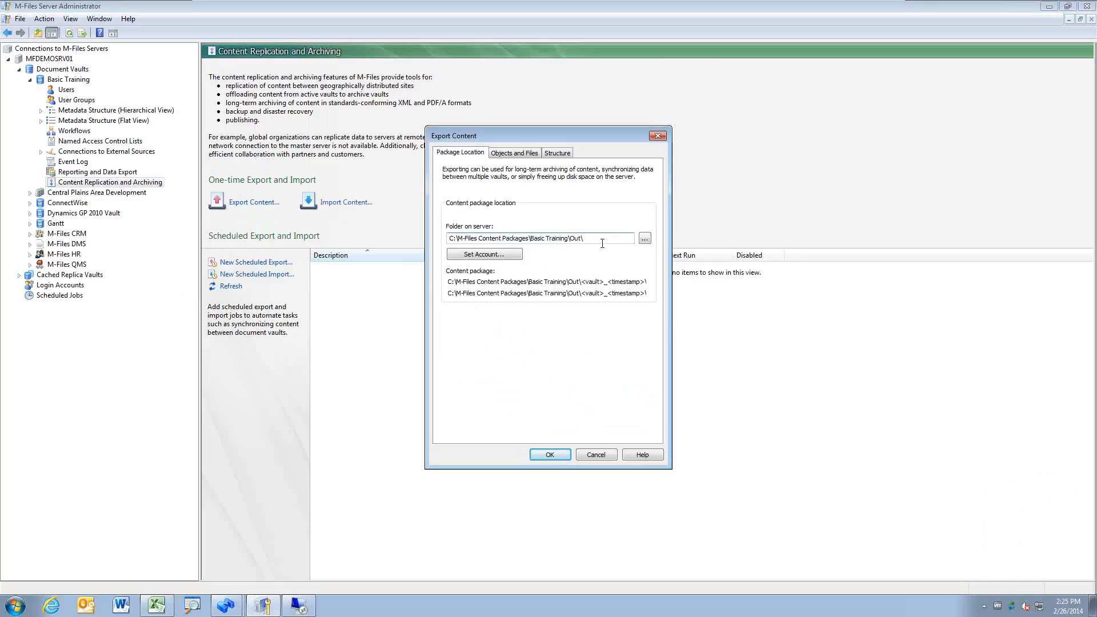
{"action": "left_click", "coordinate": [597, 456]}
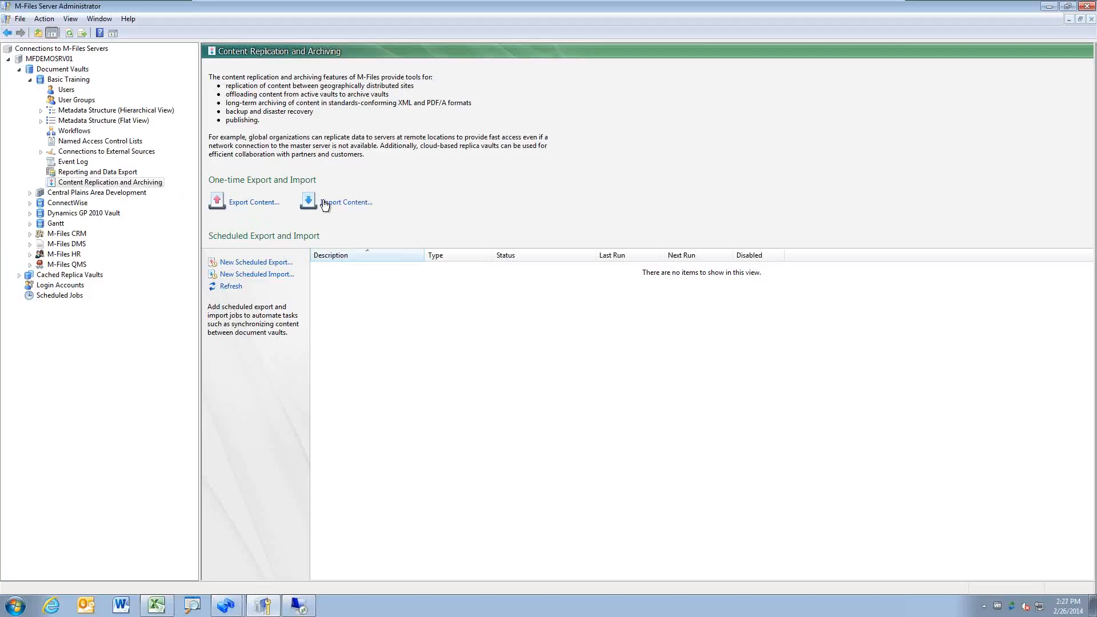
{"action": "left_click", "coordinate": [240, 204]}
Step: Compare the Objects and Files options, then return to the Structure tab's list of exportable elements
{"action": "left_click", "coordinate": [557, 153]}
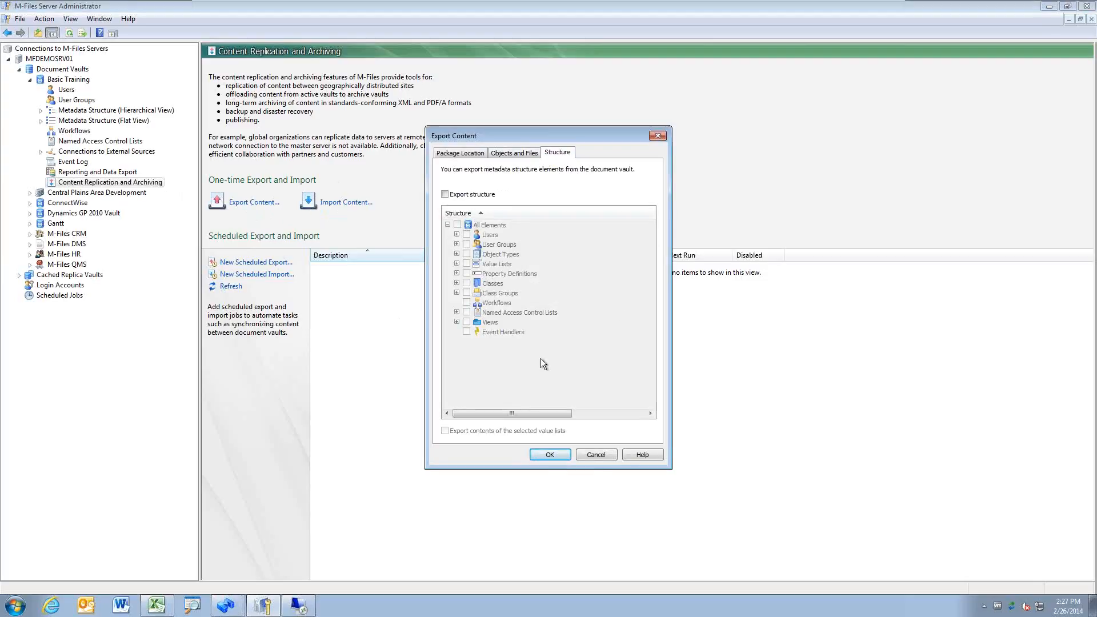
{"action": "left_click", "coordinate": [510, 153]}
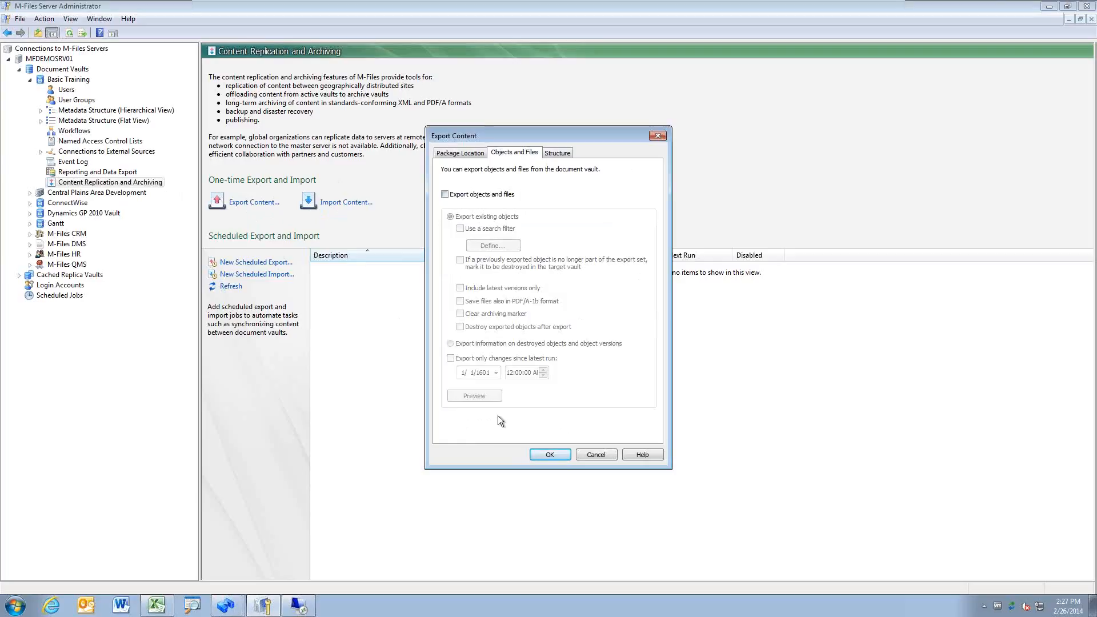
{"action": "left_click", "coordinate": [558, 153]}
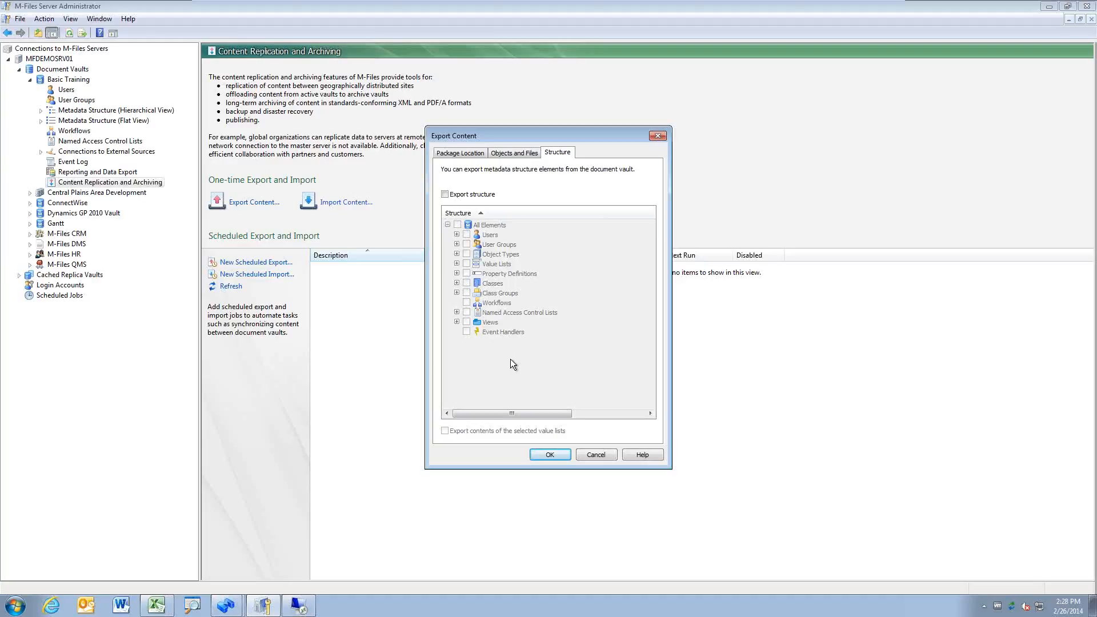
Step: Enable Export structure and tick the Employee object type, Workflows and the Assigned to Me view
{"action": "left_click", "coordinate": [445, 195]}
{"action": "left_click", "coordinate": [456, 254]}
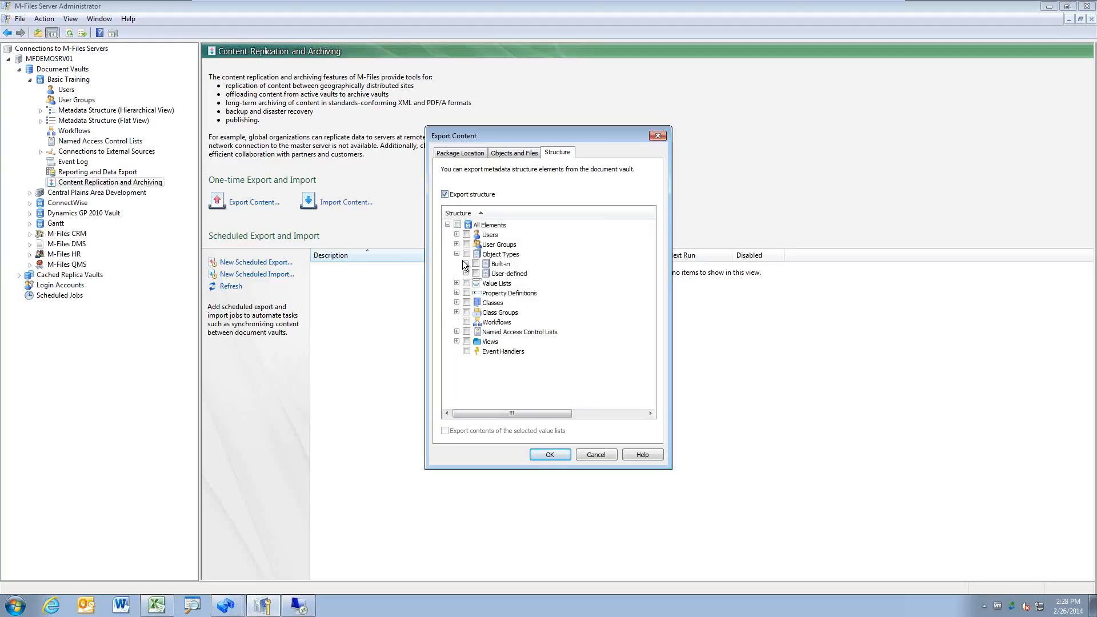
{"action": "left_click", "coordinate": [467, 273]}
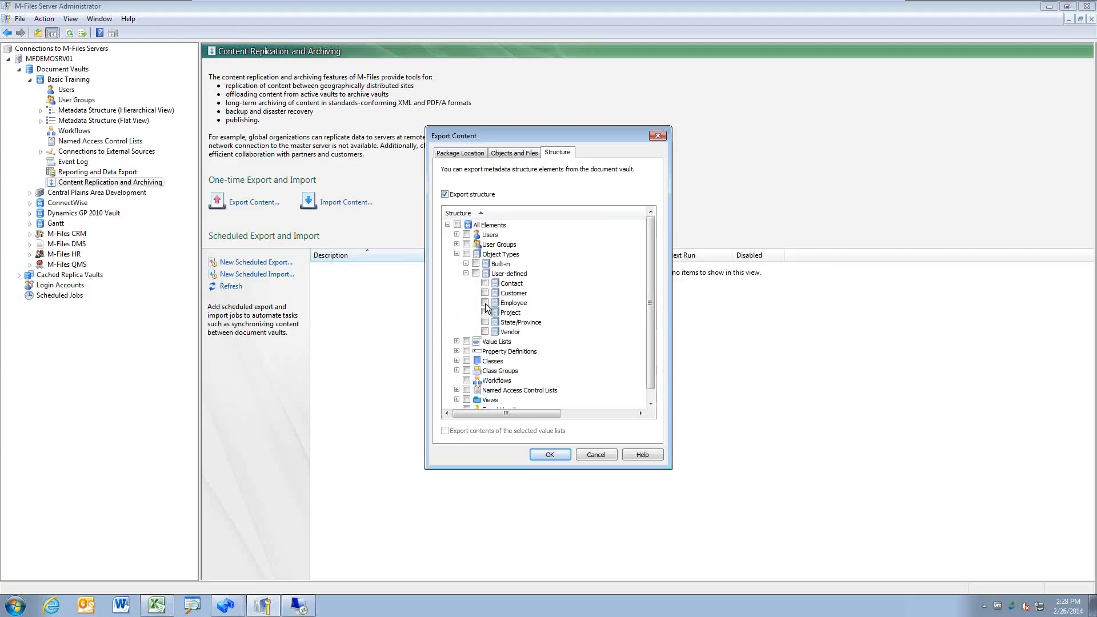
{"action": "left_click", "coordinate": [484, 302]}
{"action": "left_click", "coordinate": [466, 381]}
{"action": "left_click", "coordinate": [456, 399]}
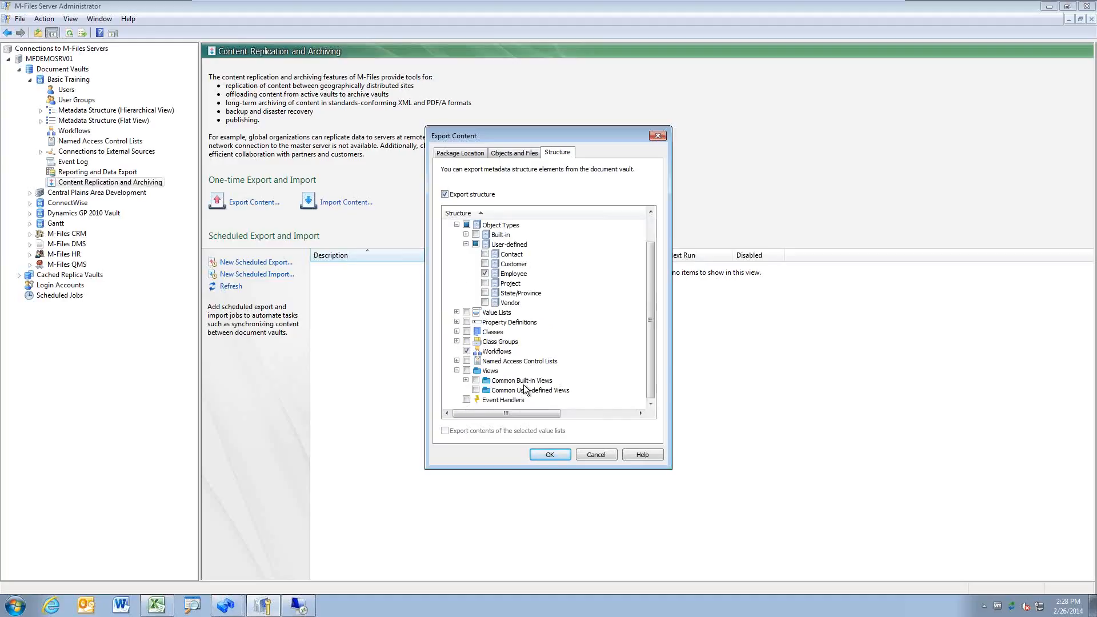
{"action": "left_click", "coordinate": [475, 381]}
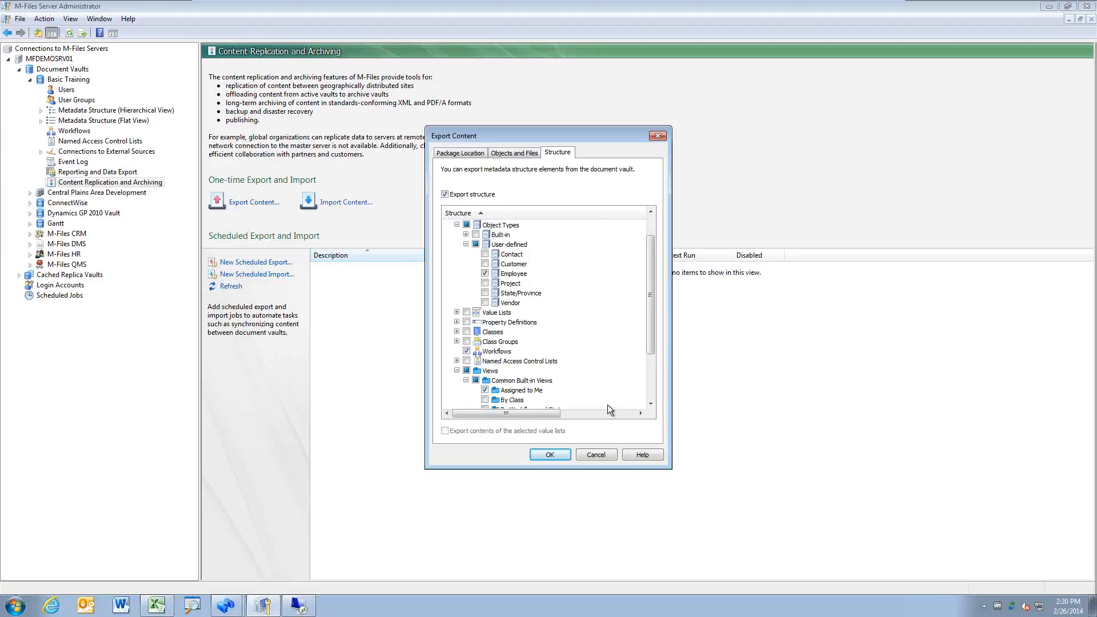
Step: Cancel the Export Content dialog so nothing is exported
{"action": "left_click", "coordinate": [596, 454]}
{"action": "left_click", "coordinate": [596, 454]}
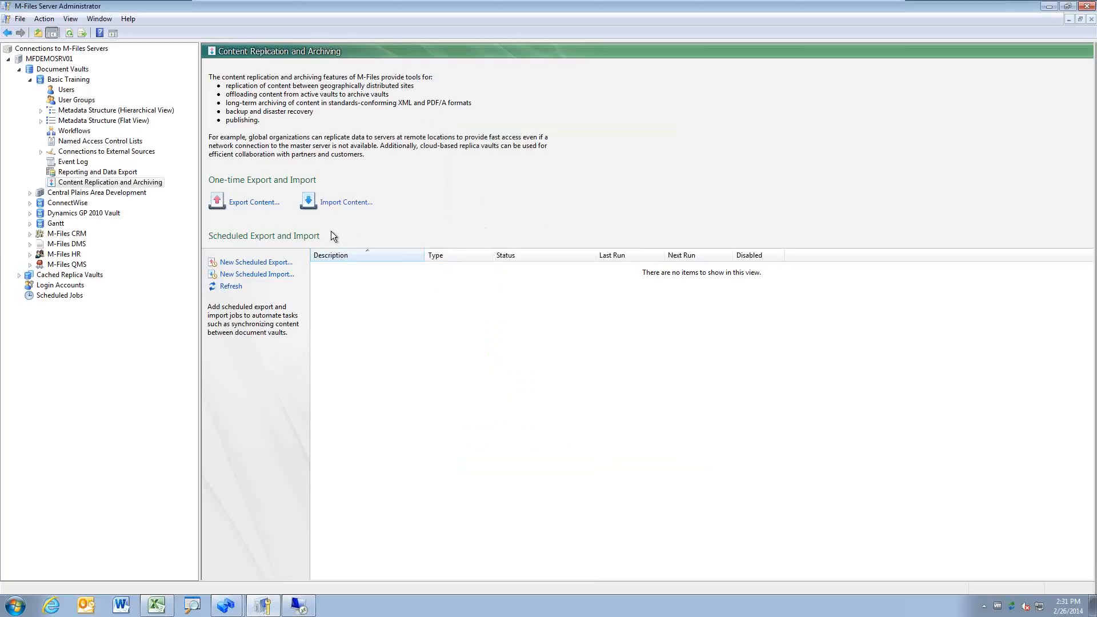
Step: Start a new document vault from Basic Training's context menu and name it 'New Vault'
{"action": "left_click", "coordinate": [83, 81]}
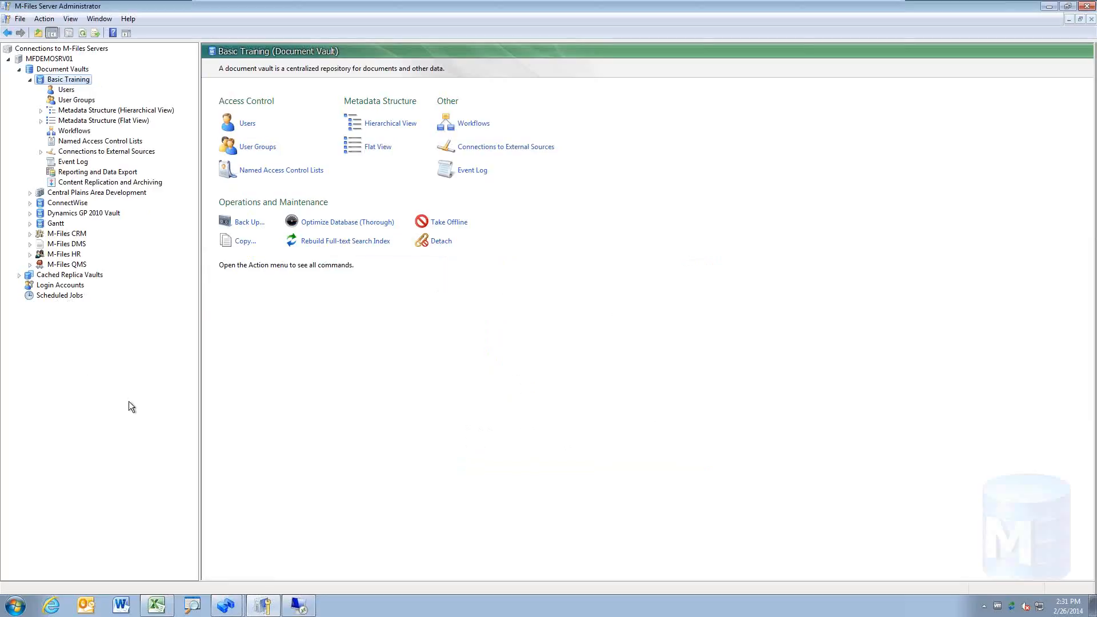
{"action": "right_click", "coordinate": [80, 83]}
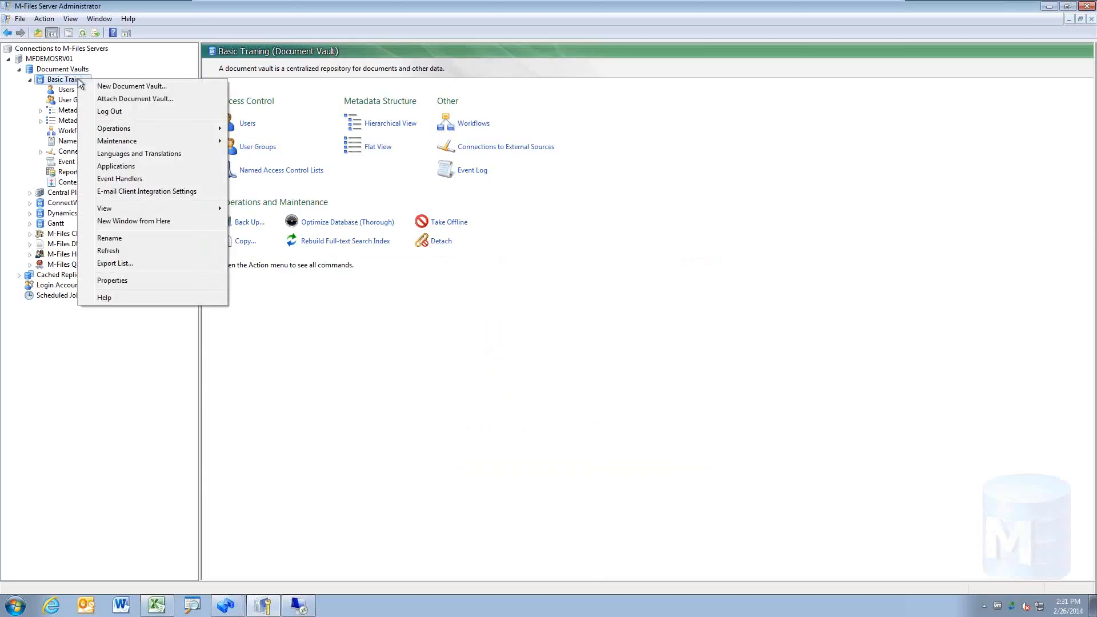
{"action": "left_click", "coordinate": [186, 85]}
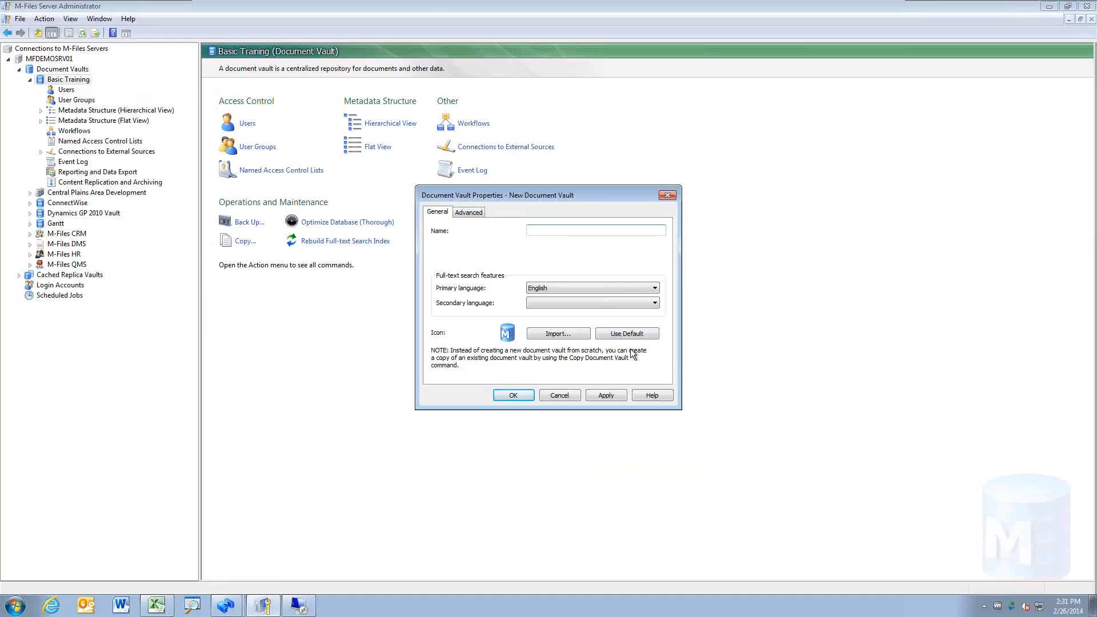
{"action": "type", "text": "New Vault"}
Step: Keep English as the primary language and leave the secondary language blank
{"action": "left_click", "coordinate": [655, 291]}
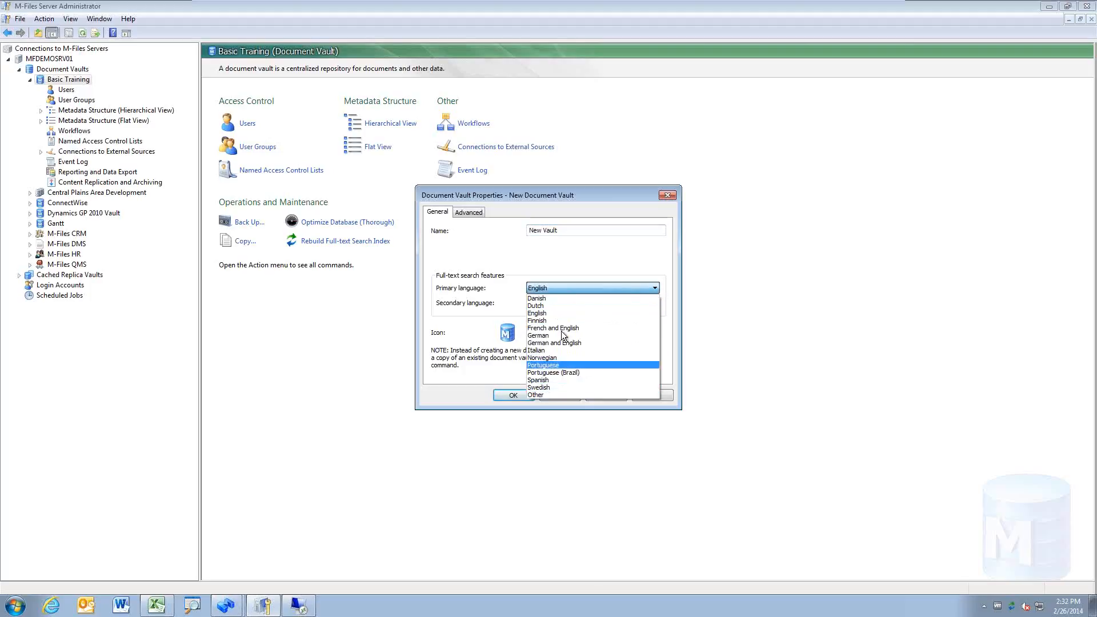
{"action": "left_click", "coordinate": [591, 290]}
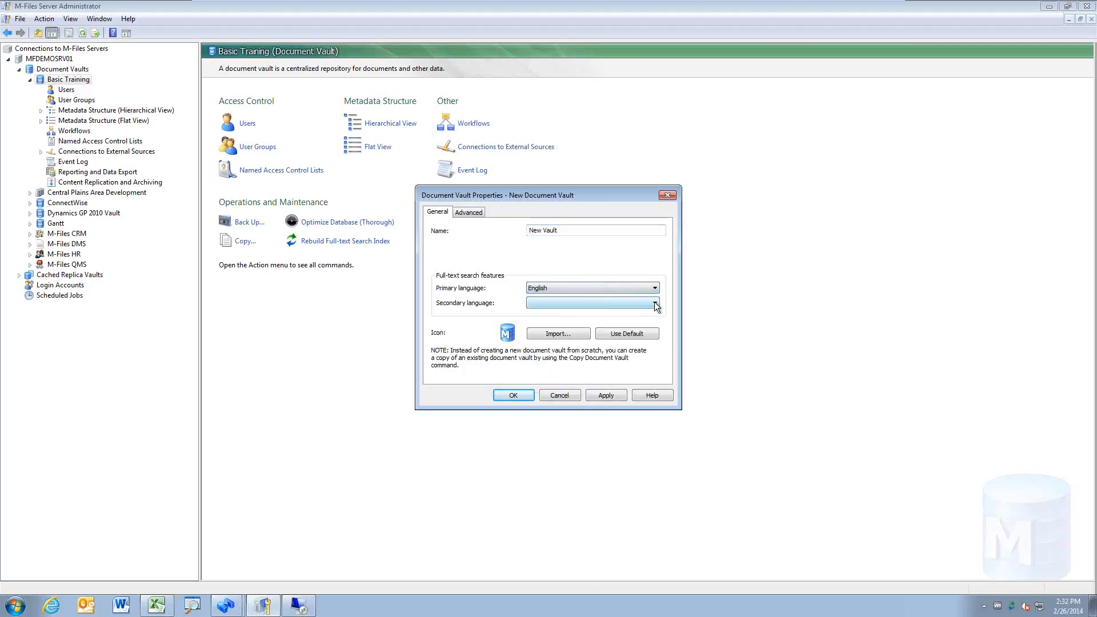
{"action": "left_click", "coordinate": [654, 288]}
{"action": "left_click", "coordinate": [655, 288]}
{"action": "left_click", "coordinate": [655, 303]}
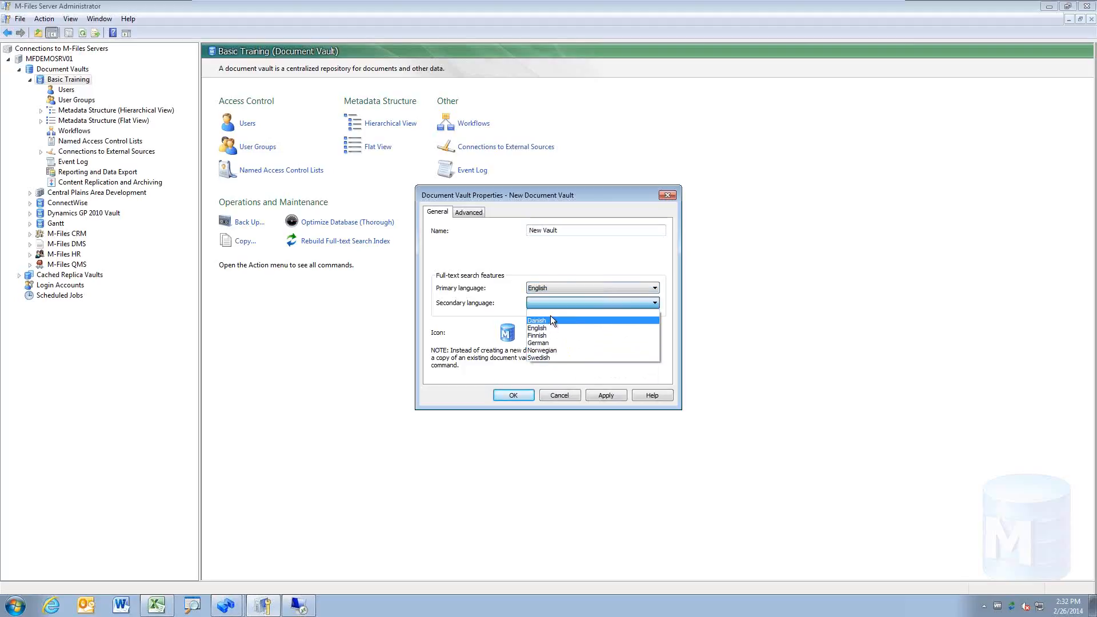
{"action": "left_click", "coordinate": [655, 304]}
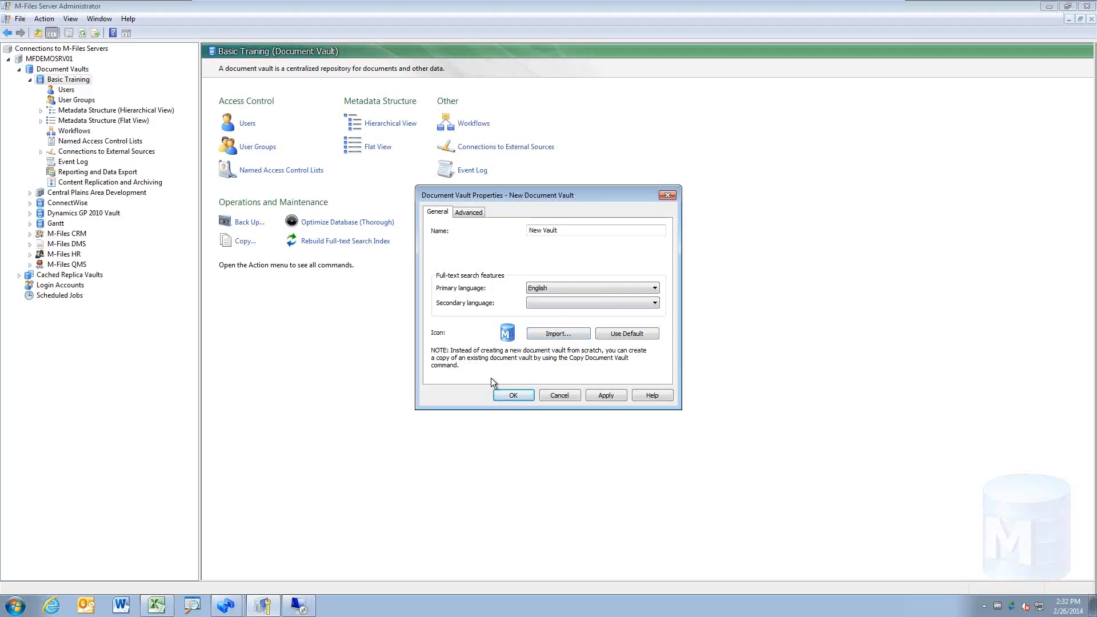
{"action": "left_click", "coordinate": [227, 604]}
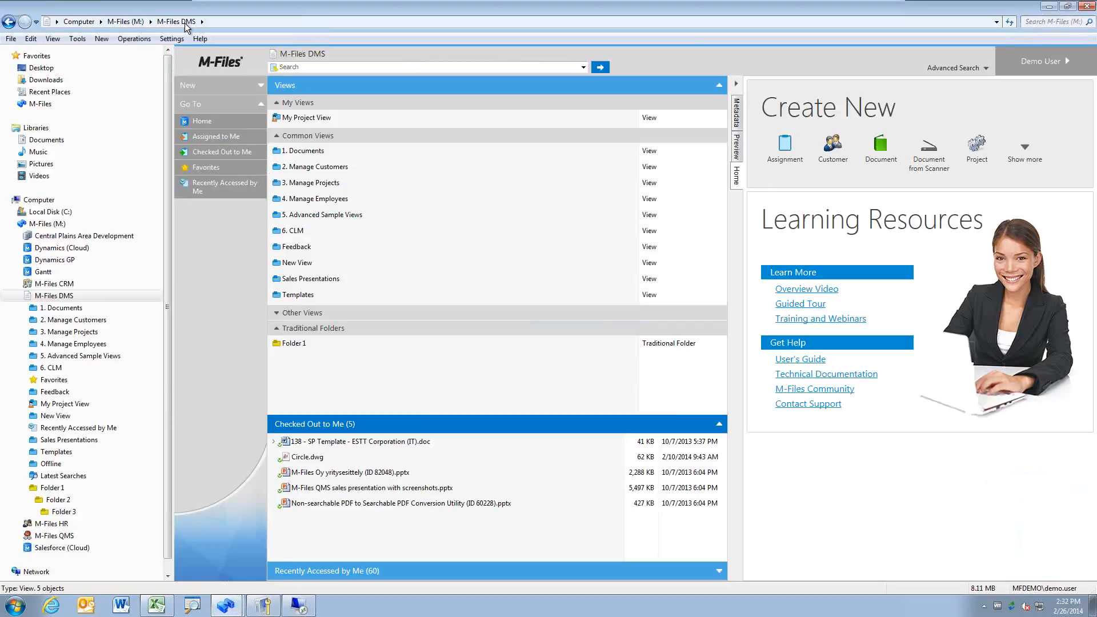
Step: Browse the M-Files (M:) vault folders: Central Plains Area Development, CRM, DMS, HR, QMS
{"action": "left_click", "coordinate": [135, 22]}
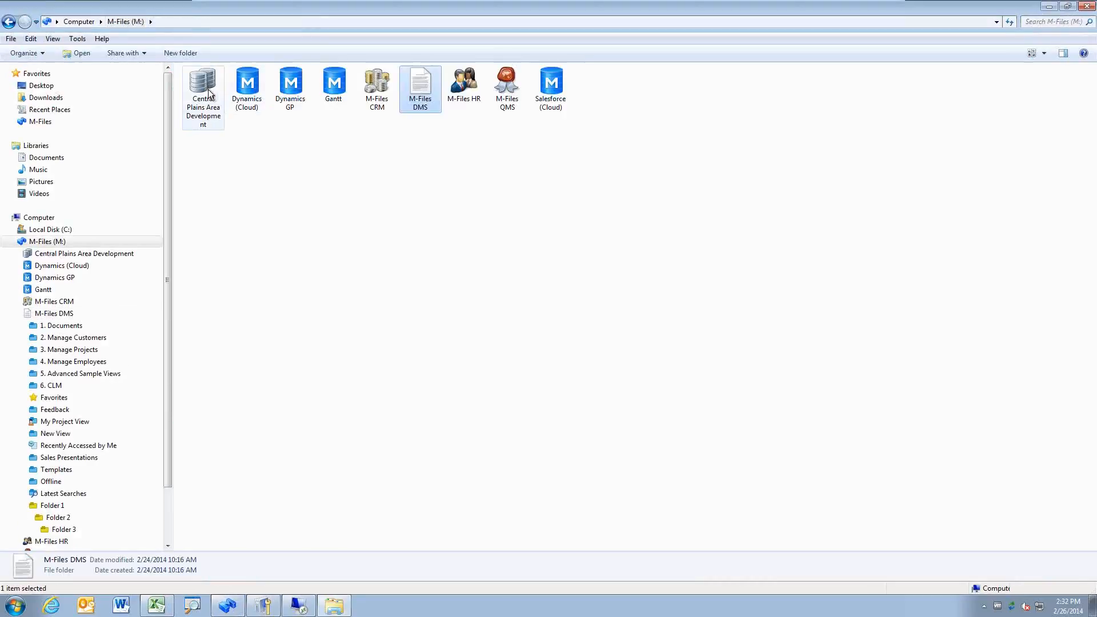
{"action": "key", "text": "Left"}
{"action": "key", "text": "Left"}
{"action": "key", "text": "Left"}
{"action": "key", "text": "Left"}
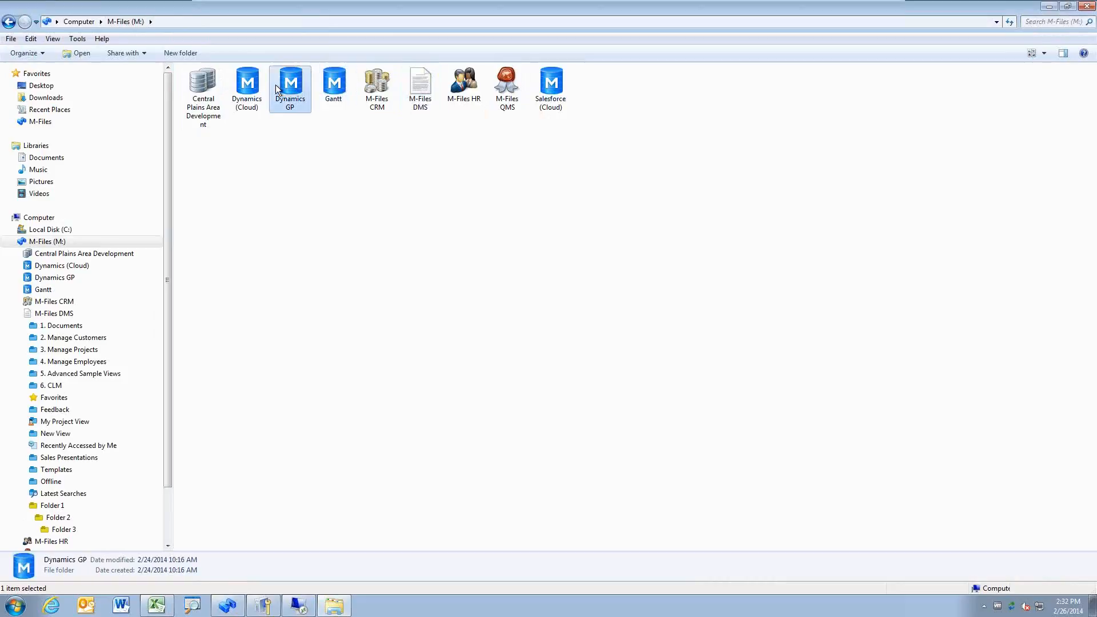
{"action": "left_click", "coordinate": [212, 96]}
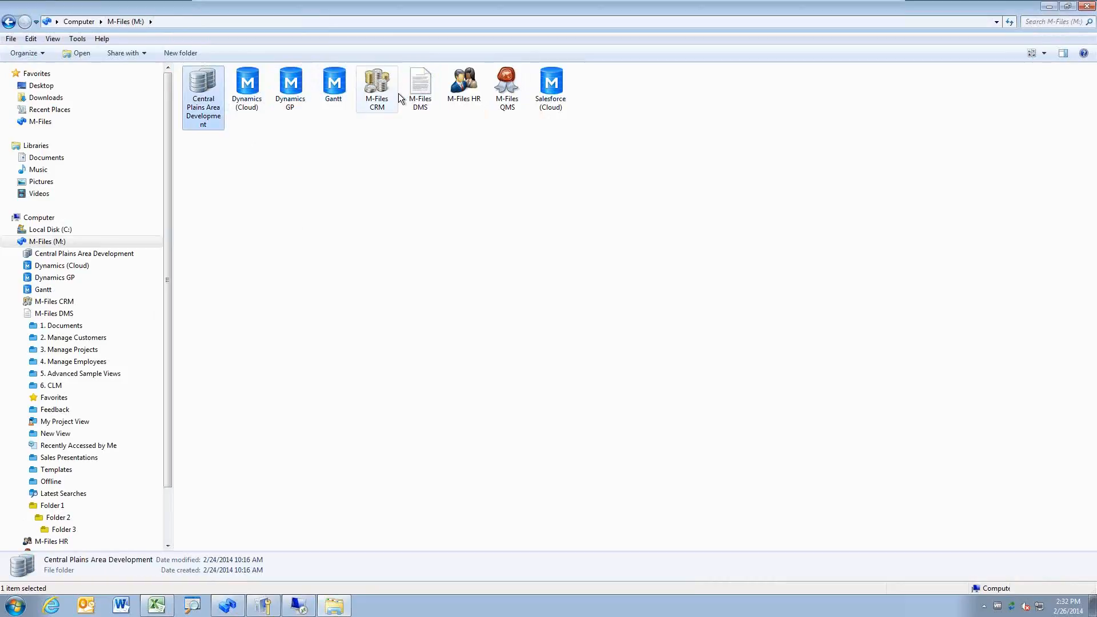
{"action": "left_click", "coordinate": [395, 95]}
{"action": "left_click", "coordinate": [420, 95]}
{"action": "left_click", "coordinate": [474, 96]}
{"action": "left_click", "coordinate": [521, 101]}
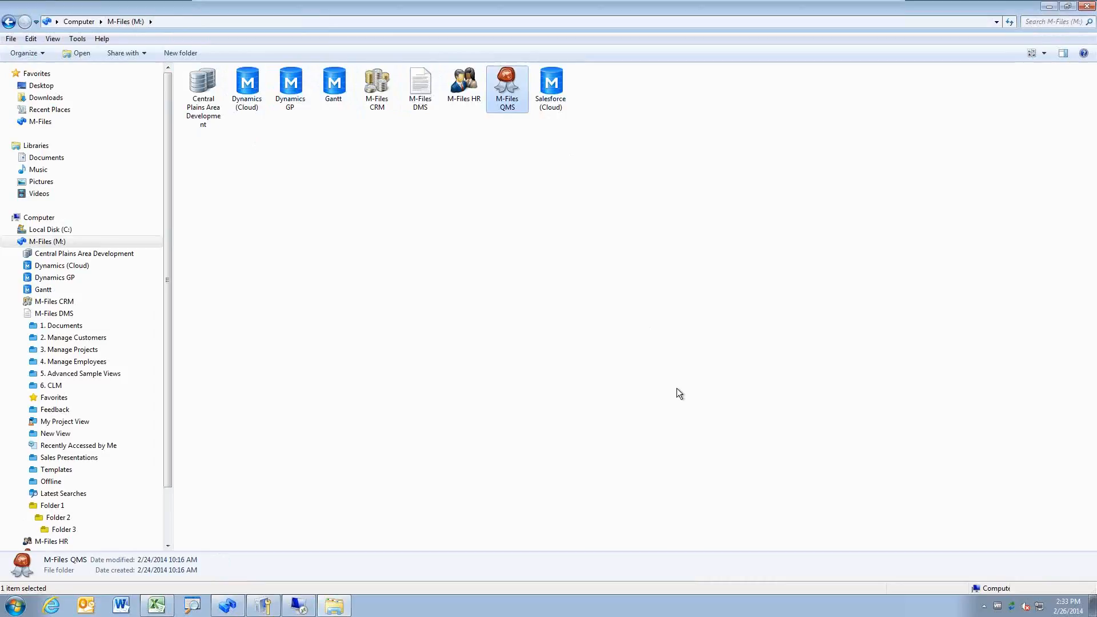
{"action": "left_click", "coordinate": [298, 606]}
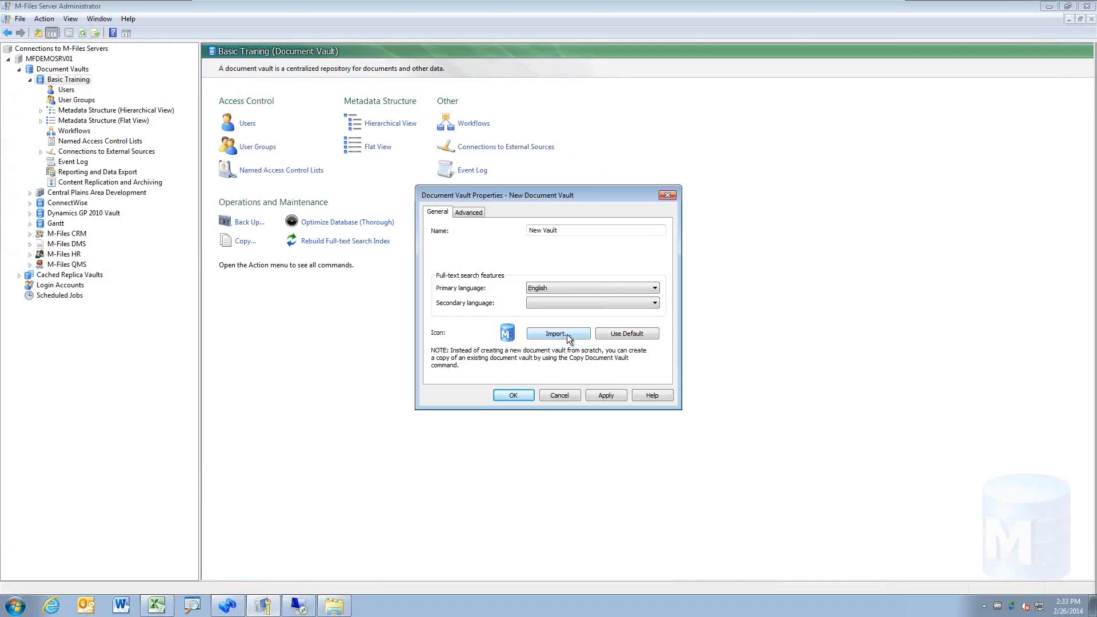
{"action": "left_click", "coordinate": [575, 337]}
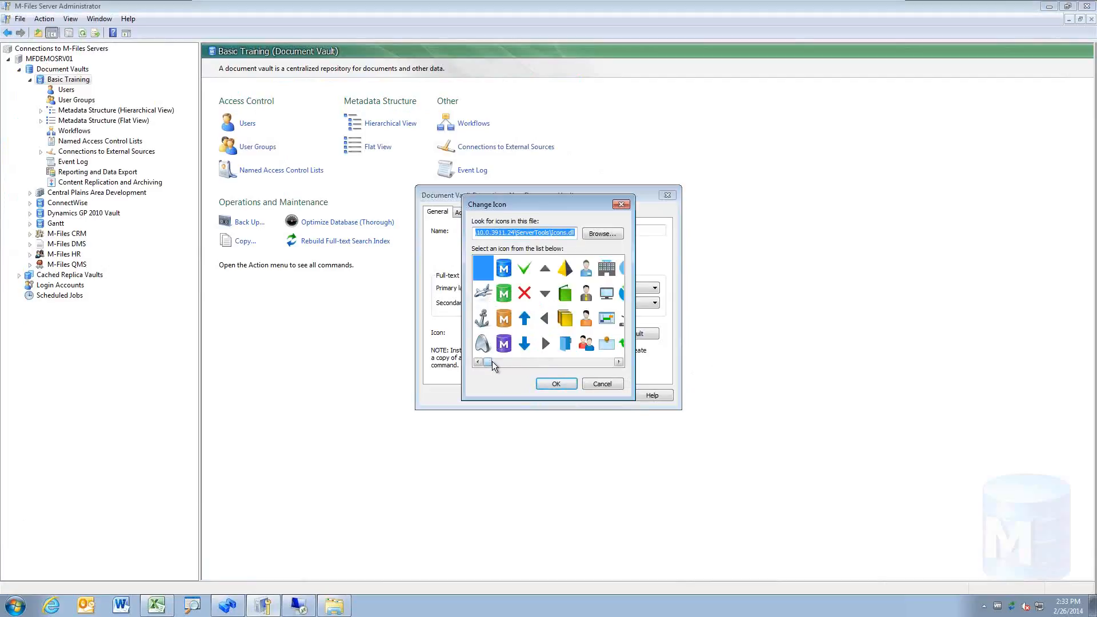
{"action": "mouse_move", "coordinate": [492, 361]}
{"action": "left_mouse_down"}
{"action": "mouse_move", "coordinate": [620, 376]}
{"action": "mouse_move", "coordinate": [478, 364]}
{"action": "left_mouse_up"}
{"action": "left_click", "coordinate": [607, 238]}
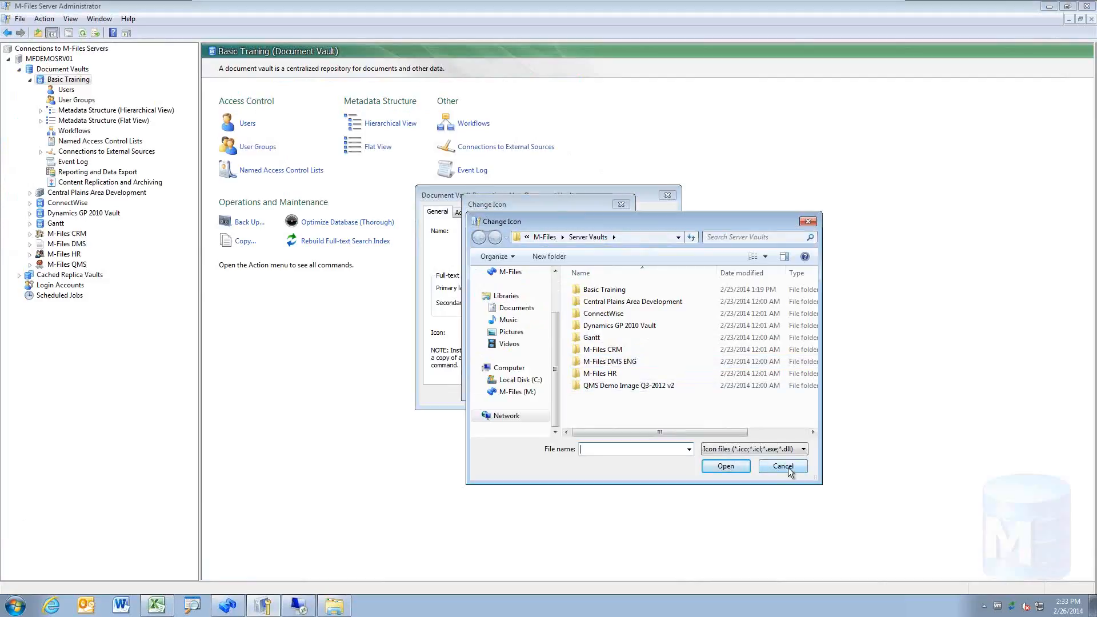
{"action": "left_click", "coordinate": [783, 466]}
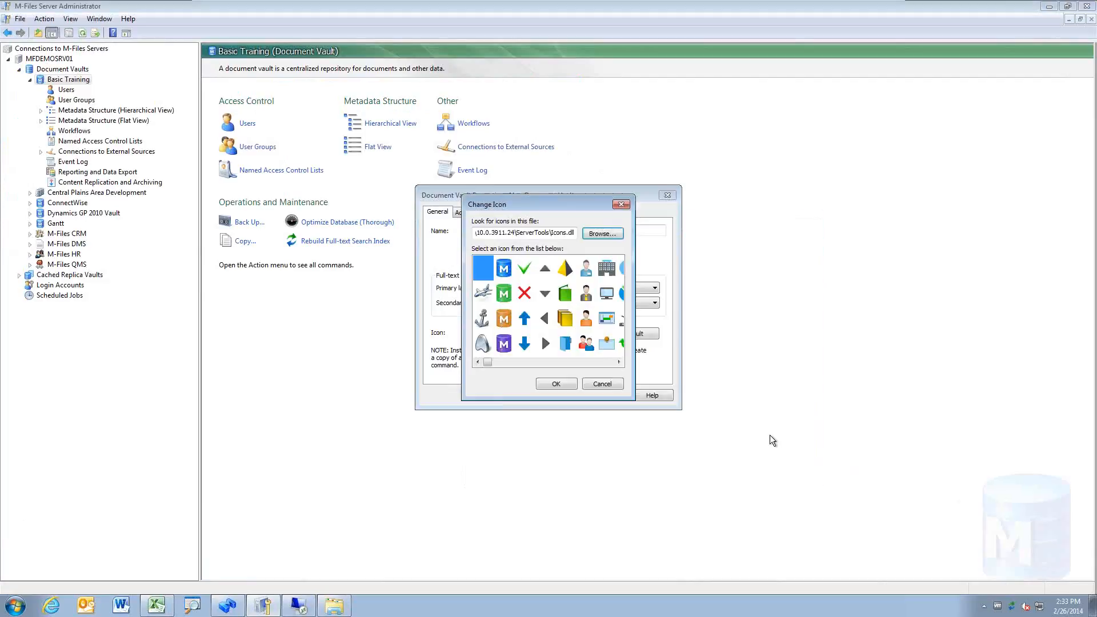
{"action": "left_click", "coordinate": [602, 383]}
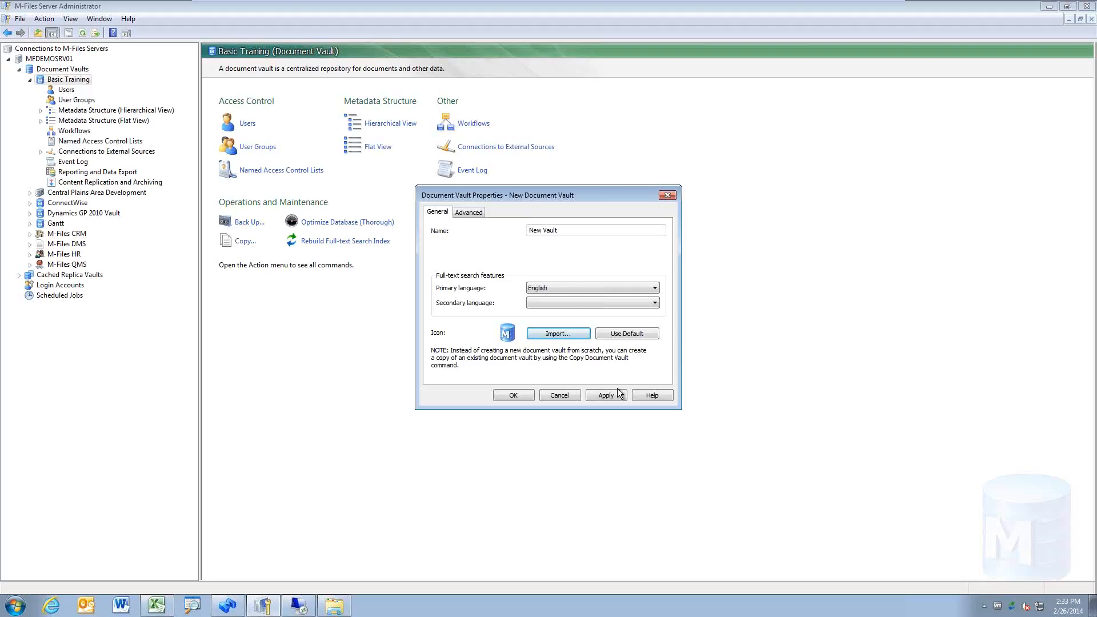
Step: On the Advanced tab, define New Vault's Firebird storage location
{"action": "left_click", "coordinate": [468, 213]}
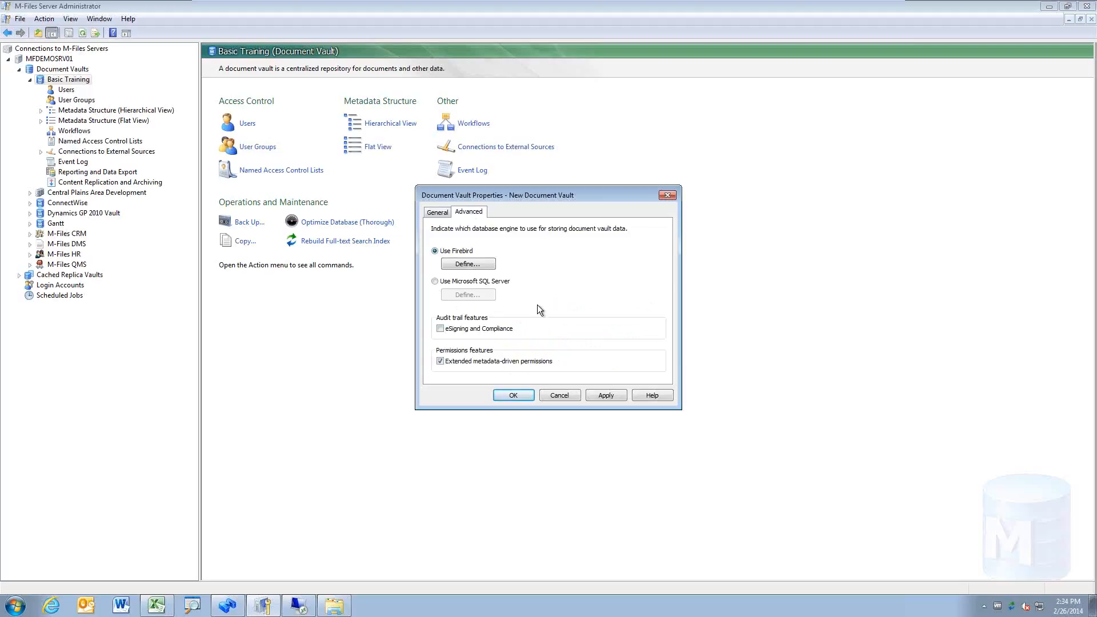
{"action": "left_click", "coordinate": [479, 264]}
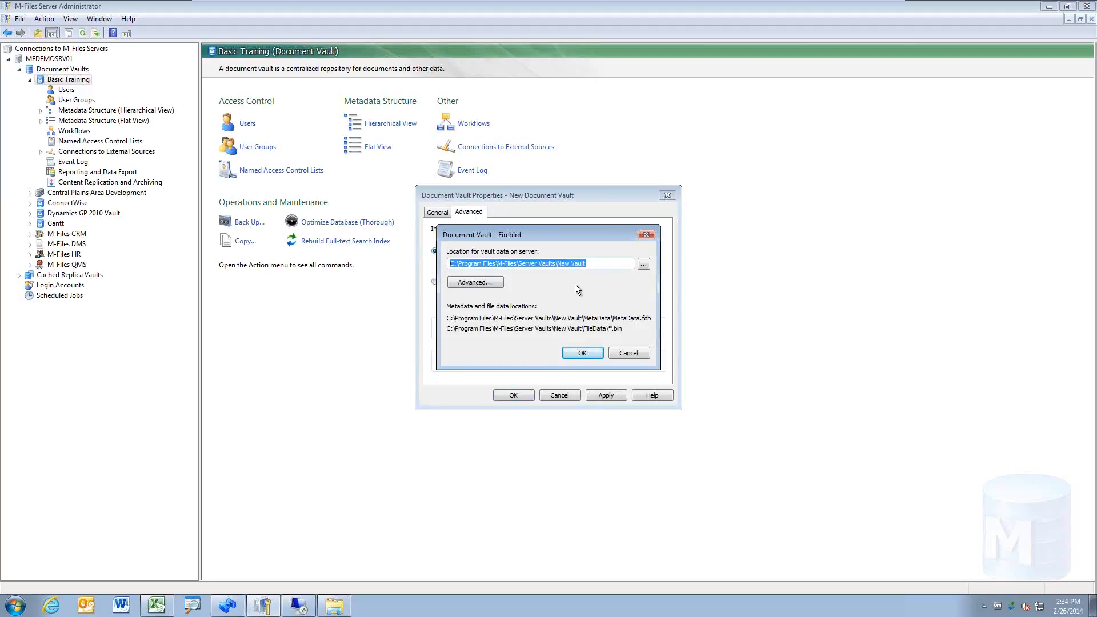
{"action": "left_click", "coordinate": [513, 268]}
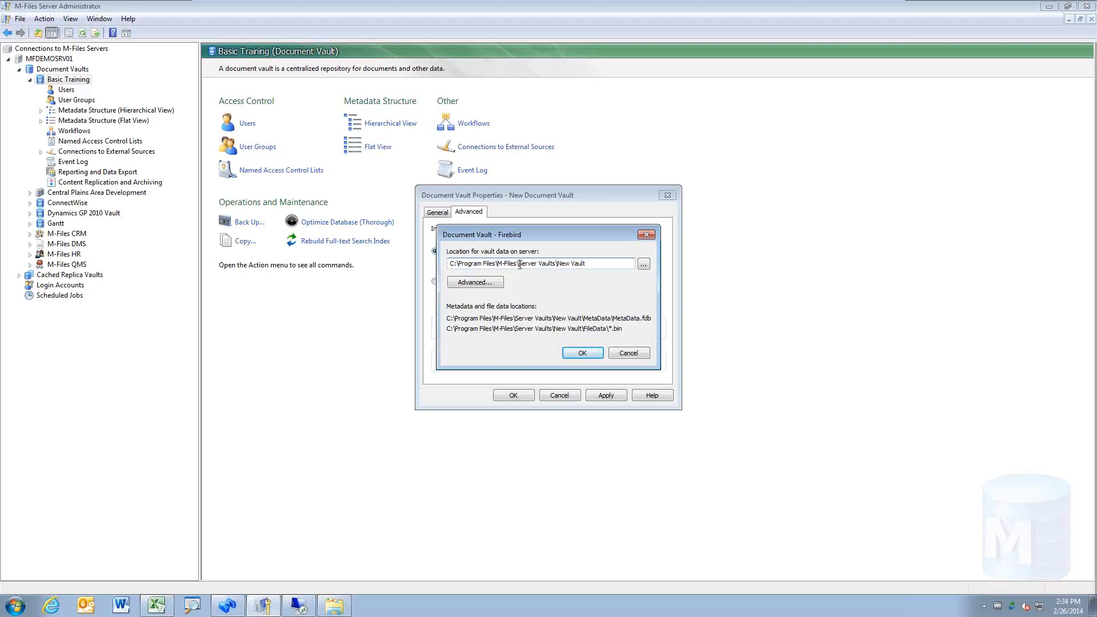
{"action": "left_click_drag", "start_coordinate": [526, 266], "coordinate": [557, 265]}
{"action": "left_click", "coordinate": [607, 266]}
{"action": "left_click", "coordinate": [644, 264]}
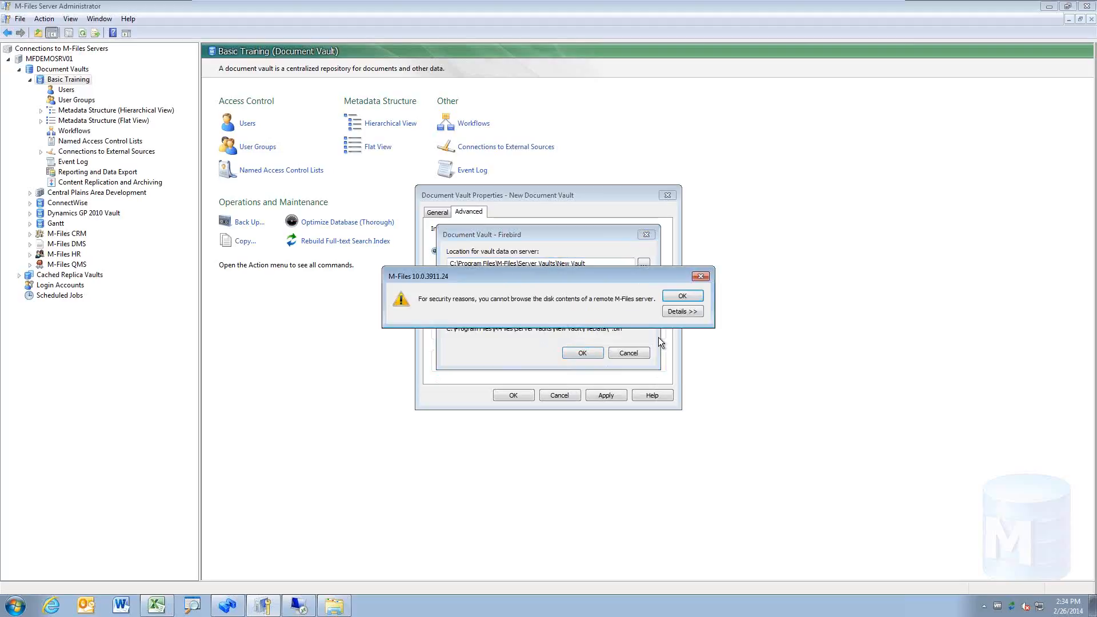
{"action": "left_click", "coordinate": [682, 296]}
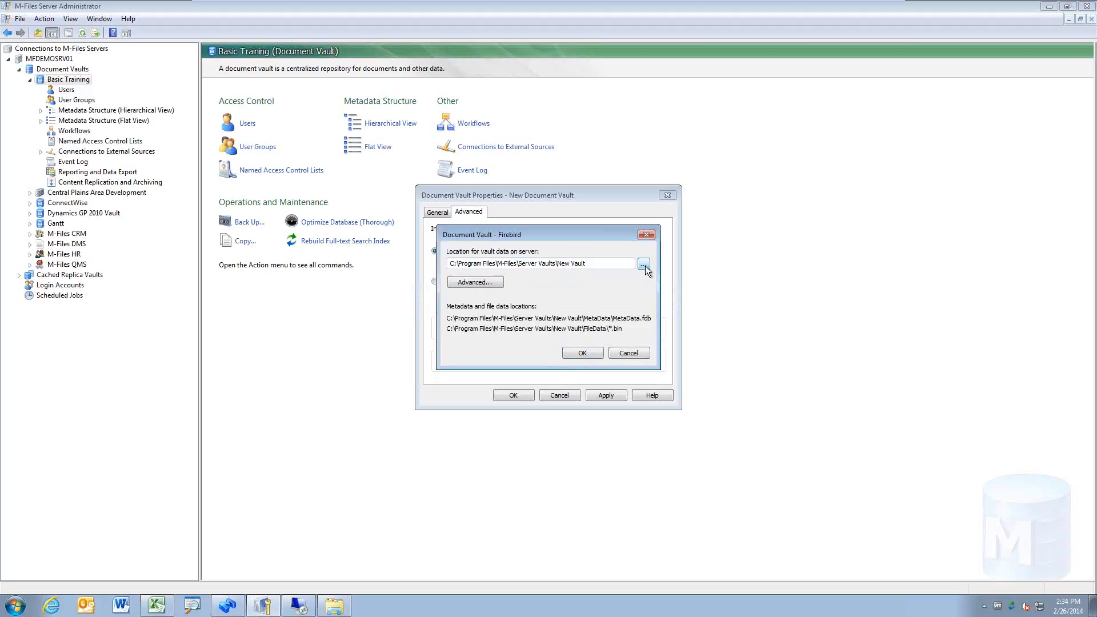
{"action": "left_click", "coordinate": [646, 266]}
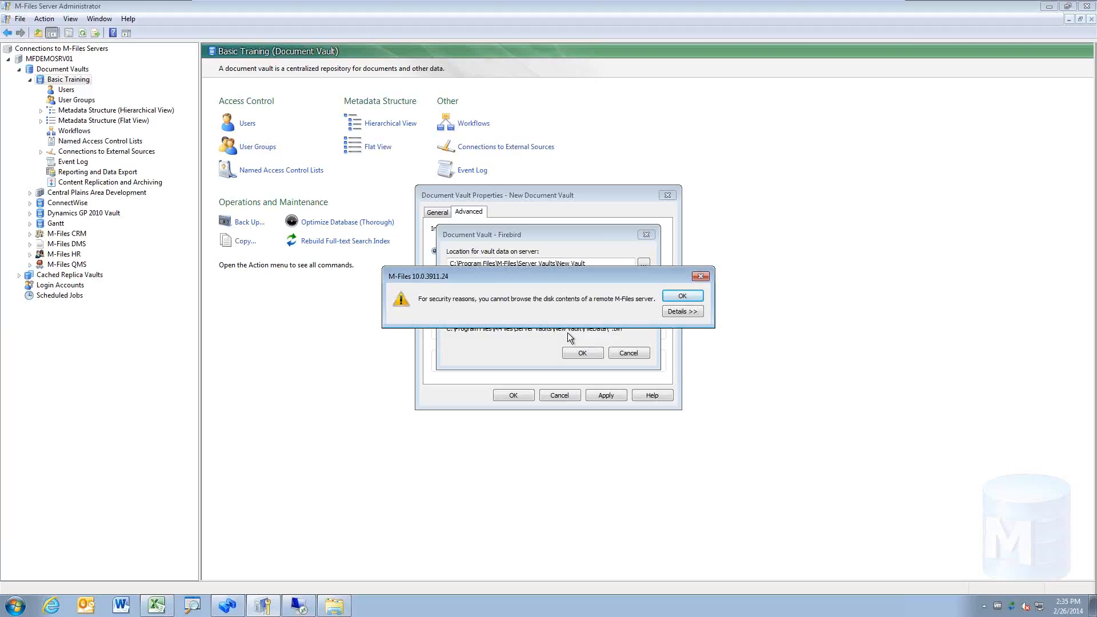
{"action": "left_click", "coordinate": [683, 296]}
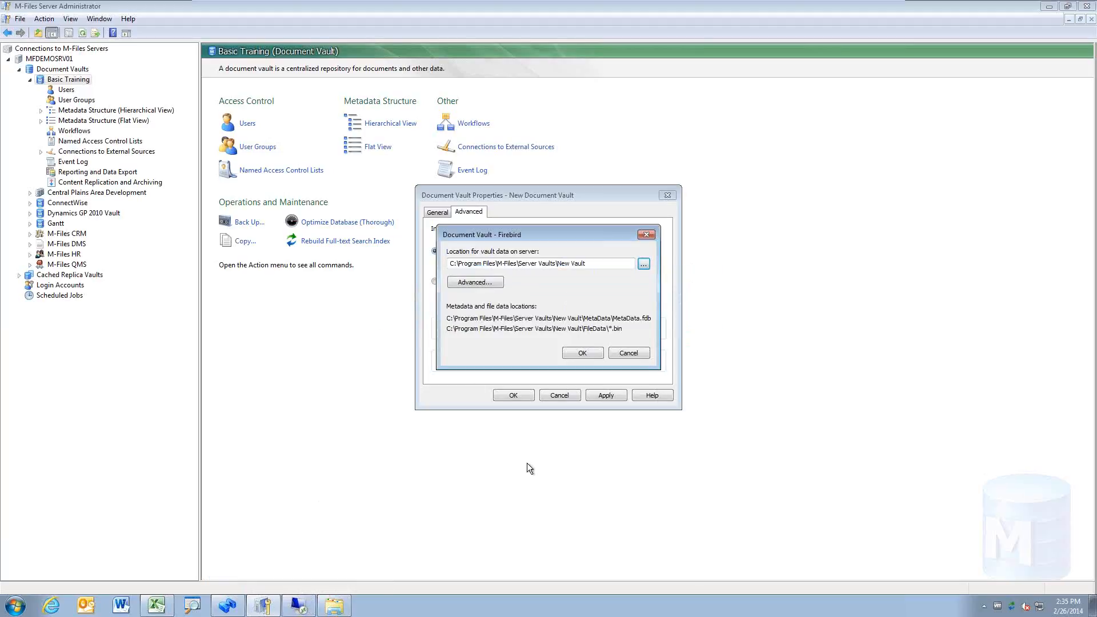
{"action": "left_click", "coordinate": [607, 267]}
Step: Store New Vault's file data in a separate location, C:\Filedata
{"action": "left_click", "coordinate": [483, 282]}
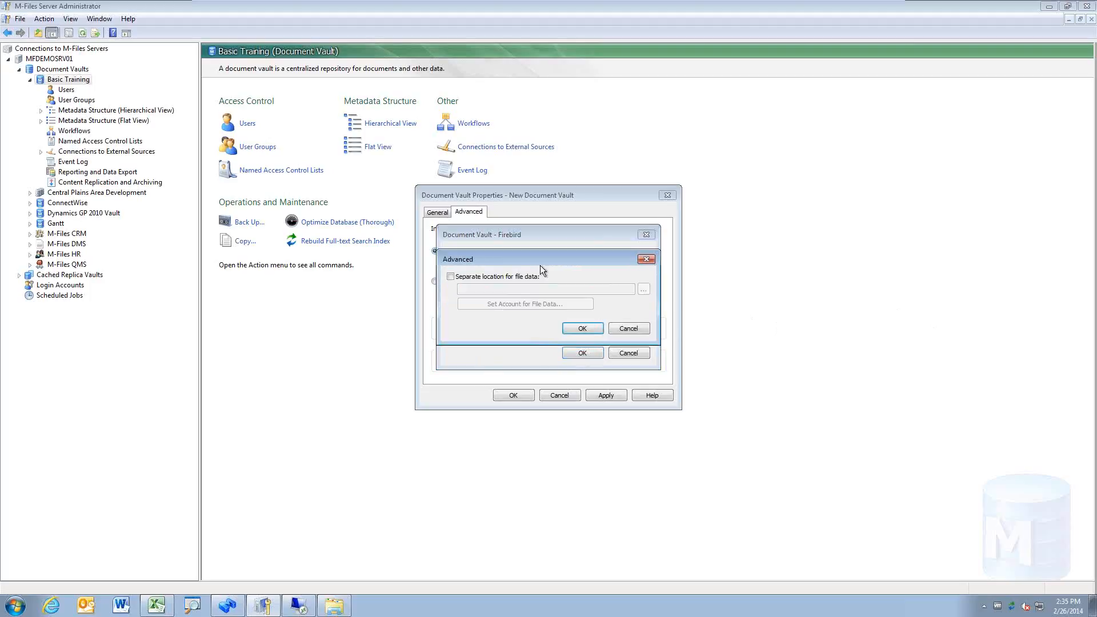
{"action": "left_click_drag", "start_coordinate": [550, 260], "coordinate": [271, 282]}
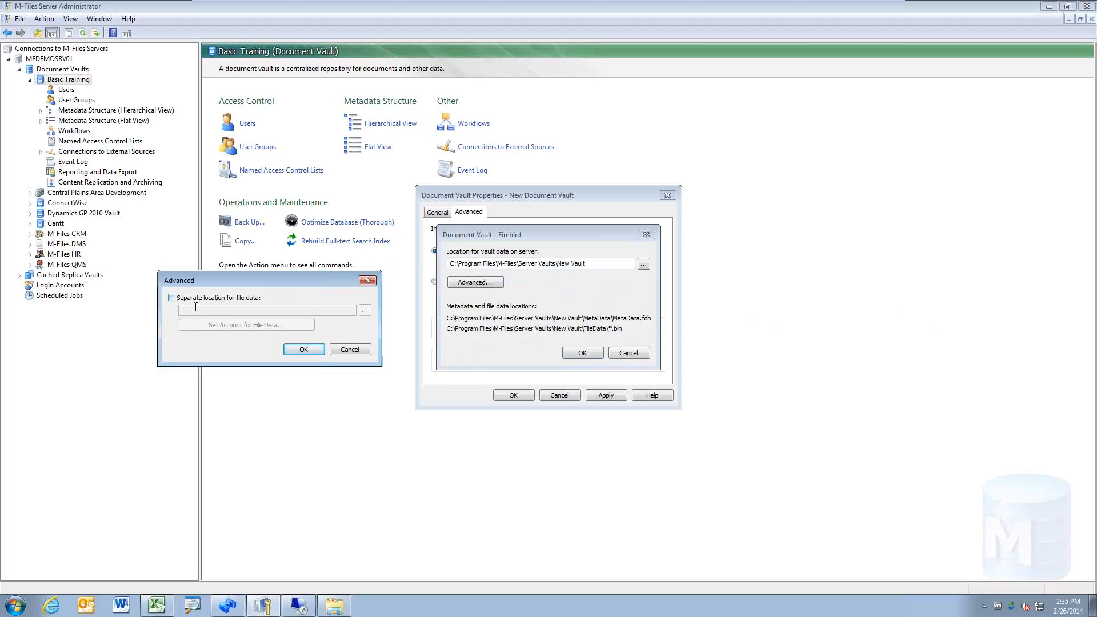
{"action": "left_click", "coordinate": [171, 297]}
{"action": "left_click", "coordinate": [265, 312]}
{"action": "type", "text": "C"}
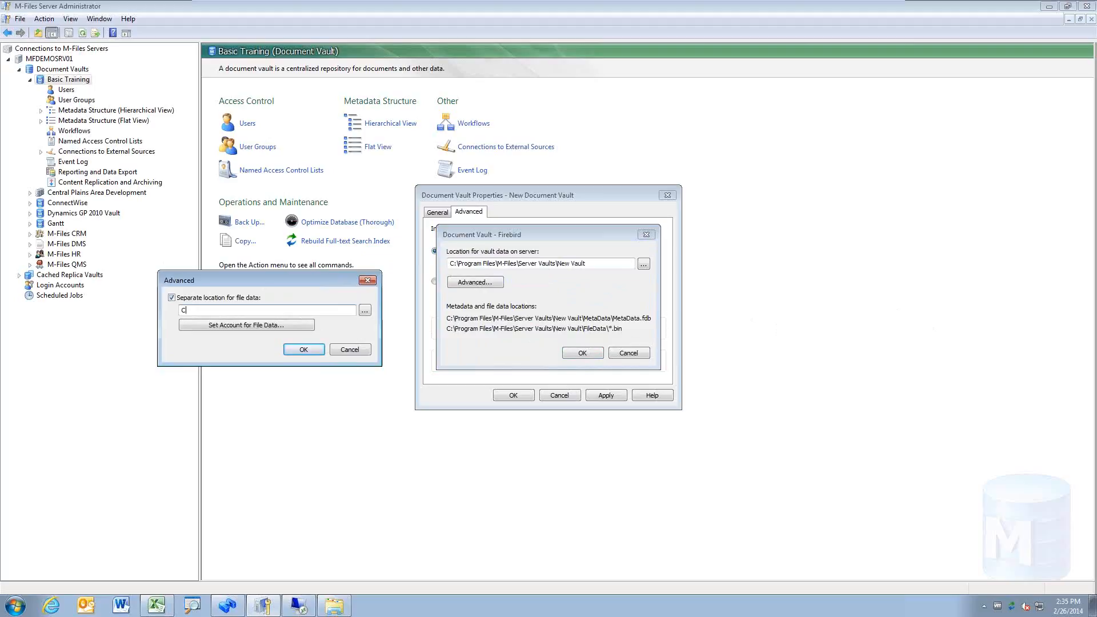
{"action": "type", "text": ":\\Filedata\\"}
{"action": "left_click", "coordinate": [310, 350]}
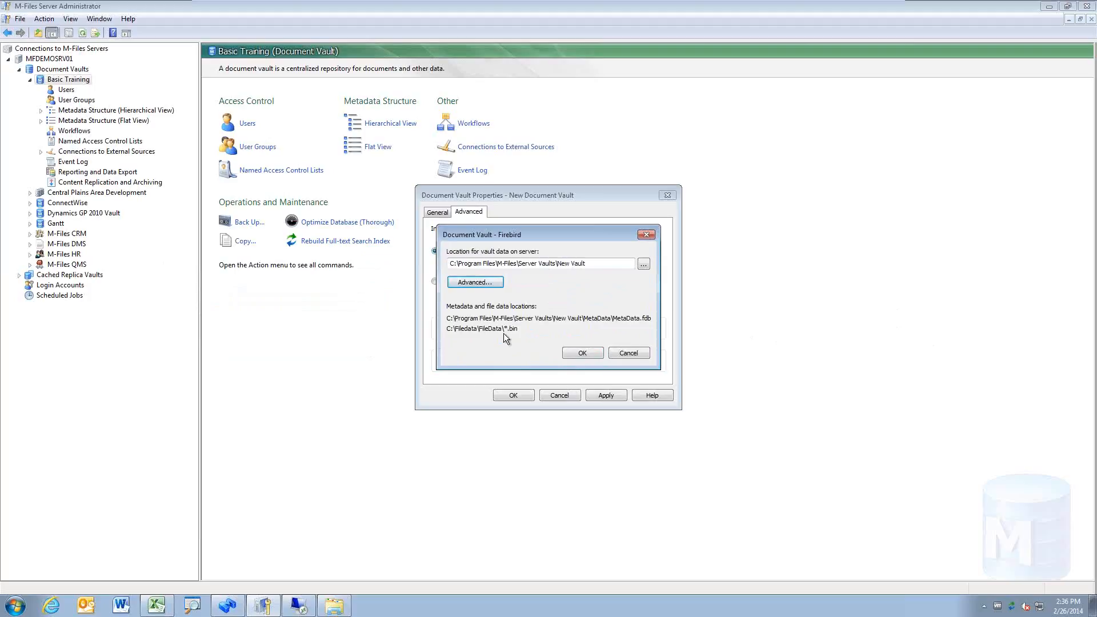
Step: Review the Local System account used to access the file data, leaving it unchanged
{"action": "left_click", "coordinate": [492, 284]}
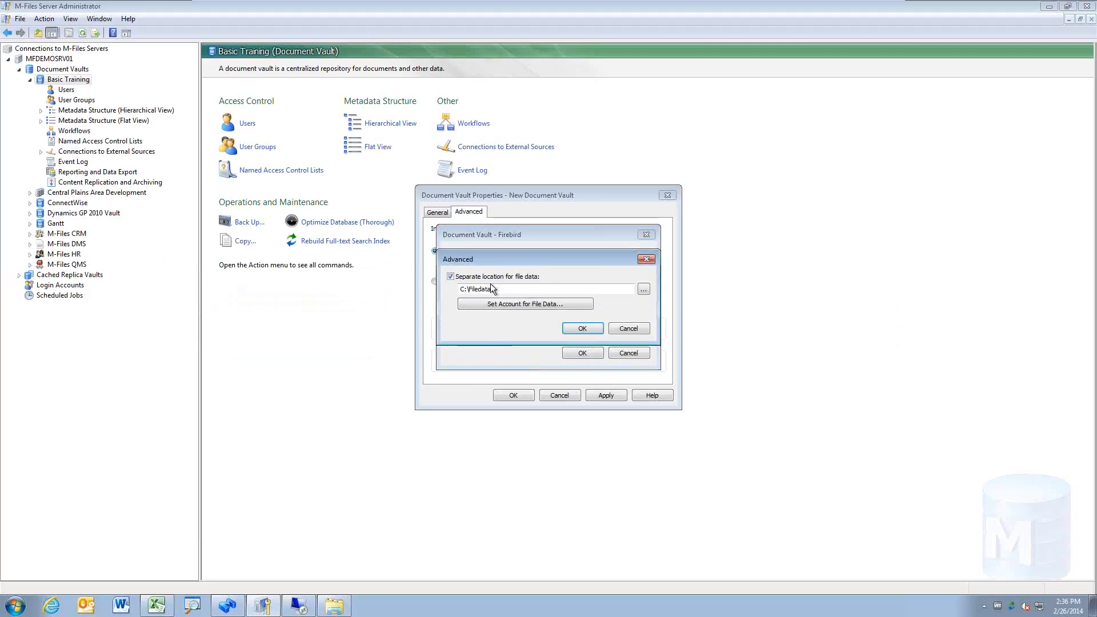
{"action": "left_click", "coordinate": [547, 306]}
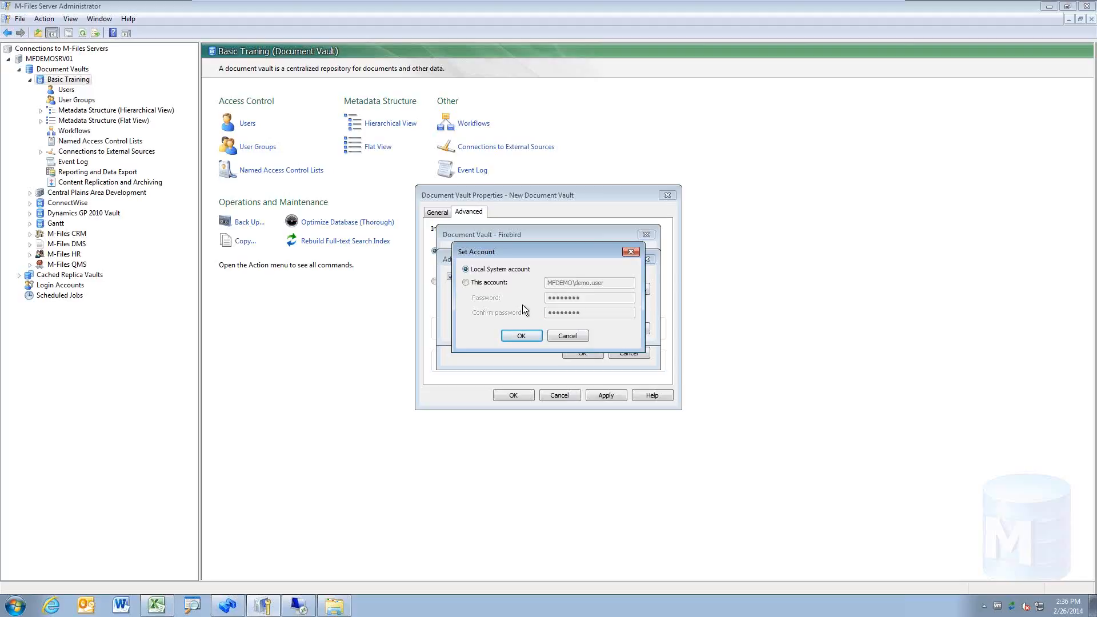
{"action": "left_click", "coordinate": [576, 336]}
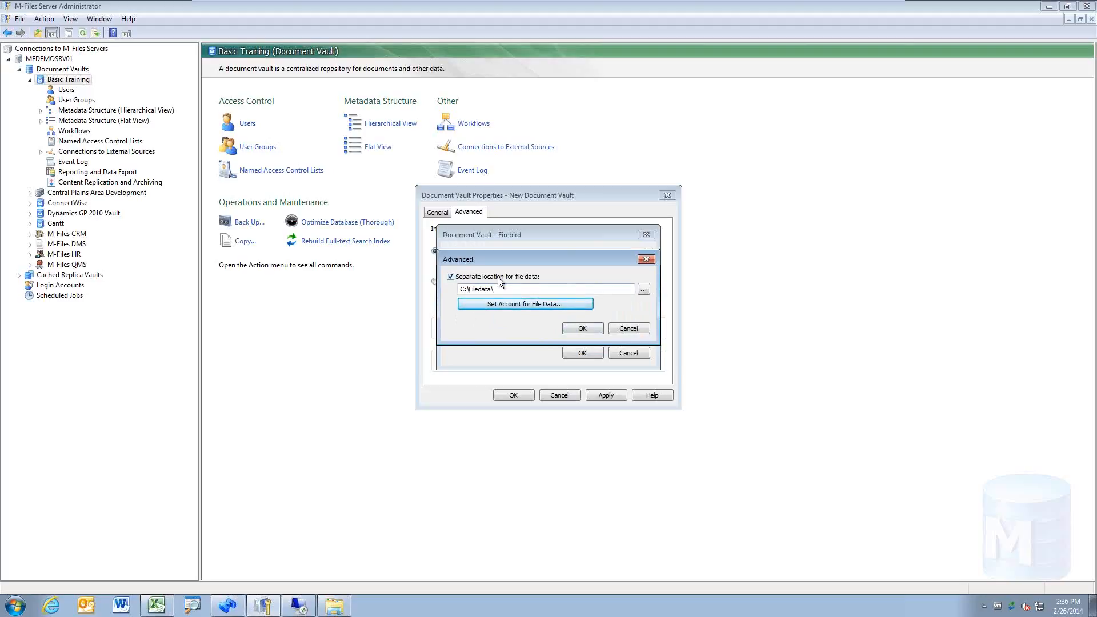
Step: Confirm the Advanced file data options and the Firebird storage settings with OK
{"action": "left_click", "coordinate": [599, 328]}
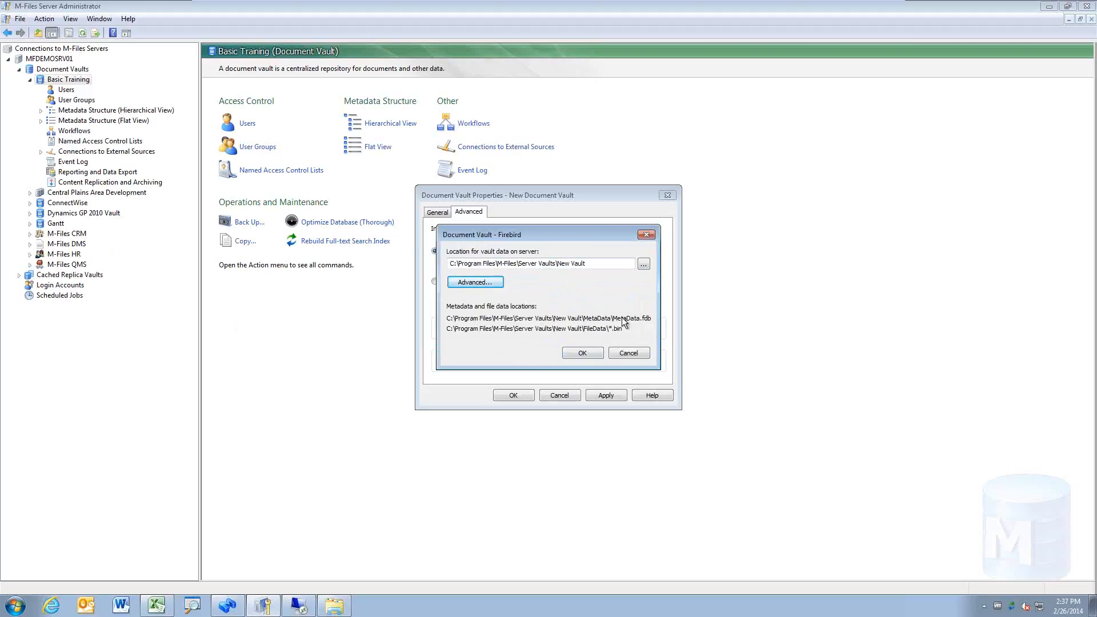
{"action": "left_click_drag", "start_coordinate": [577, 243], "coordinate": [543, 318]}
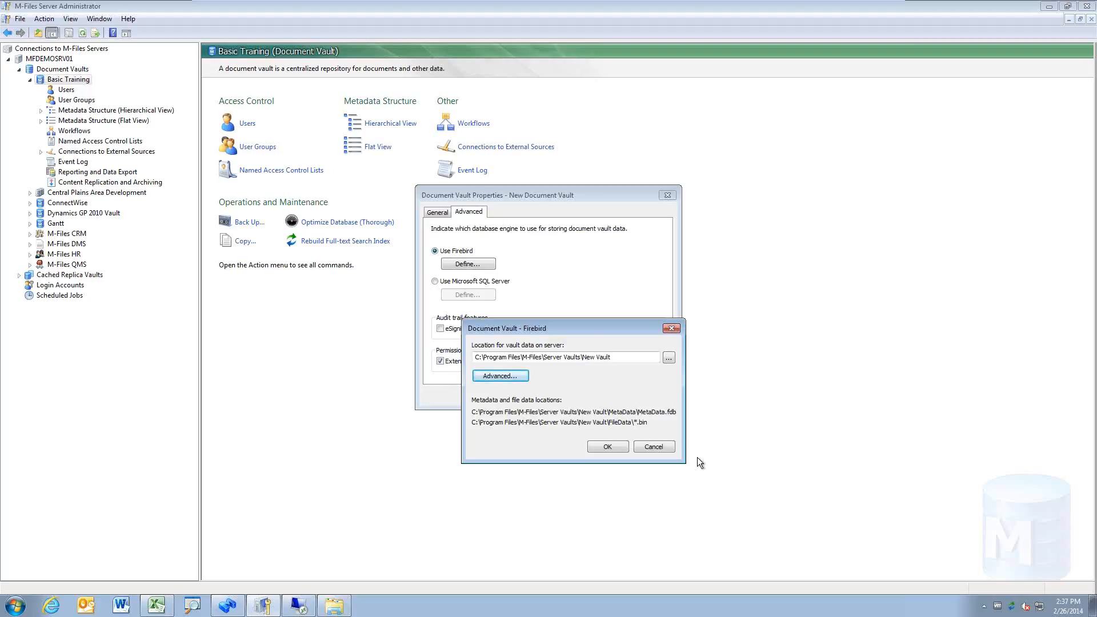
{"action": "left_click", "coordinate": [609, 446]}
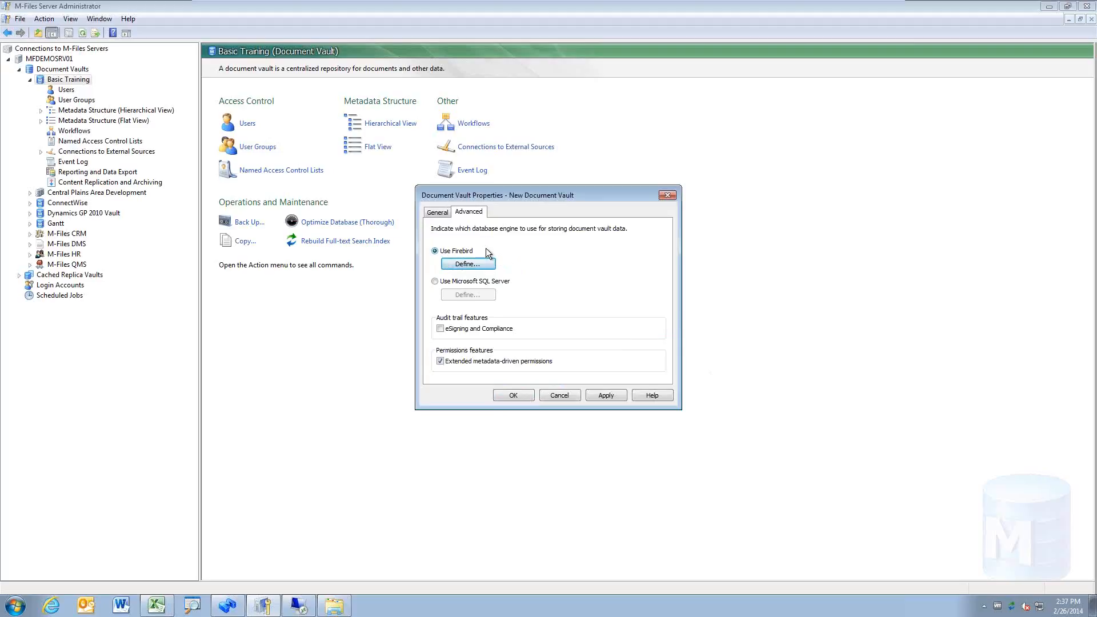
Step: Tick the eSigning and Compliance audit trail checkbox for New Vault
{"action": "left_click", "coordinate": [461, 329]}
{"action": "left_click", "coordinate": [479, 265]}
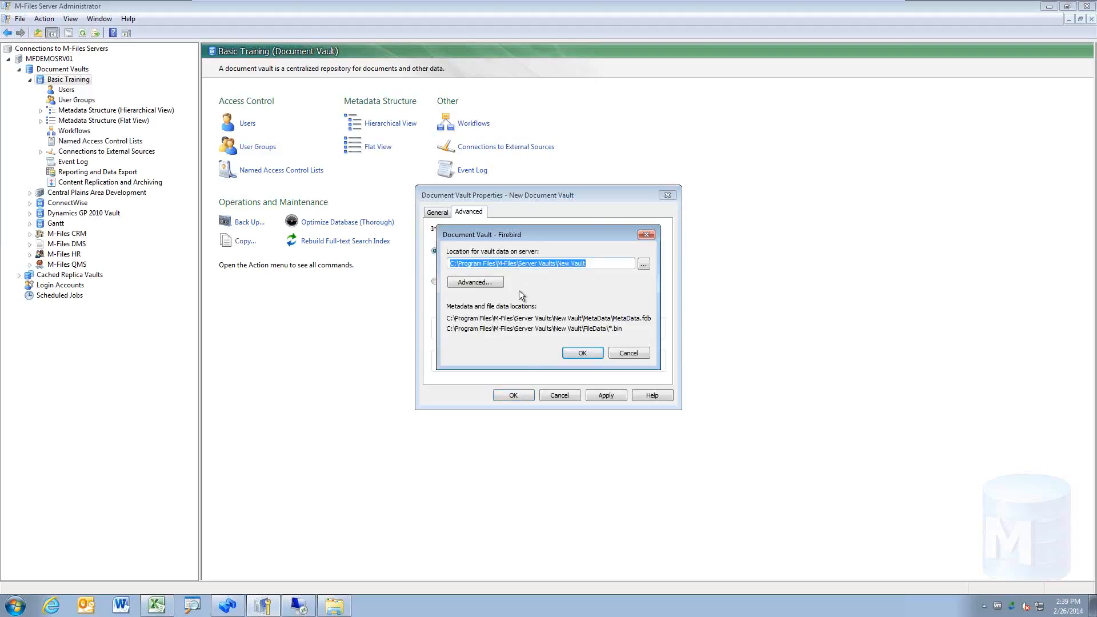
{"action": "left_click", "coordinate": [481, 284]}
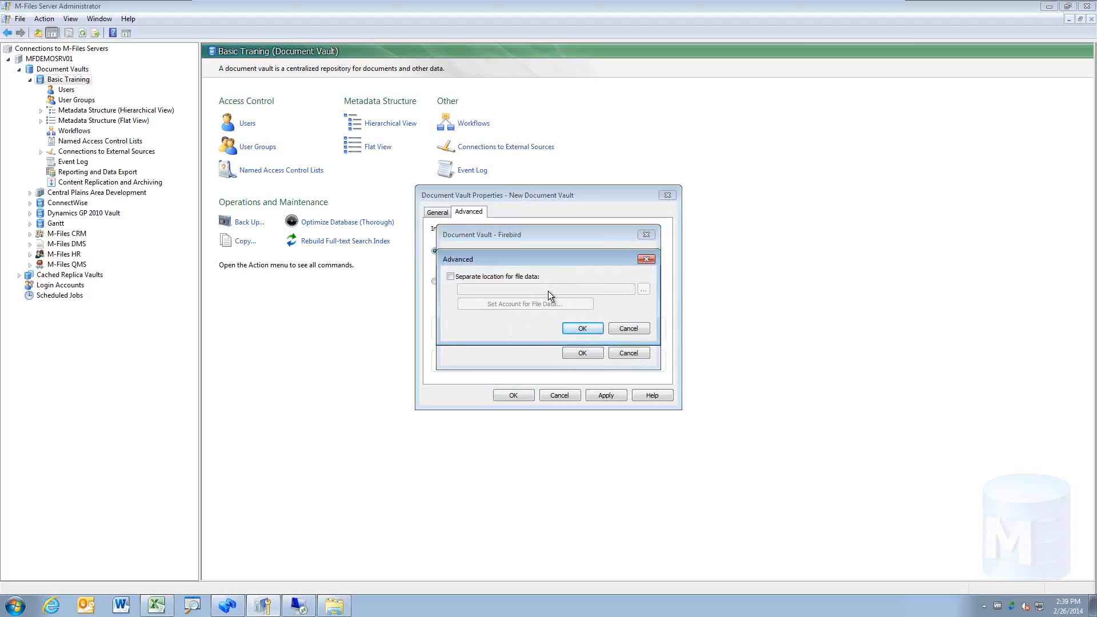
{"action": "left_click", "coordinate": [629, 329]}
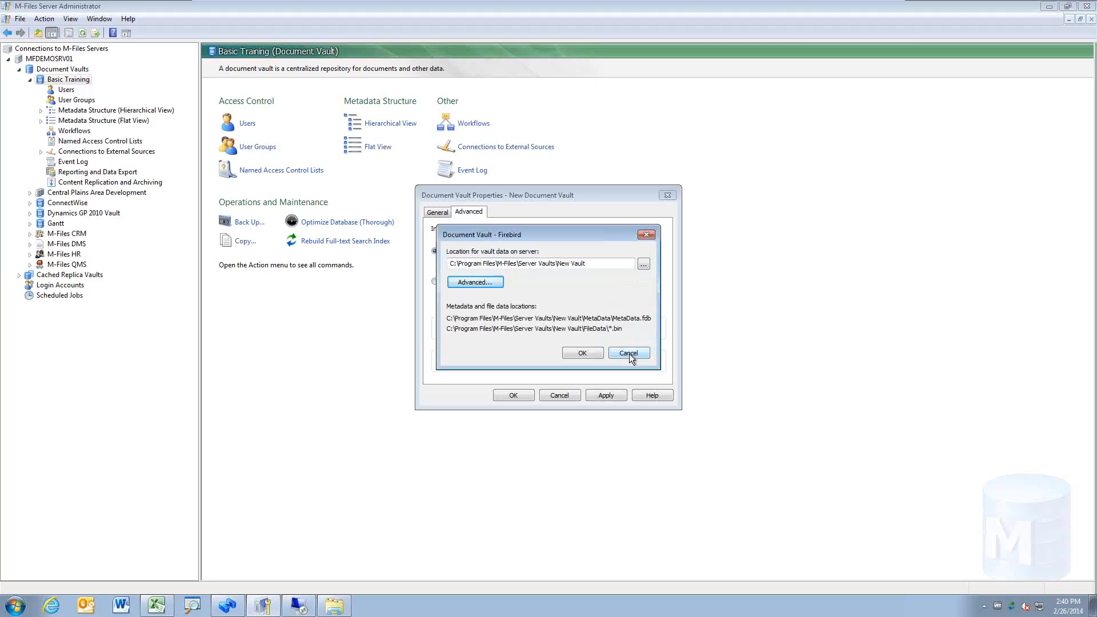
{"action": "left_click", "coordinate": [629, 354]}
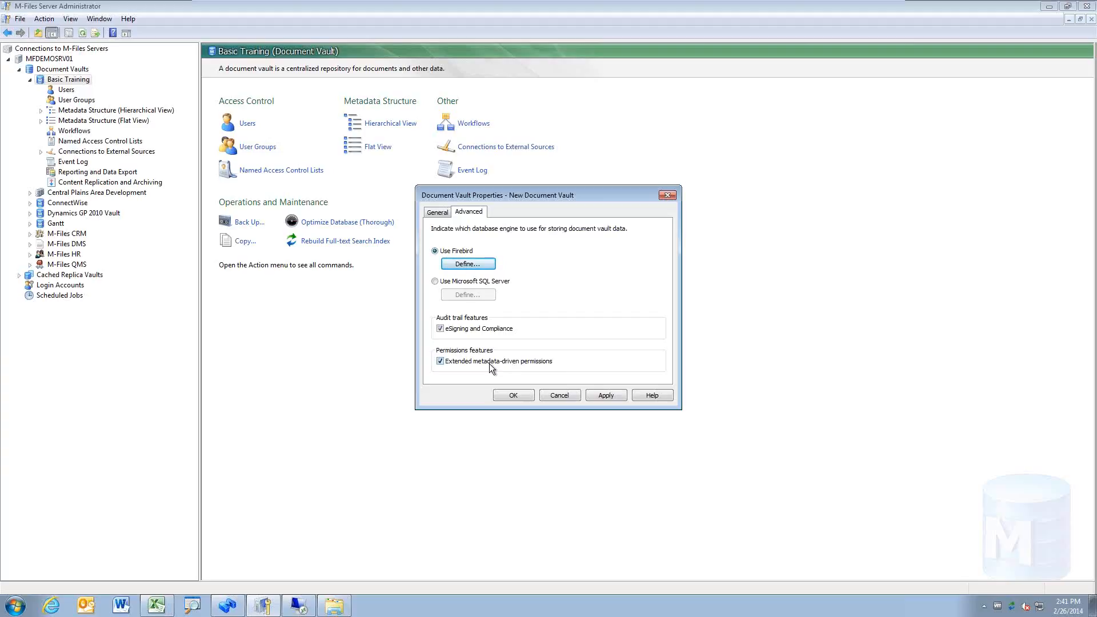
Step: Switch New Vault's database to Microsoft SQL Server on server mfdemosrv01
{"action": "left_click", "coordinate": [441, 281]}
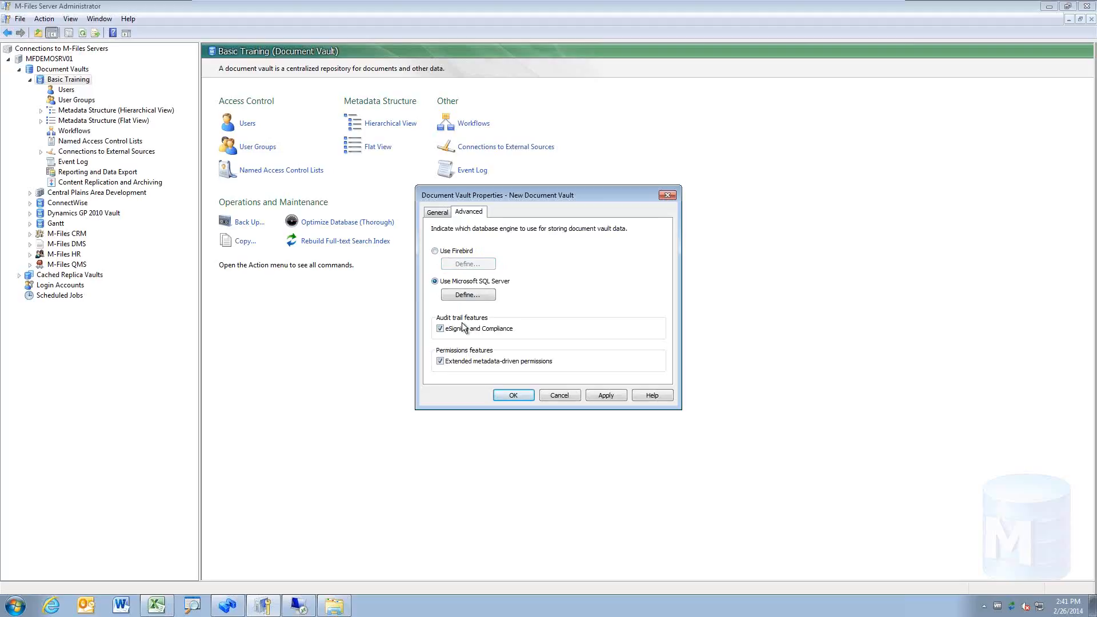
{"action": "left_click", "coordinate": [465, 295]}
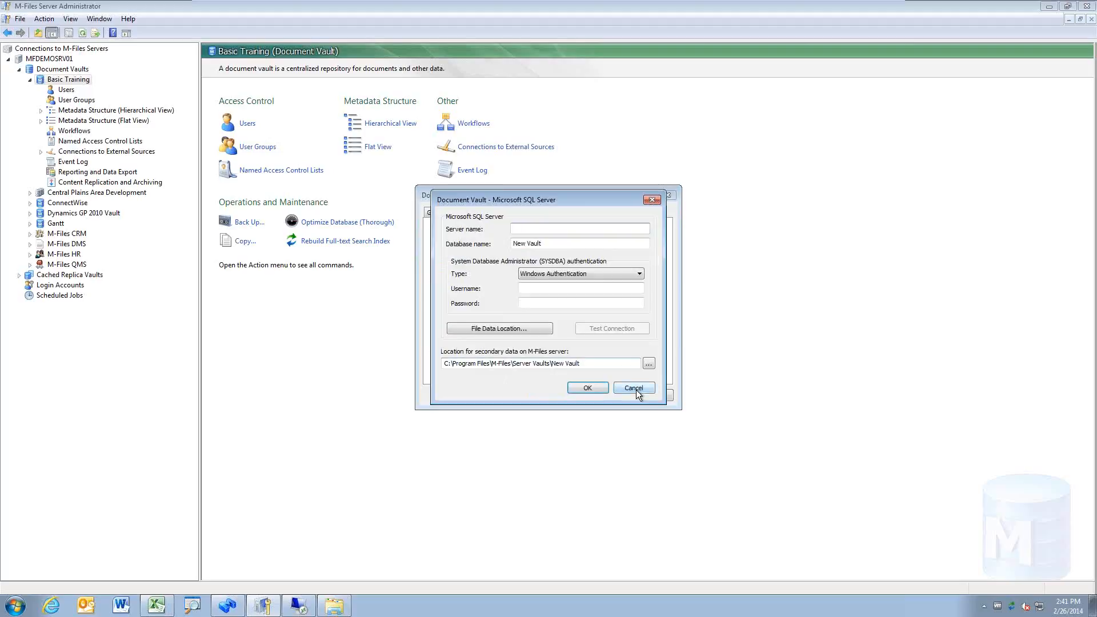
{"action": "left_click_drag", "start_coordinate": [561, 199], "coordinate": [289, 157]}
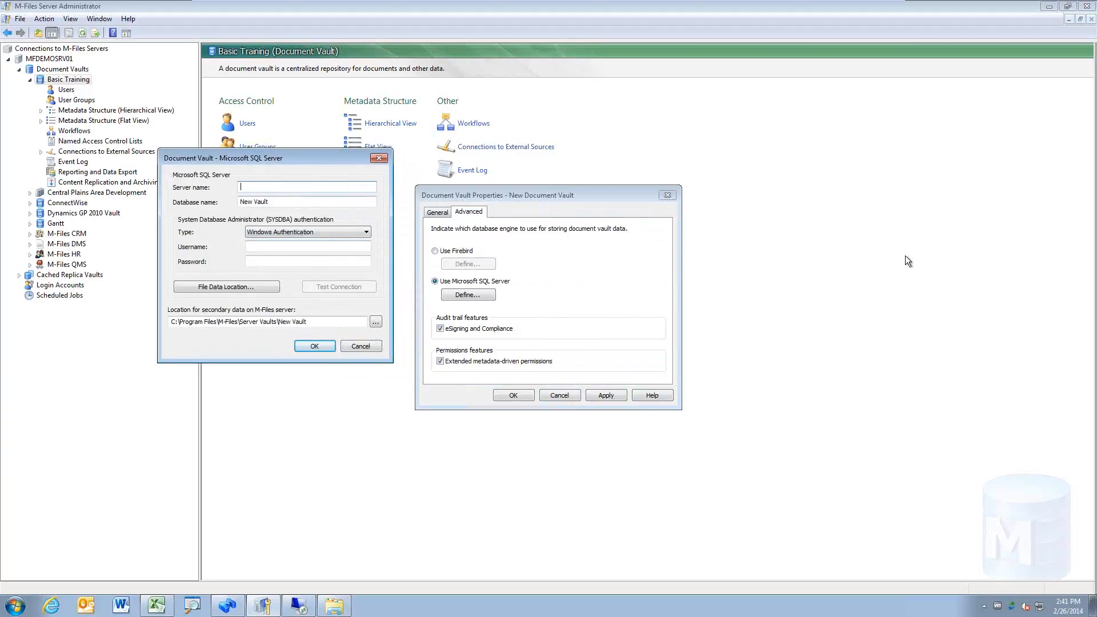
{"action": "type", "text": "mfdemosrv01"}
{"action": "key", "text": "Tab"}
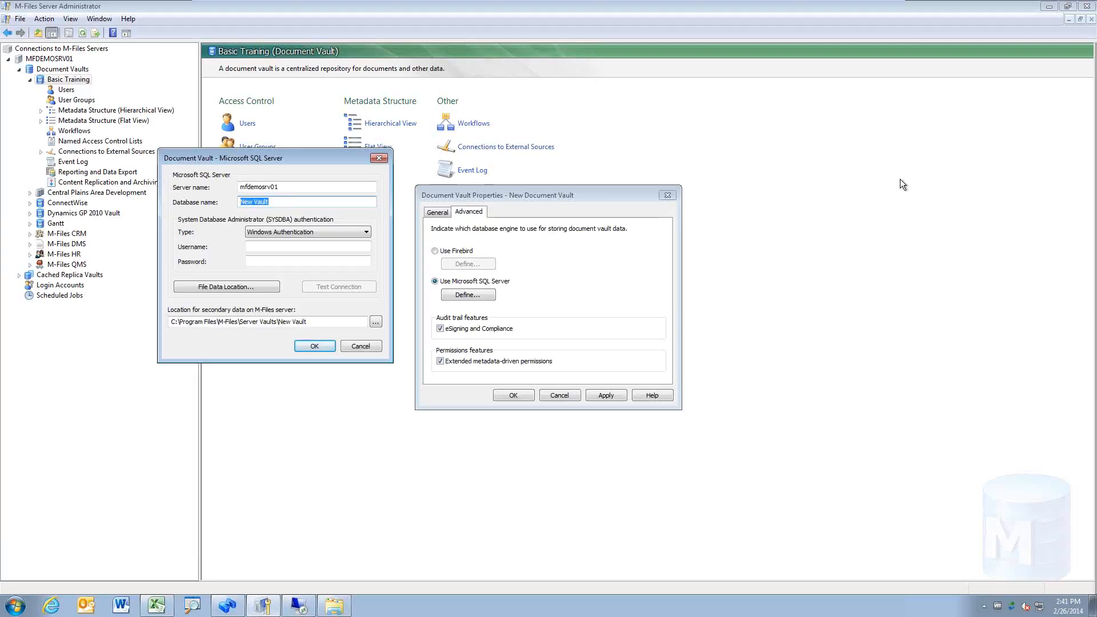
Step: Use SQL Server Authentication with the administrator login and password, and pass the connection test
{"action": "left_click", "coordinate": [366, 232]}
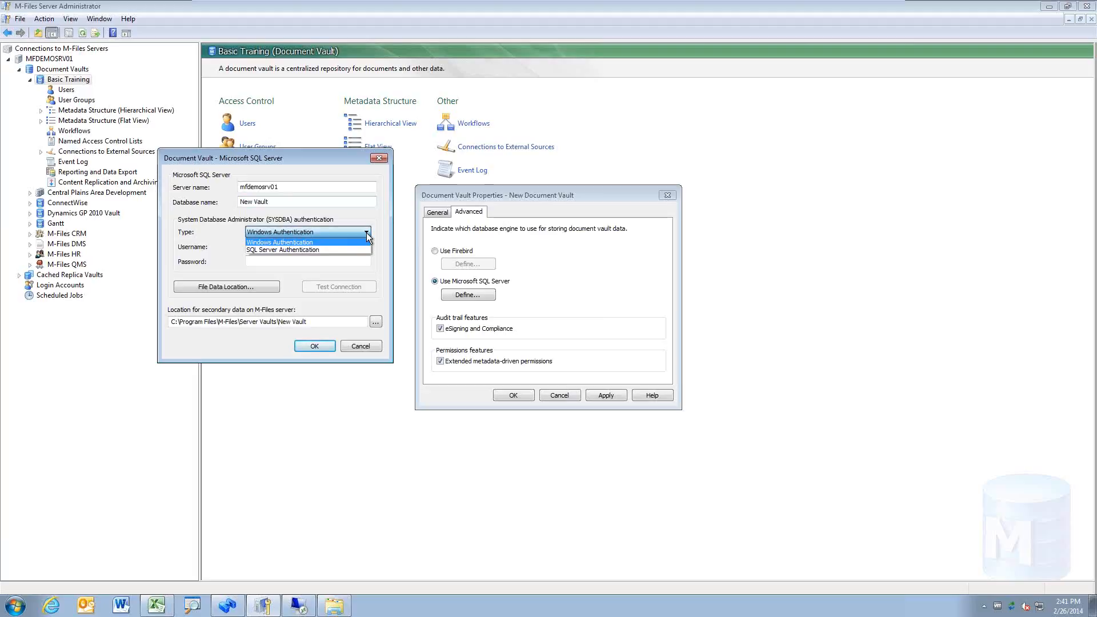
{"action": "left_click", "coordinate": [365, 232]}
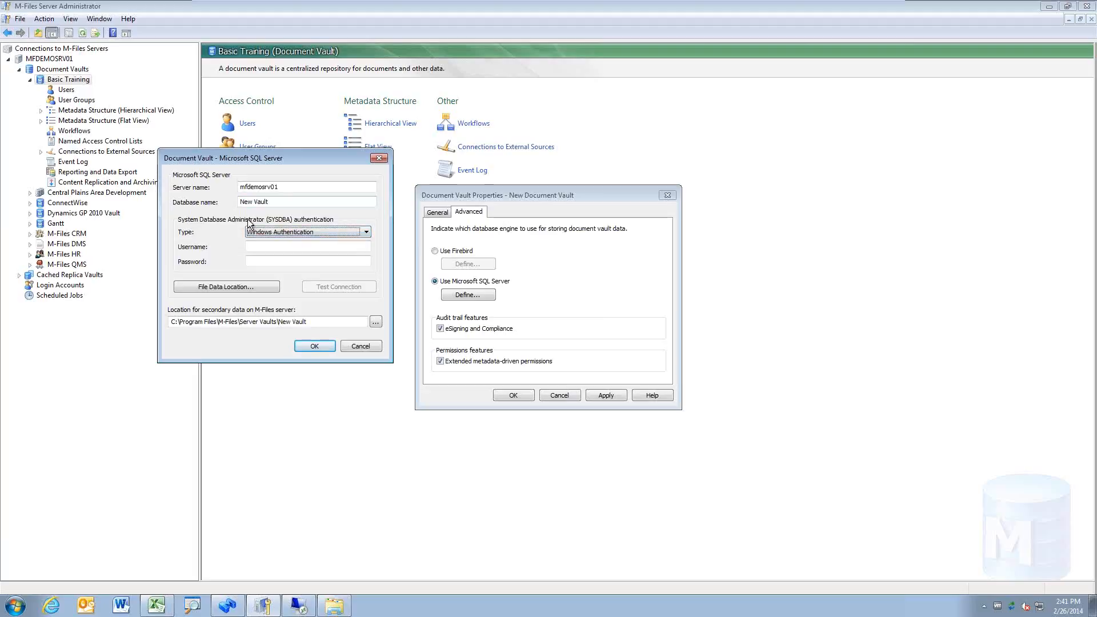
{"action": "left_click", "coordinate": [357, 246]}
{"action": "type", "text": "sa"}
{"action": "key", "text": "Tab"}
{"action": "left_click", "coordinate": [367, 232]}
{"action": "left_click", "coordinate": [351, 249]}
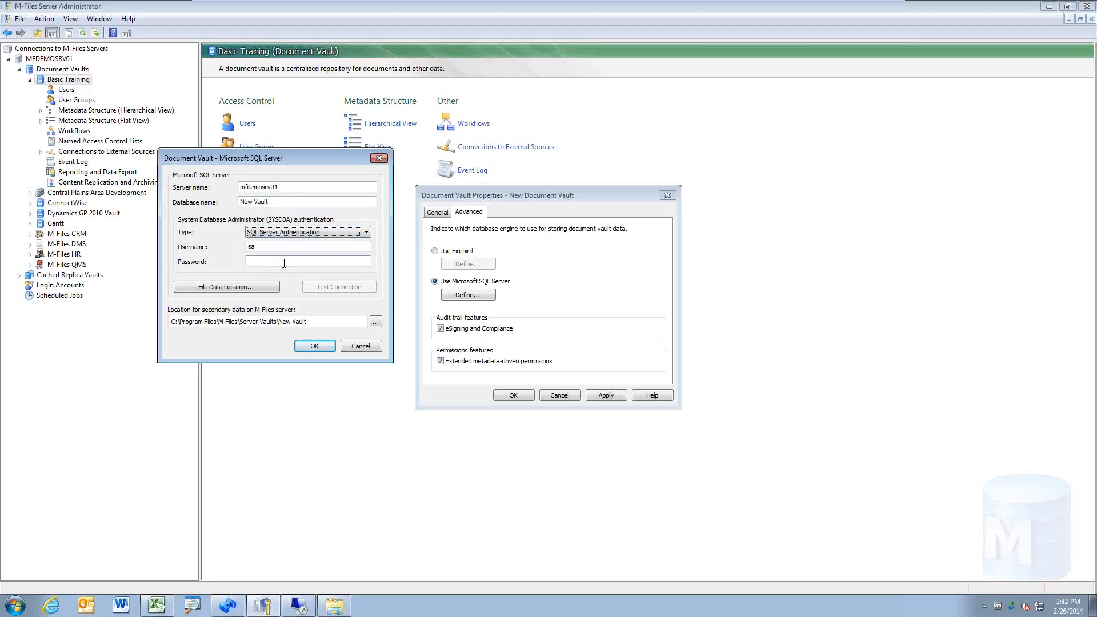
{"action": "left_click", "coordinate": [283, 264]}
{"action": "type", "text": "sa12"}
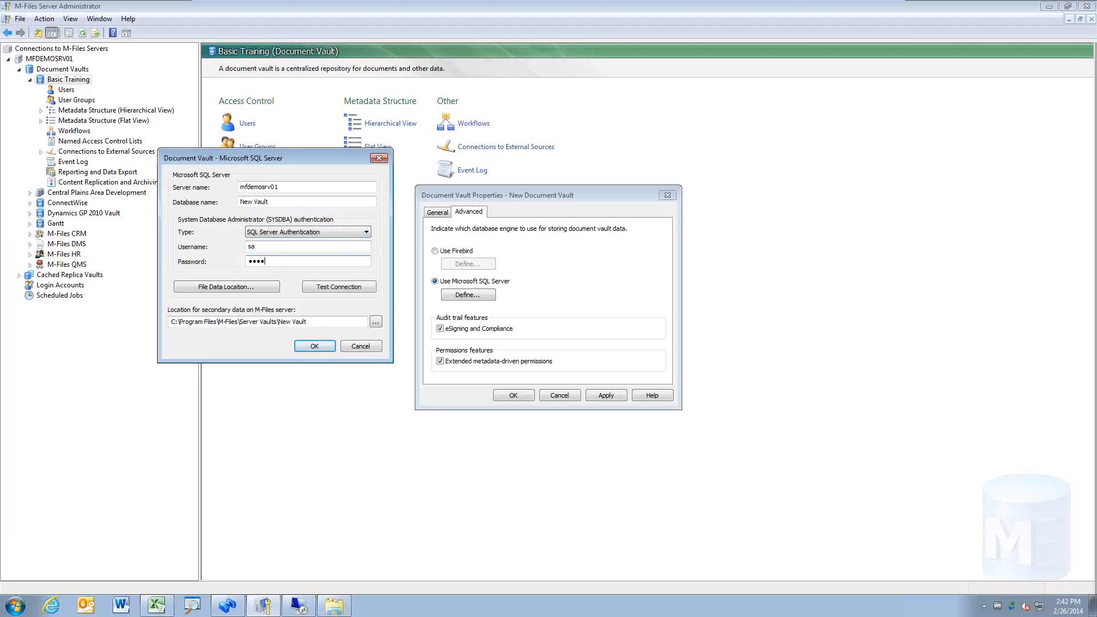
{"action": "type", "text": "34567"}
{"action": "left_click", "coordinate": [361, 287]}
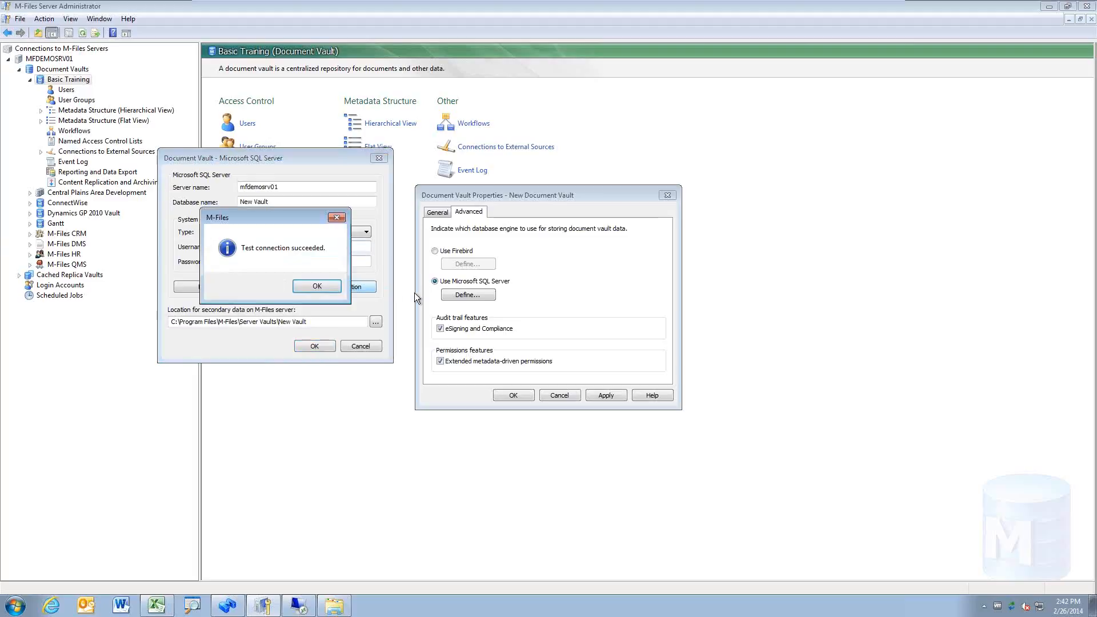
{"action": "left_click", "coordinate": [317, 286]}
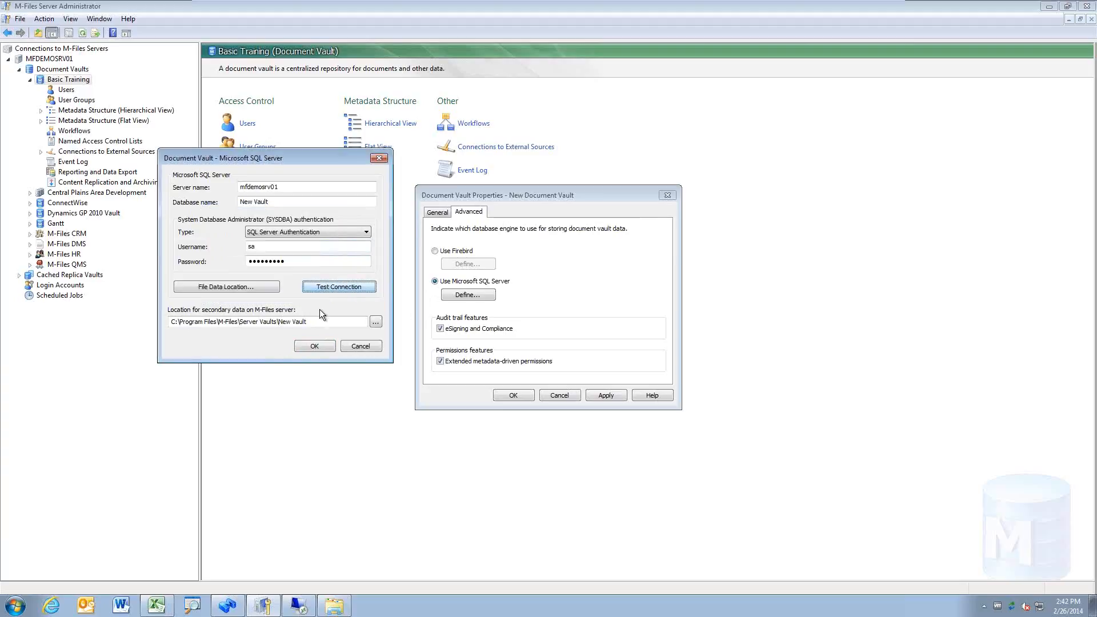
Step: Review the file-system folder and account settings for file data, then cancel them and the SQL Server settings
{"action": "left_click", "coordinate": [218, 286]}
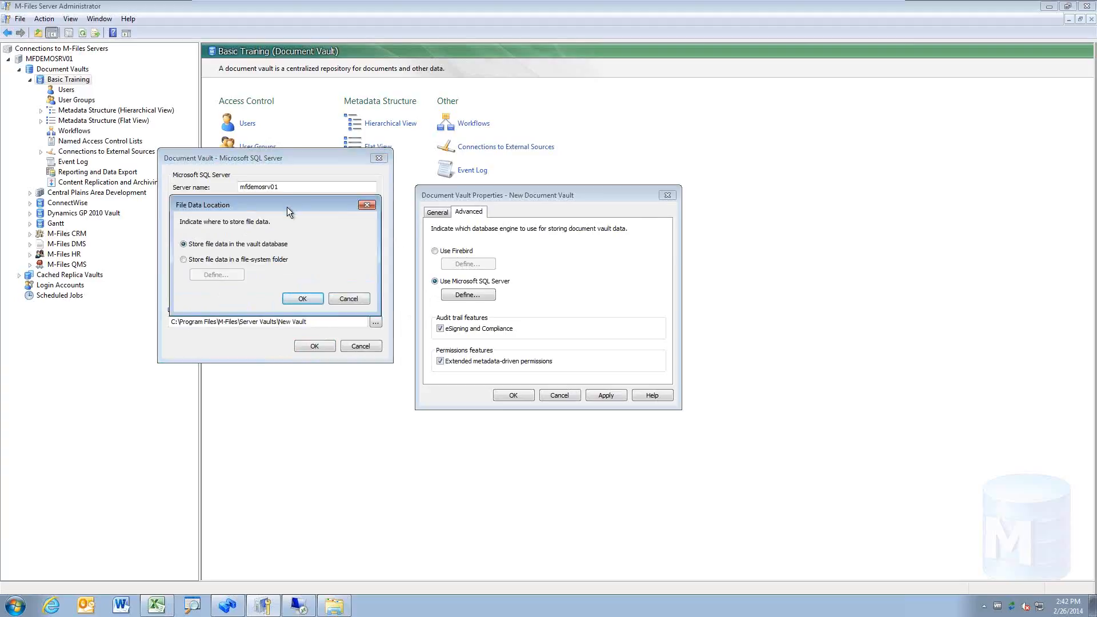
{"action": "left_click_drag", "start_coordinate": [287, 206], "coordinate": [535, 336]}
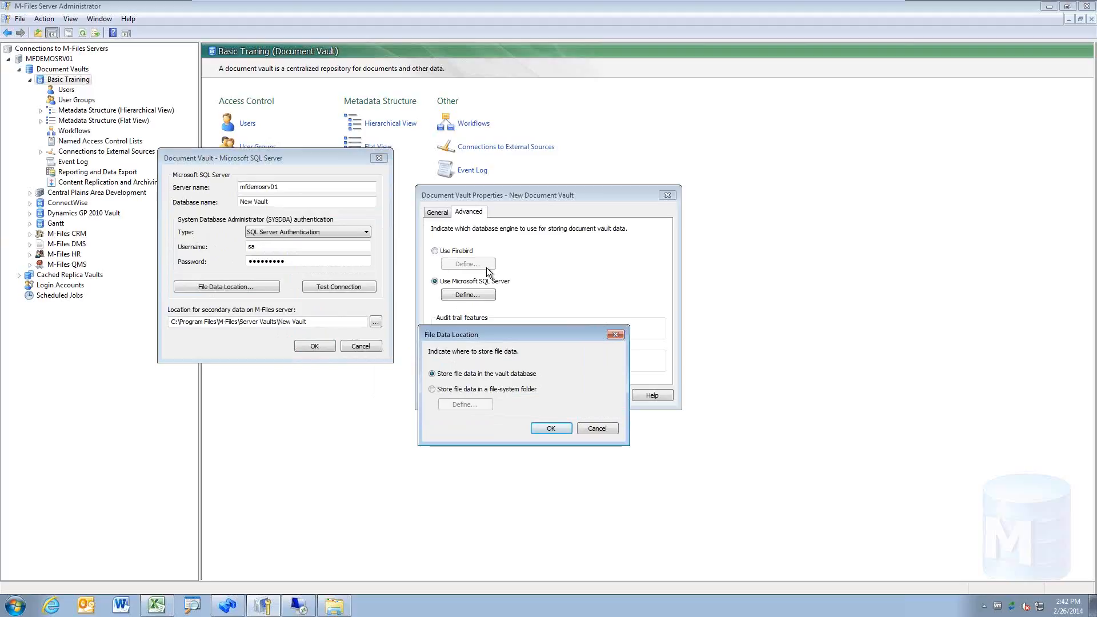
{"action": "left_click", "coordinate": [509, 389]}
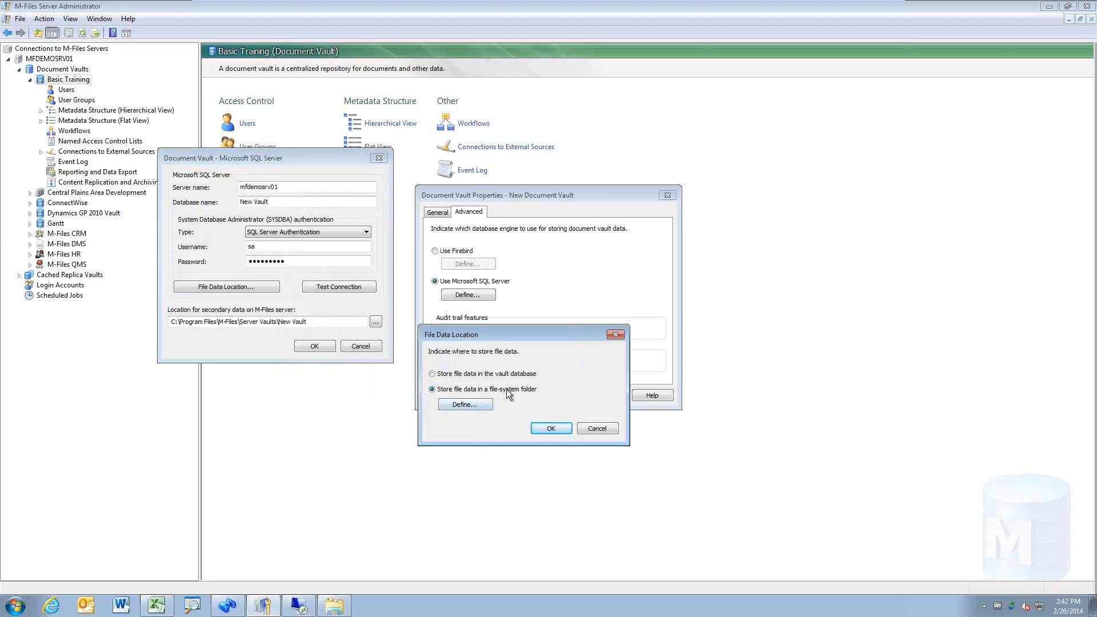
{"action": "left_click", "coordinate": [464, 405]}
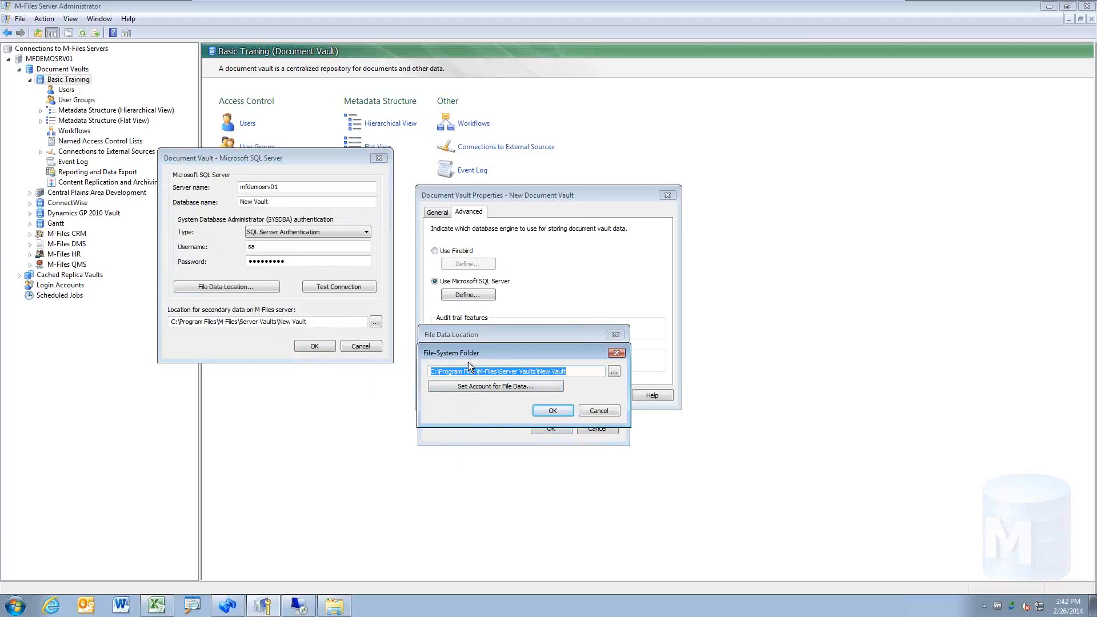
{"action": "left_click", "coordinate": [500, 388]}
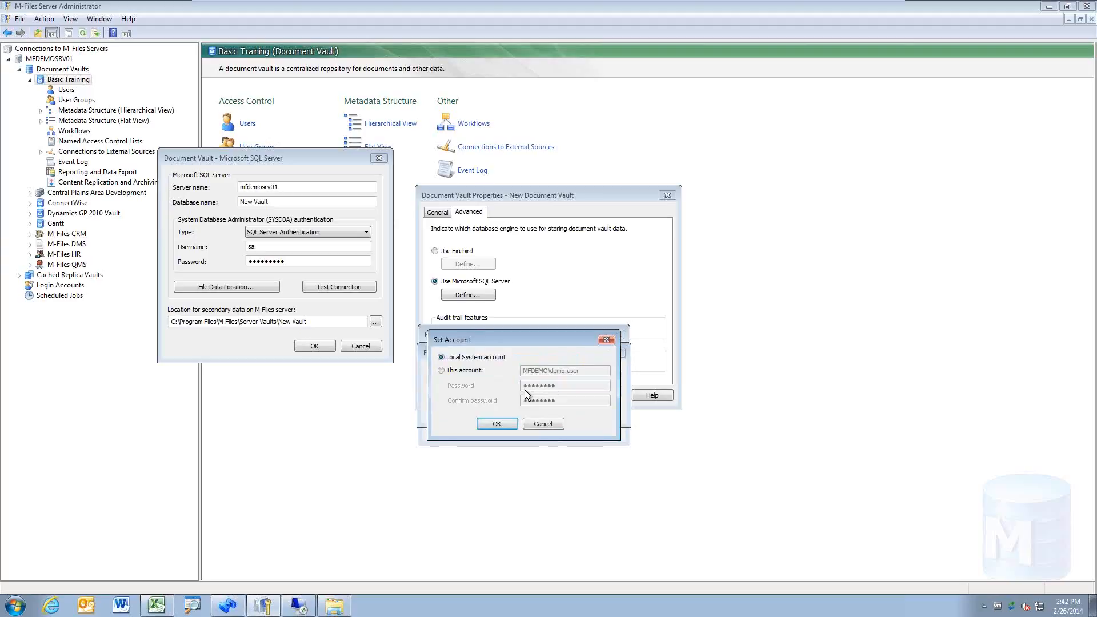
{"action": "left_click", "coordinate": [545, 423]}
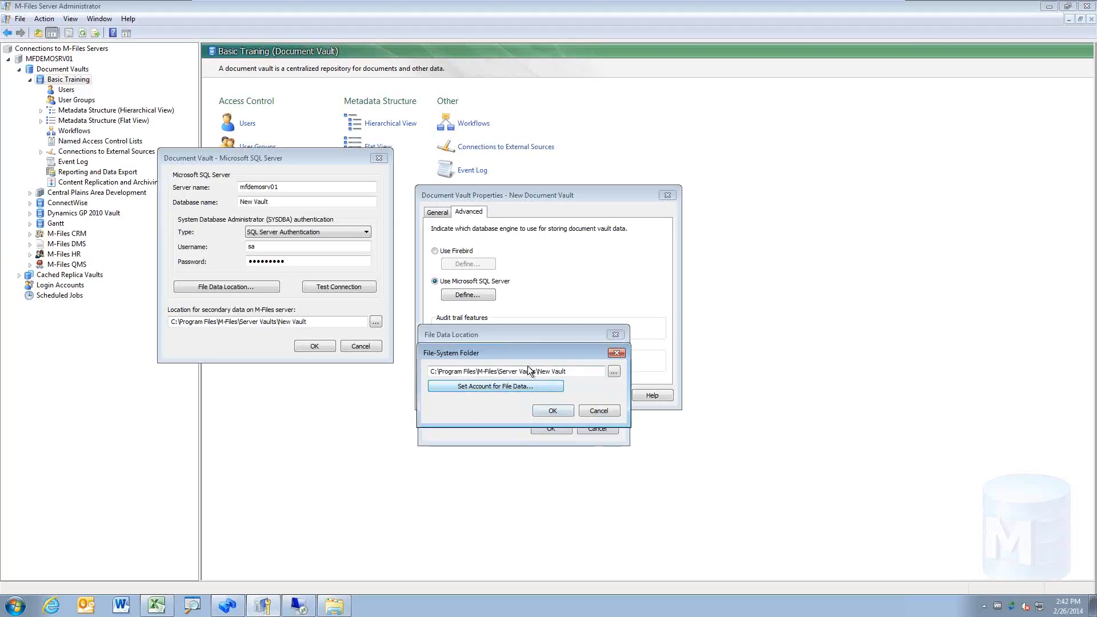
{"action": "left_click", "coordinate": [592, 411]}
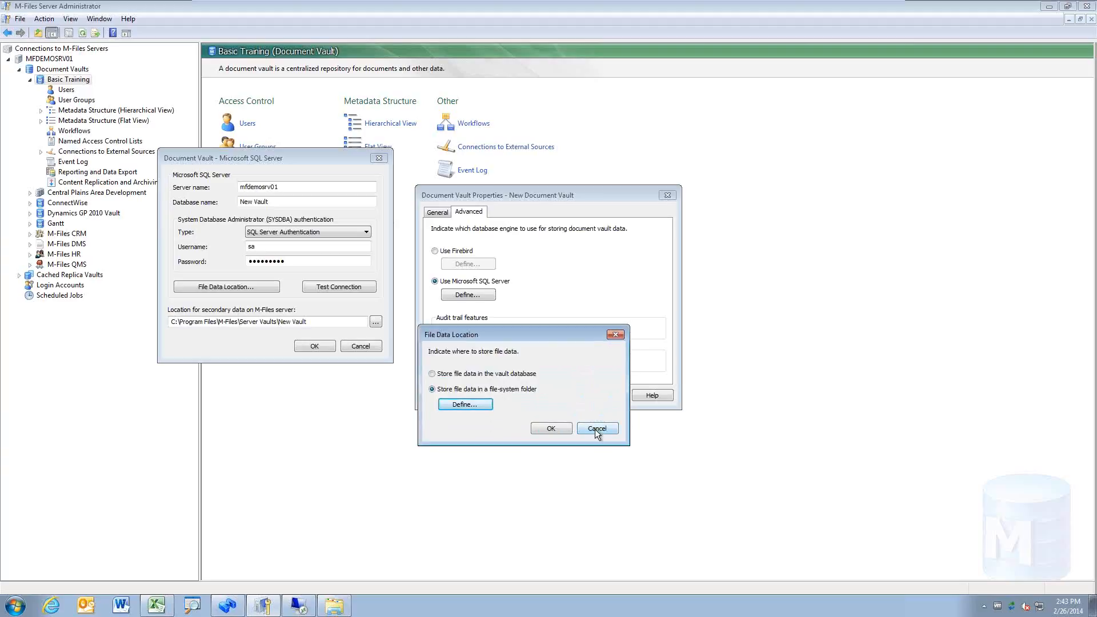
{"action": "left_click", "coordinate": [595, 429]}
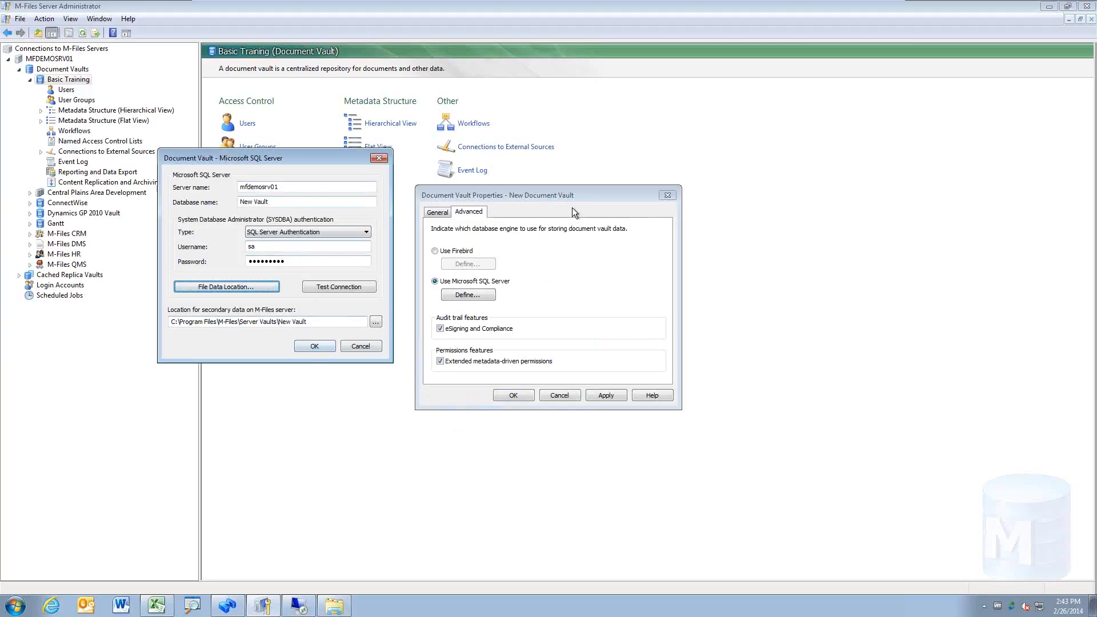
{"action": "left_click", "coordinate": [359, 346]}
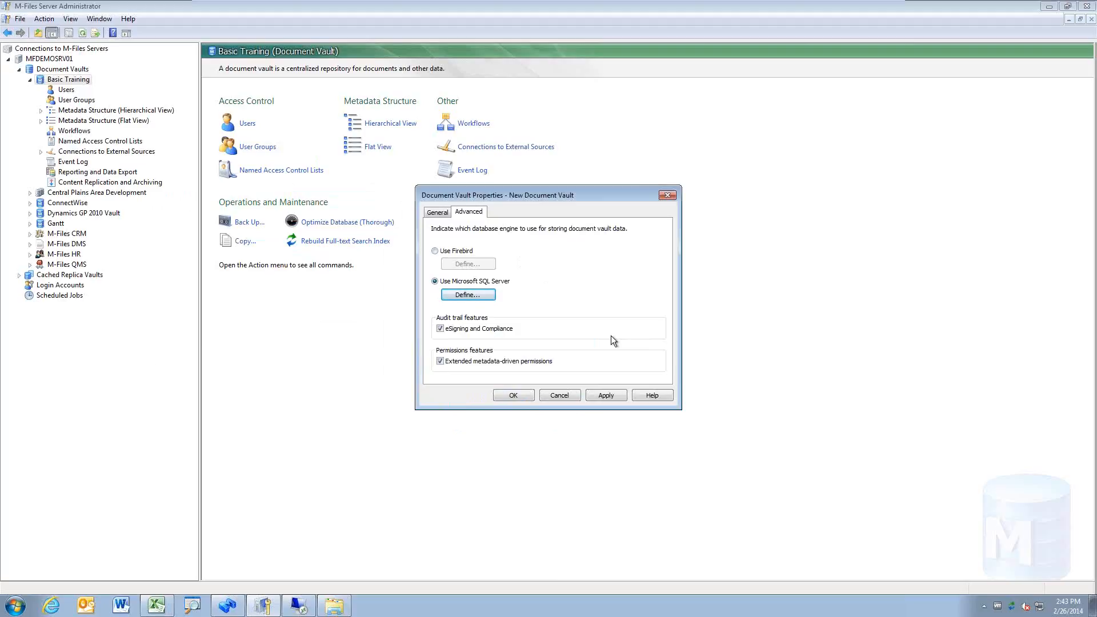
Step: Switch back to Firebird, toggle eSigning and Compliance, and close the vault properties without creating it
{"action": "left_click", "coordinate": [438, 212]}
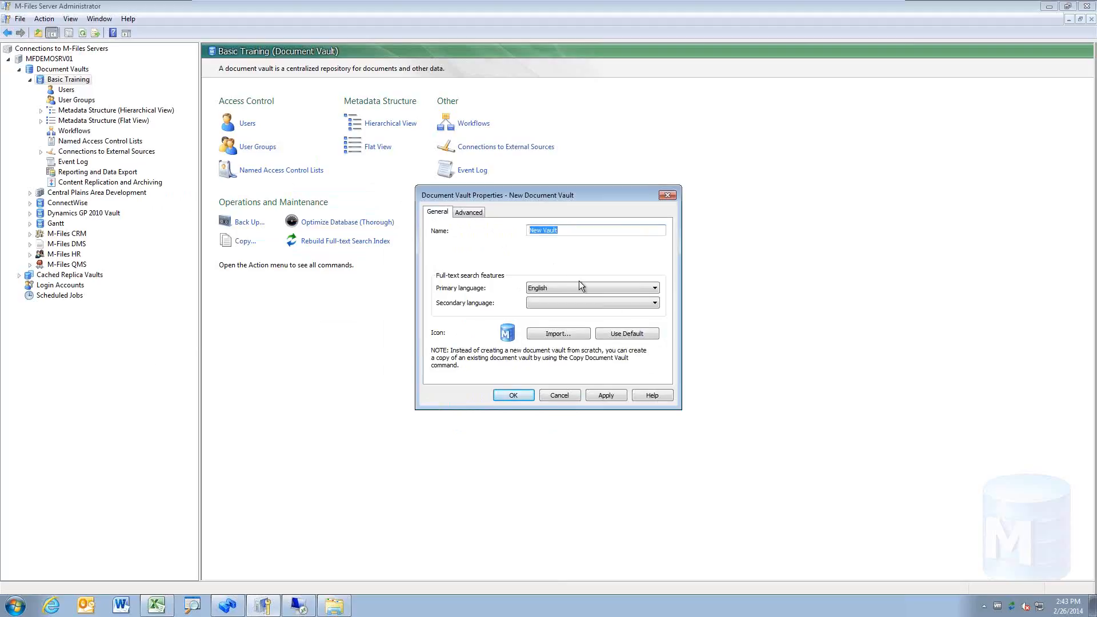
{"action": "left_click", "coordinate": [478, 216]}
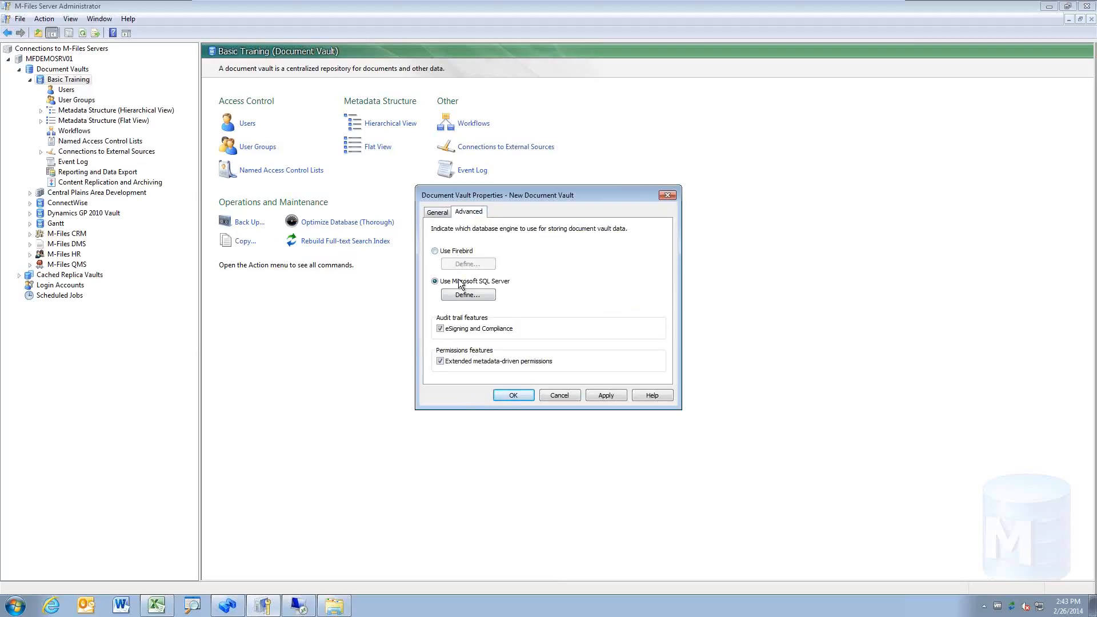
{"action": "left_click", "coordinate": [457, 250]}
{"action": "left_click", "coordinate": [469, 264]}
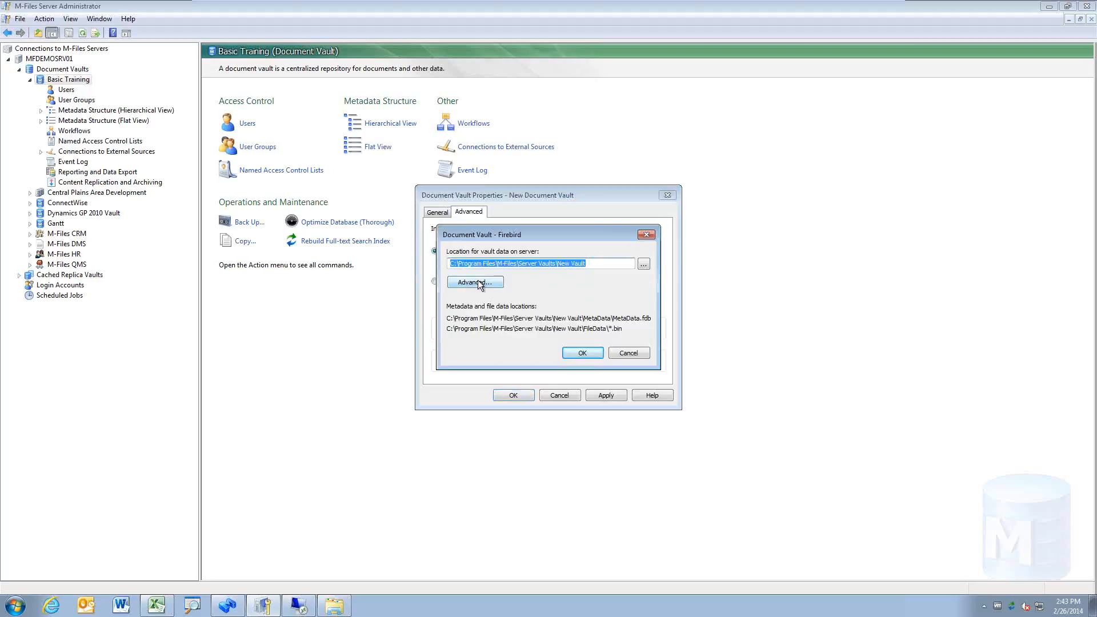
{"action": "left_click", "coordinate": [633, 351]}
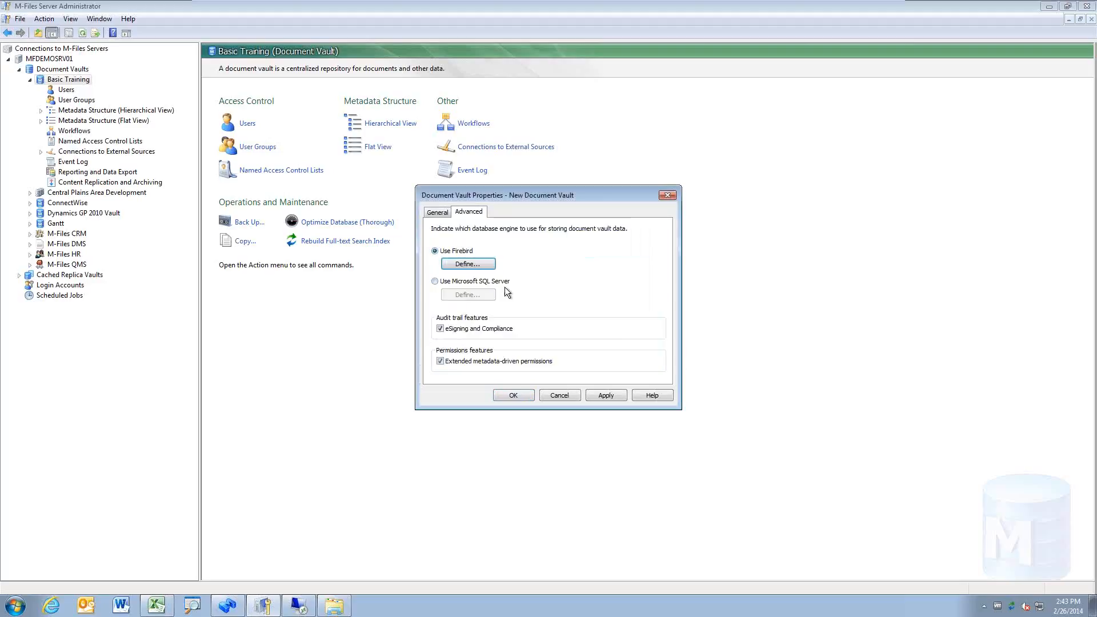
{"action": "left_click", "coordinate": [505, 329]}
{"action": "left_click", "coordinate": [509, 331]}
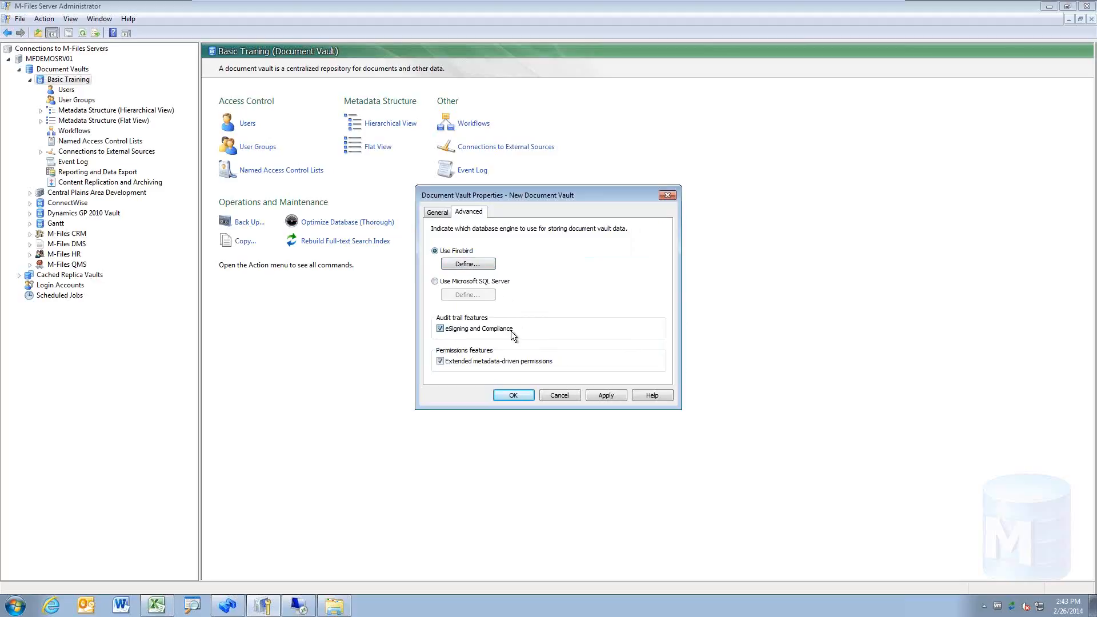
{"action": "left_click", "coordinate": [557, 397]}
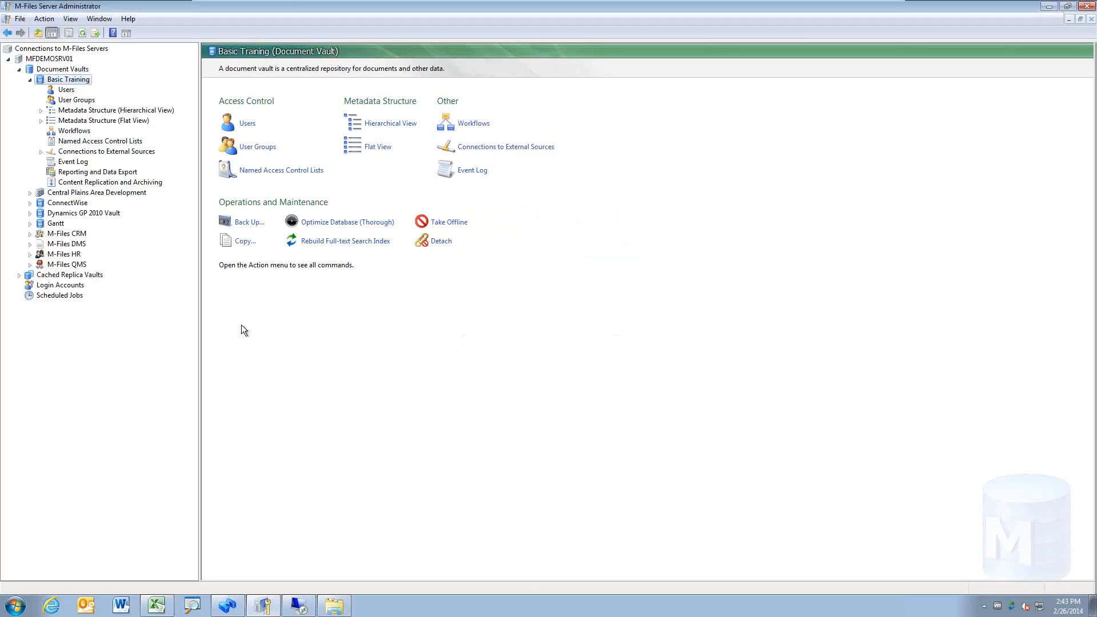
{"action": "right_click", "coordinate": [87, 84]}
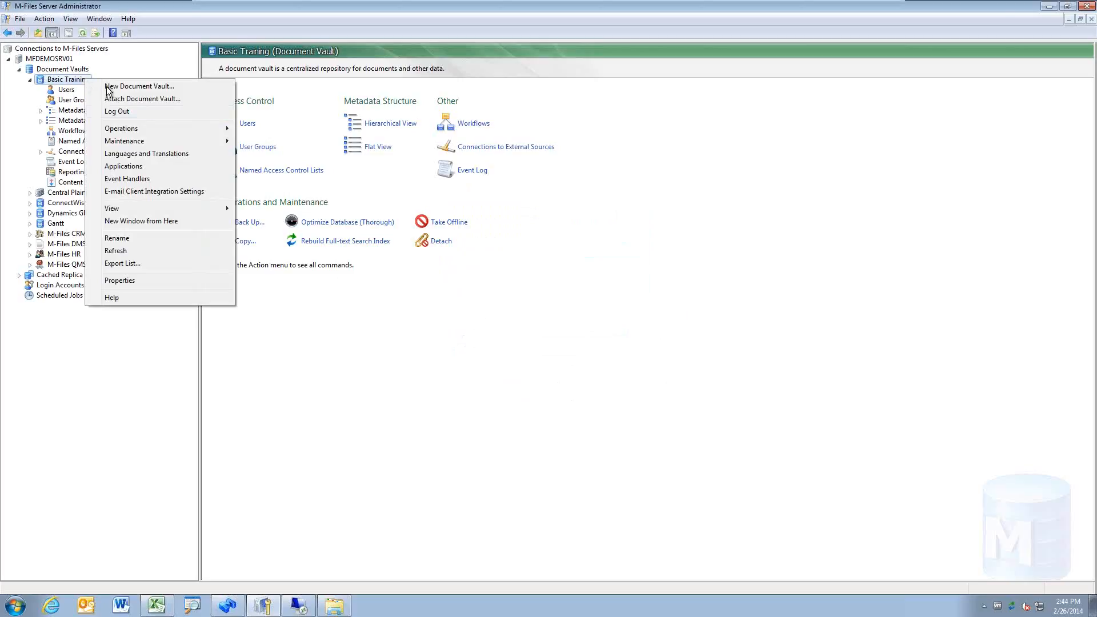
{"action": "mouse_move", "coordinate": [175, 129]}
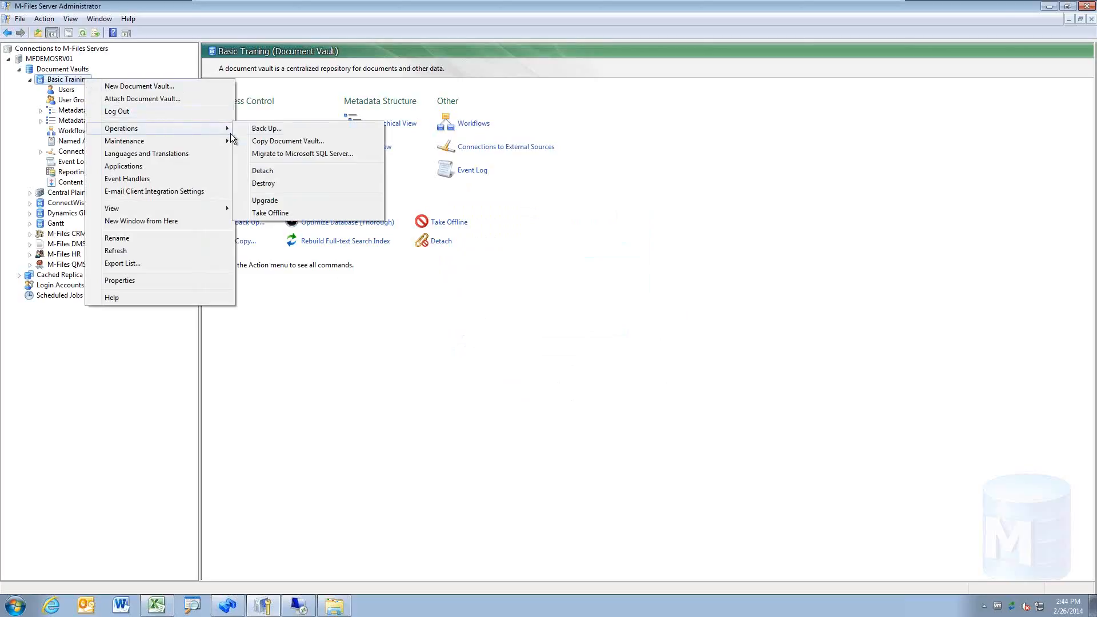
{"action": "left_click", "coordinate": [348, 154]}
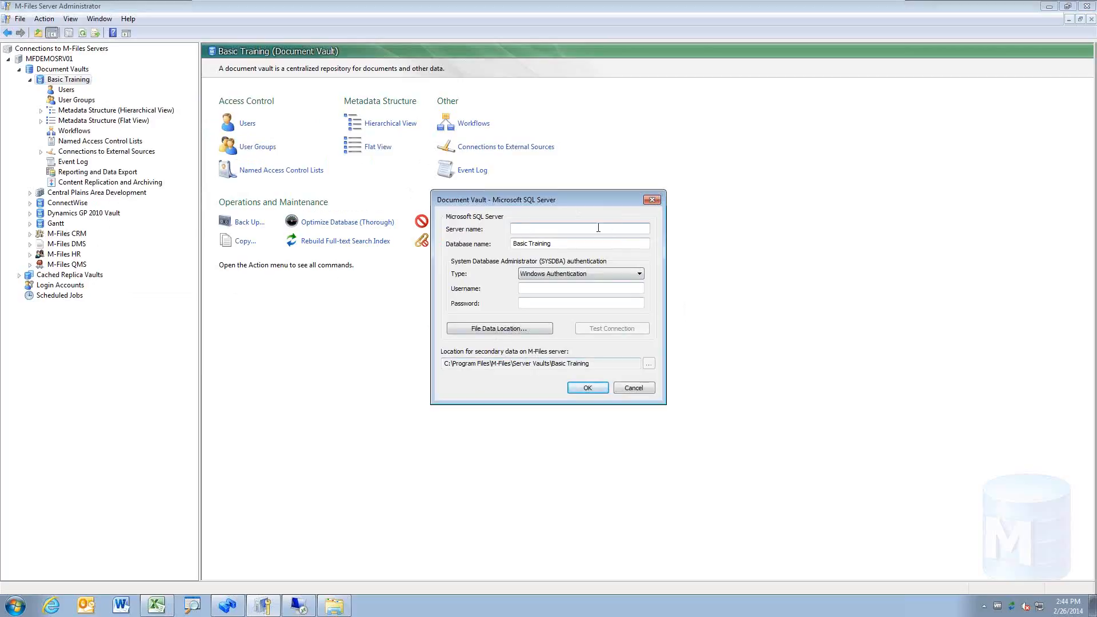
{"action": "key", "text": "Tab"}
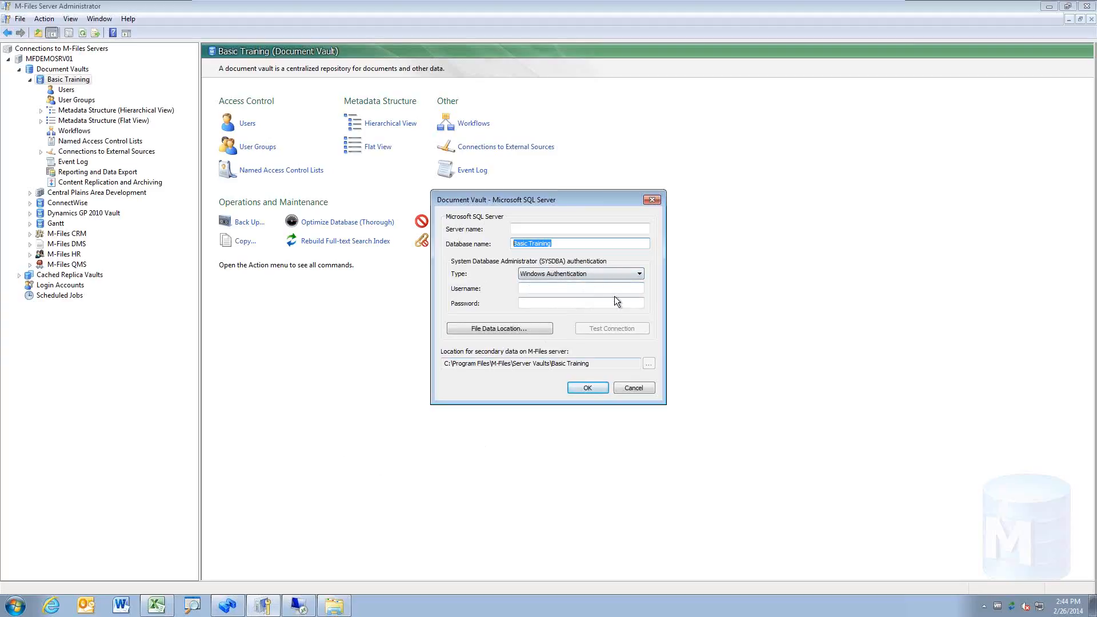
{"action": "left_click", "coordinate": [542, 331]}
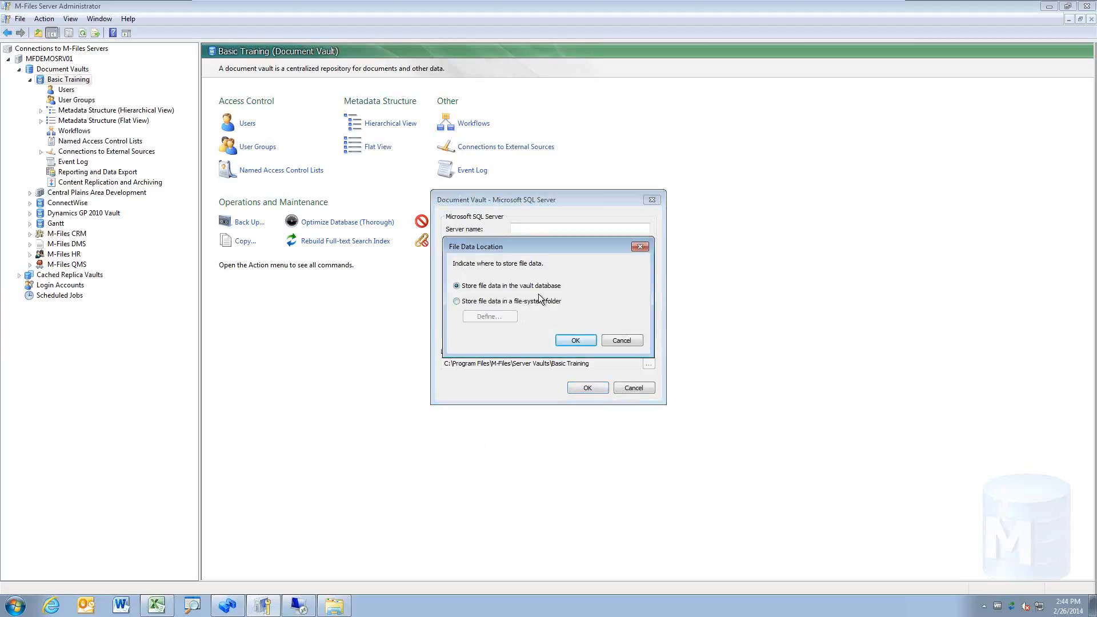
{"action": "left_click", "coordinate": [550, 302]}
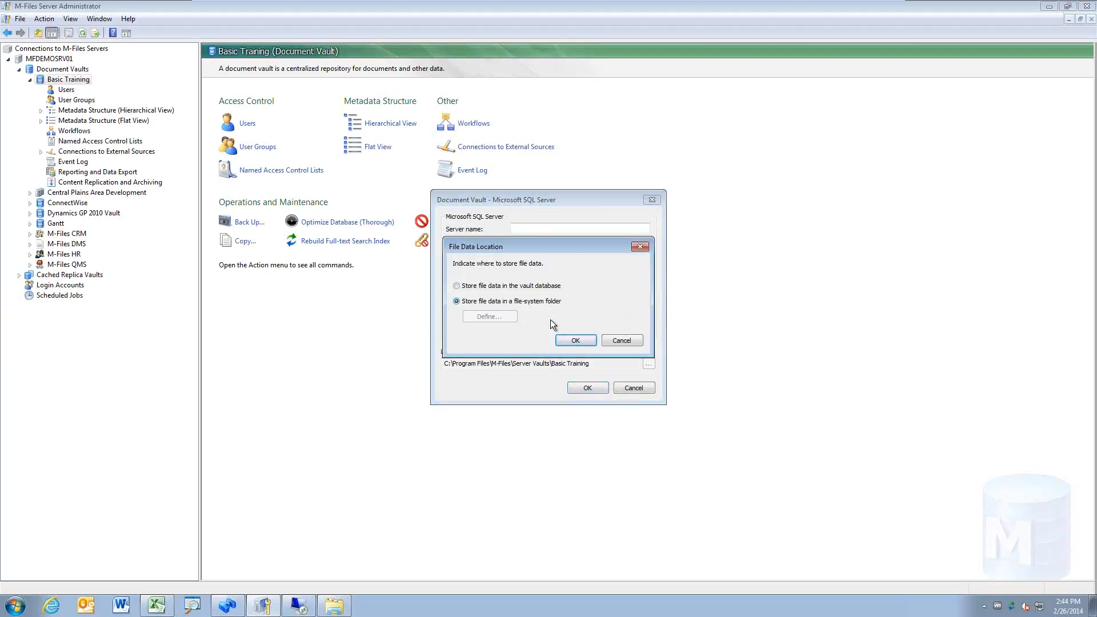
{"action": "left_click", "coordinate": [615, 340]}
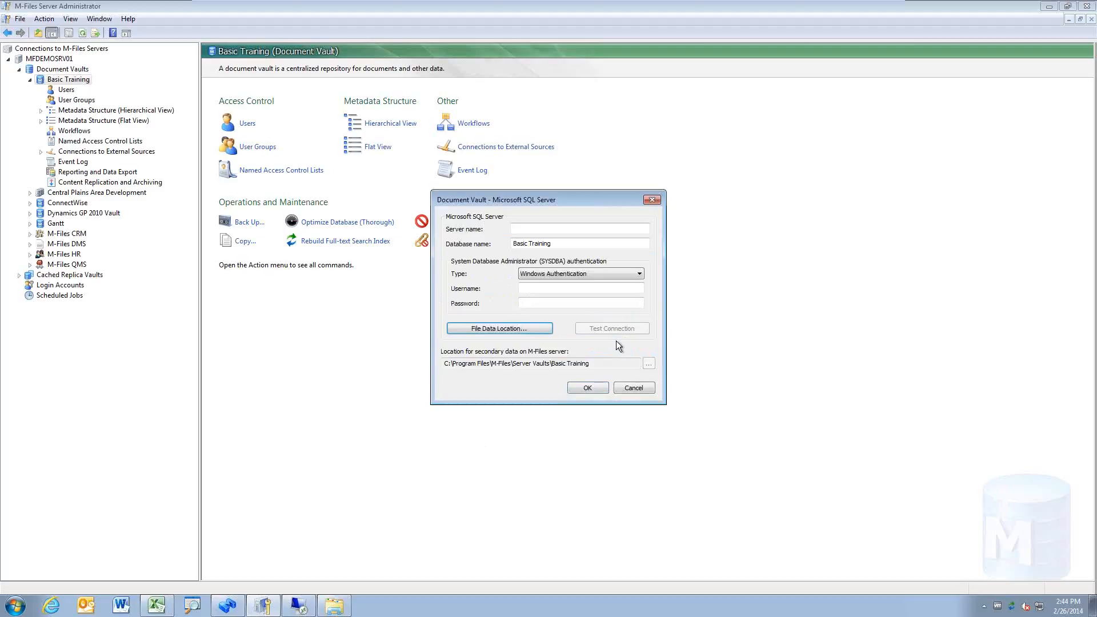
{"action": "left_click", "coordinate": [634, 388]}
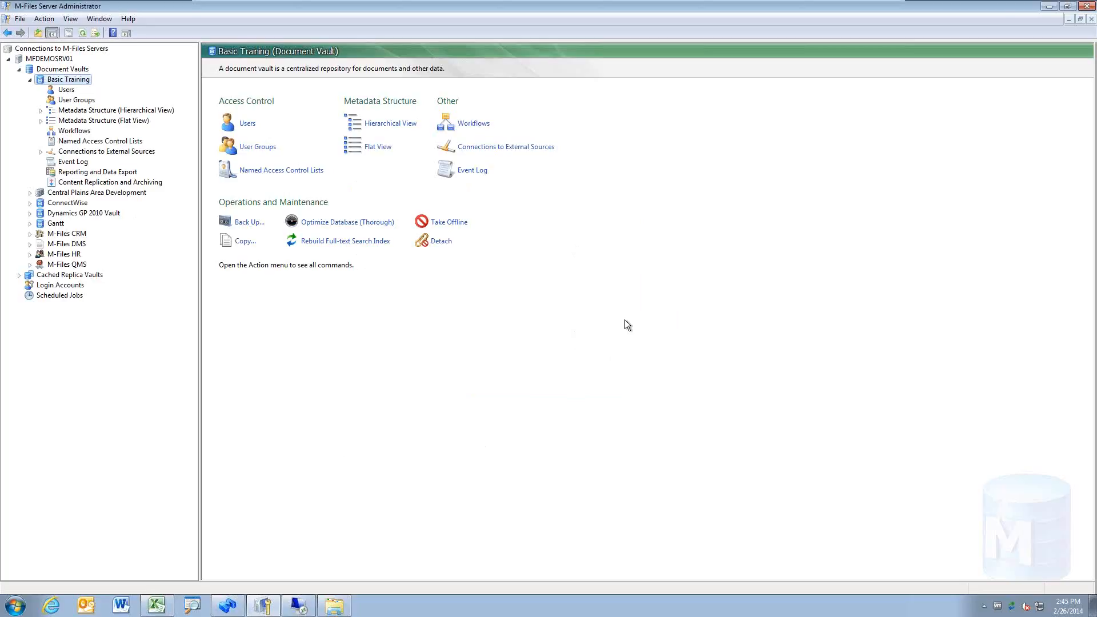
Step: Open the Basic Training vault's context menu and browse its Operations and Maintenance submenus
{"action": "right_click", "coordinate": [84, 81]}
{"action": "mouse_move", "coordinate": [132, 133]}
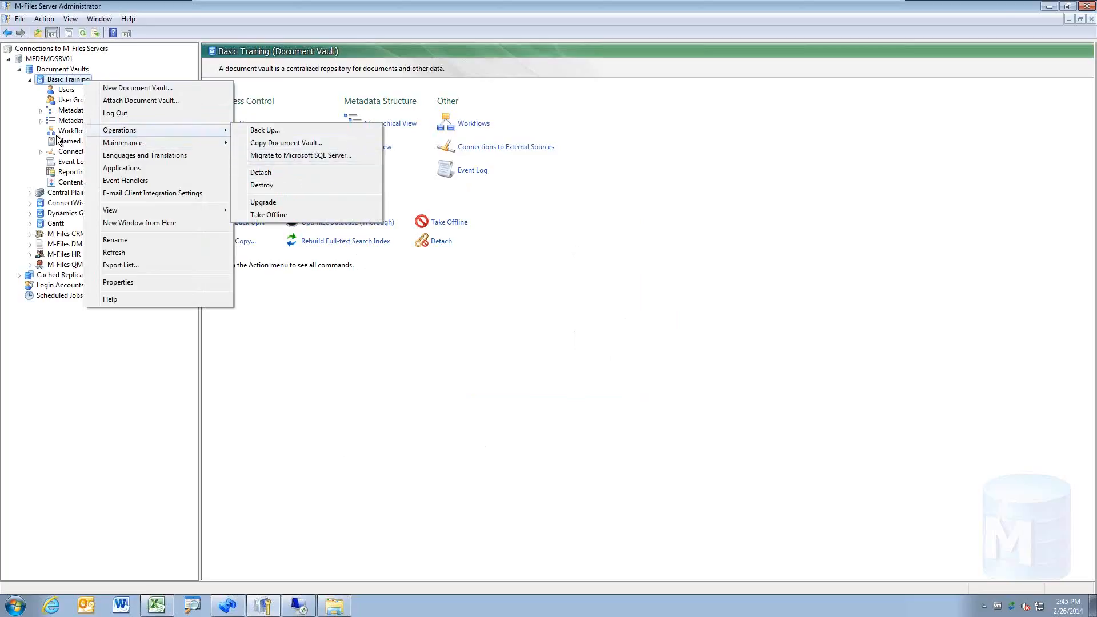
{"action": "mouse_move", "coordinate": [214, 132]}
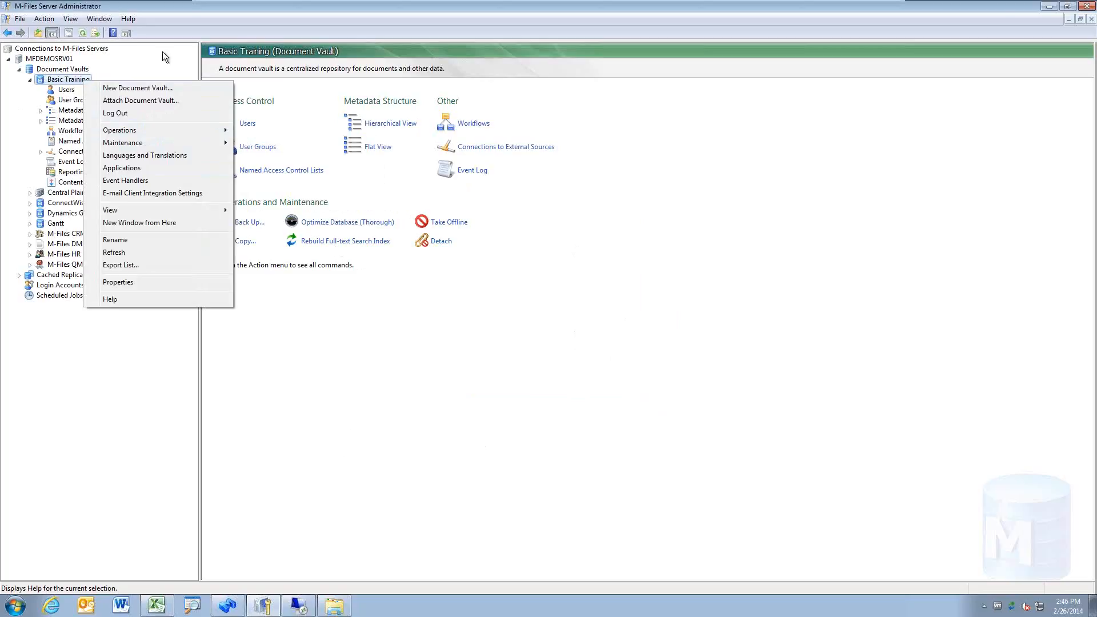
Step: In Attach Document Vault, review the Firebird and SQL Server settings unchanged, then cancel attaching
{"action": "left_click", "coordinate": [169, 100]}
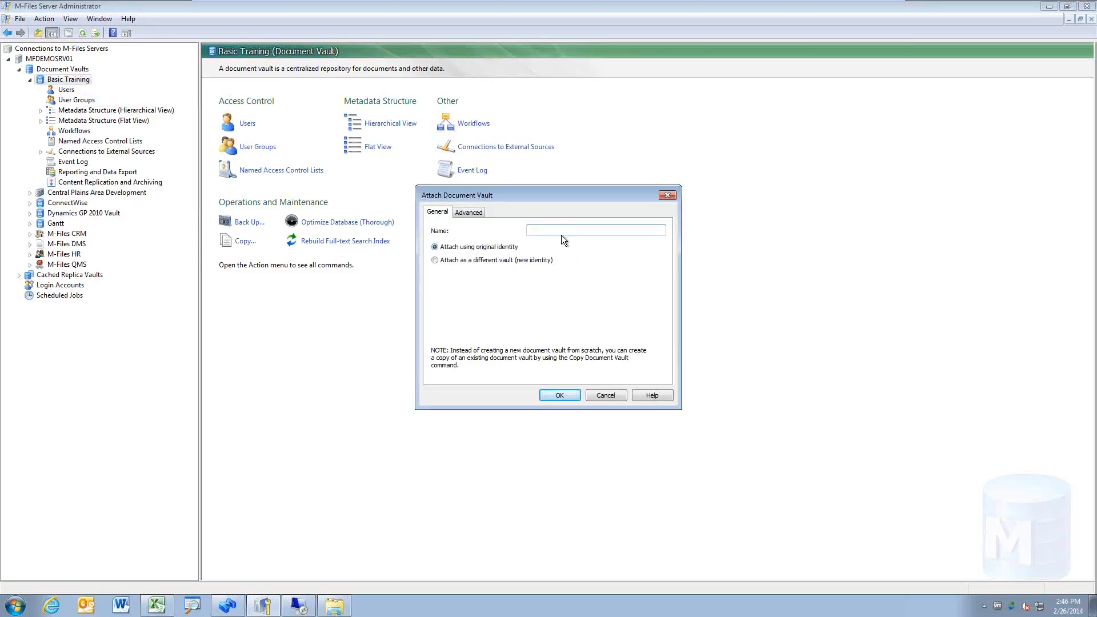
{"action": "left_click", "coordinate": [468, 212]}
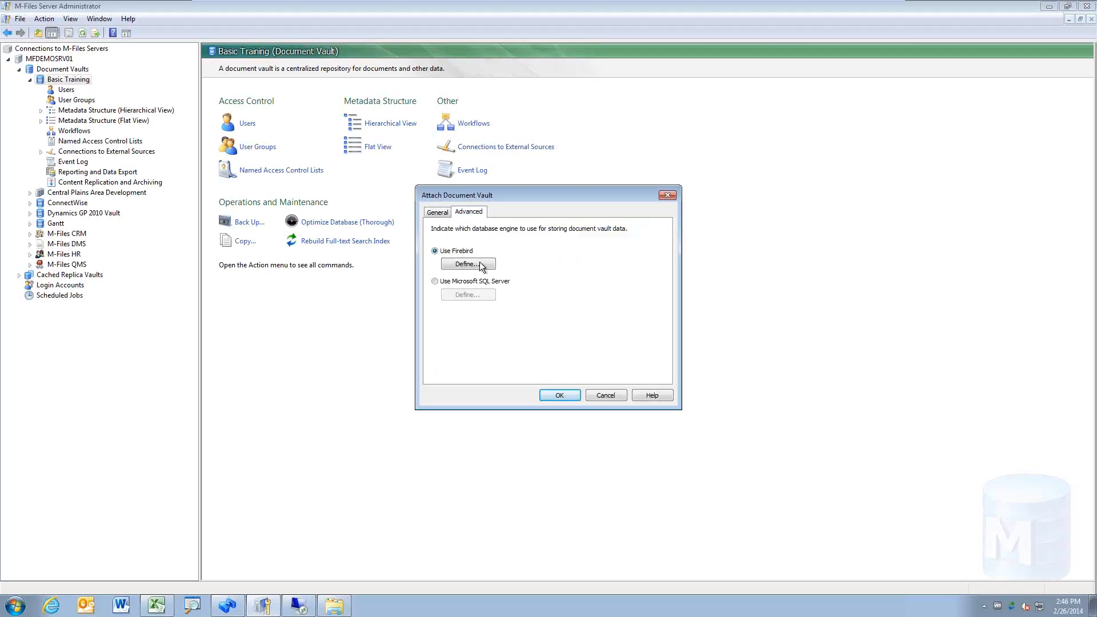
{"action": "left_click", "coordinate": [483, 266]}
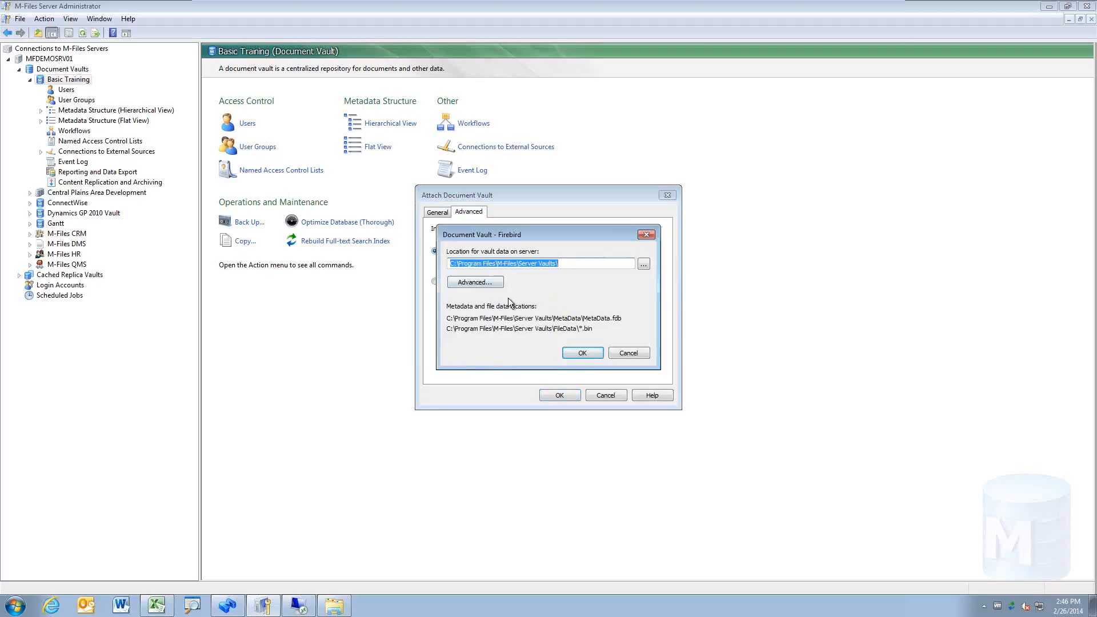
{"action": "left_click", "coordinate": [633, 355]}
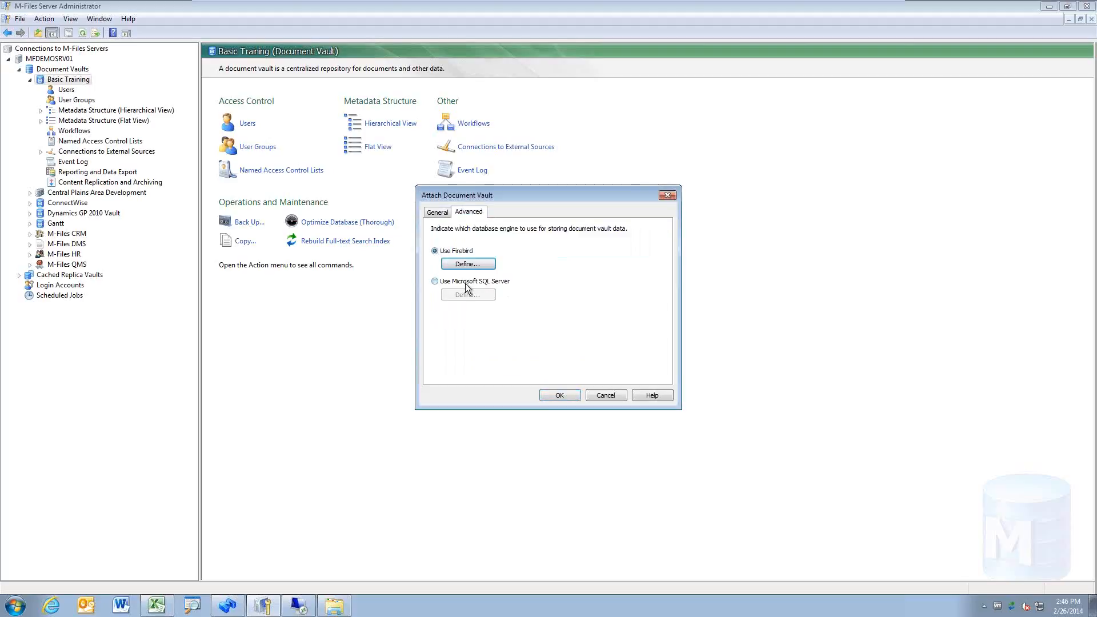
{"action": "left_click", "coordinate": [461, 282]}
{"action": "left_click", "coordinate": [489, 296]}
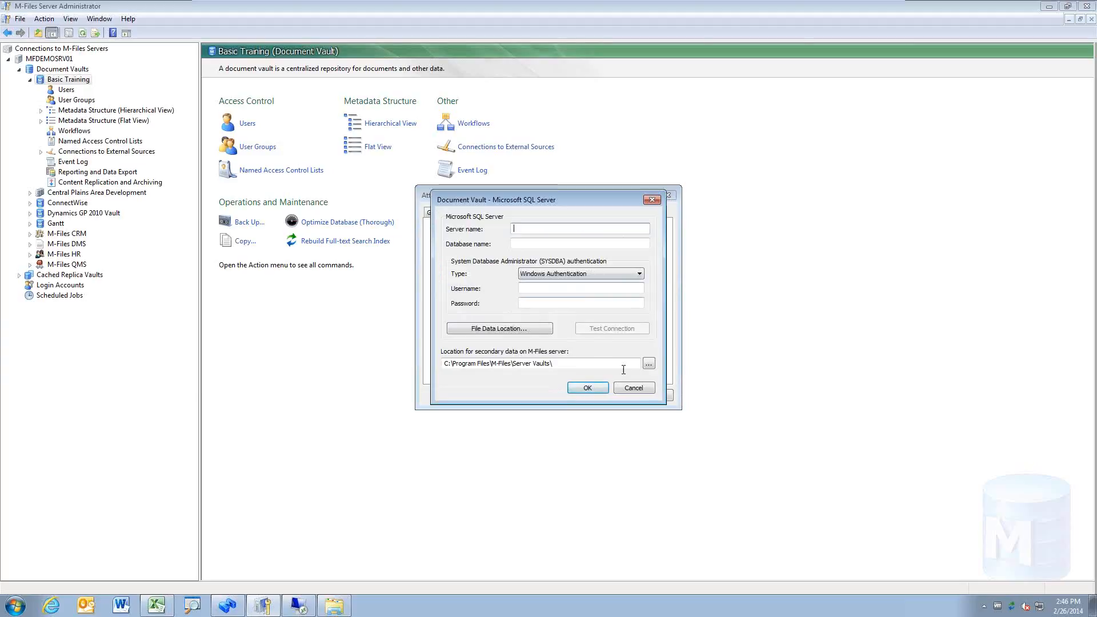
{"action": "left_click", "coordinate": [642, 388]}
{"action": "left_click", "coordinate": [605, 395]}
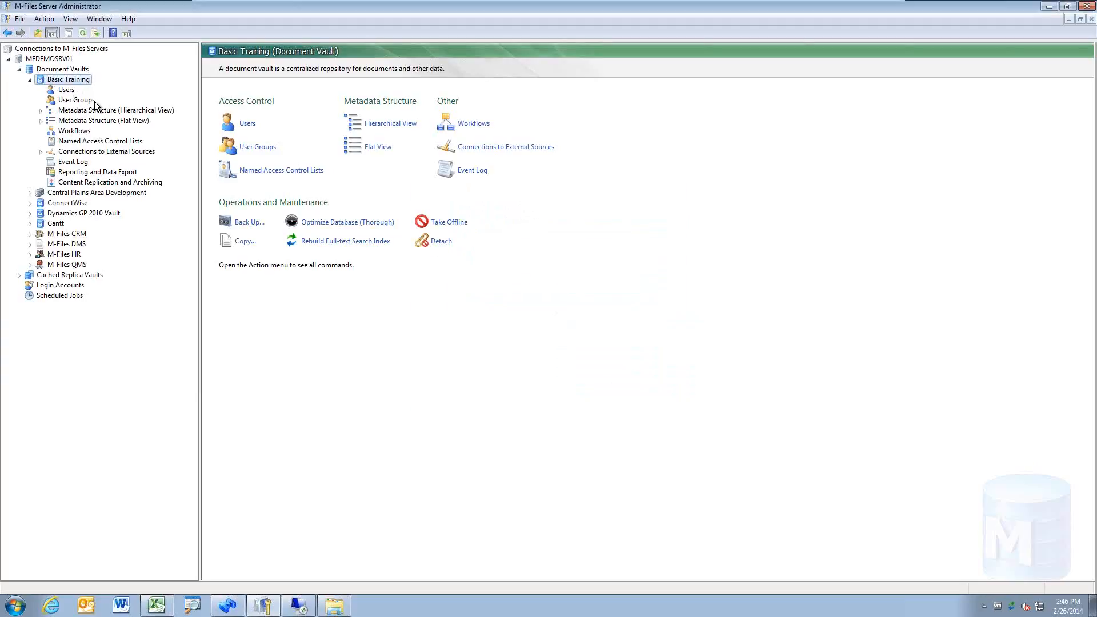
{"action": "right_click", "coordinate": [81, 84]}
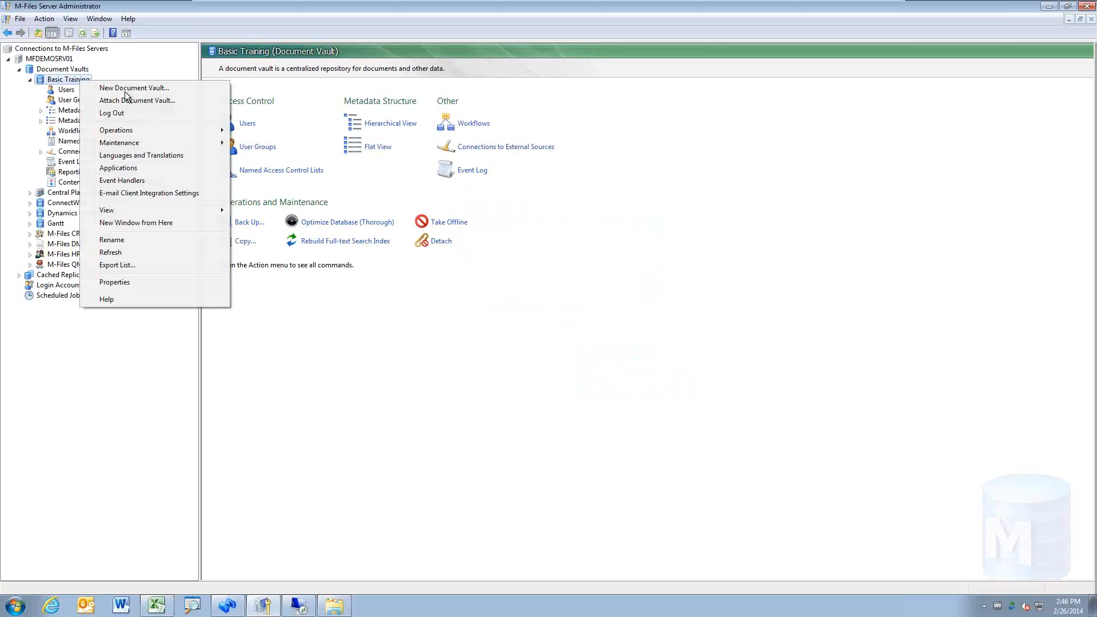
{"action": "mouse_move", "coordinate": [160, 132]}
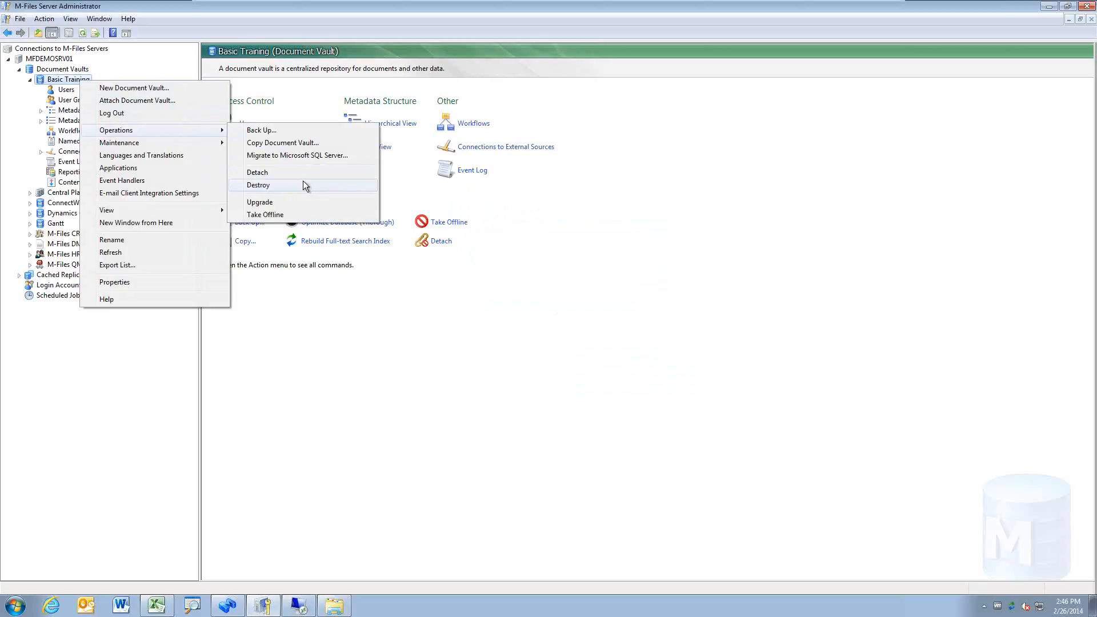
{"action": "left_click", "coordinate": [457, 331]}
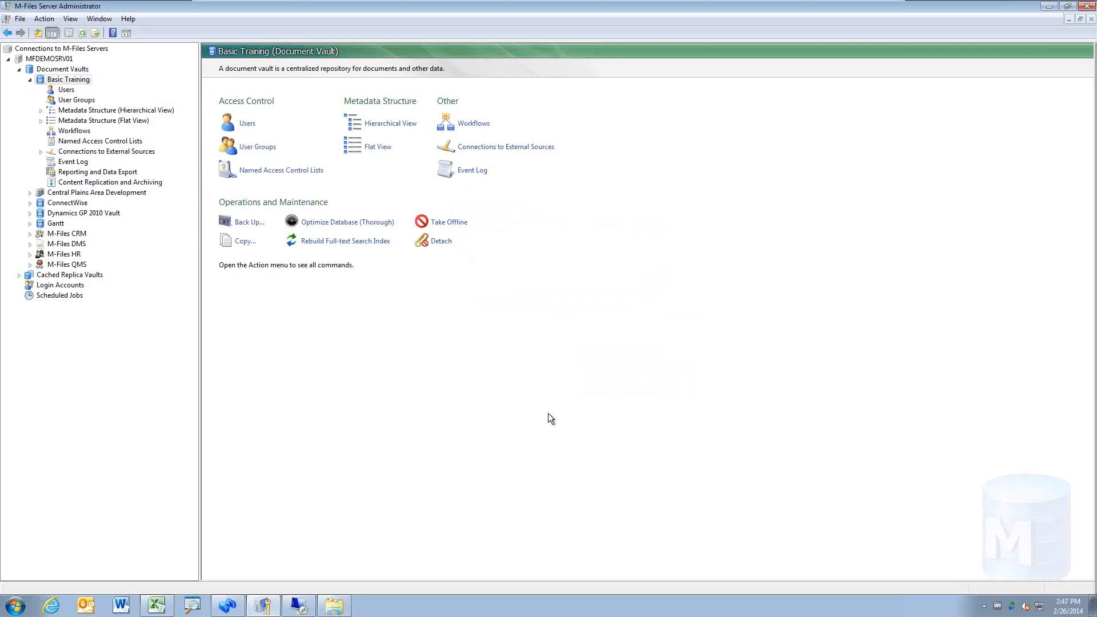
{"action": "right_click", "coordinate": [81, 79]}
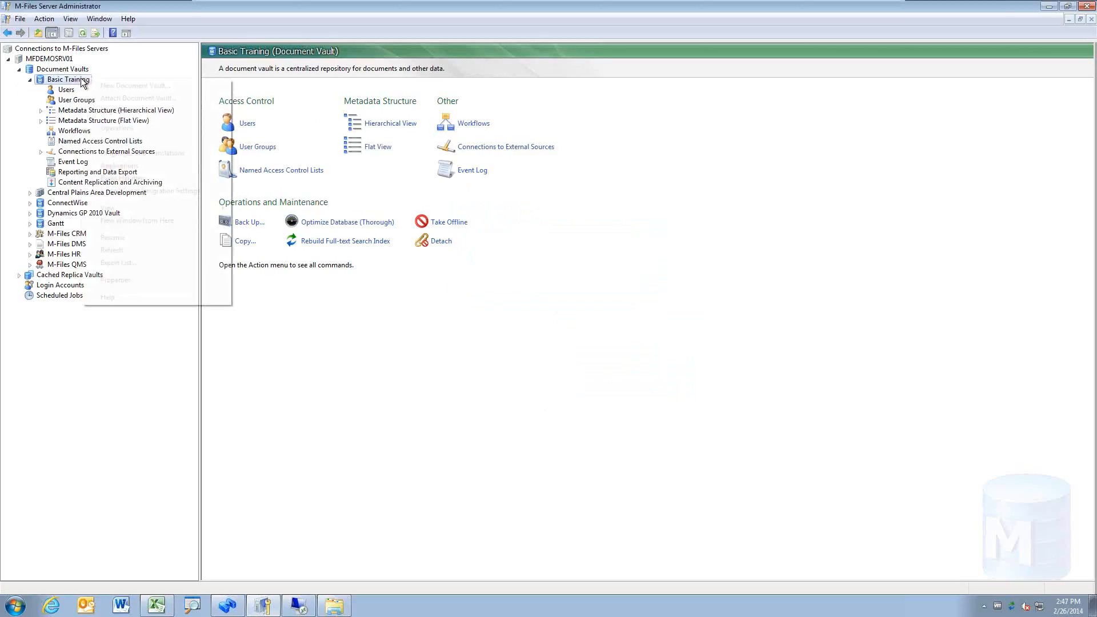
{"action": "mouse_move", "coordinate": [162, 140]}
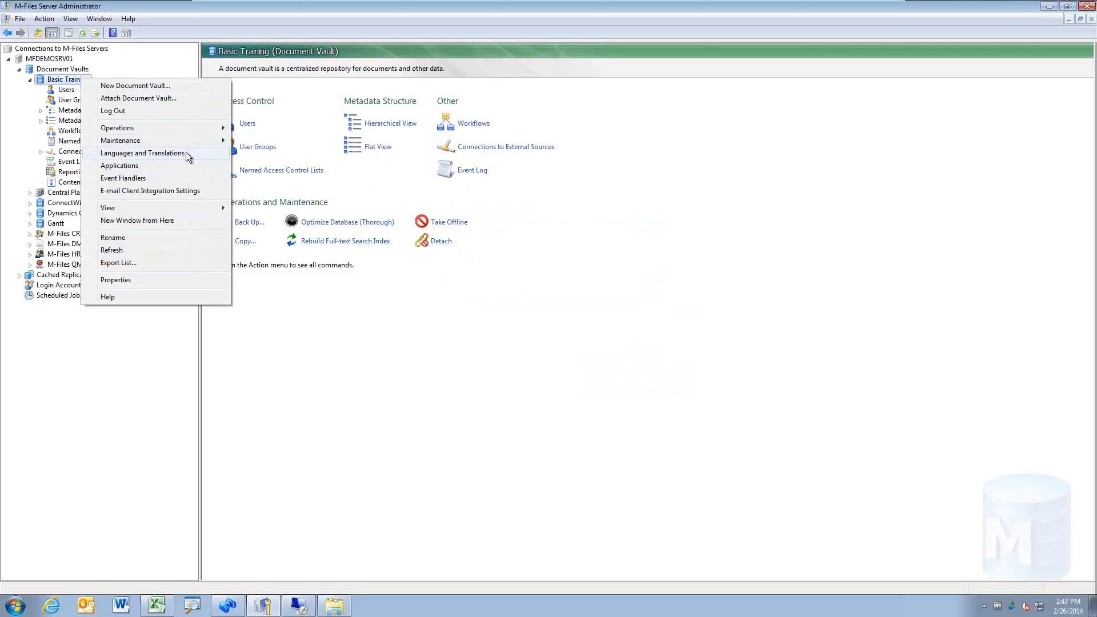
{"action": "left_click", "coordinate": [299, 348]}
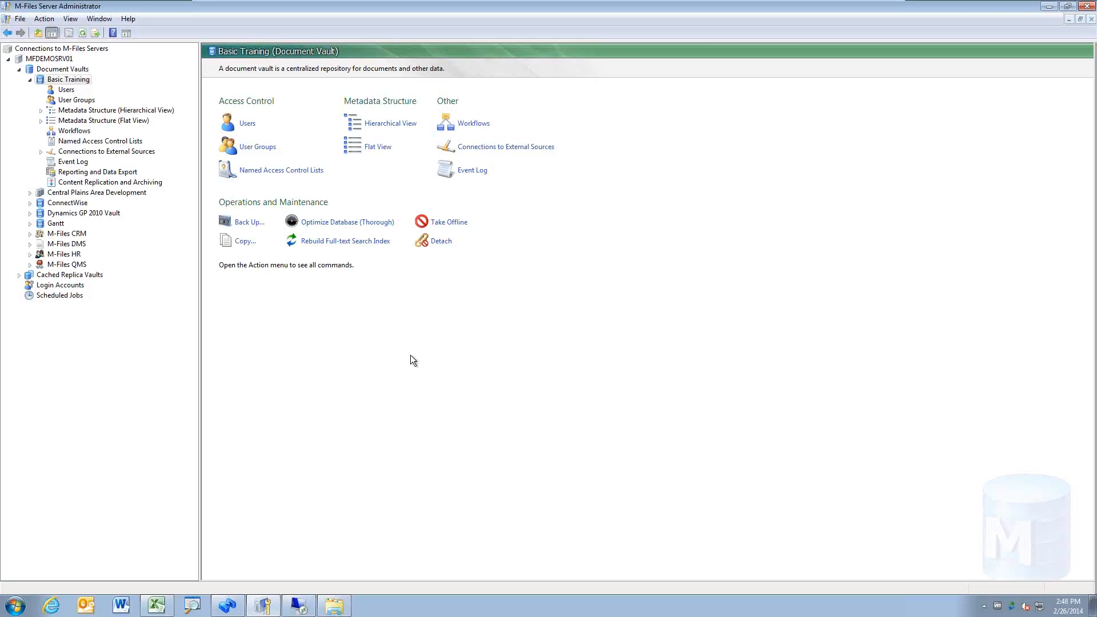
Step: Show Scheduled Jobs, widen the Type column, and review the Basic Training optimization job's schedule unchanged
{"action": "left_click", "coordinate": [78, 296]}
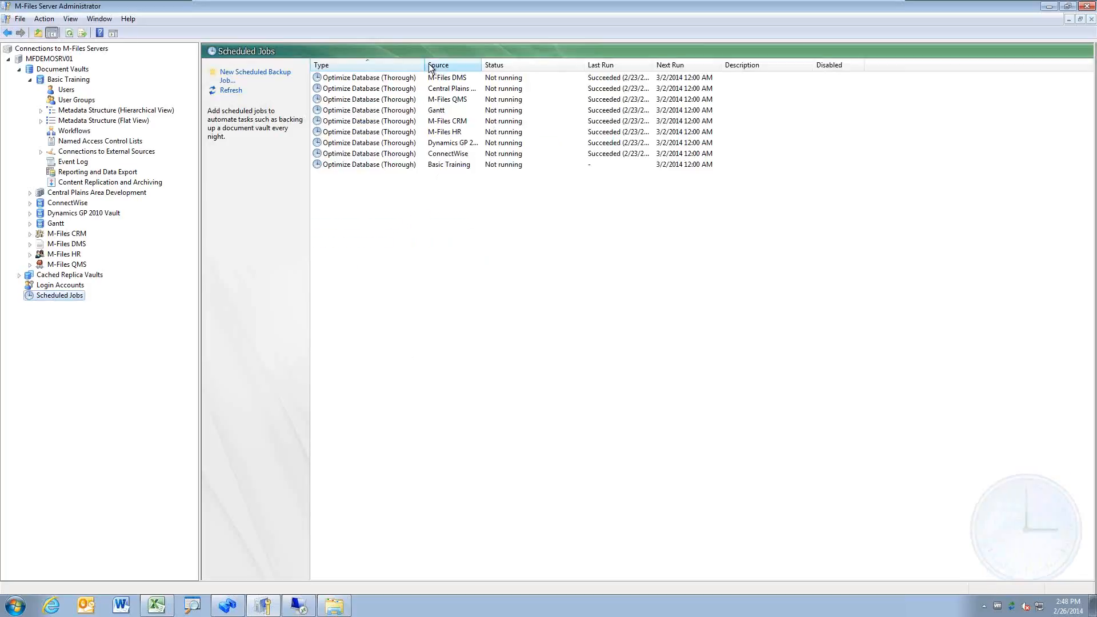
{"action": "left_click_drag", "start_coordinate": [425, 65], "coordinate": [435, 64]}
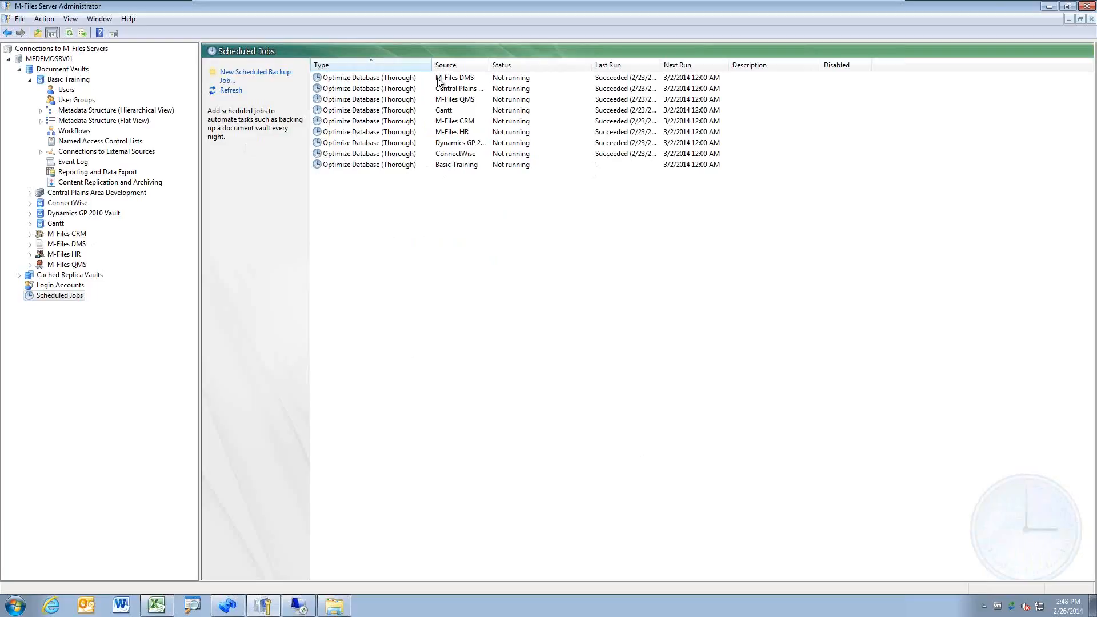
{"action": "left_click", "coordinate": [392, 166]}
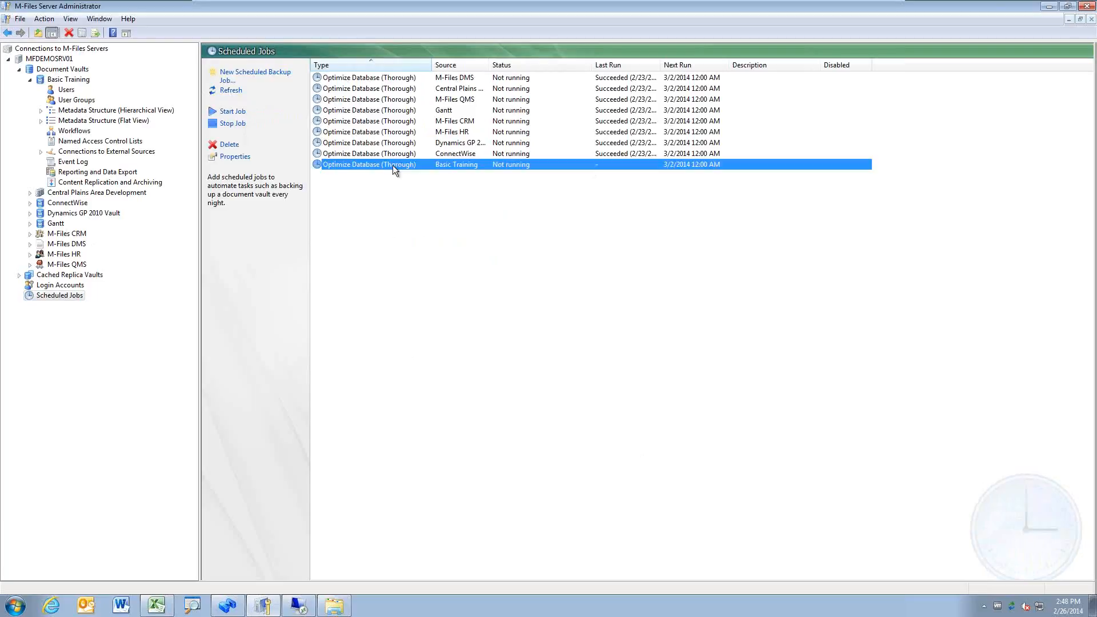
{"action": "double_click", "coordinate": [470, 164]}
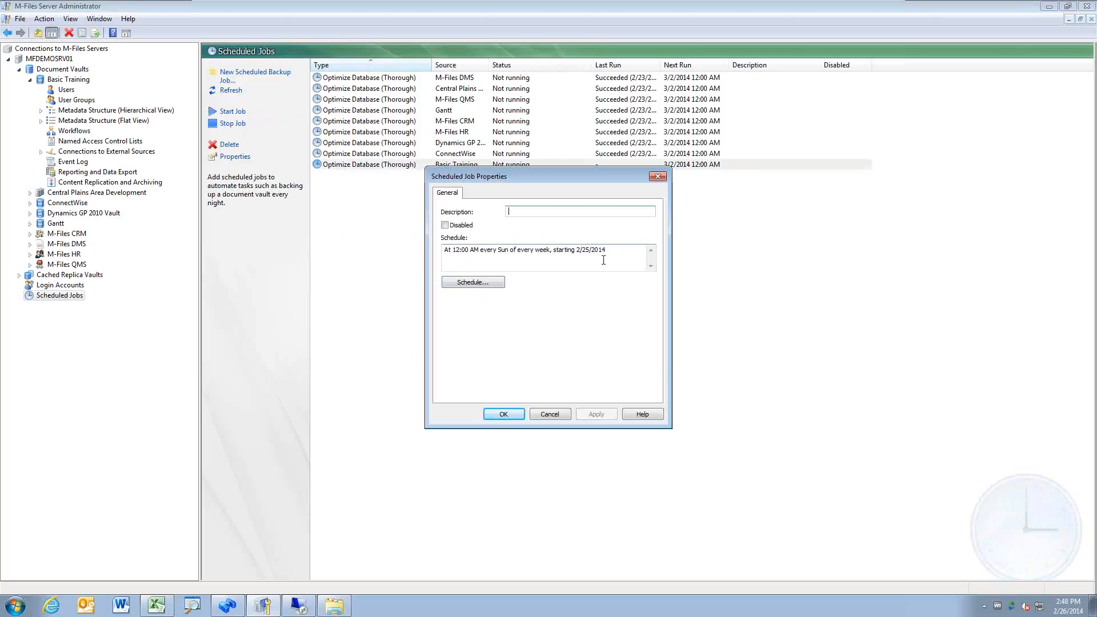
{"action": "left_click", "coordinate": [481, 283]}
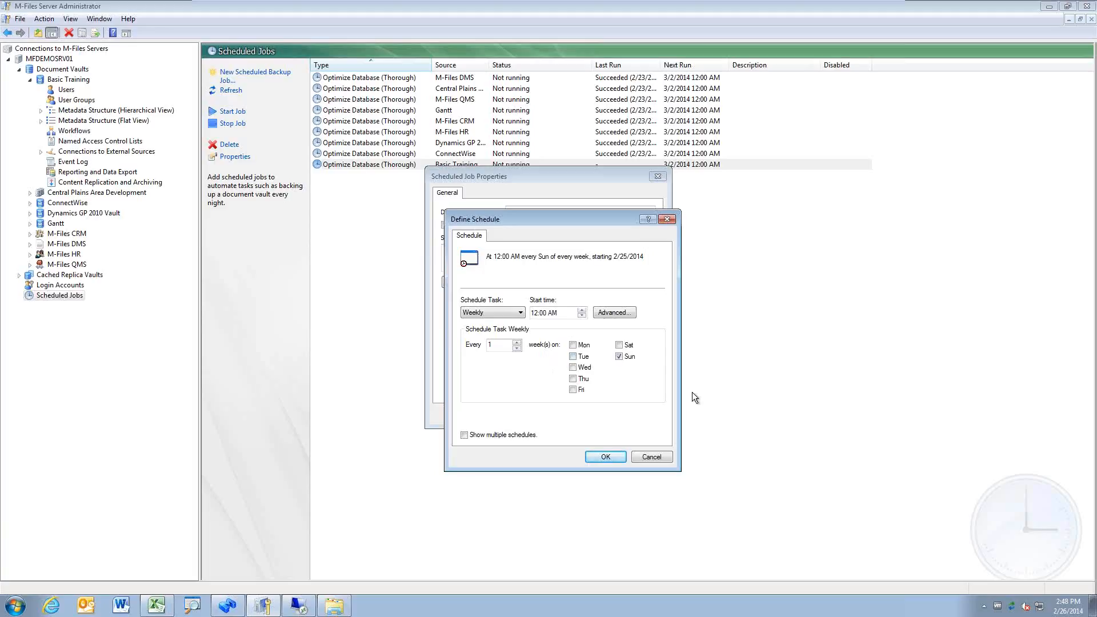
{"action": "left_click", "coordinate": [651, 457]}
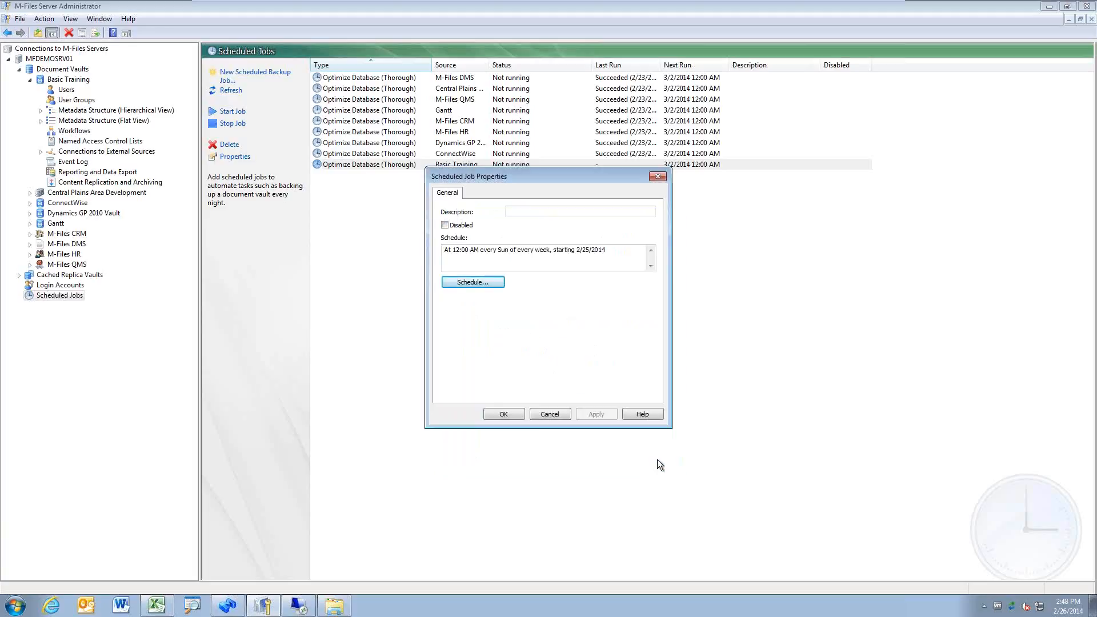
{"action": "left_click", "coordinate": [554, 414]}
{"action": "left_click", "coordinate": [485, 309]}
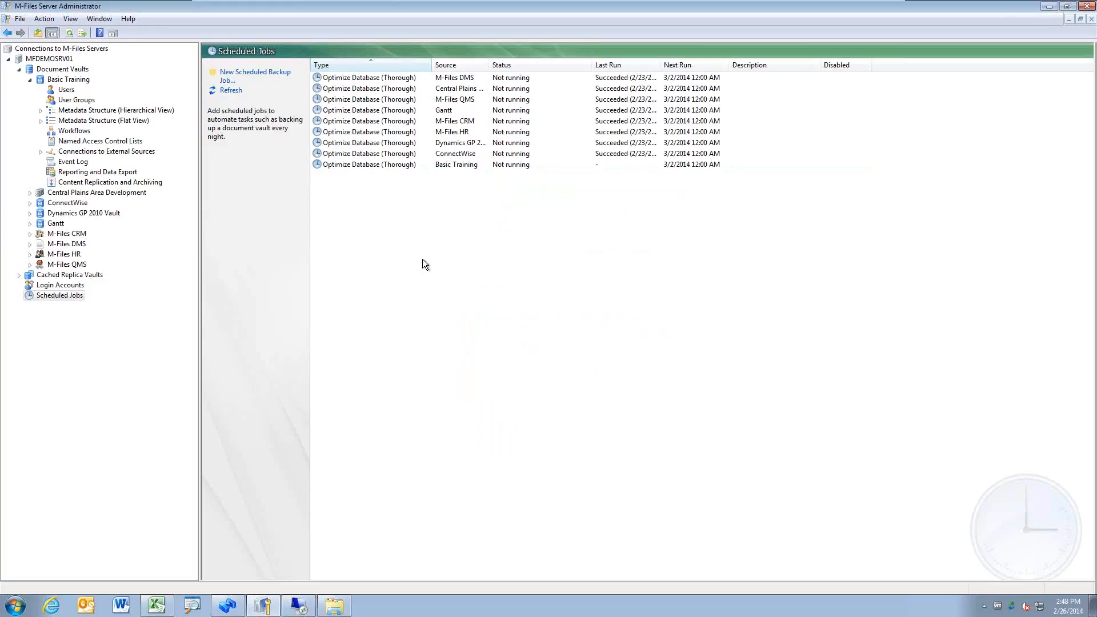
Step: Create a new scheduled backup job with the description 'Full Backup of Basic Training'
{"action": "left_click", "coordinate": [248, 75]}
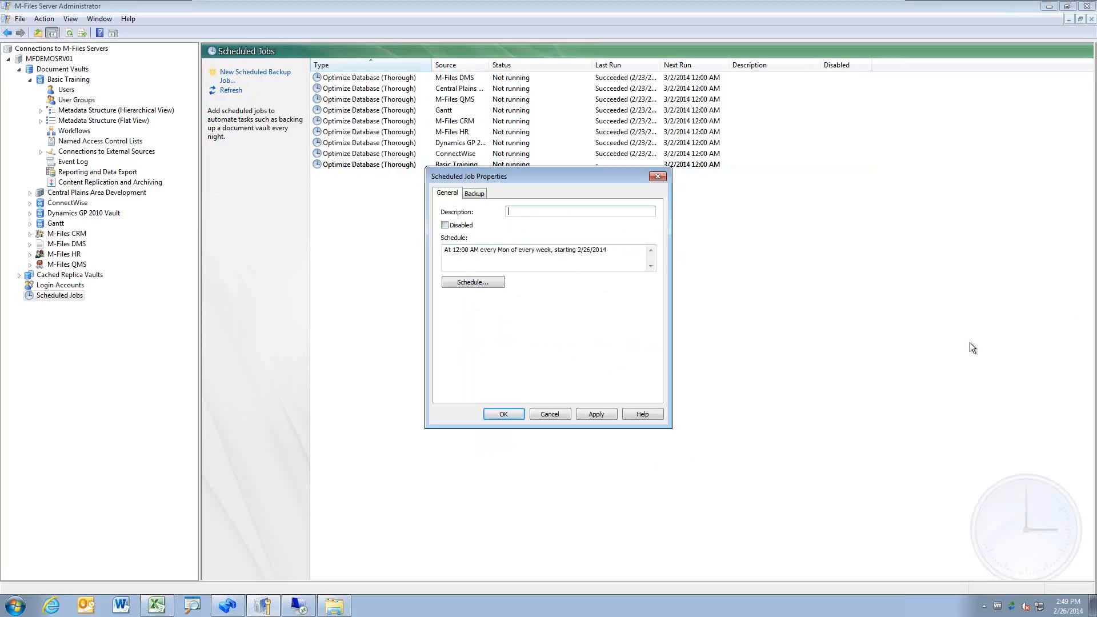
{"action": "type", "text": "Full Backup of B"}
{"action": "type", "text": "asic Training"}
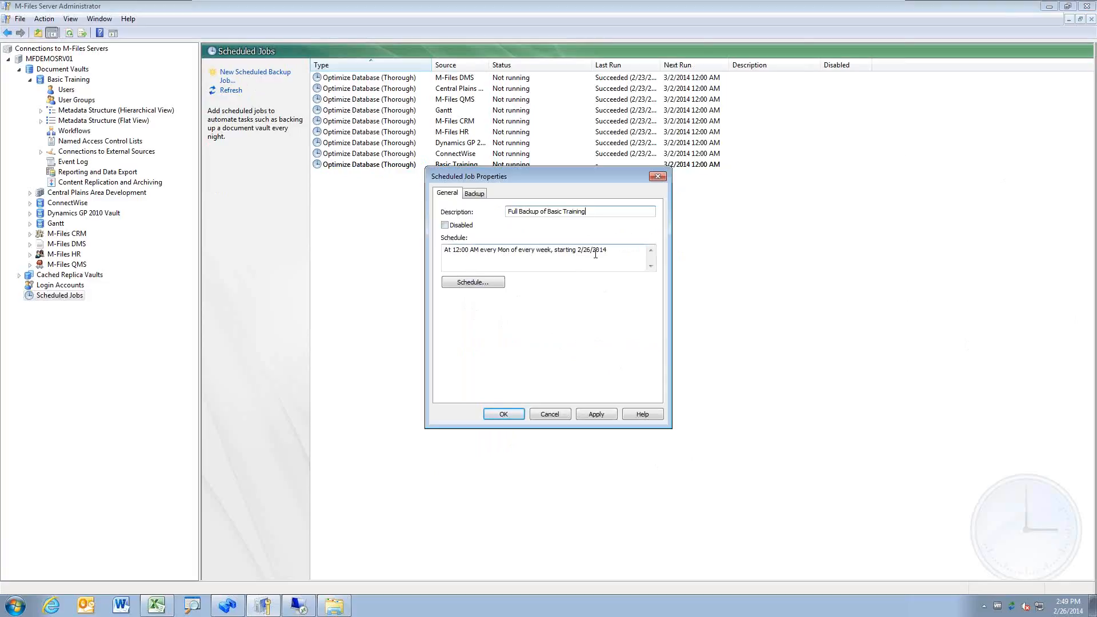
{"action": "left_click", "coordinate": [481, 194]}
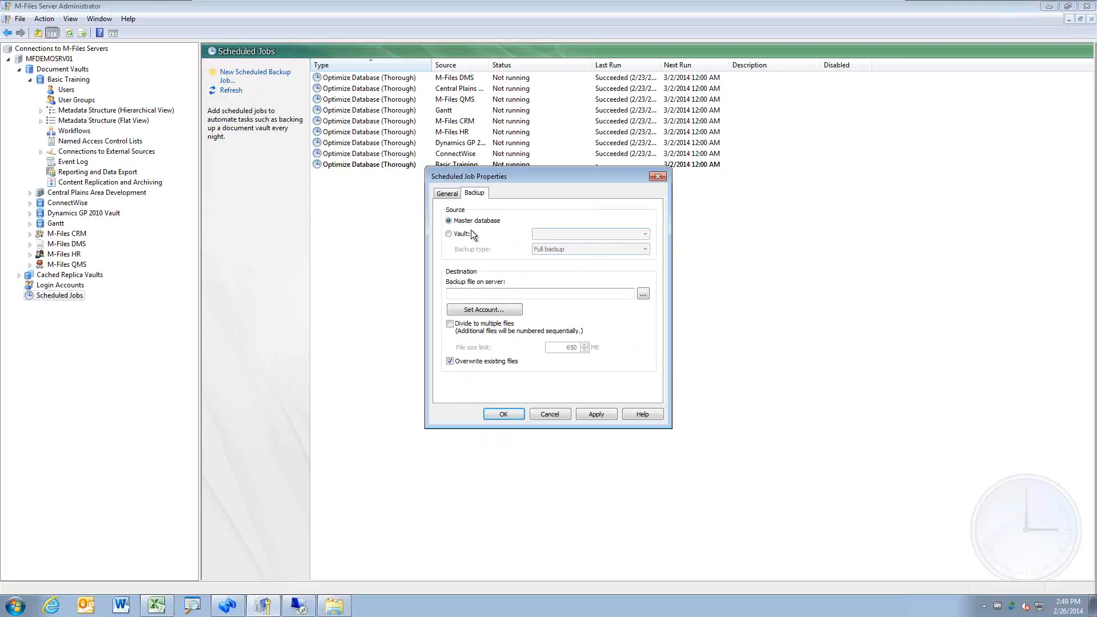
Step: Back up the Basic Training vault, keeping Full backup as the backup type
{"action": "left_click", "coordinate": [463, 234]}
{"action": "left_click", "coordinate": [643, 234]}
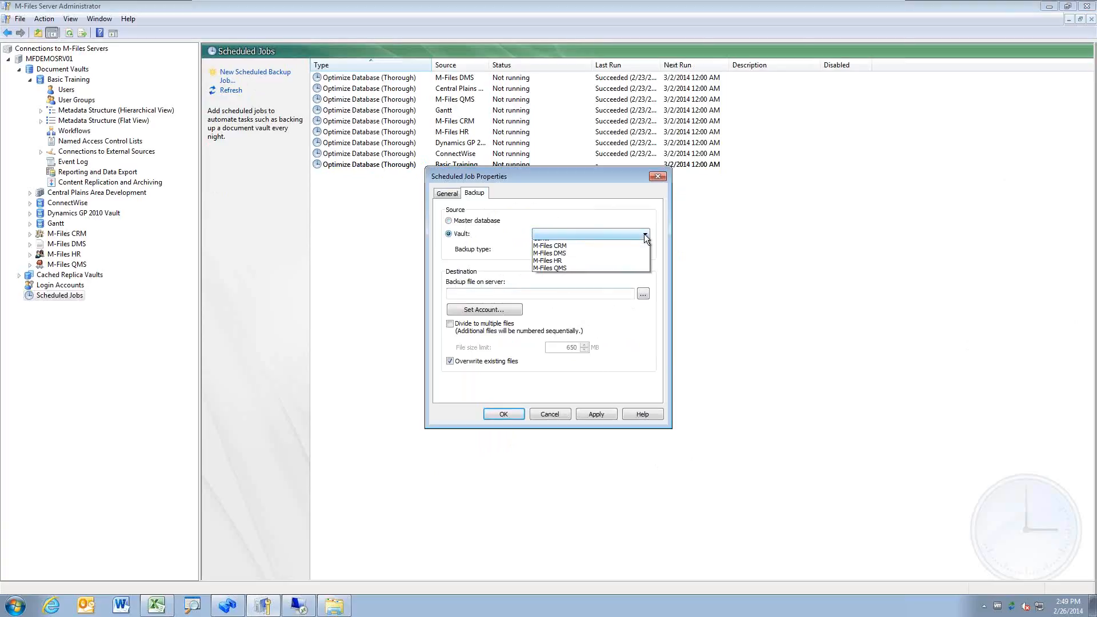
{"action": "left_click", "coordinate": [605, 245]}
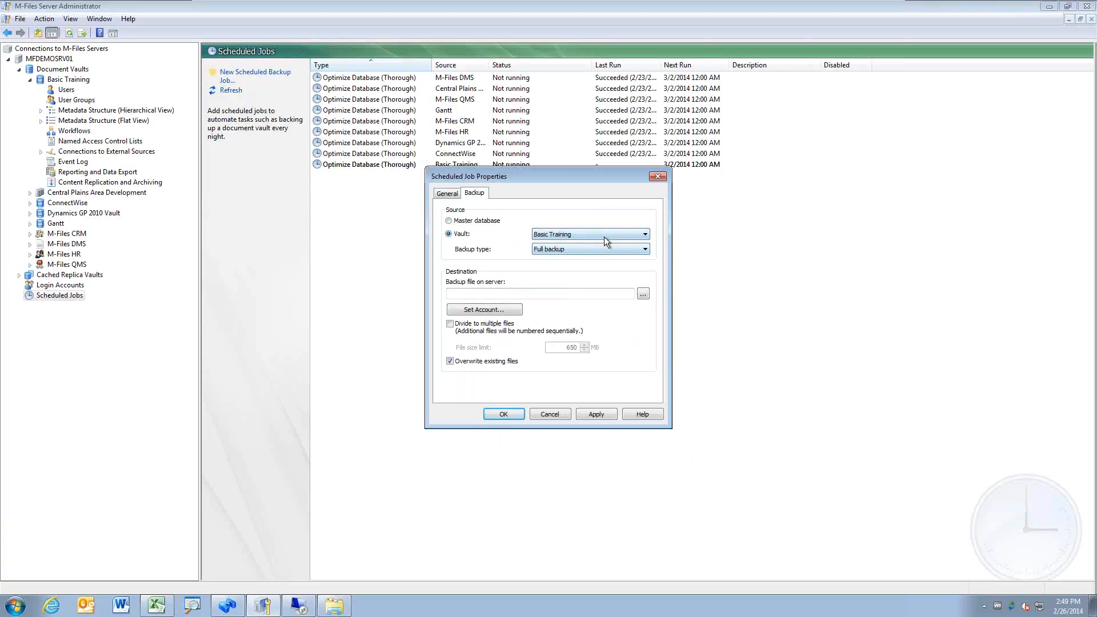
{"action": "left_click", "coordinate": [597, 250]}
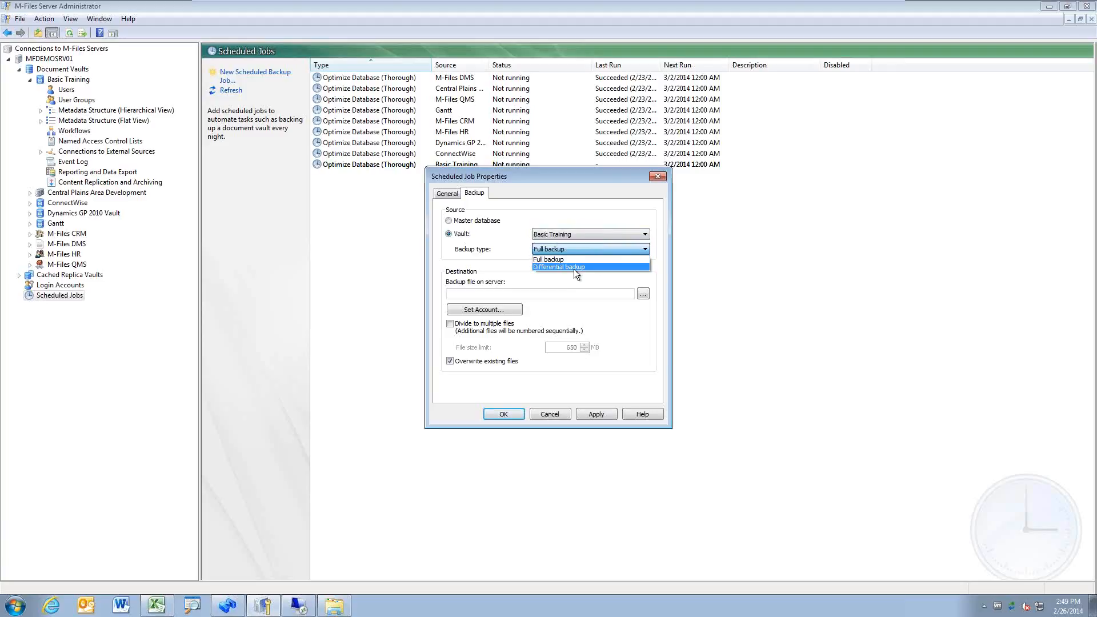
{"action": "left_click", "coordinate": [584, 249]}
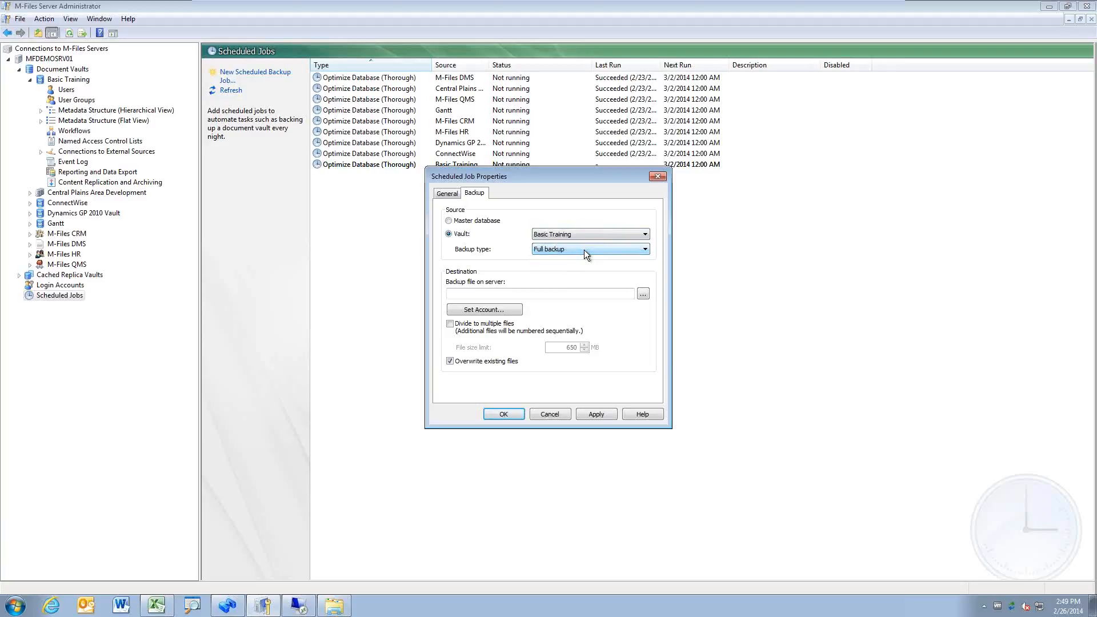
Step: Set the backup file location on the server to C:\Backups\, dismissing the remote browsing warning
{"action": "left_click", "coordinate": [583, 294]}
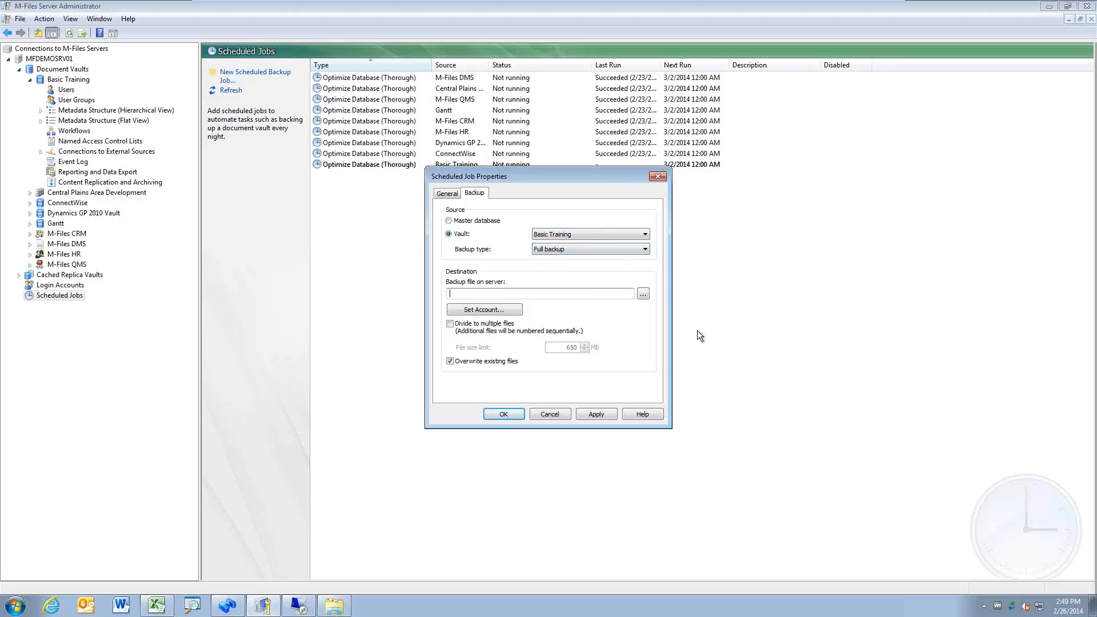
{"action": "type", "text": "C:\\"}
{"action": "left_click", "coordinate": [648, 293]}
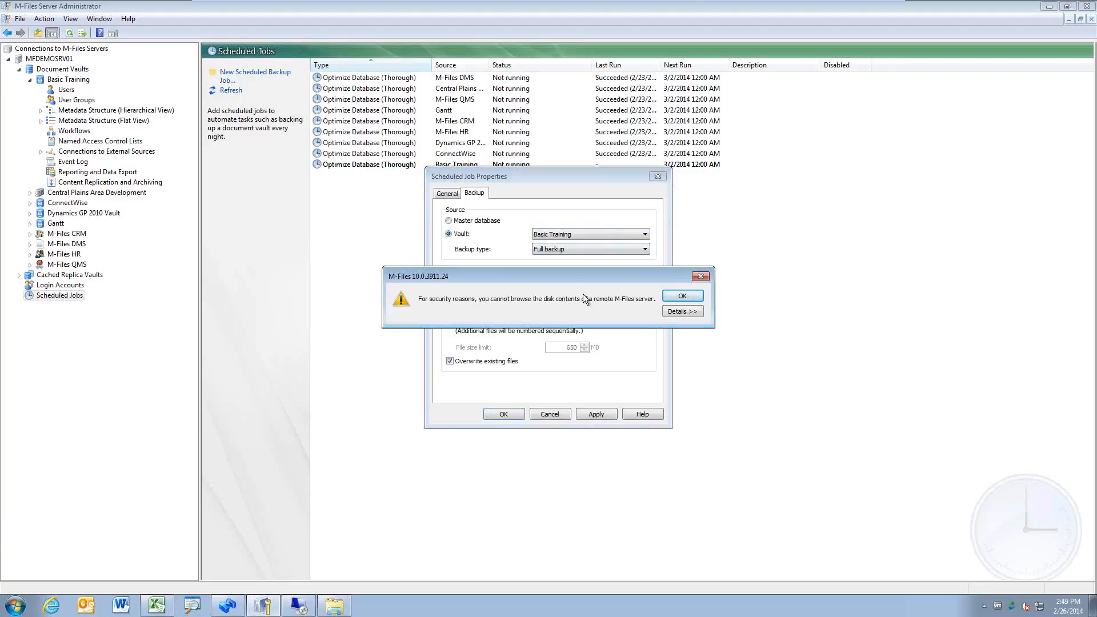
{"action": "left_click", "coordinate": [678, 297]}
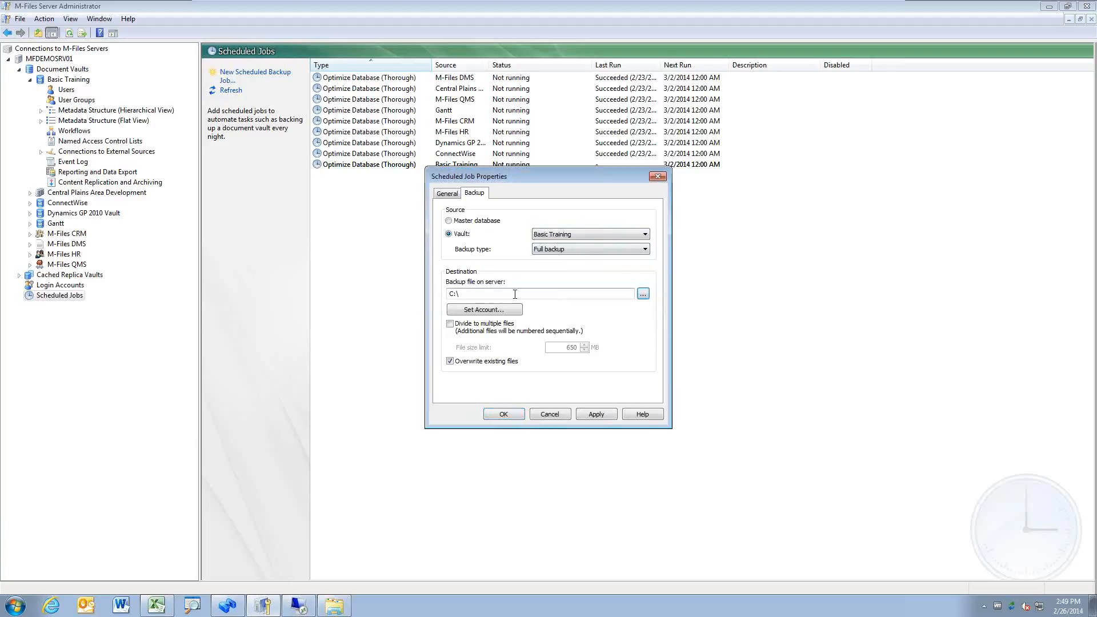
{"action": "type", "text": "Backups\\"}
{"action": "left_click", "coordinate": [446, 193]}
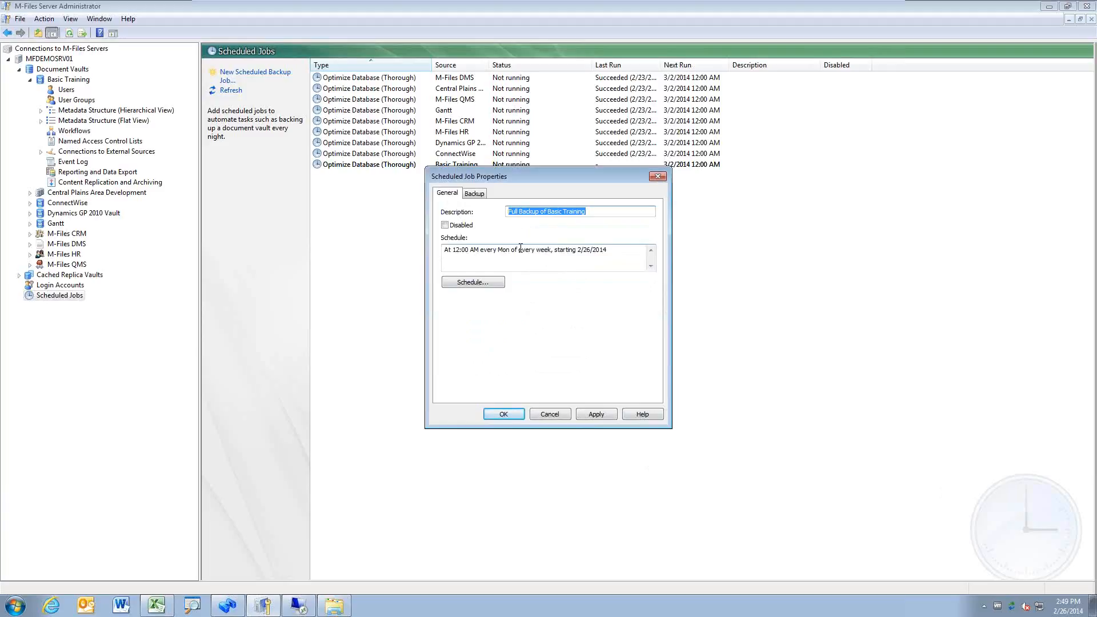
Step: Change the job description to 'Differential Backup of Basic Training'
{"action": "left_click_drag", "start_coordinate": [520, 212], "coordinate": [386, 197]}
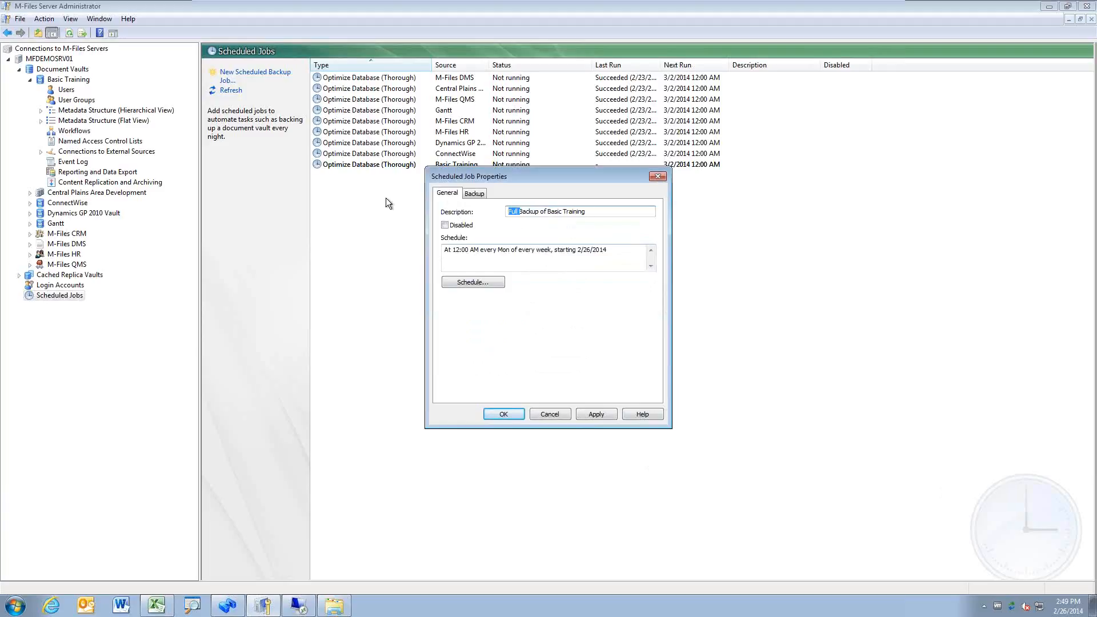
{"action": "type", "text": "Incremental"}
{"action": "left_click", "coordinate": [481, 195]}
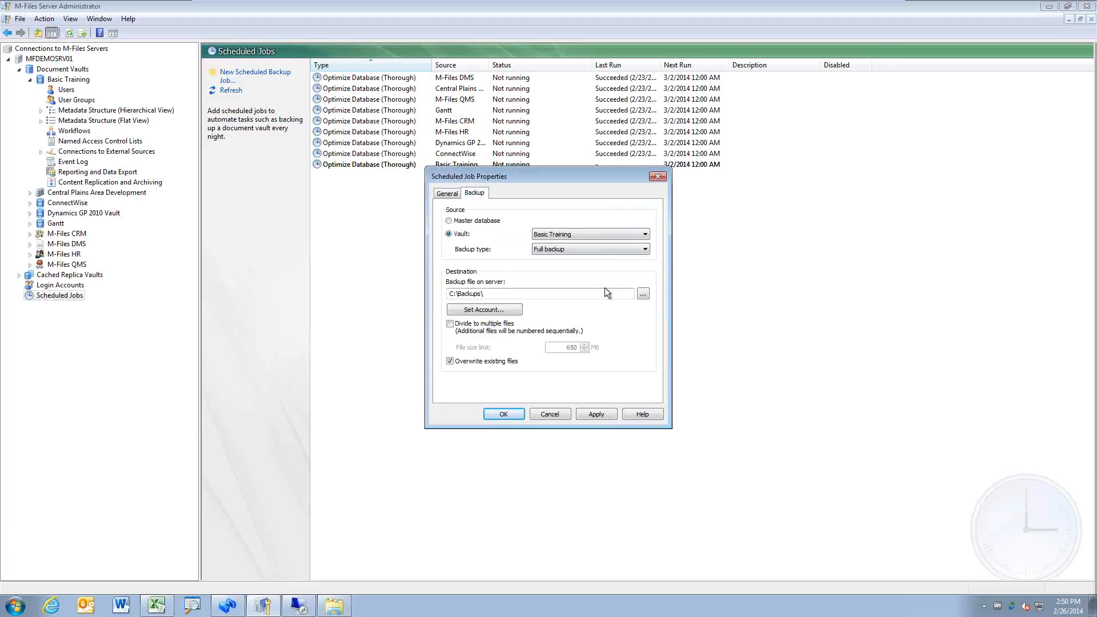
{"action": "left_click", "coordinate": [605, 249]}
{"action": "left_click", "coordinate": [607, 250]}
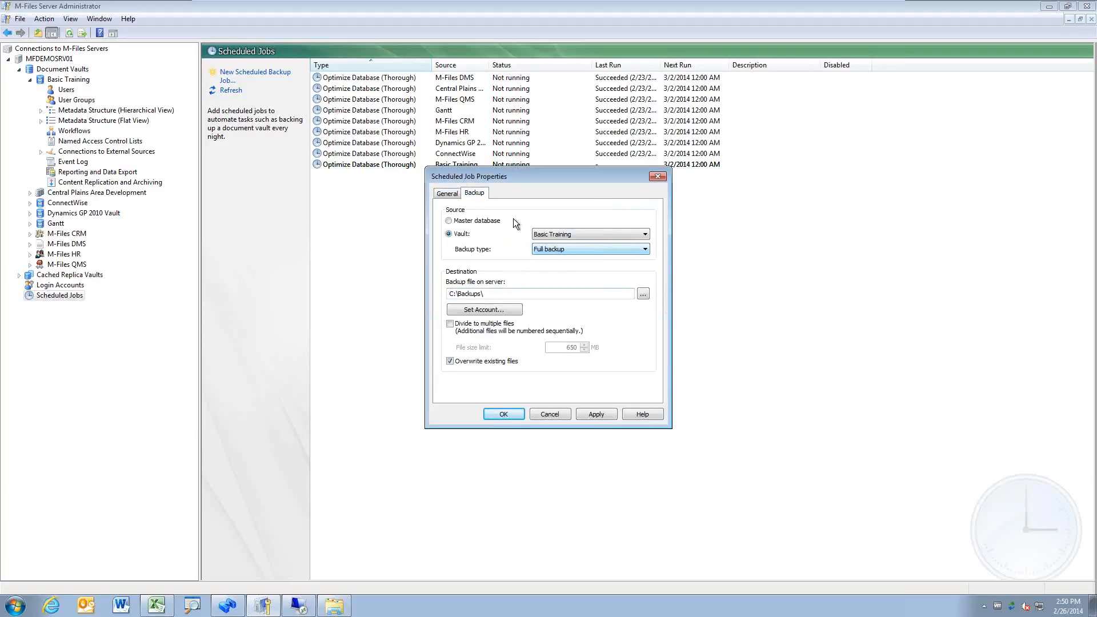
{"action": "left_click", "coordinate": [447, 193]}
{"action": "left_click_drag", "start_coordinate": [532, 211], "coordinate": [201, 177]}
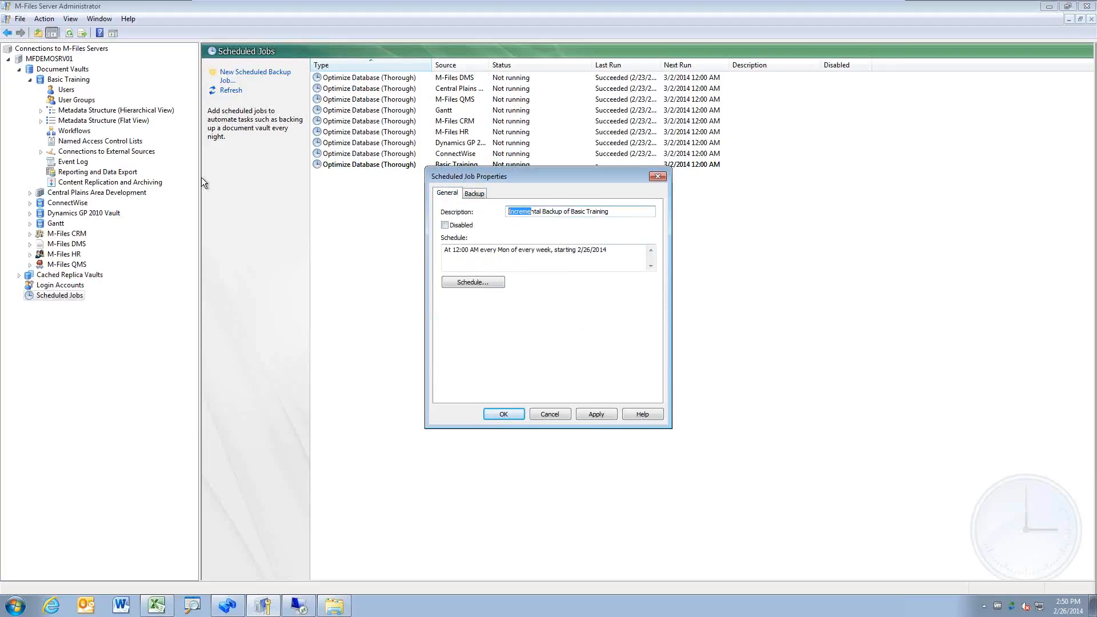
{"action": "type", "text": "Differen"}
{"action": "key", "text": "BackSpace"}
{"action": "type", "text": "i"}
Step: Set the backup type to Differential backup
{"action": "left_click", "coordinate": [475, 193]}
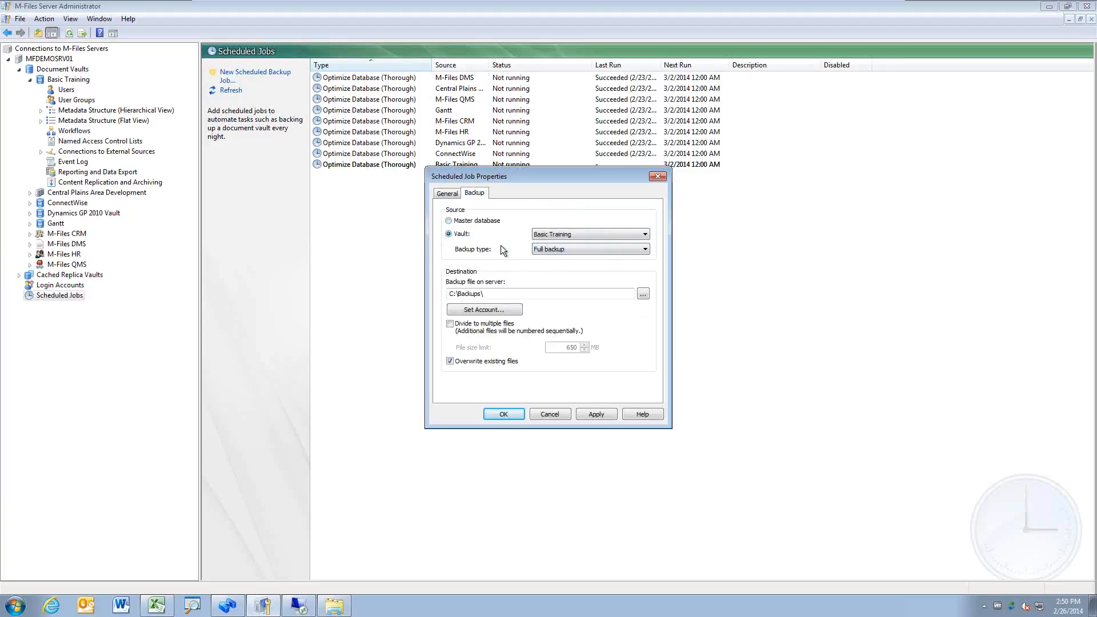
{"action": "left_click", "coordinate": [622, 250]}
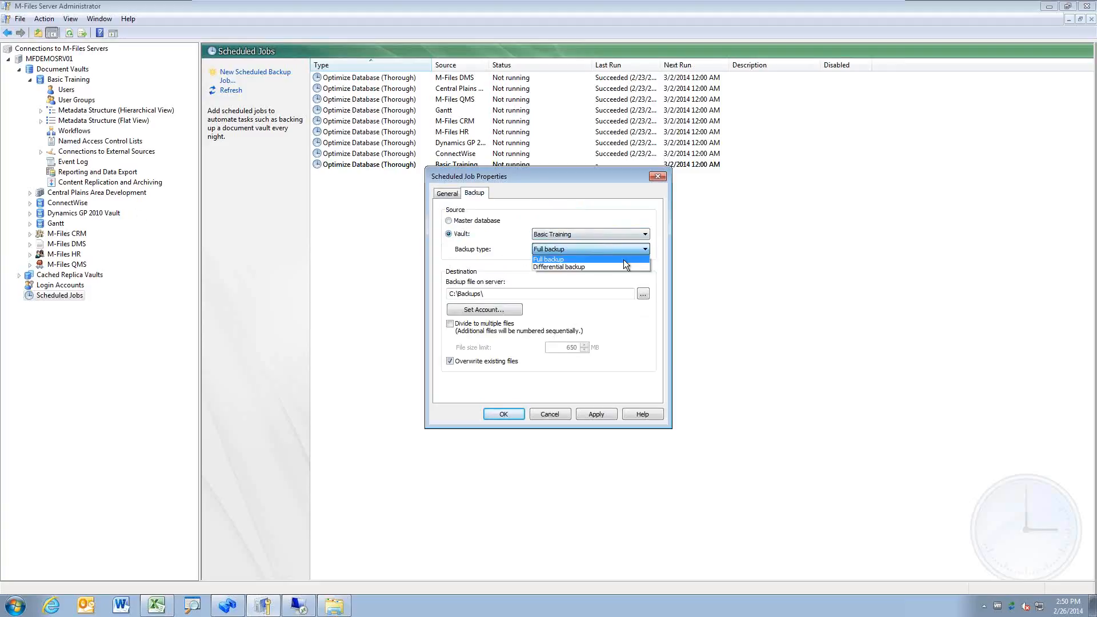
{"action": "left_click", "coordinate": [618, 268]}
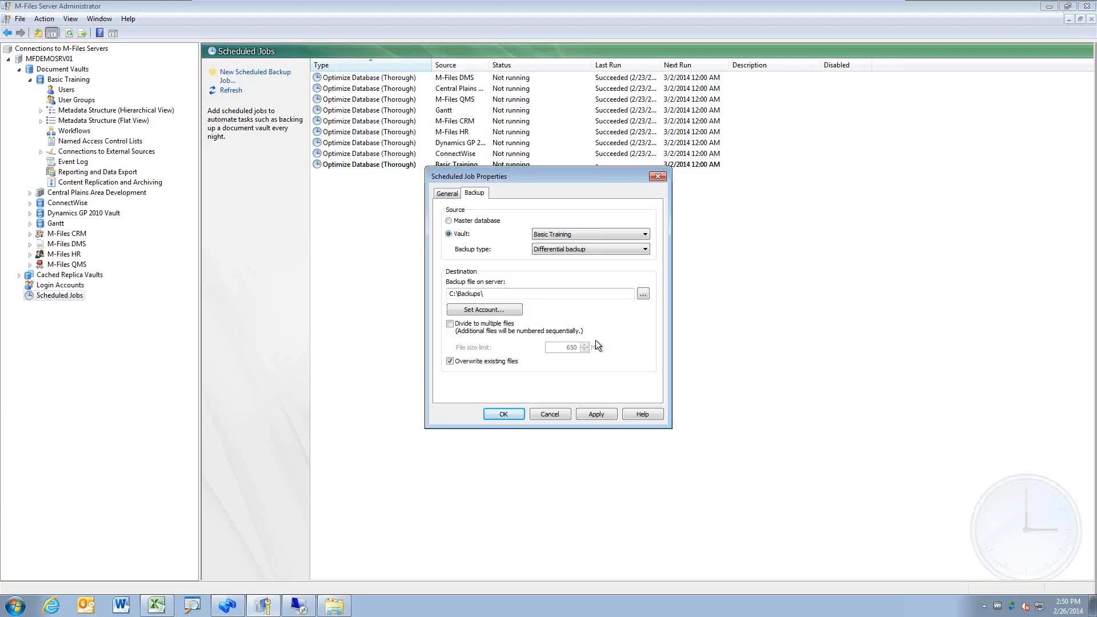
Step: Switch the backup type back to Full and the description to 'Full Backup of Basic Training'
{"action": "left_click", "coordinate": [611, 252]}
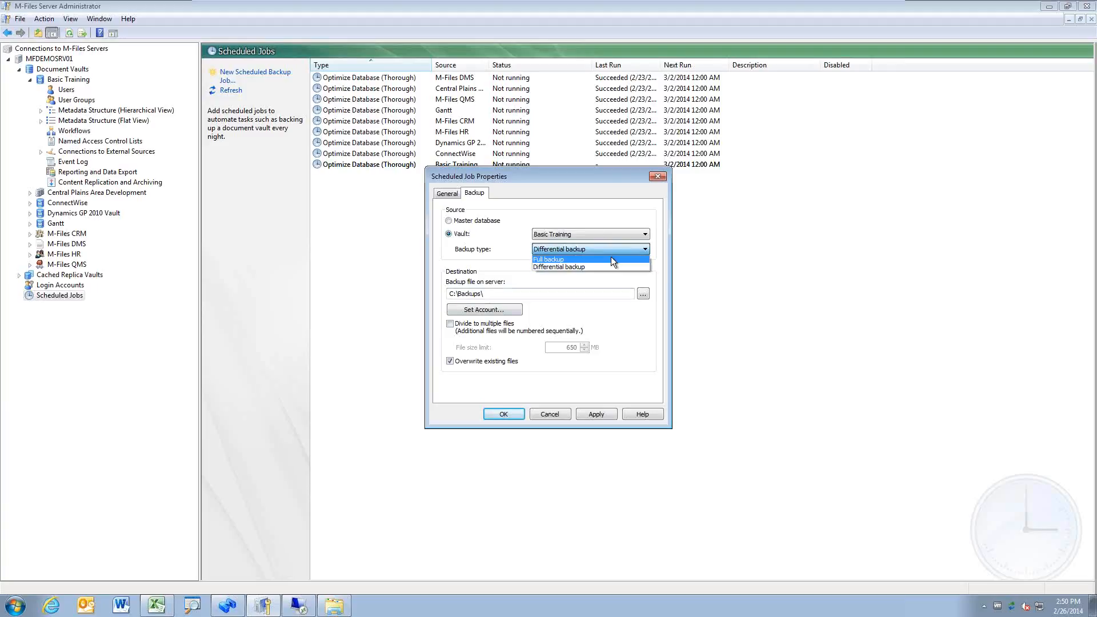
{"action": "left_click", "coordinate": [611, 258]}
{"action": "left_click", "coordinate": [447, 195]}
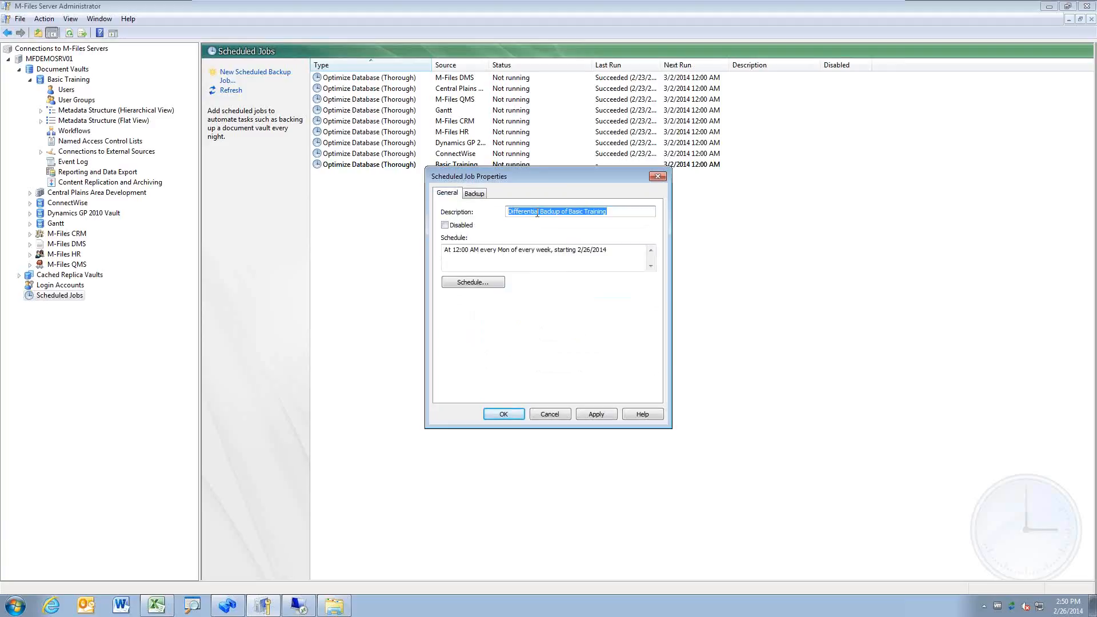
{"action": "left_click_drag", "start_coordinate": [537, 212], "coordinate": [470, 207]}
{"action": "type", "text": "Full"}
{"action": "key", "text": "Delete"}
Step: Name the backup file C:\Backups\Full Backup.mfb and save the job
{"action": "left_click", "coordinate": [474, 194]}
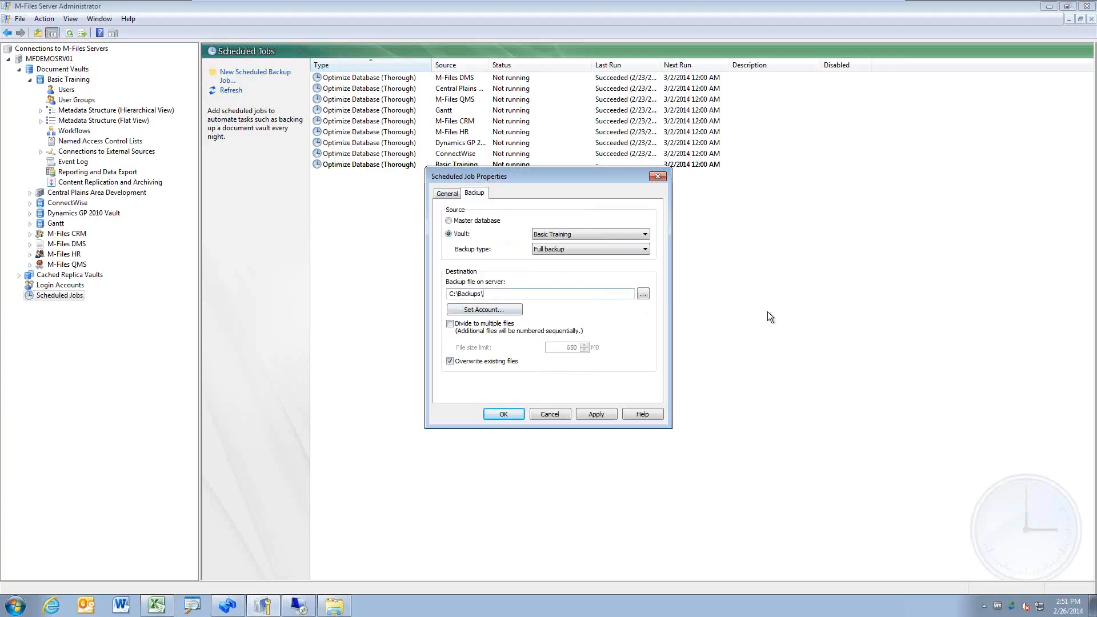
{"action": "type", "text": "Full Backup.mfb"}
{"action": "left_click", "coordinate": [447, 194]}
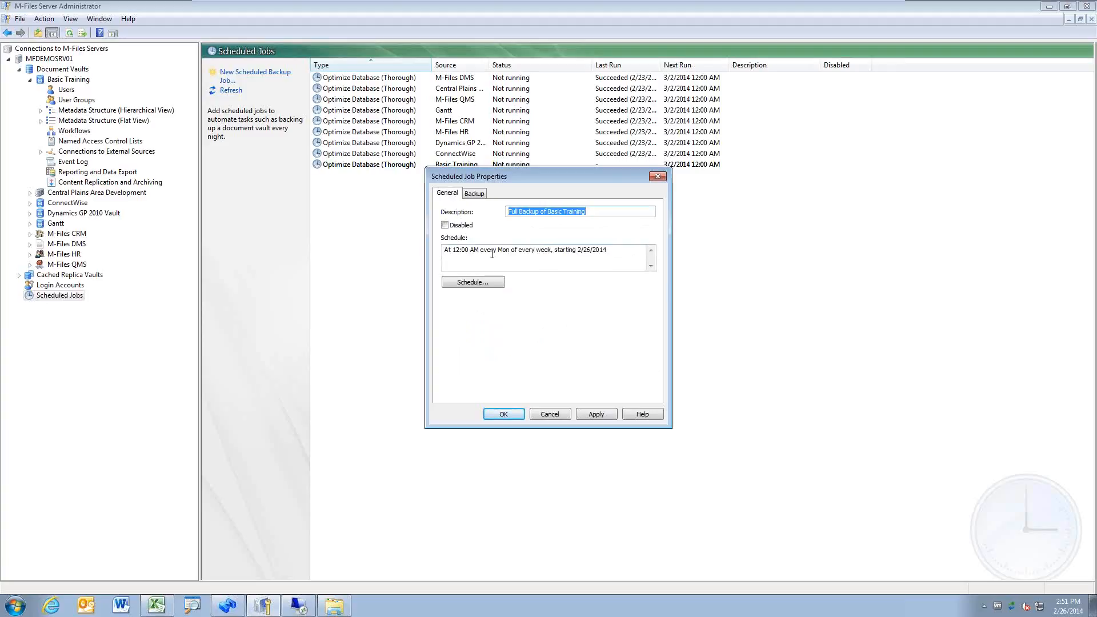
{"action": "left_click", "coordinate": [475, 194]}
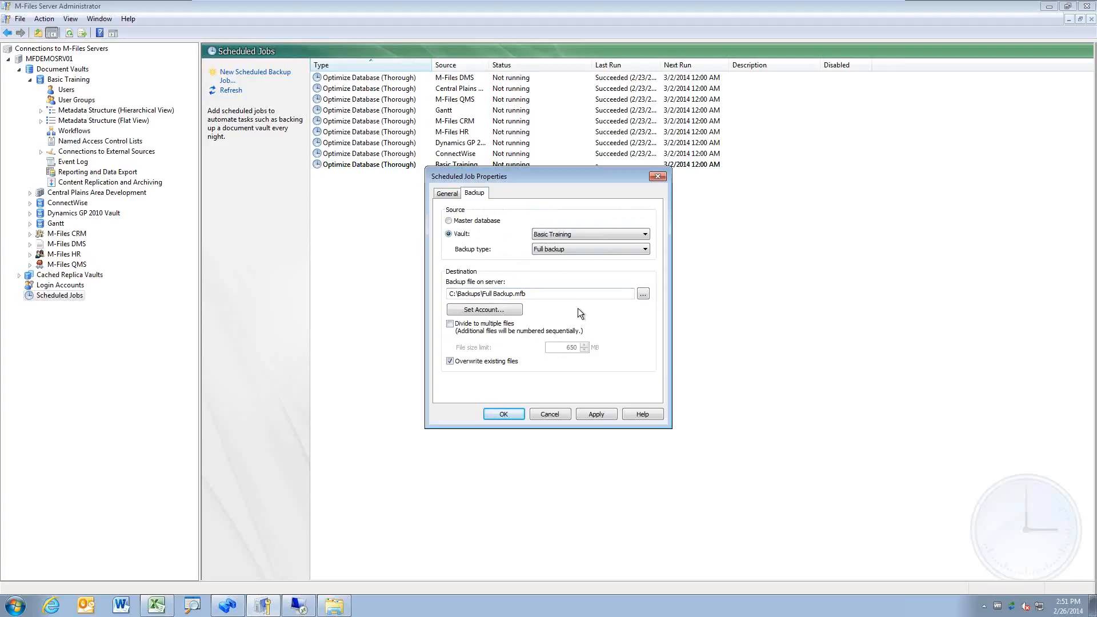
{"action": "left_click", "coordinate": [505, 413]}
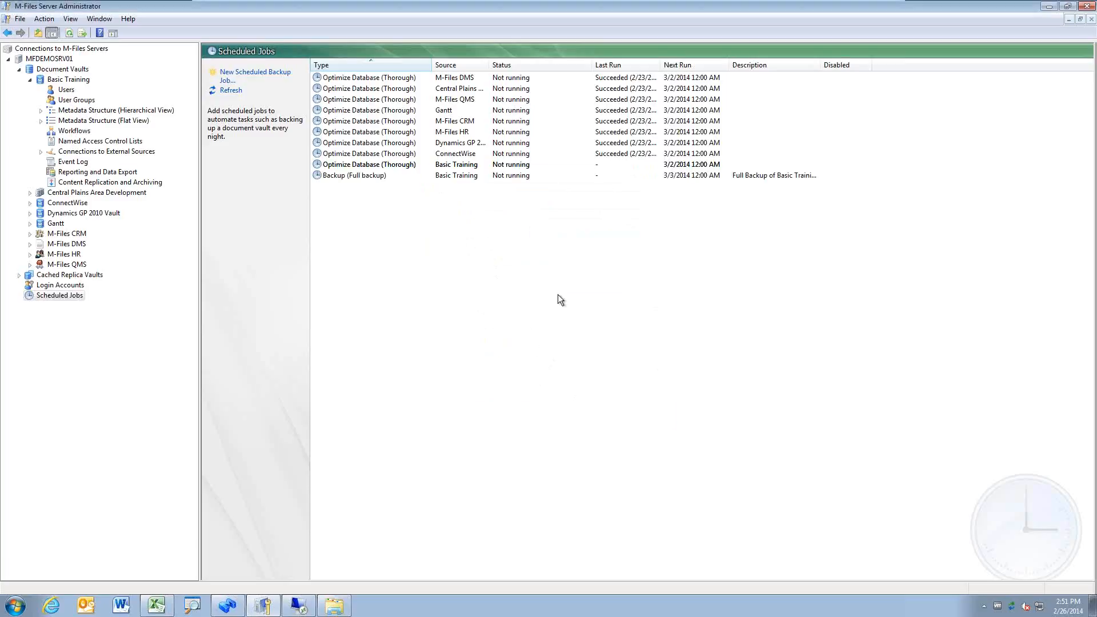
Step: Create a new backup job described 'Differential Backup', scheduled for Tuesdays only instead of Mondays
{"action": "right_click", "coordinate": [400, 234]}
{"action": "left_click", "coordinate": [426, 240]}
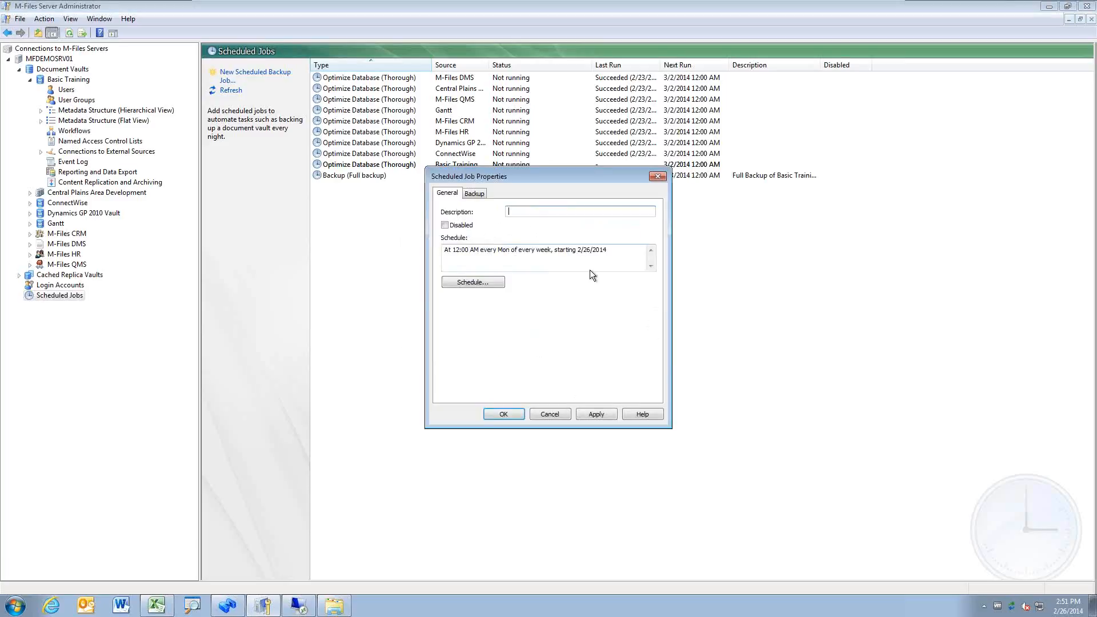
{"action": "type", "text": "Differential Backup"}
{"action": "left_click", "coordinate": [488, 283]}
{"action": "left_click", "coordinate": [573, 345]}
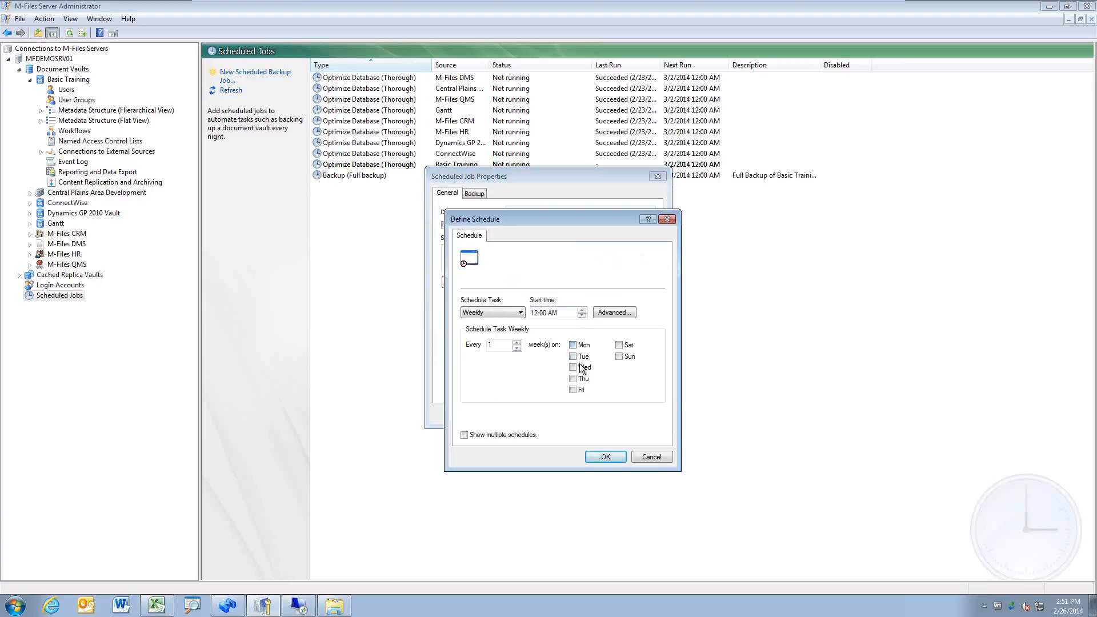
{"action": "left_click", "coordinate": [573, 357]}
{"action": "left_click", "coordinate": [622, 455]}
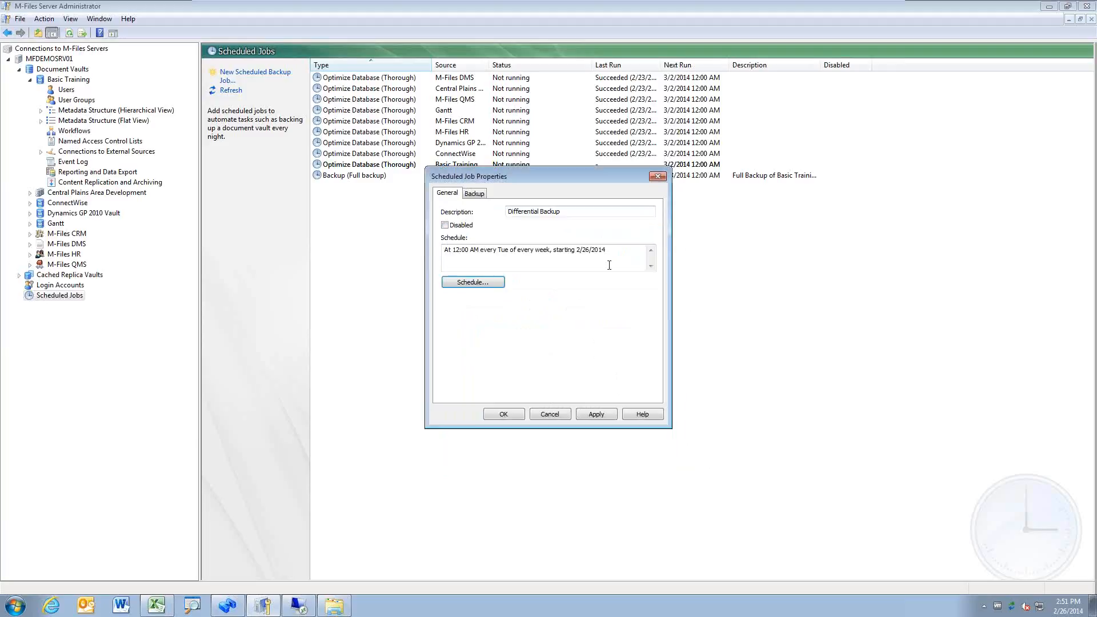
Step: Back up Basic Training as Differential to C:\Backups\Tue-Differential.mfb and save the job
{"action": "left_click", "coordinate": [474, 193]}
{"action": "left_click", "coordinate": [469, 233]}
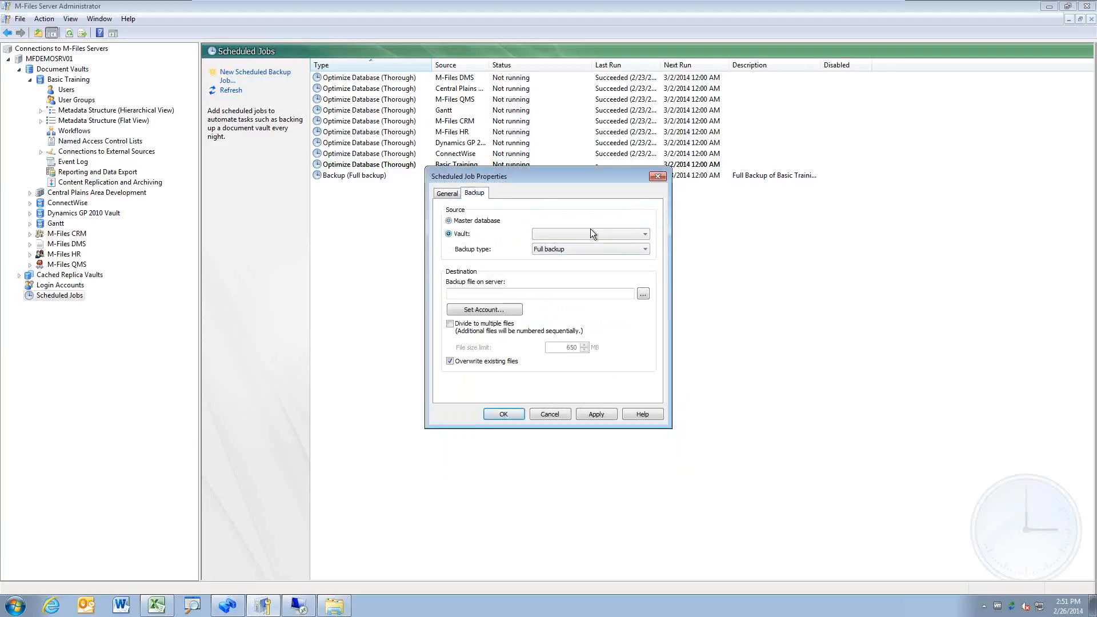
{"action": "left_click", "coordinate": [618, 234]}
{"action": "left_click", "coordinate": [578, 246]}
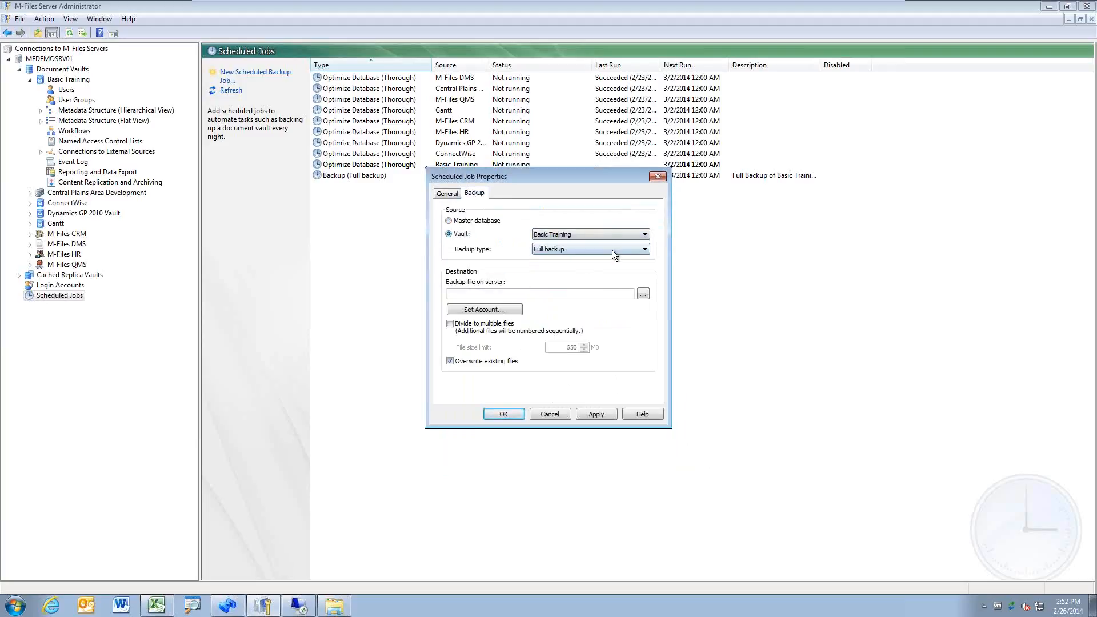
{"action": "left_click", "coordinate": [612, 249]}
{"action": "left_click", "coordinate": [607, 269]}
{"action": "left_click", "coordinate": [594, 297]}
{"action": "type", "text": "C:"}
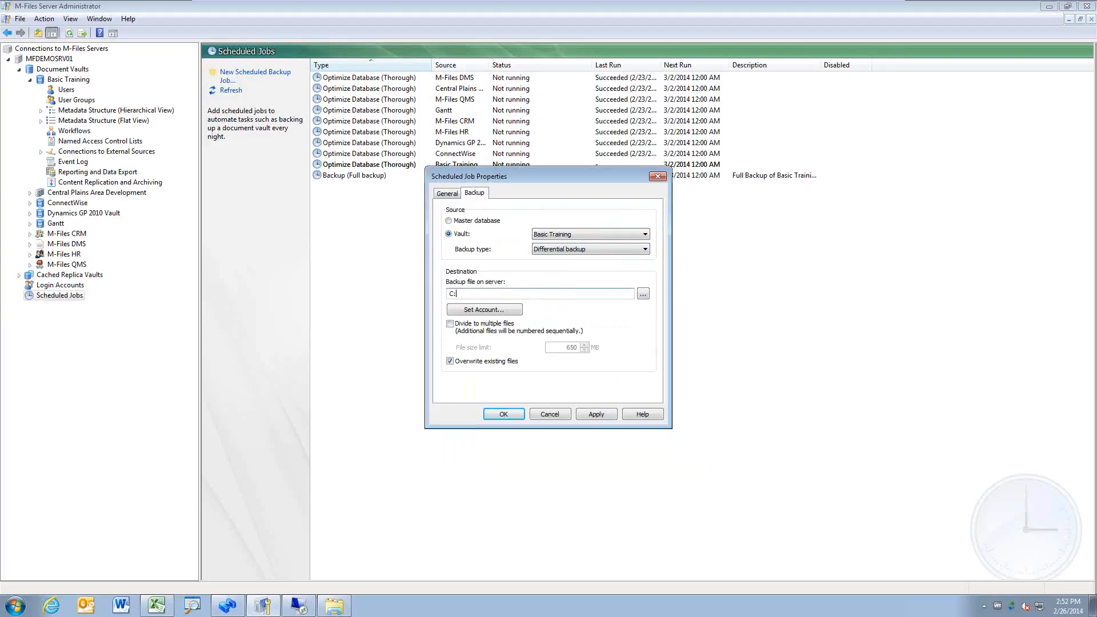
{"action": "type", "text": "\\Backups"}
{"action": "type", "text": "\\D"}
{"action": "type", "text": "Tue"}
{"action": "type", "text": "-Diffee"}
{"action": "type", "text": "nti"}
{"action": "type", "text": "al.mfb"}
{"action": "left_click", "coordinate": [514, 415]}
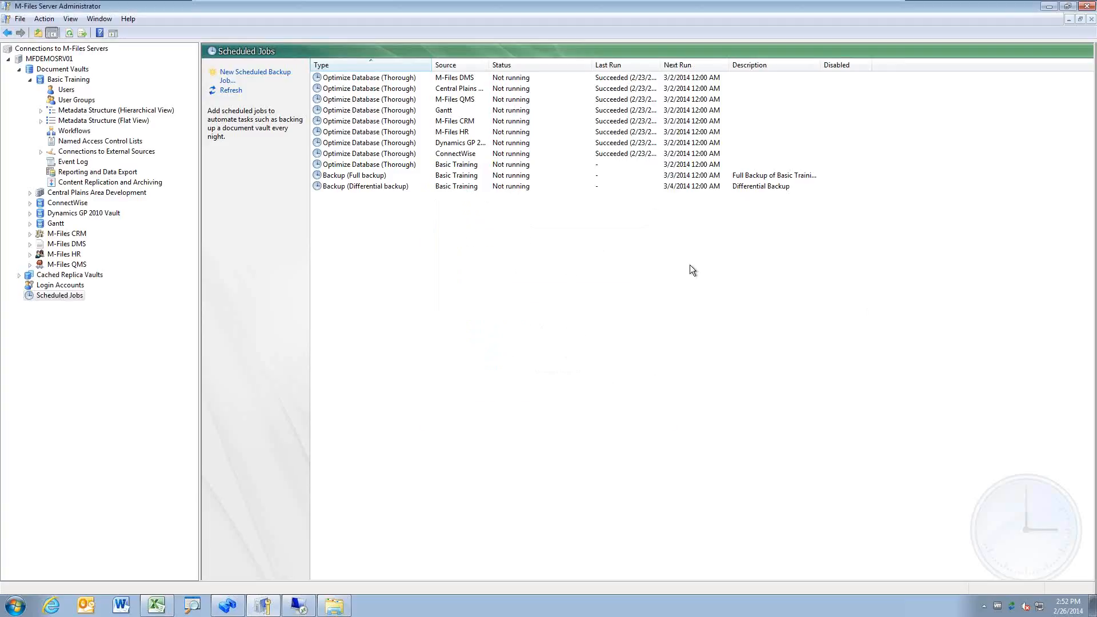
Step: Check the existing full and differential jobs, then start a new scheduled backup job
{"action": "left_click", "coordinate": [472, 178]}
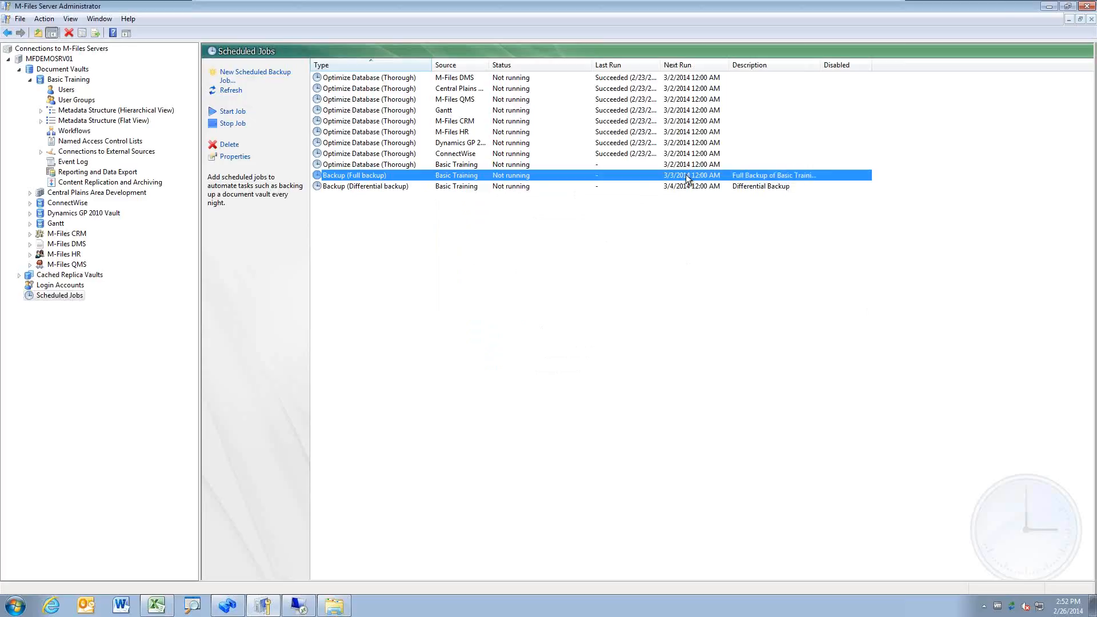
{"action": "left_click", "coordinate": [777, 186]}
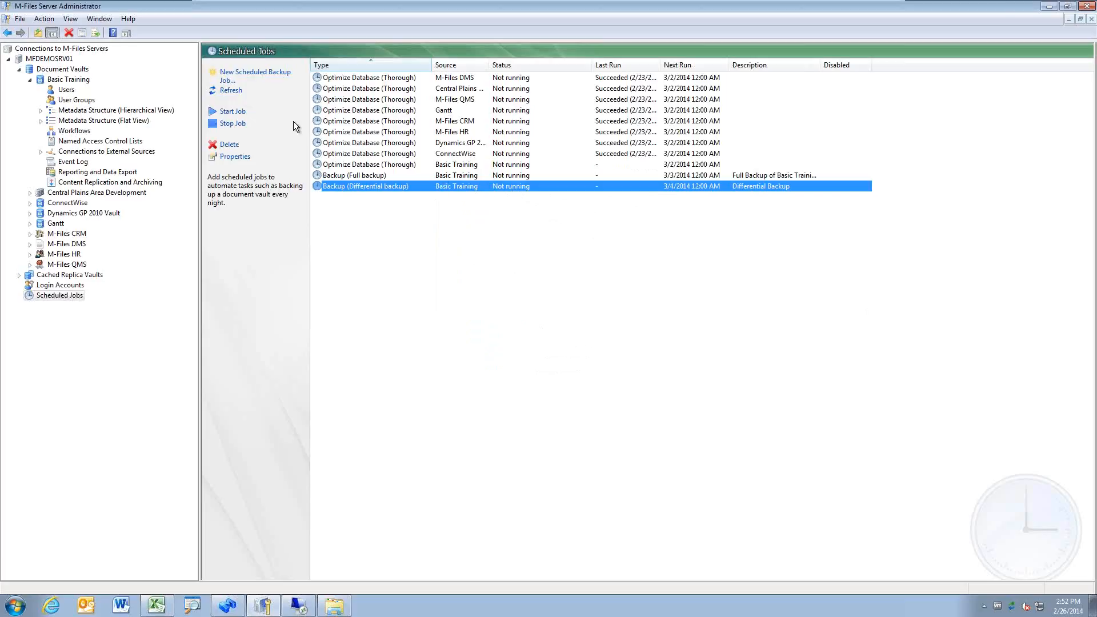
{"action": "left_click", "coordinate": [265, 74]}
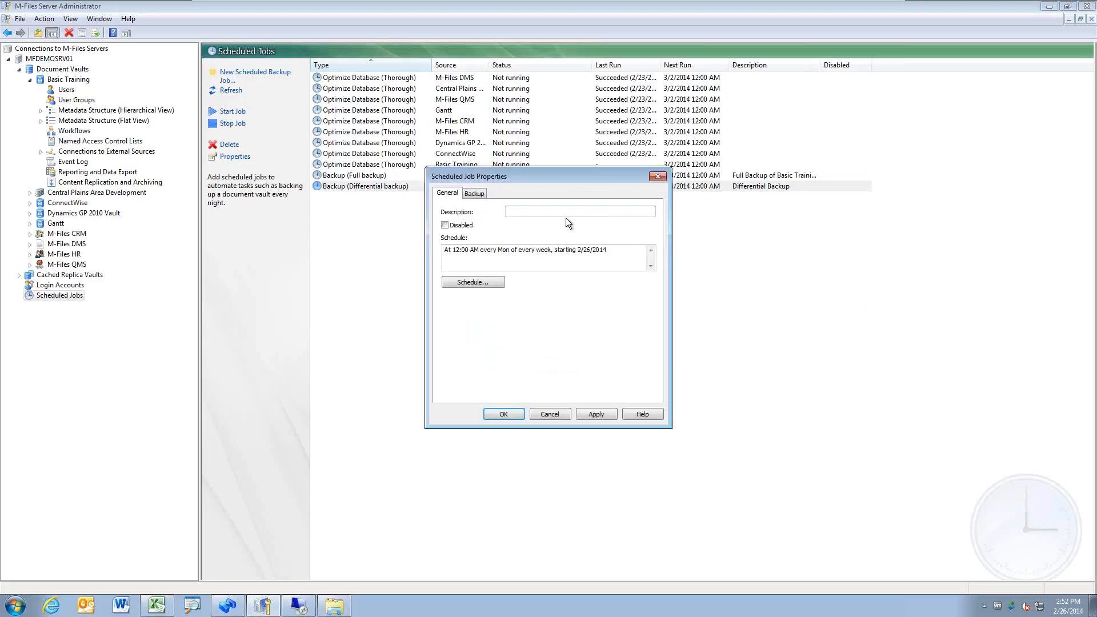
{"action": "left_click", "coordinate": [463, 195]}
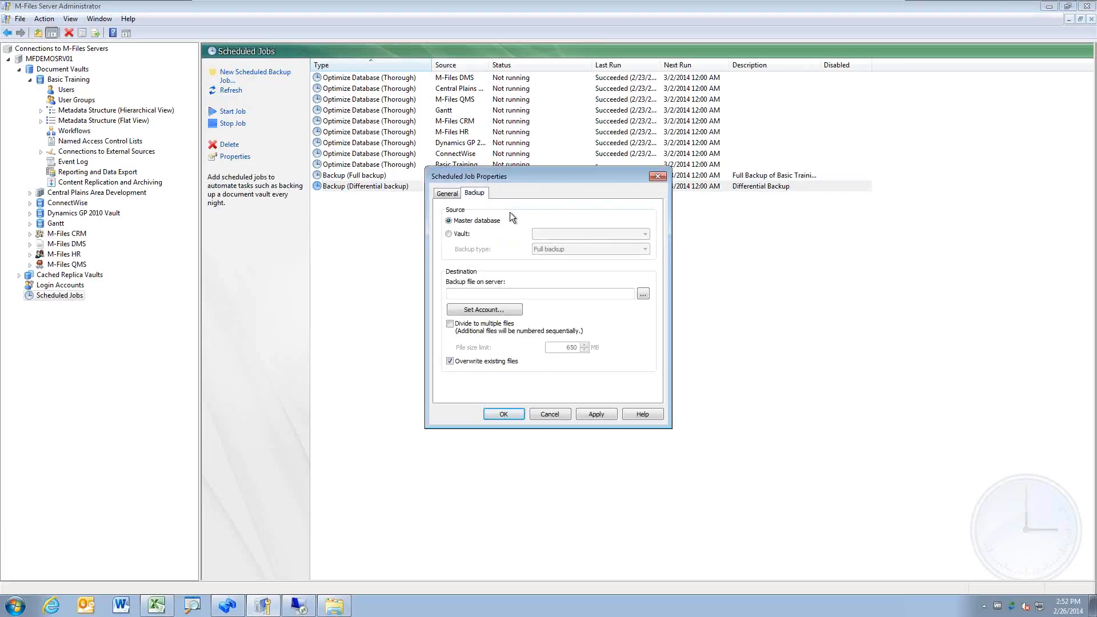
Step: Back up Basic Training as Differential to C:\Backups\Wed-Differential.mfb and save the job
{"action": "left_click", "coordinate": [585, 234]}
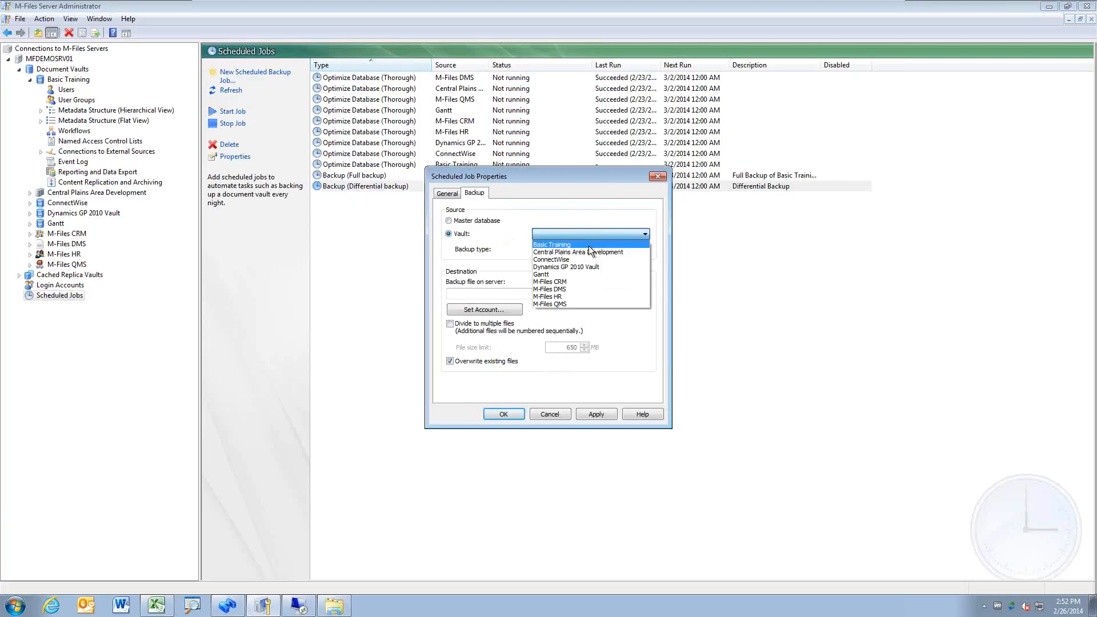
{"action": "left_click", "coordinate": [589, 246]}
{"action": "left_click", "coordinate": [591, 250]}
{"action": "left_click", "coordinate": [595, 267]}
{"action": "left_click", "coordinate": [516, 294]}
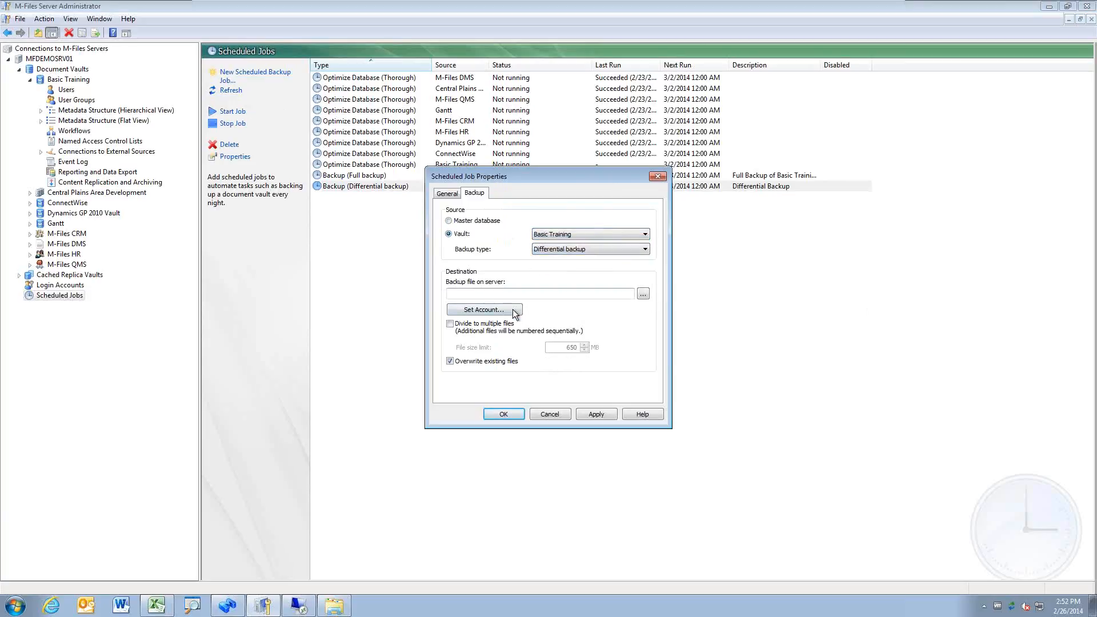
{"action": "type", "text": "C:\\Backups\\Wed-Differential.mfb"}
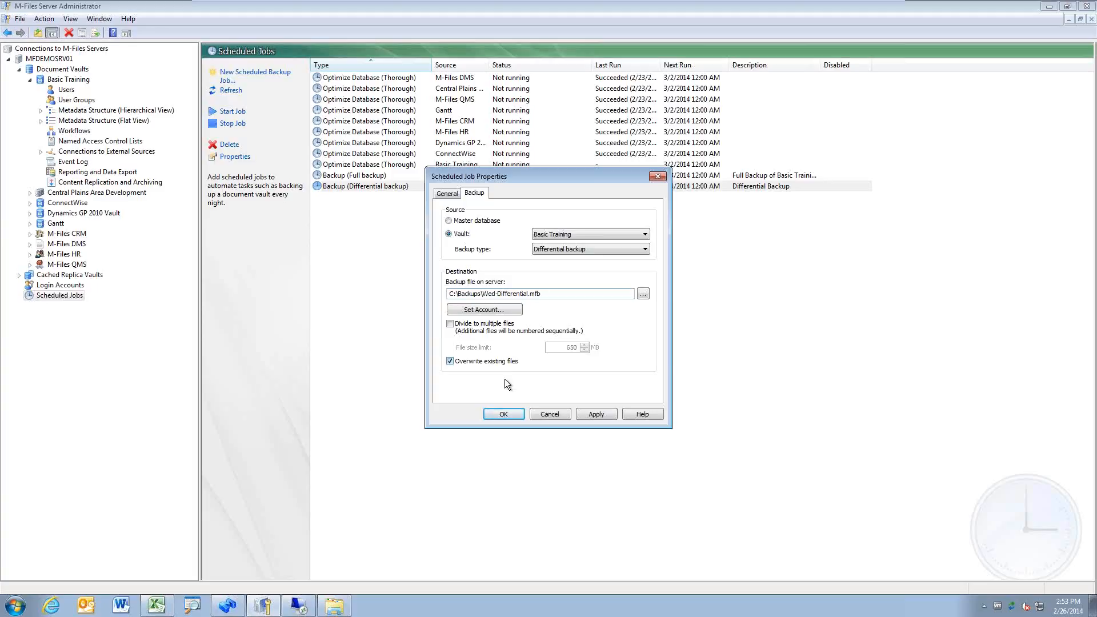
{"action": "left_click", "coordinate": [516, 415]}
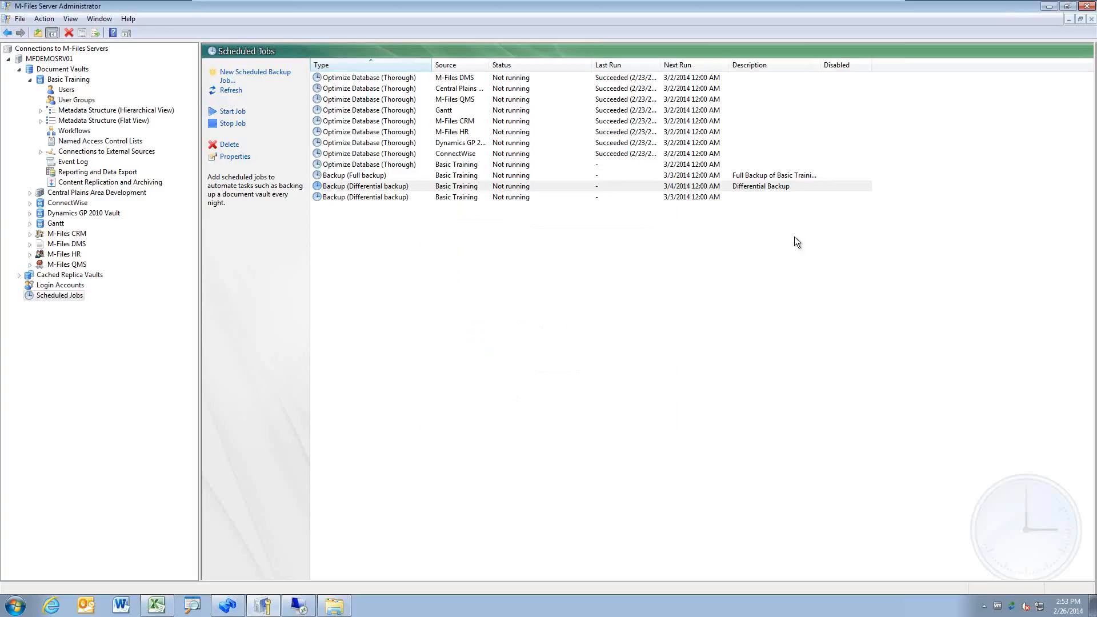
Step: Select the new differential job, then open the Basic Training vault's context menu
{"action": "left_click", "coordinate": [666, 198]}
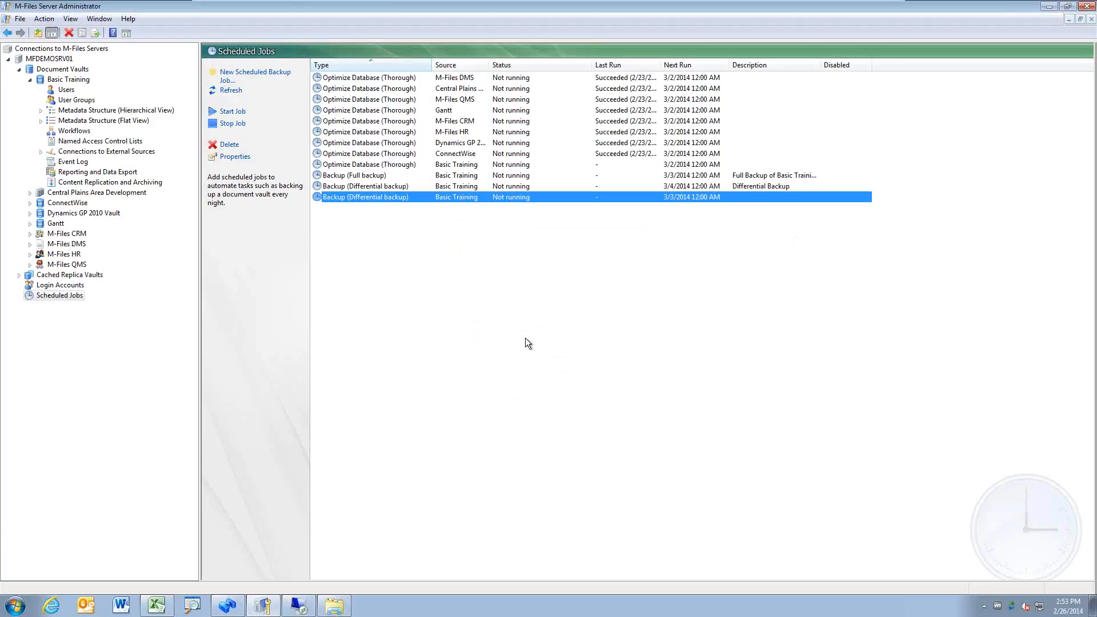
{"action": "right_click", "coordinate": [71, 79]}
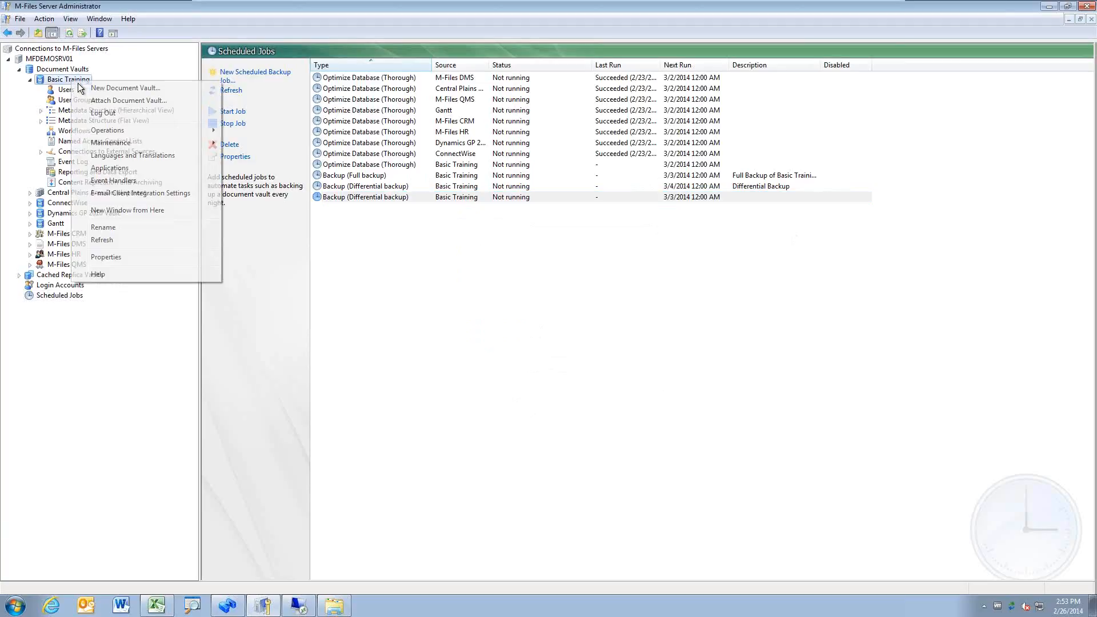
{"action": "left_click", "coordinate": [204, 262]}
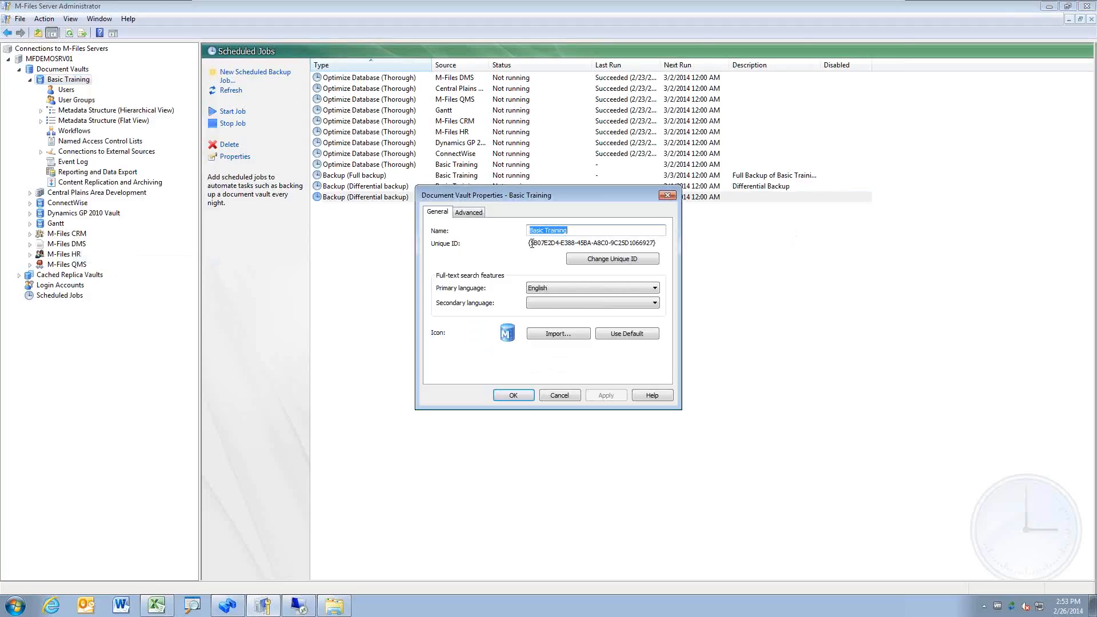
{"action": "left_click", "coordinate": [472, 212]}
{"action": "left_click", "coordinate": [480, 267]}
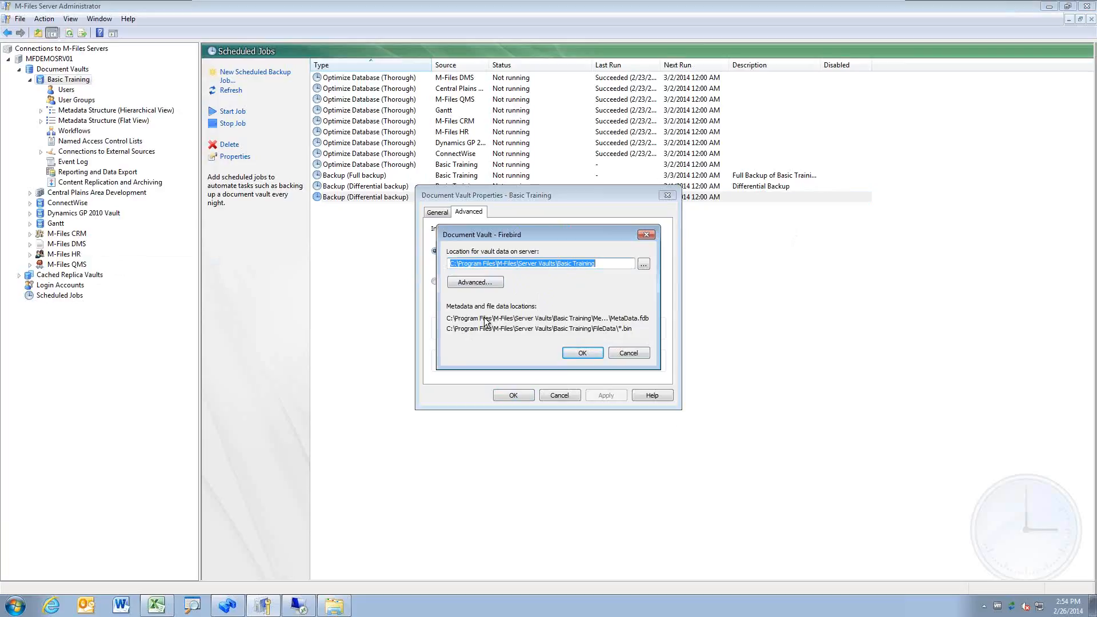
{"action": "left_click", "coordinate": [634, 352]}
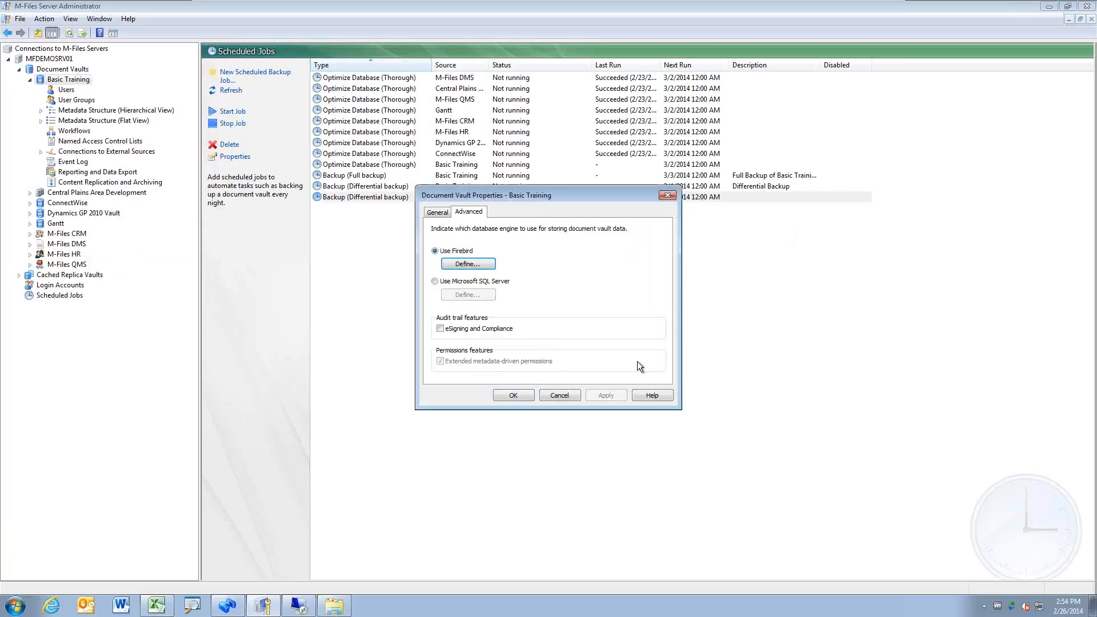
{"action": "left_click", "coordinate": [559, 395]}
{"action": "left_click", "coordinate": [483, 200]}
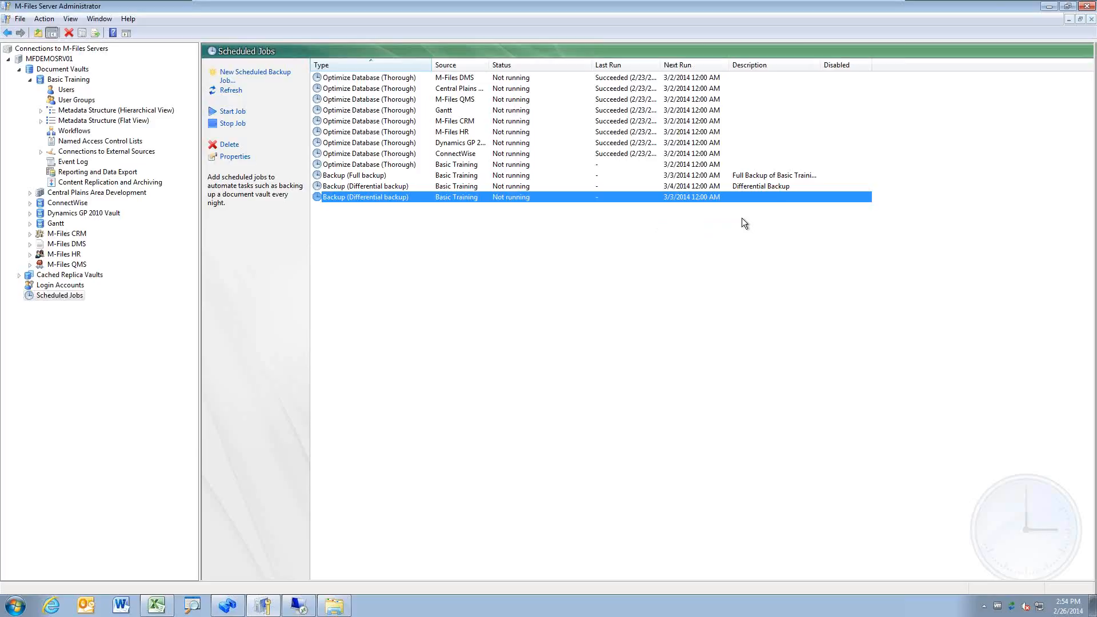
{"action": "left_click", "coordinate": [769, 176]}
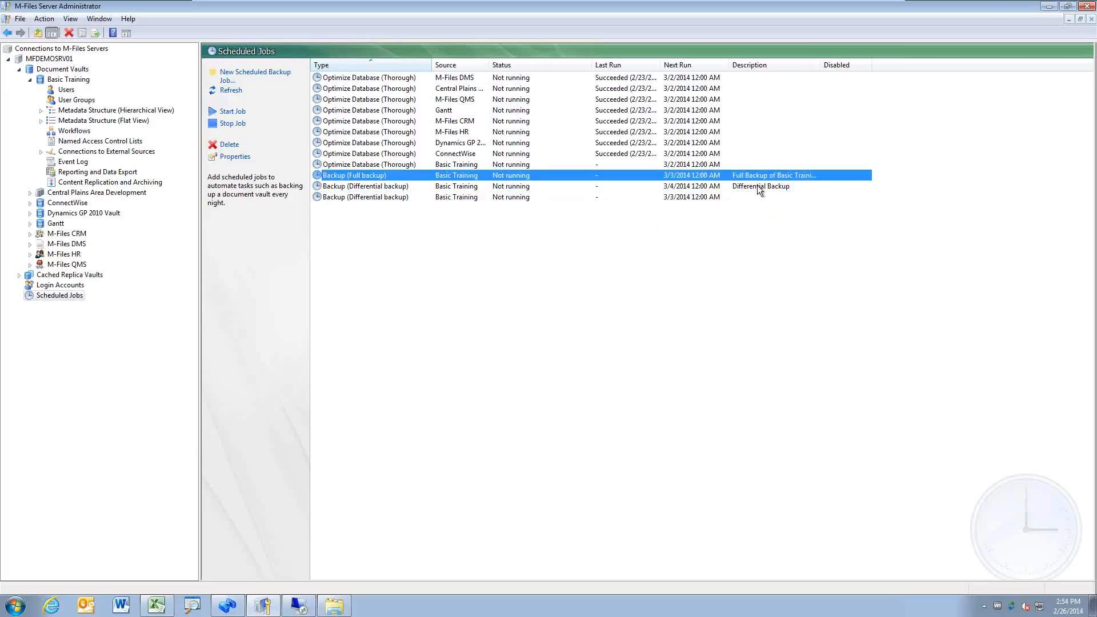
{"action": "left_click", "coordinate": [757, 187]}
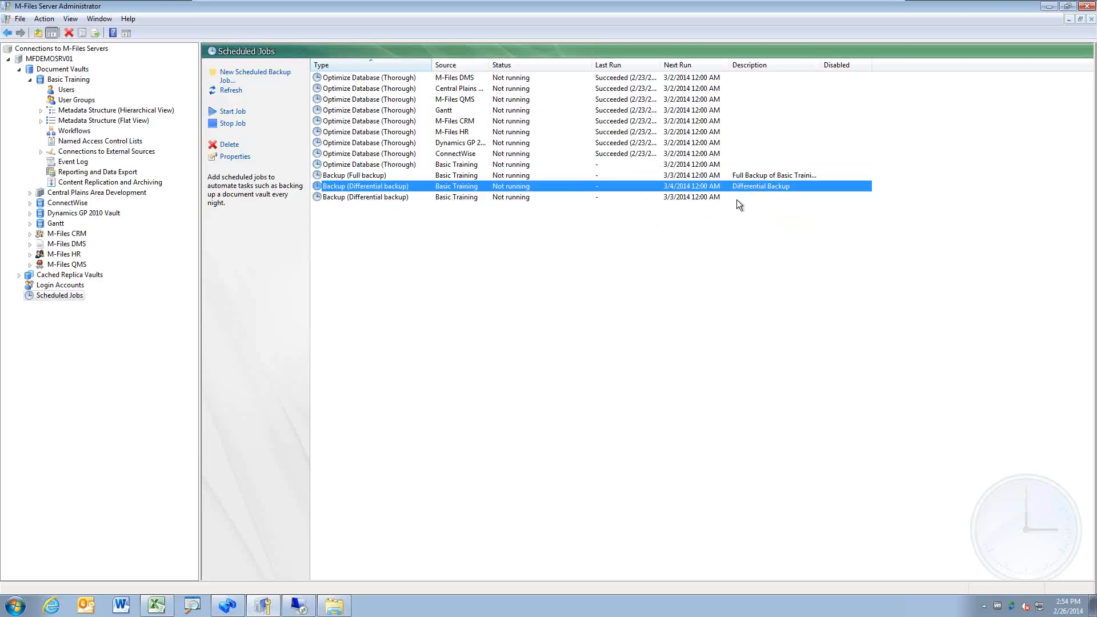
{"action": "left_click", "coordinate": [736, 199]}
{"action": "left_click", "coordinate": [746, 187]}
Step: Move the last differential backup job's weekly schedule from Monday to Wednesday at 12:00 AM
{"action": "double_click", "coordinate": [712, 197]}
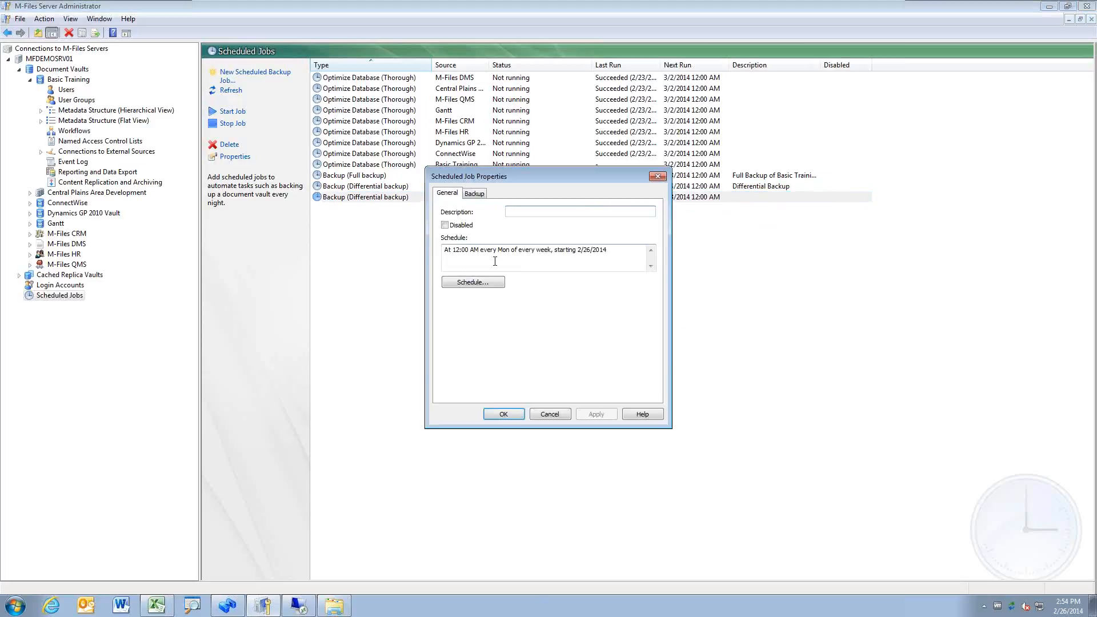
{"action": "left_click", "coordinate": [490, 282]}
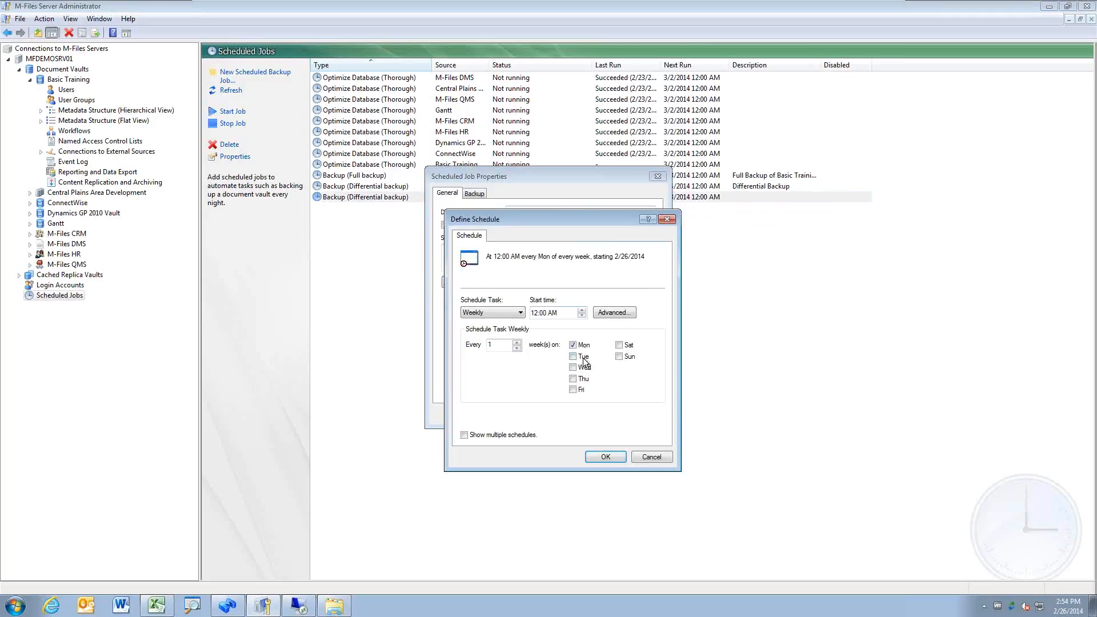
{"action": "left_click", "coordinate": [574, 345]}
{"action": "left_click", "coordinate": [573, 368]}
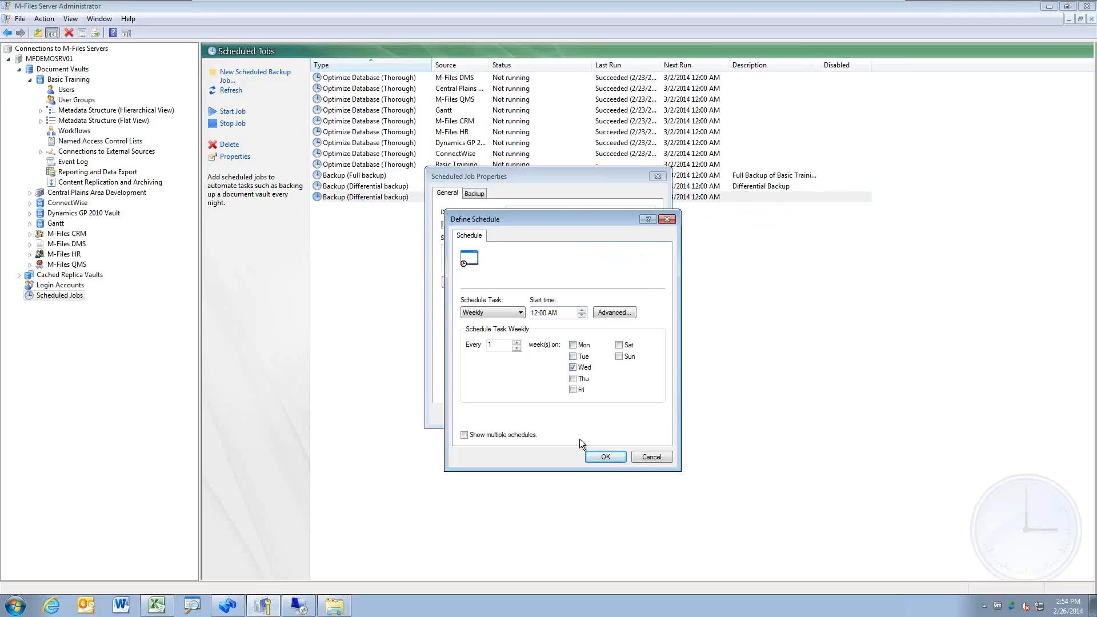
{"action": "left_click", "coordinate": [606, 457]}
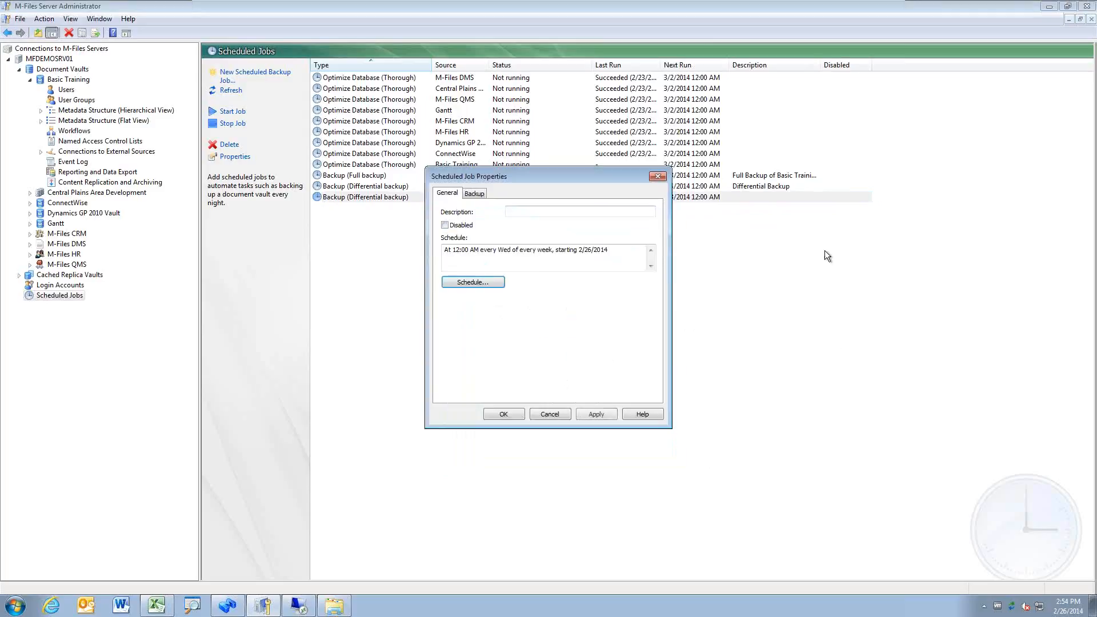
{"action": "left_click", "coordinate": [504, 414]}
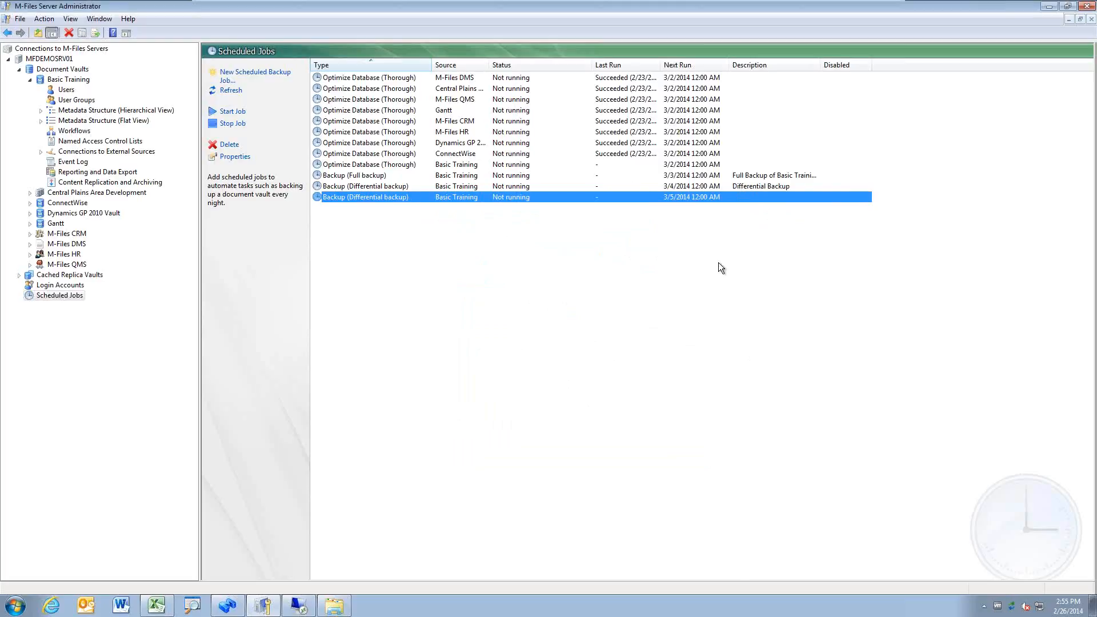
Step: Review the full backup job and the 3/4 and 3/5 differential backup jobs in the Scheduled Jobs list
{"action": "left_click", "coordinate": [721, 176]}
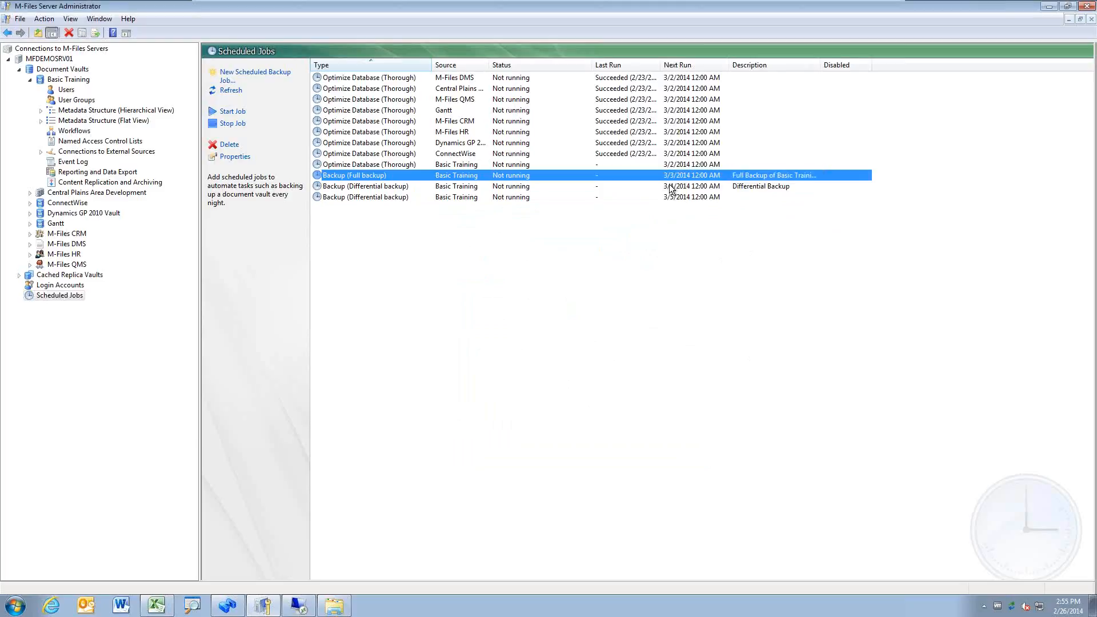
{"action": "left_click", "coordinate": [766, 188]}
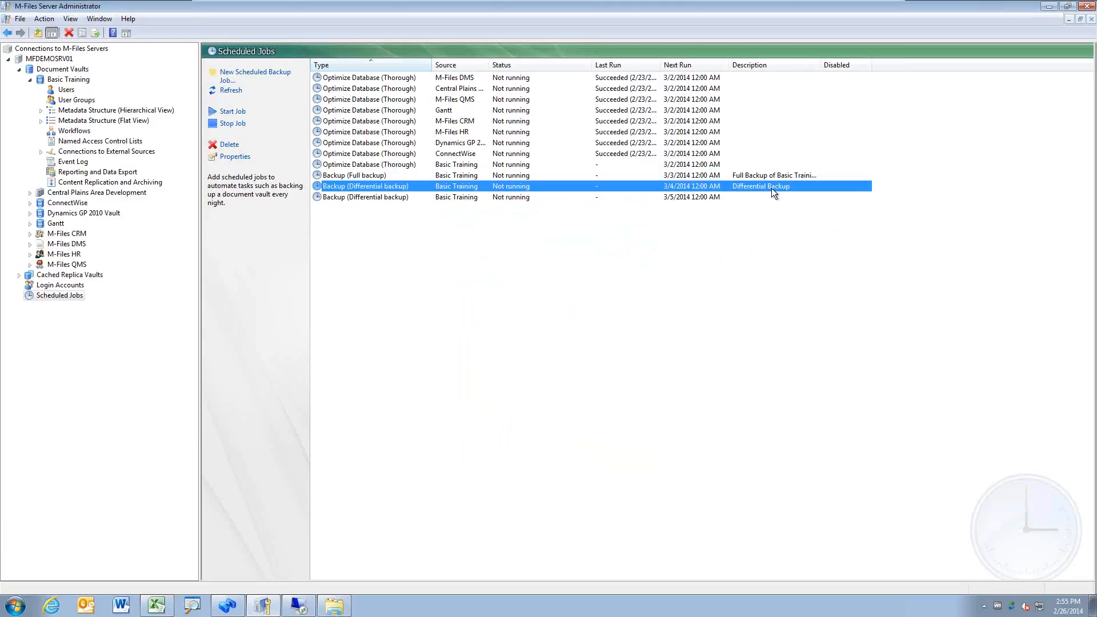
{"action": "left_click", "coordinate": [691, 198]}
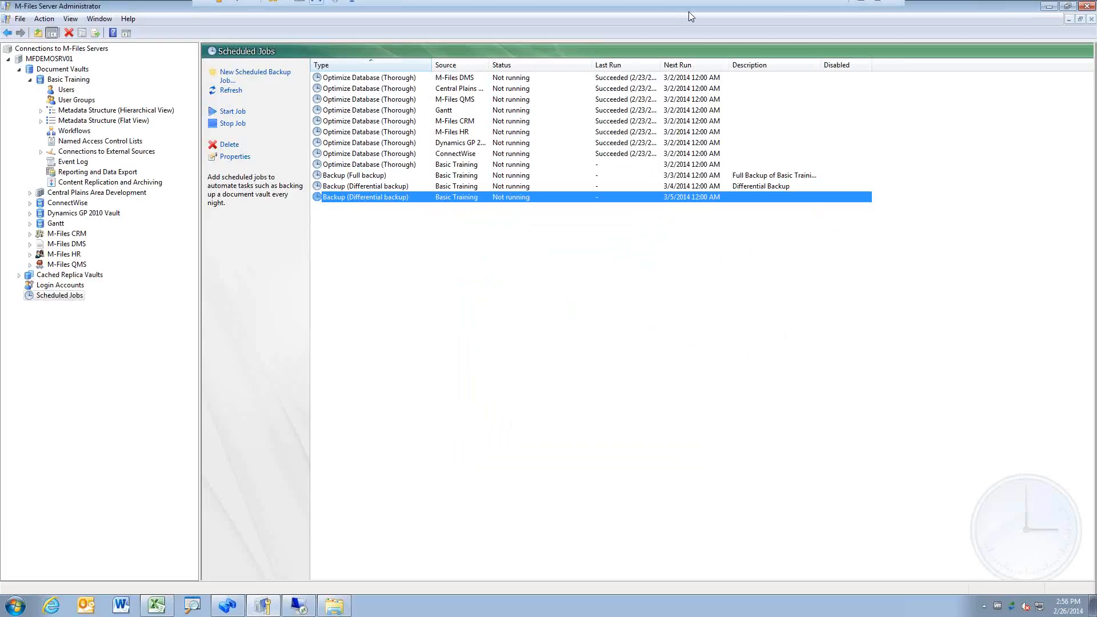
{"action": "left_click", "coordinate": [782, 186]}
{"action": "left_click", "coordinate": [775, 178]}
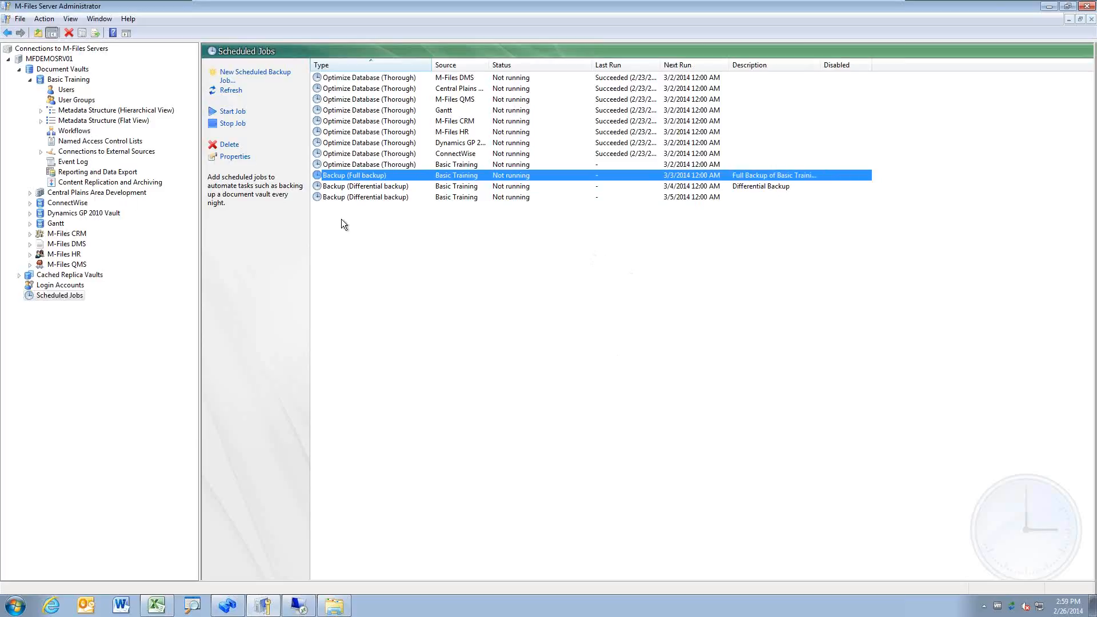
Step: Browse Basic Training's Workflows and Named Access Control Lists, ending at Connections to External Sources
{"action": "left_click", "coordinate": [86, 132]}
{"action": "left_click", "coordinate": [93, 142]}
{"action": "left_click", "coordinate": [96, 152]}
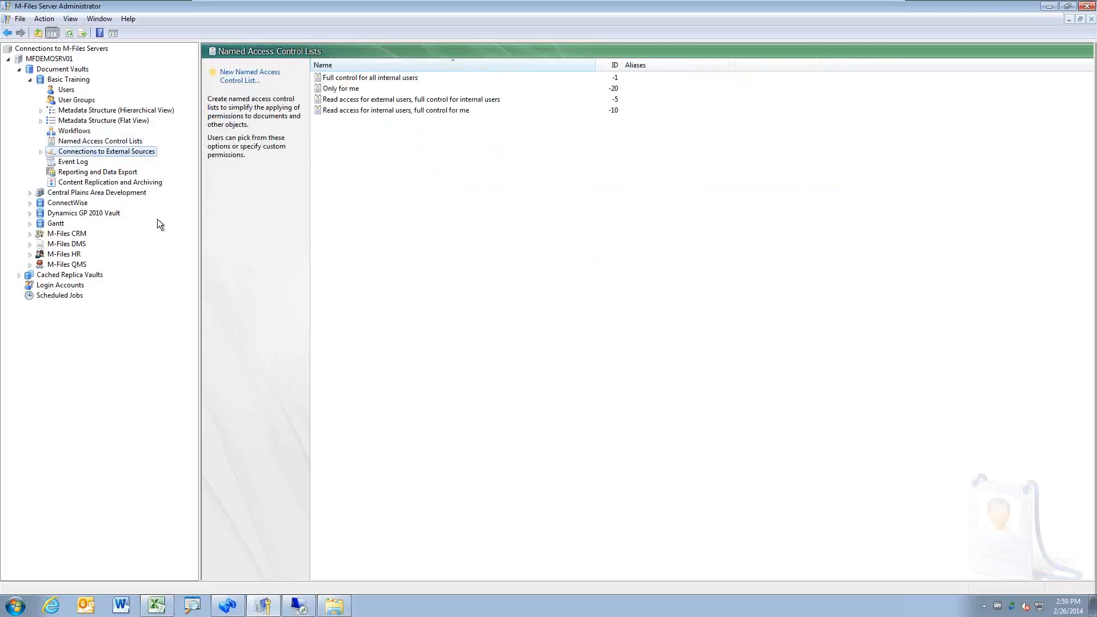